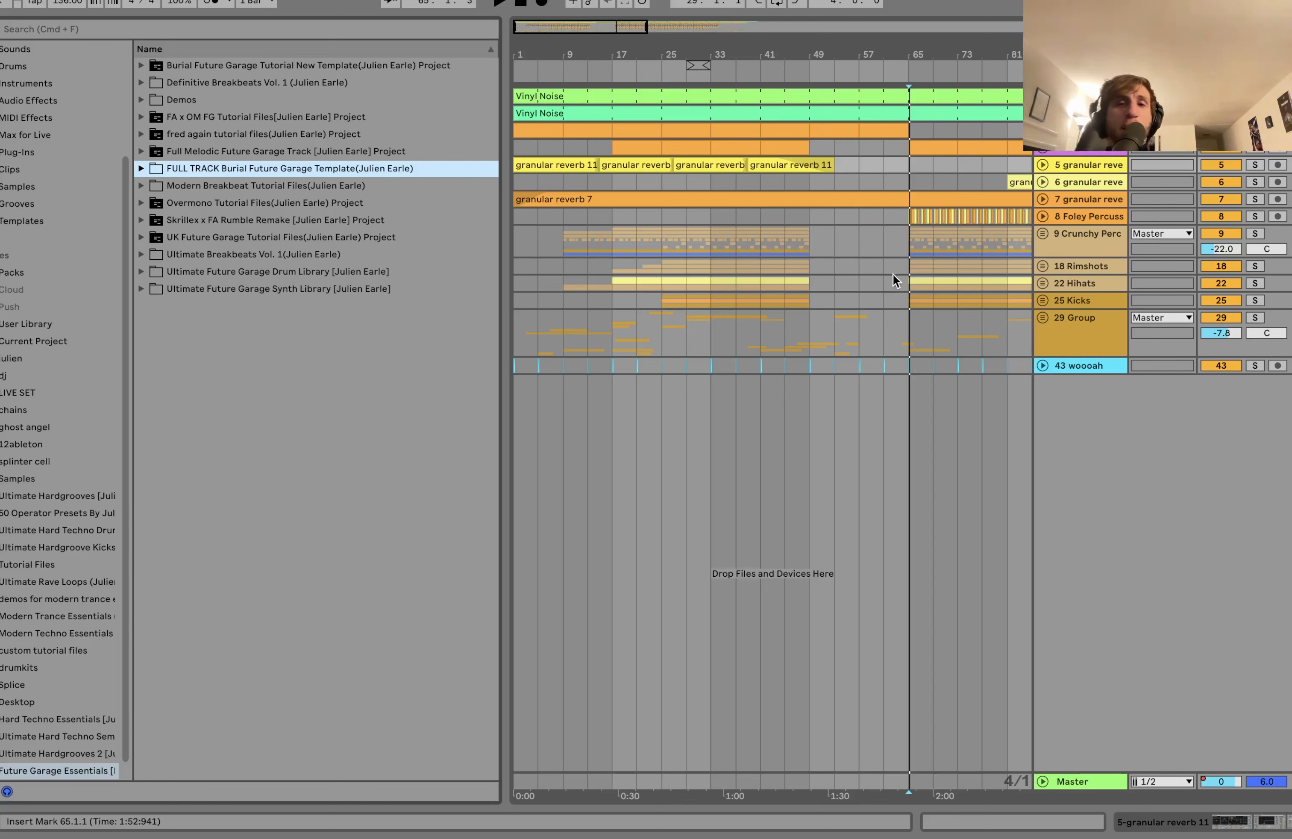
- Unfold and solo both Vinyl Noise tracks together
scroll(951, 189, "right", 2)
scroll(951, 189, "down", 4)
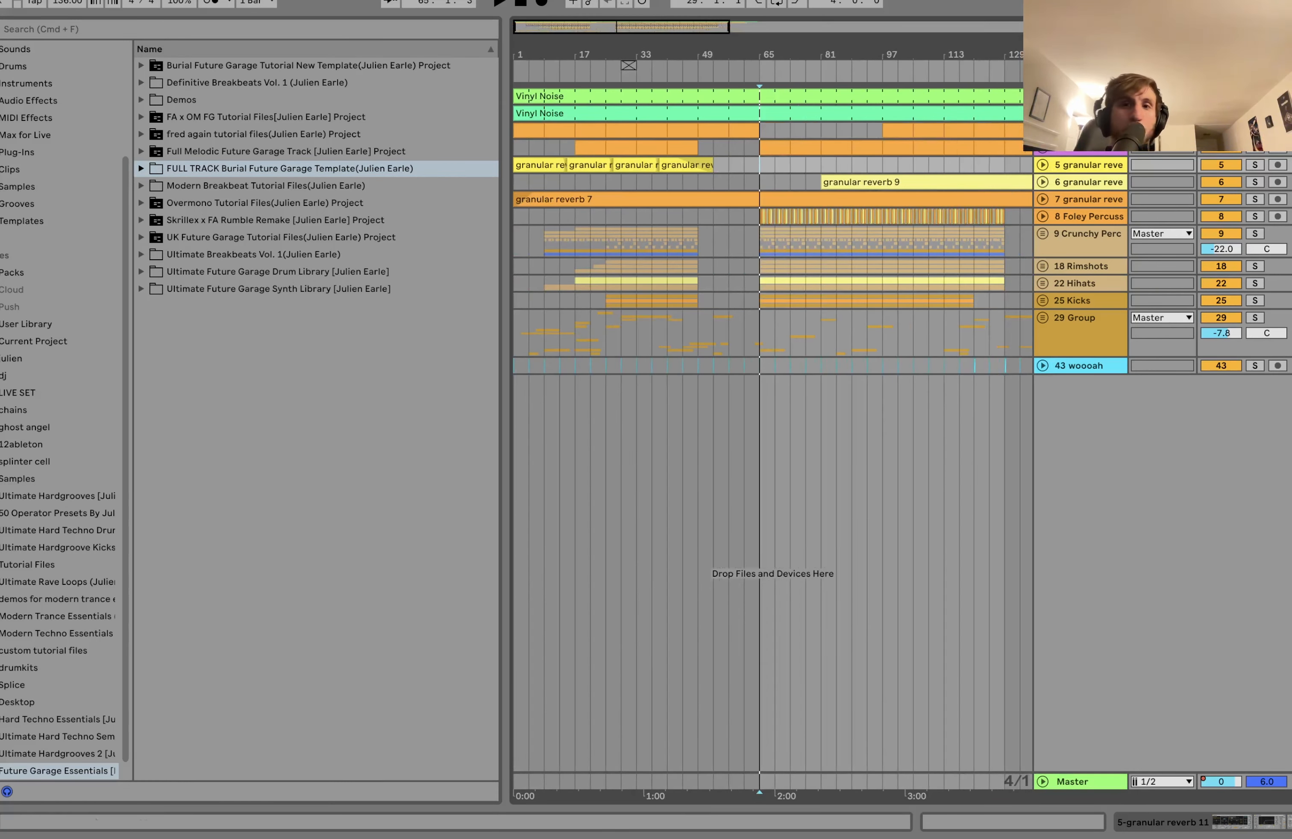
left_click(1082, 96, "shift")
key("u")
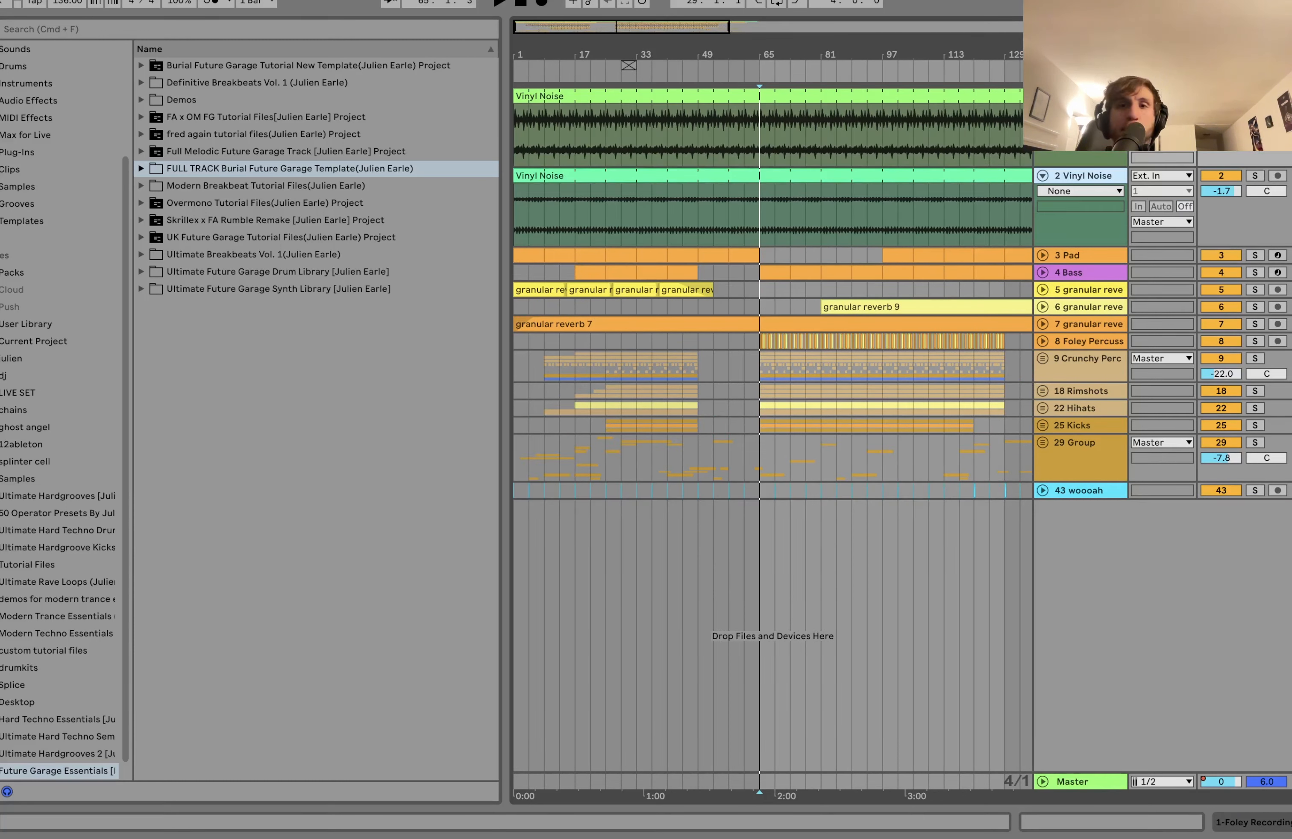
key("s")
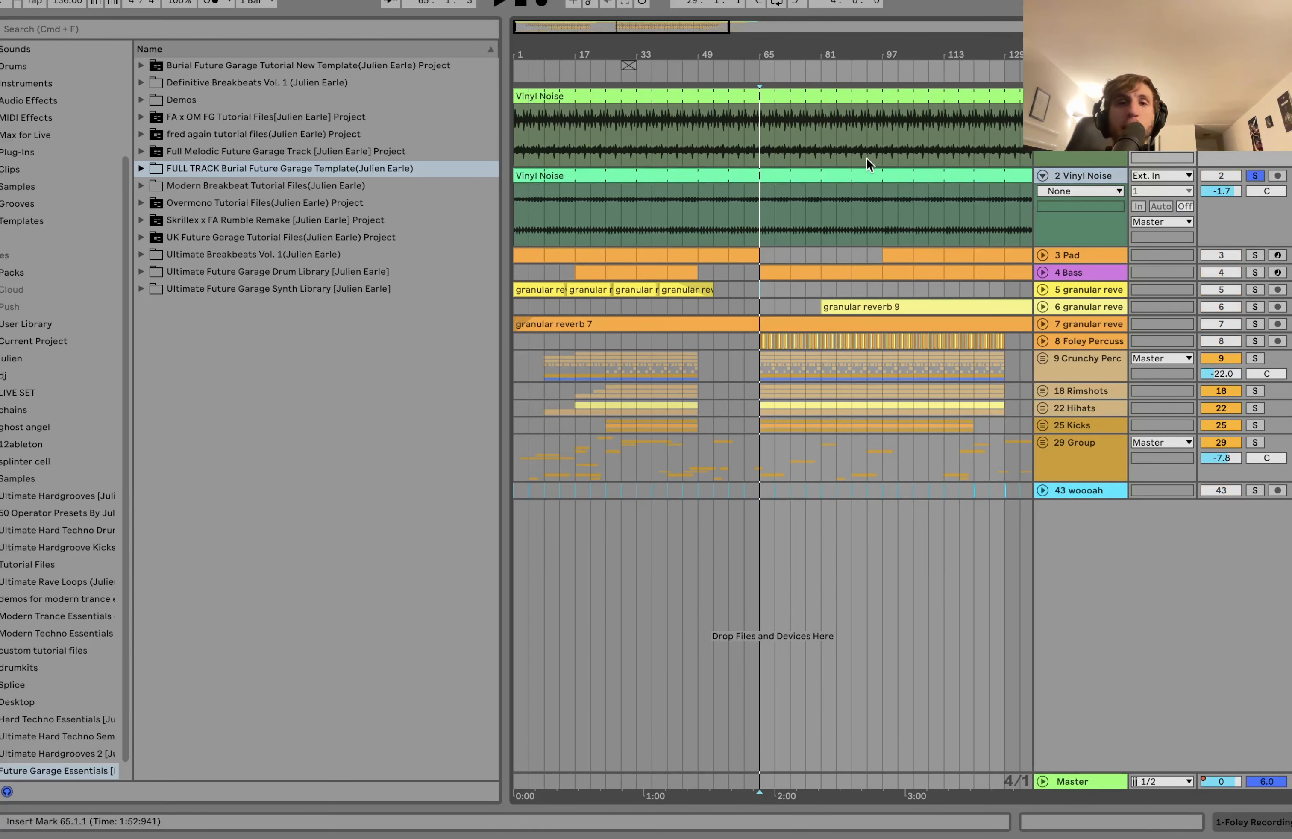
- Play the soloed Vinyl Noise tracks from bar 65 and take the second one out of solo
scroll(866, 158, "down", 4)
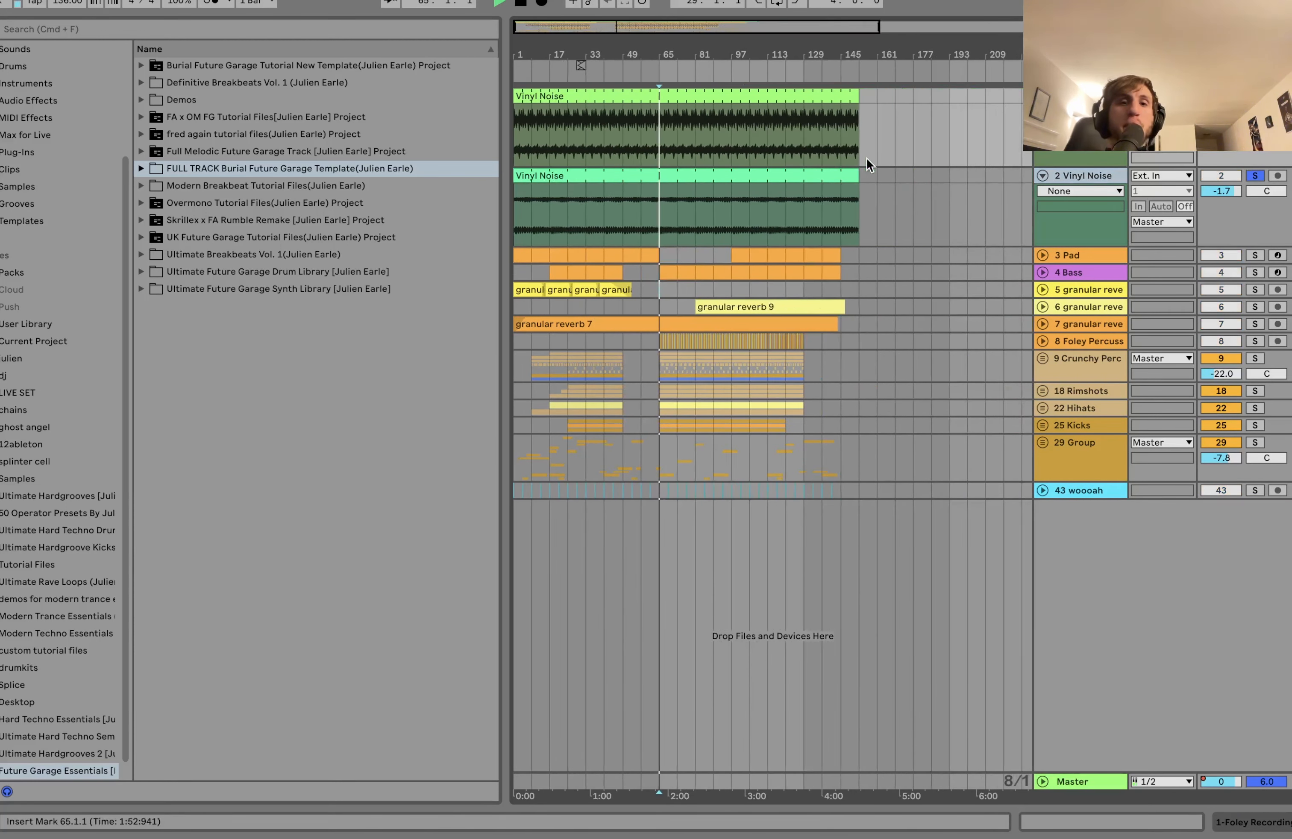
key("space")
left_click(1109, 173)
key("space")
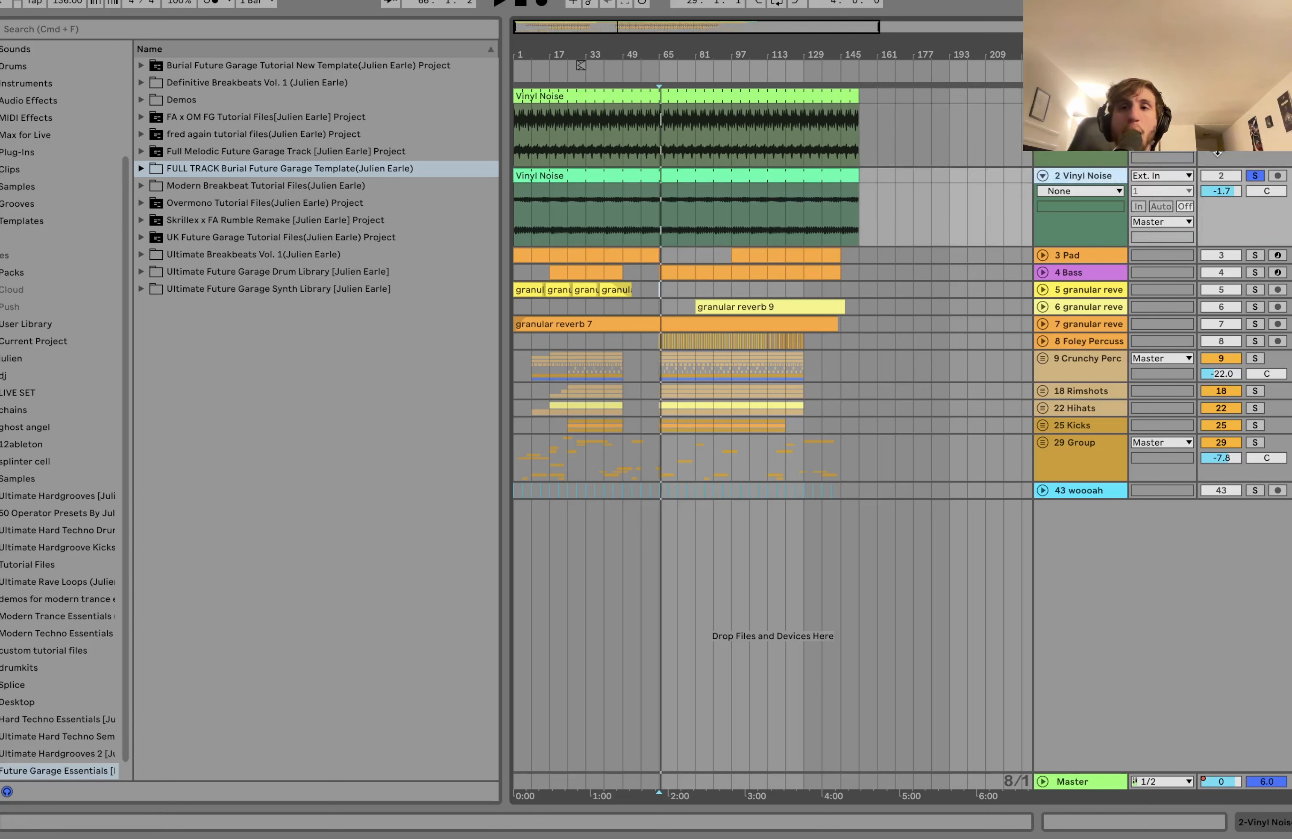
key("s")
- Audition the first Vinyl Noise track on its own and show its device chain
left_click(1089, 96)
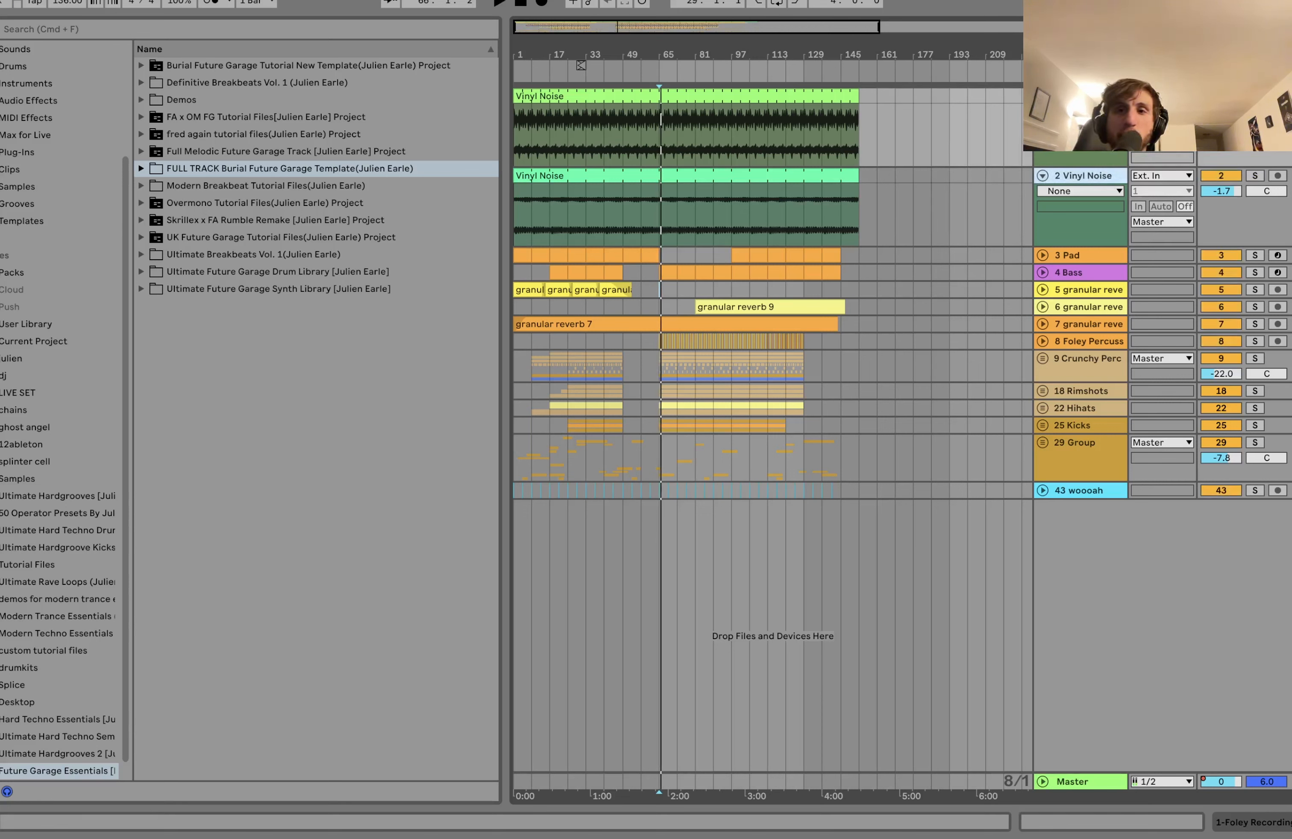
key("s")
key("space")
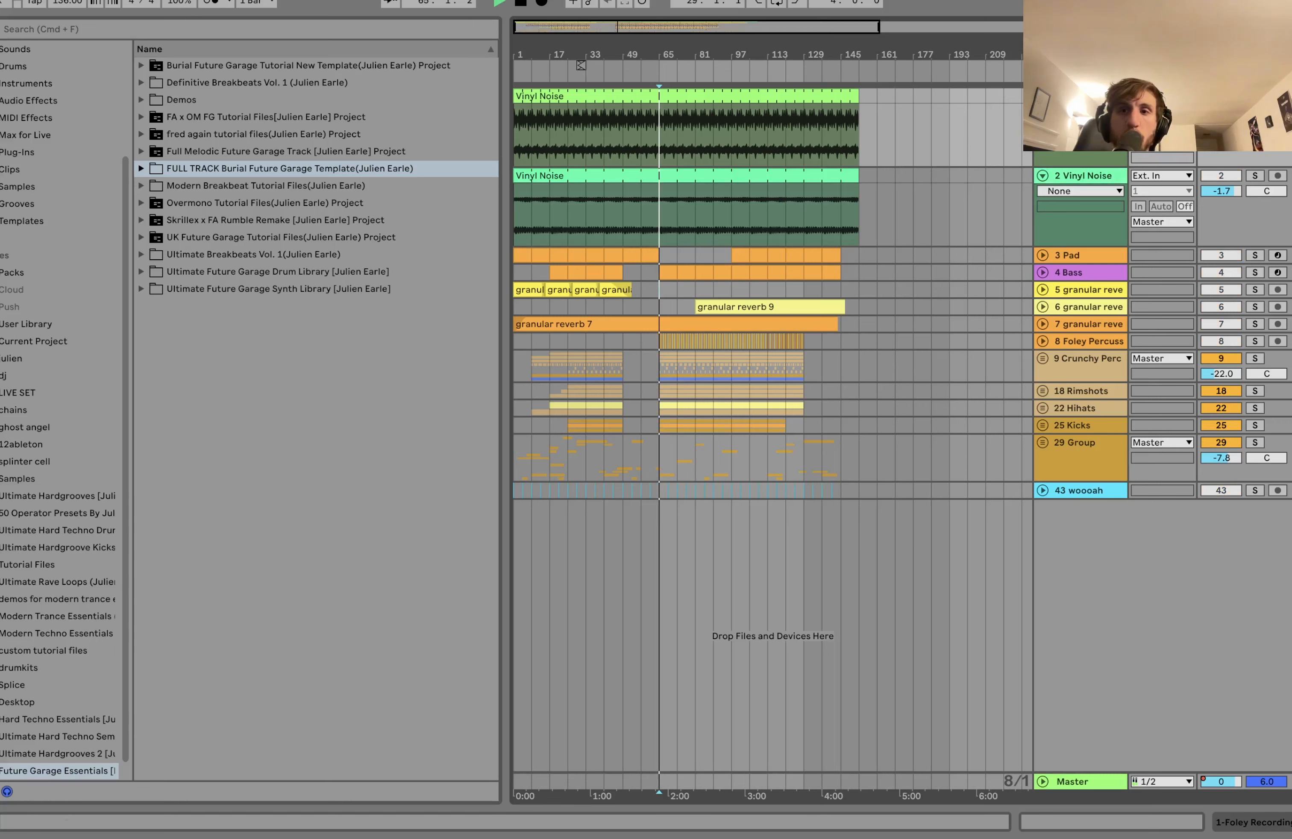
double_click(1089, 96)
key("space")
- Solo the second Vinyl Noise track, select it and play it
left_click(1253, 175)
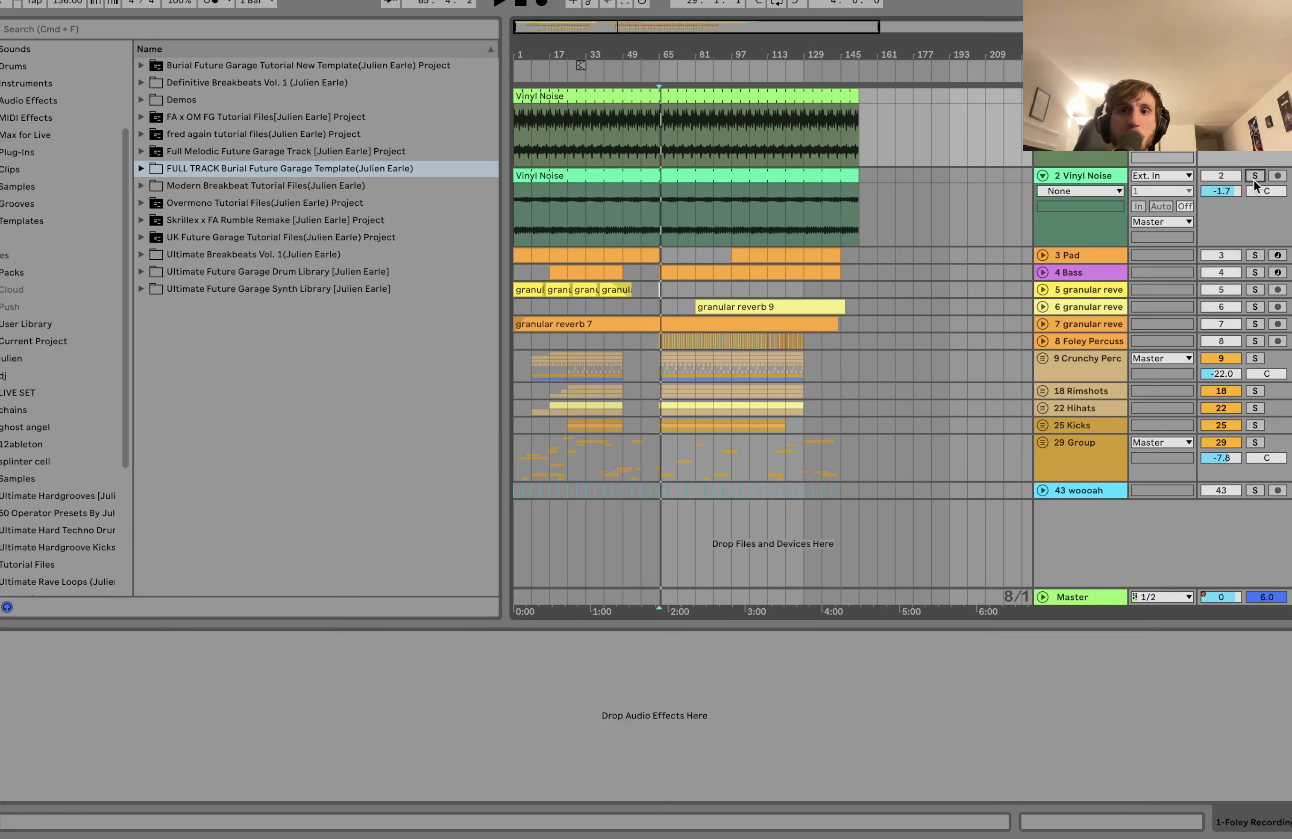
key("space")
left_click(1096, 172)
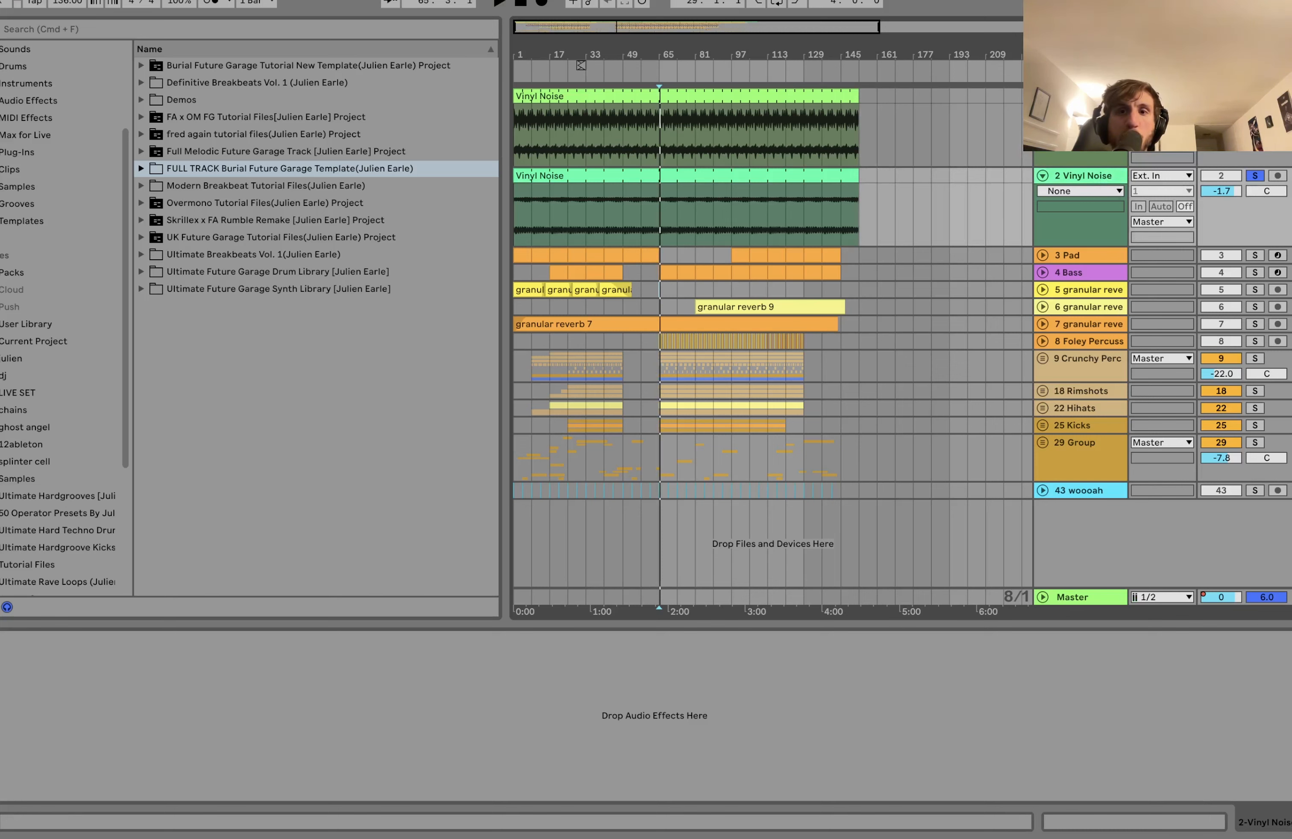
key("space")
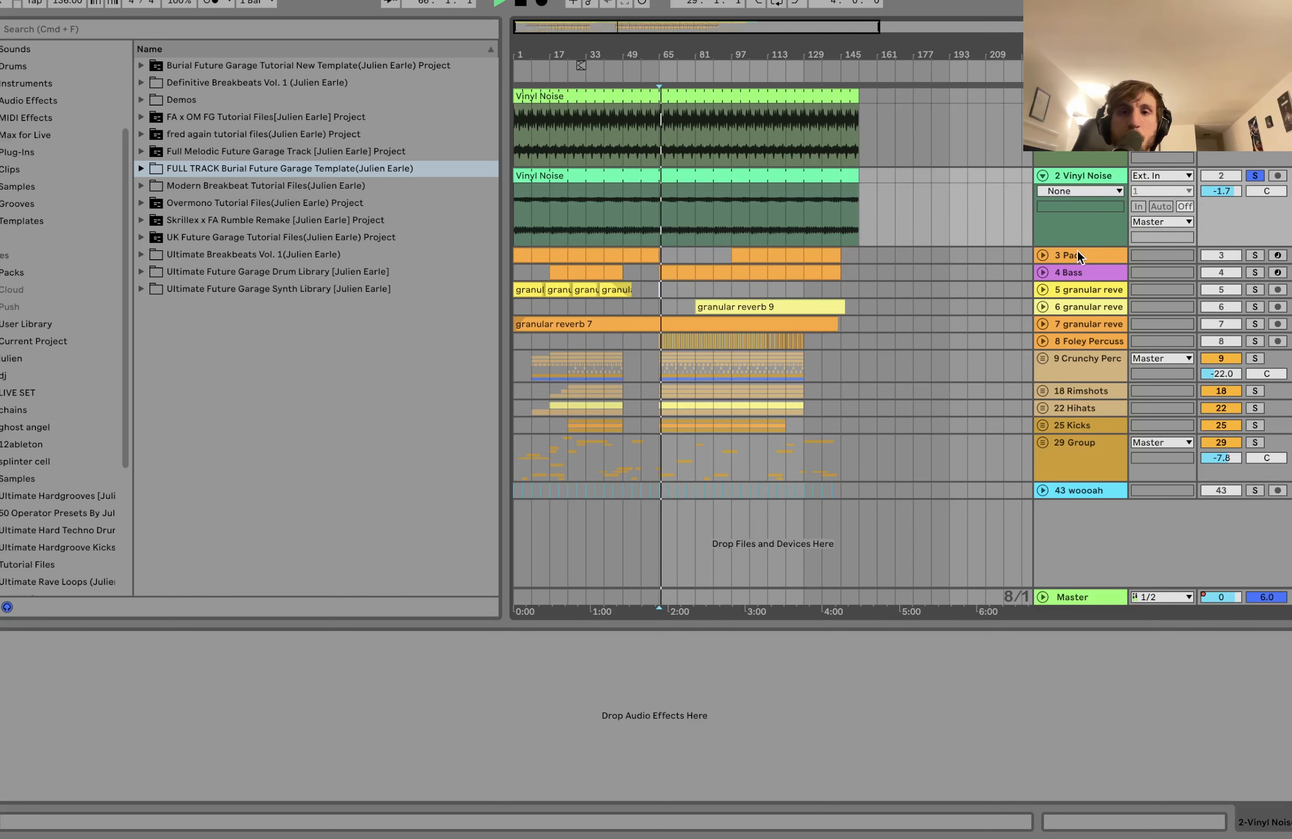
- Unfold and solo the Pad track, open its MIDI clip around bar 121 and play it
left_click(1043, 255)
left_click(1255, 256)
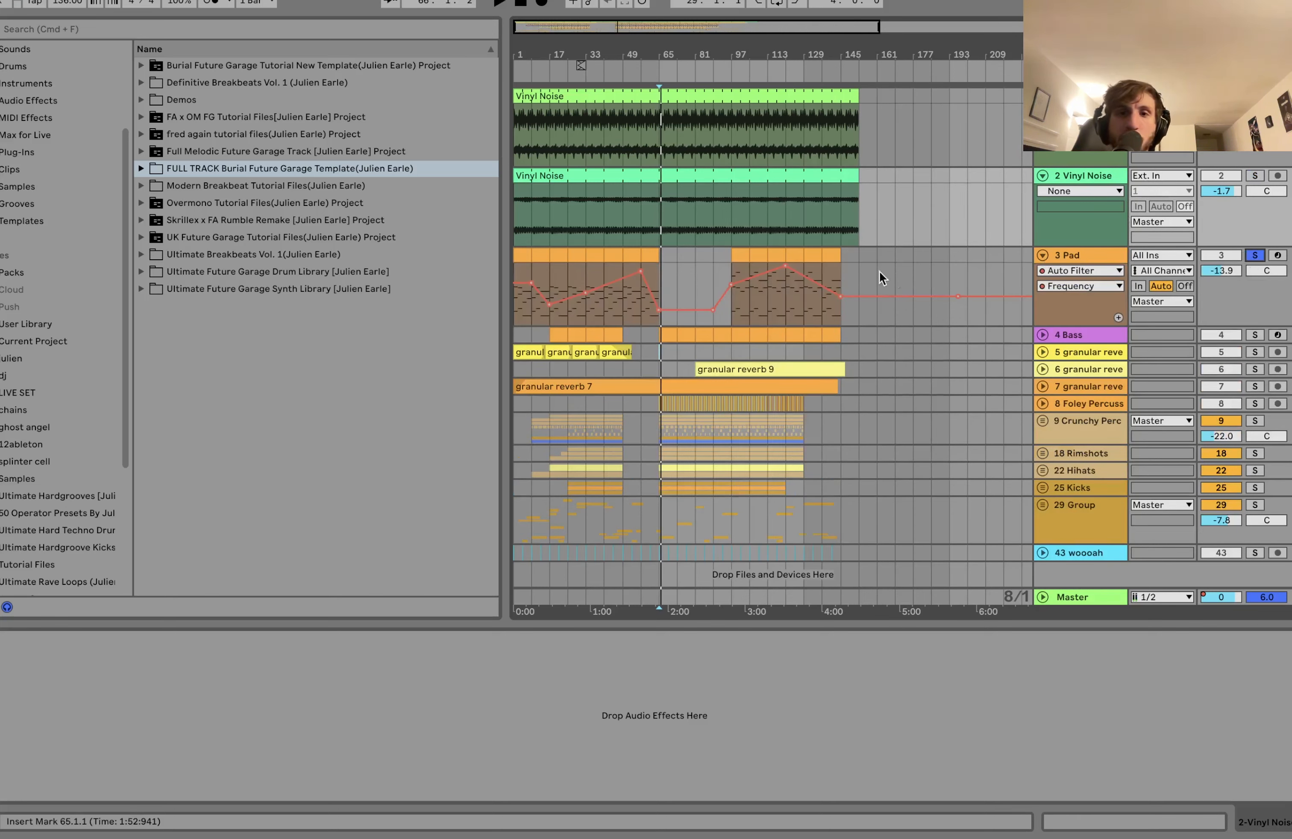
left_click(793, 253)
double_click(793, 254)
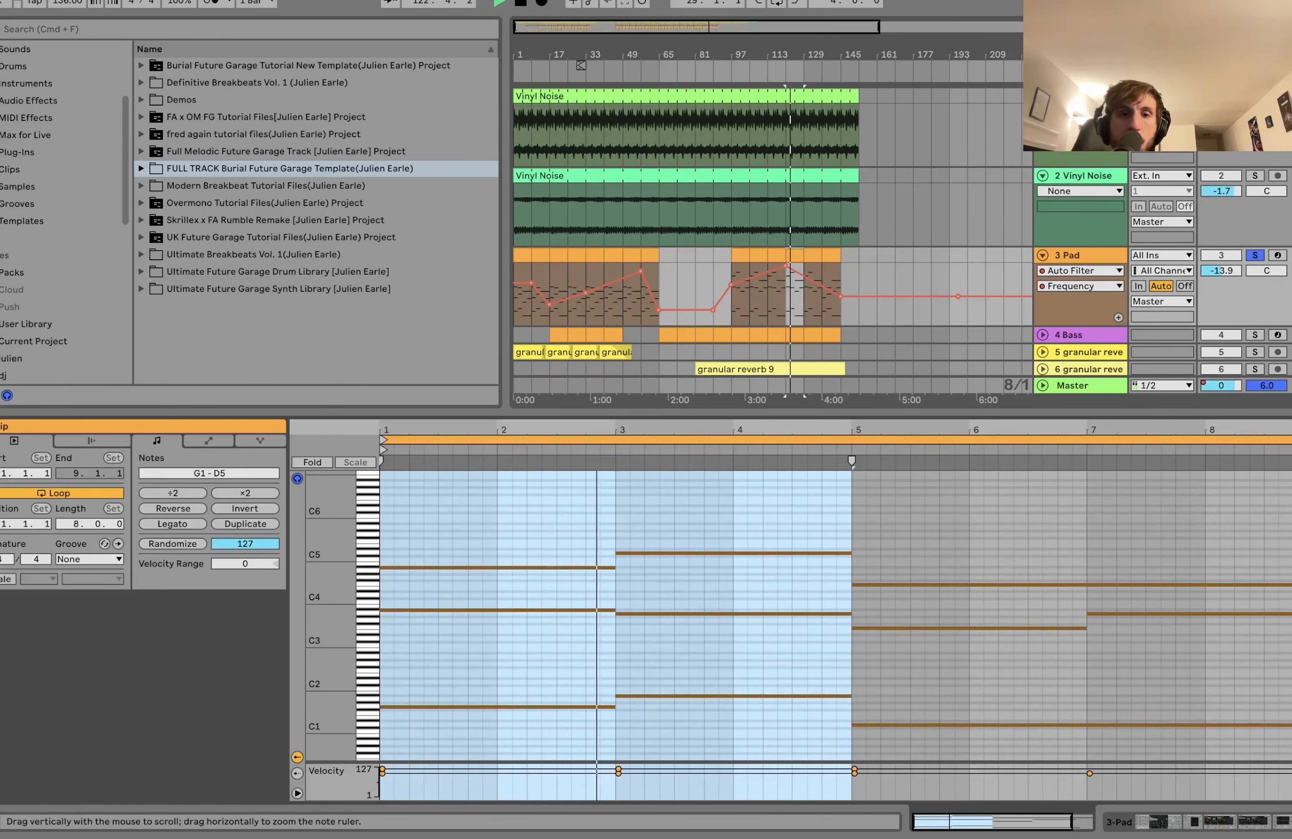
left_click(557, 682)
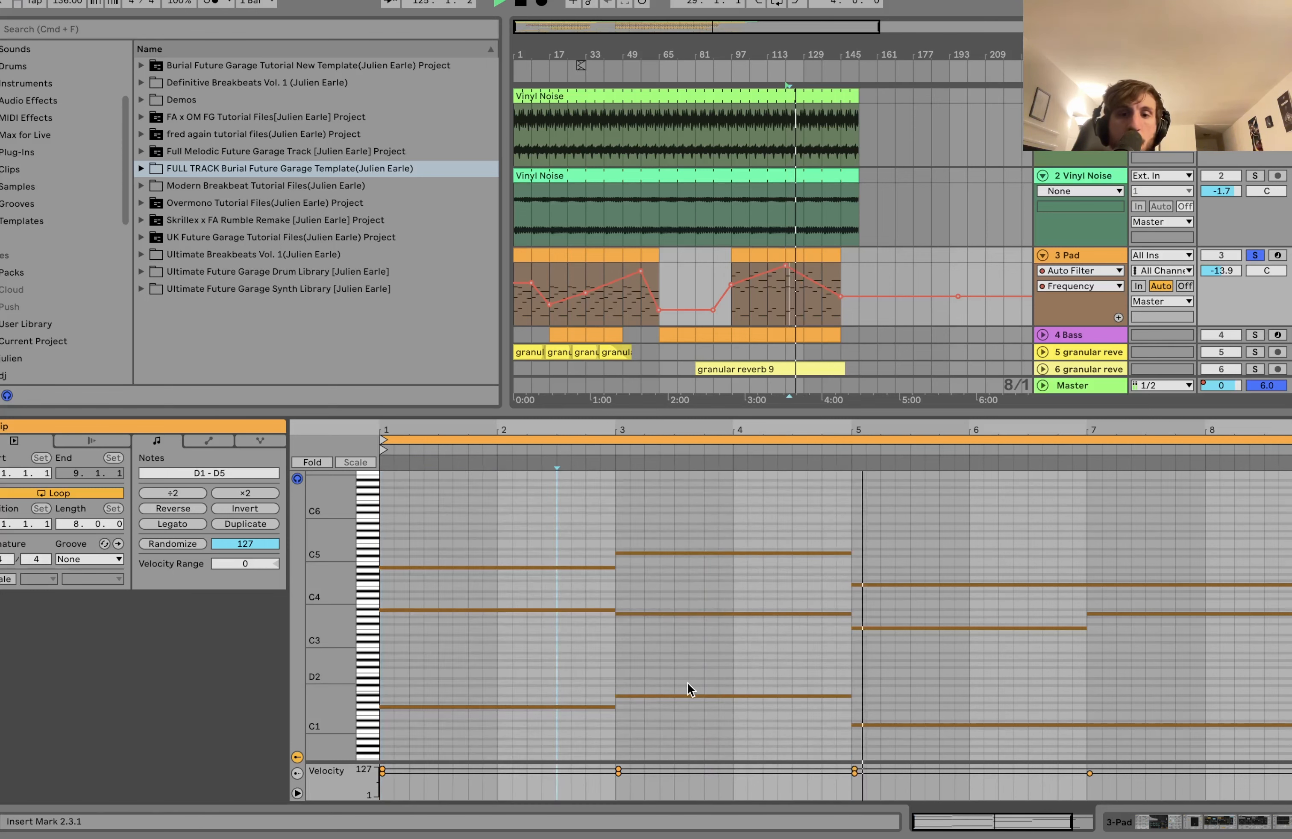
key("space")
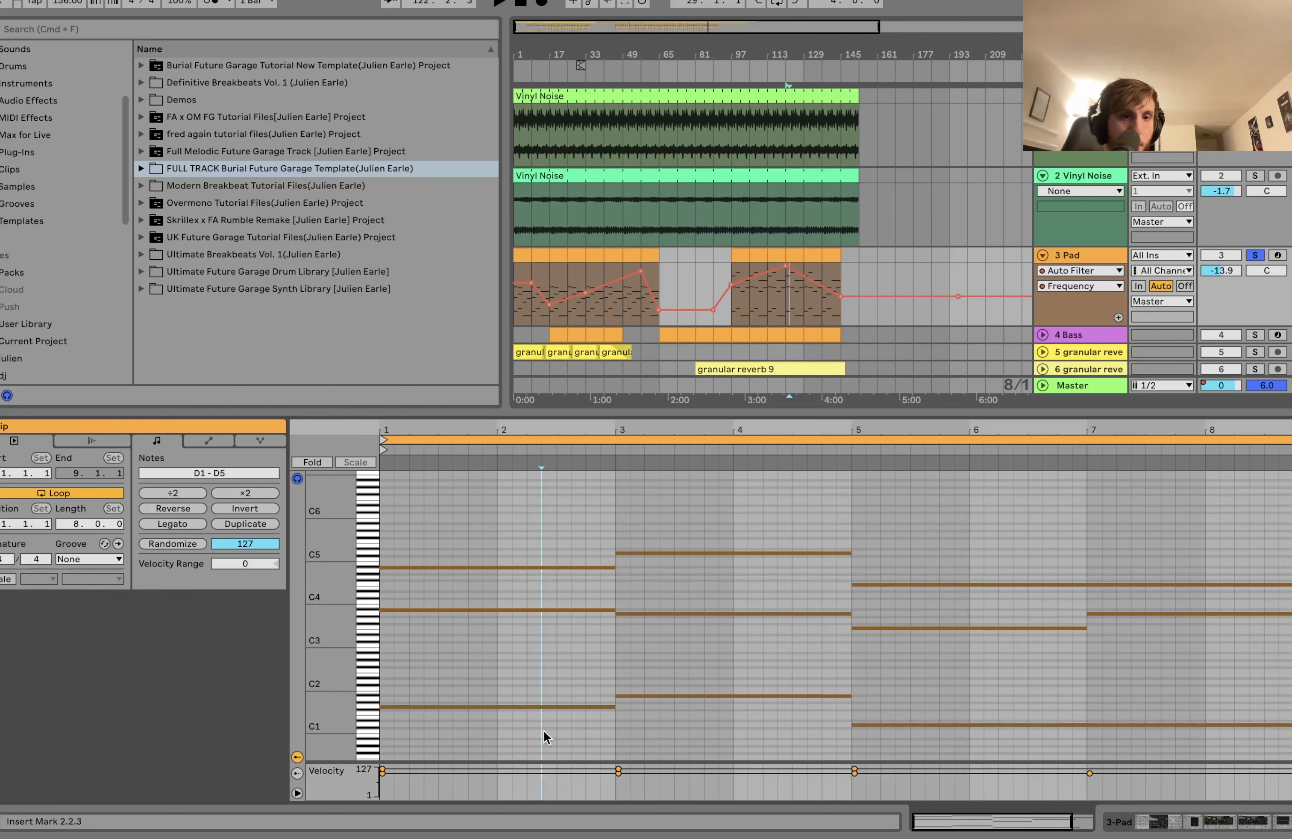
- Examine the pad clip's chord progression by selecting the notes of each two-bar chord, and play it
left_click_drag(544, 731, 527, 611)
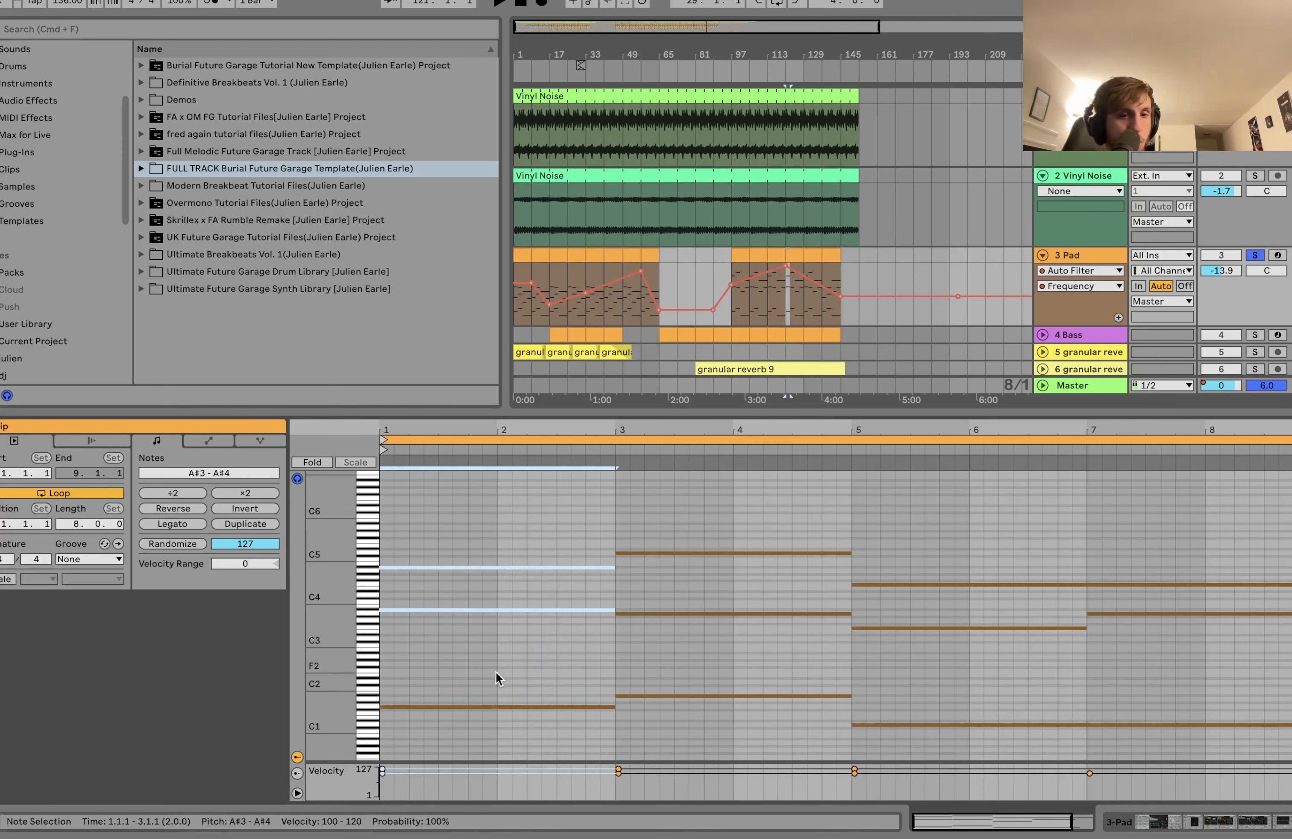
left_click_drag(496, 671, 502, 481)
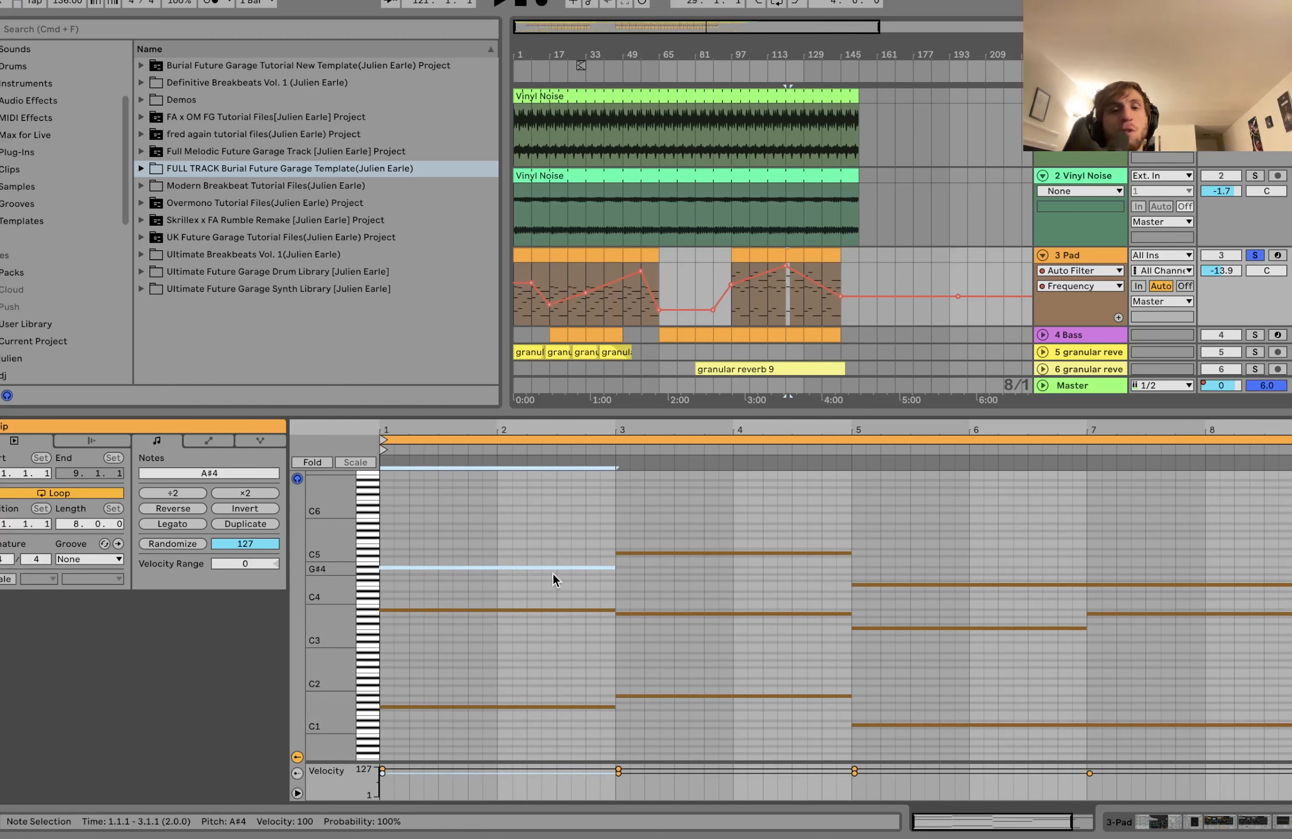
left_click_drag(699, 524, 703, 765)
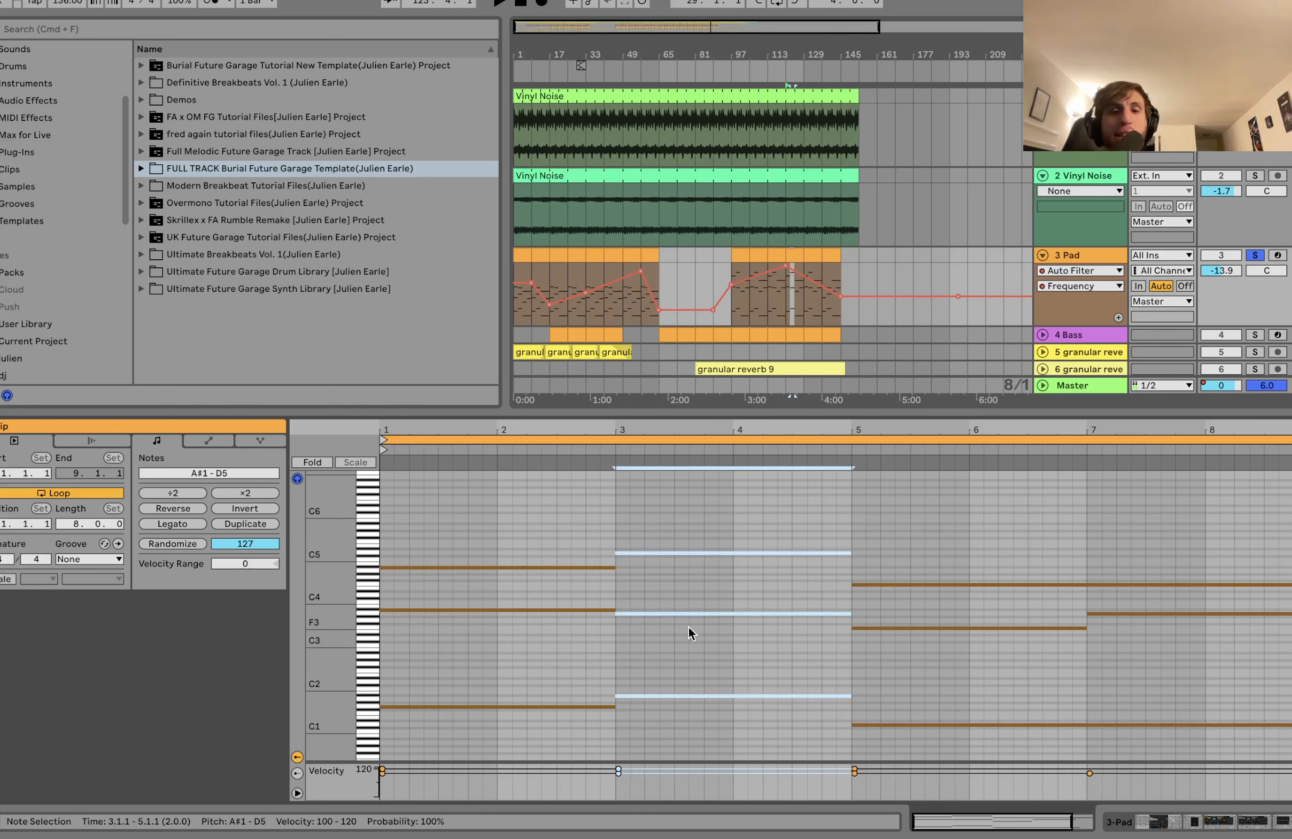
left_click_drag(694, 724, 660, 494)
left_click_drag(559, 636, 553, 598)
left_click_drag(553, 597, 657, 636)
left_click_drag(930, 592, 938, 672)
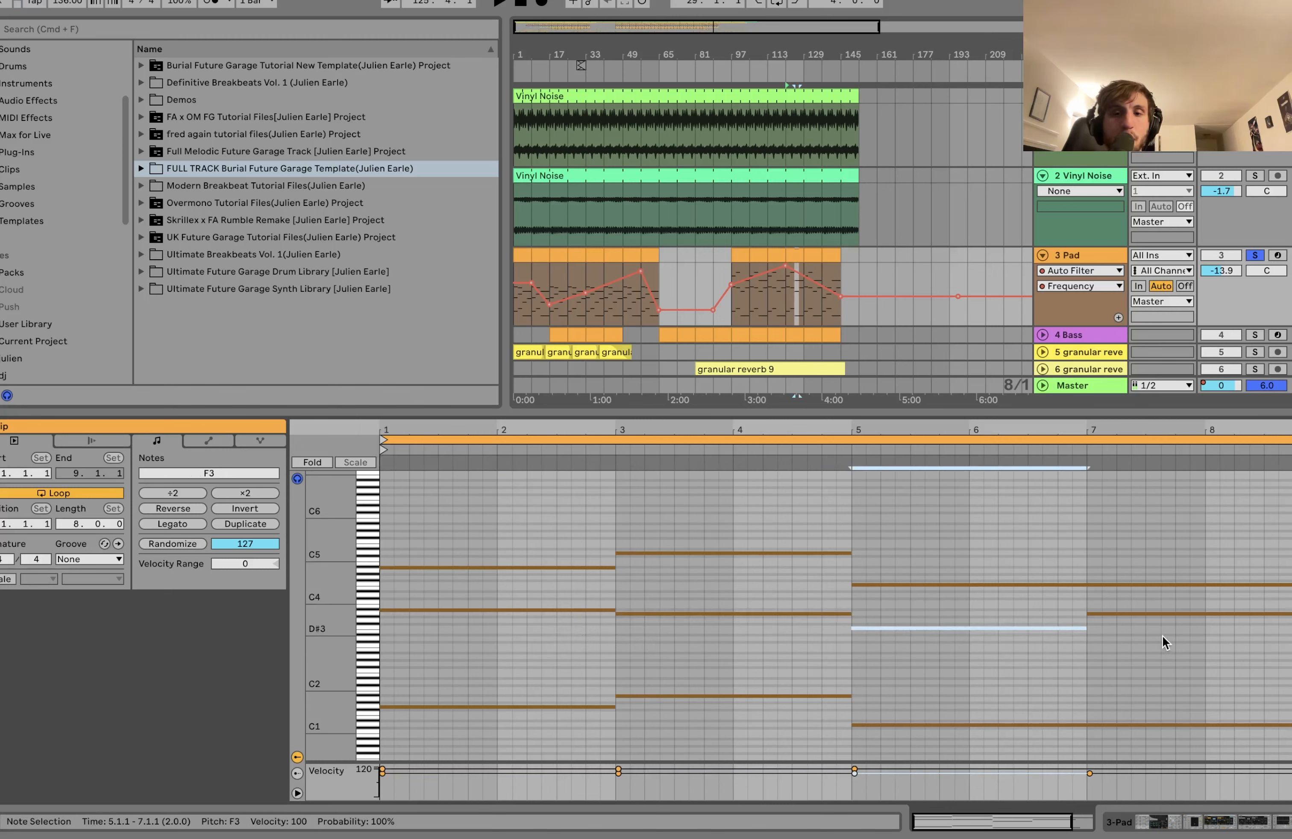
left_click_drag(1163, 637, 1163, 605)
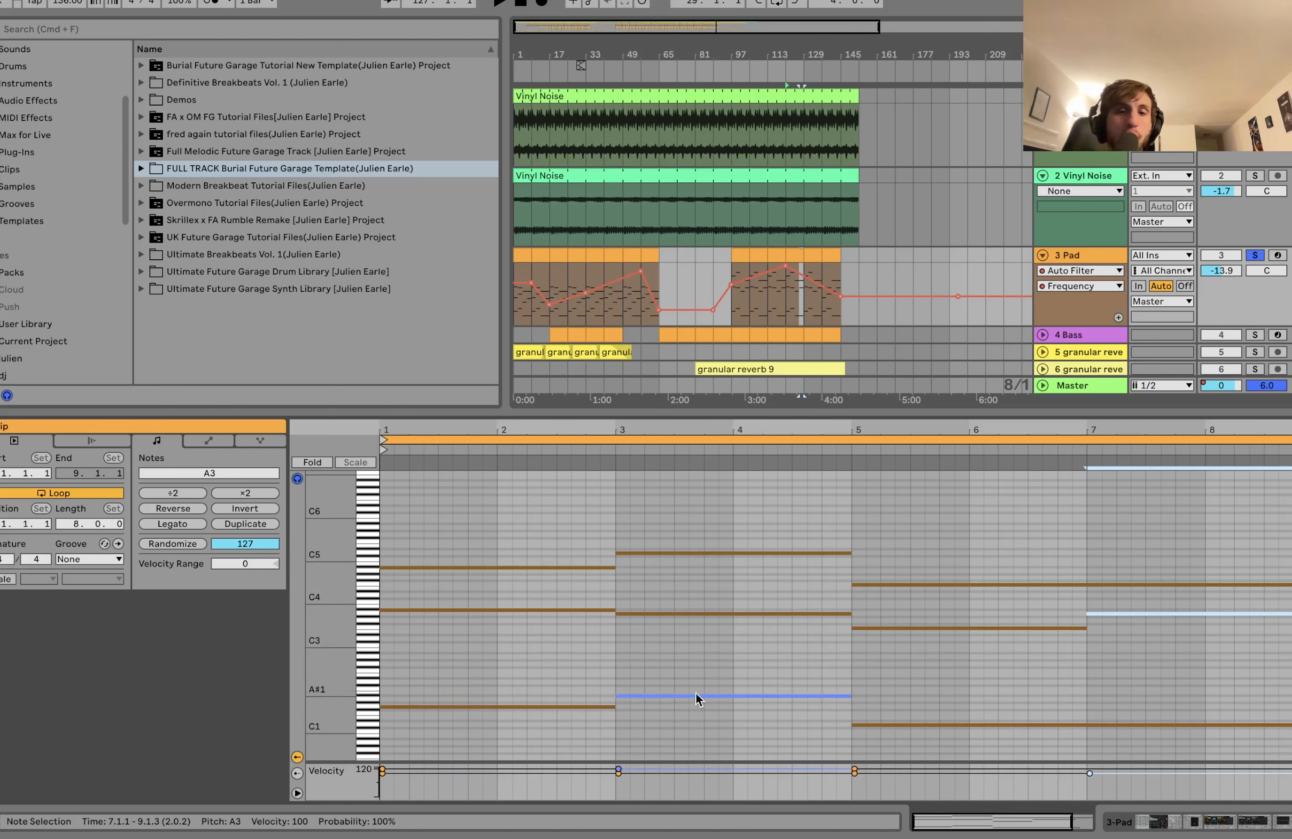
key("space")
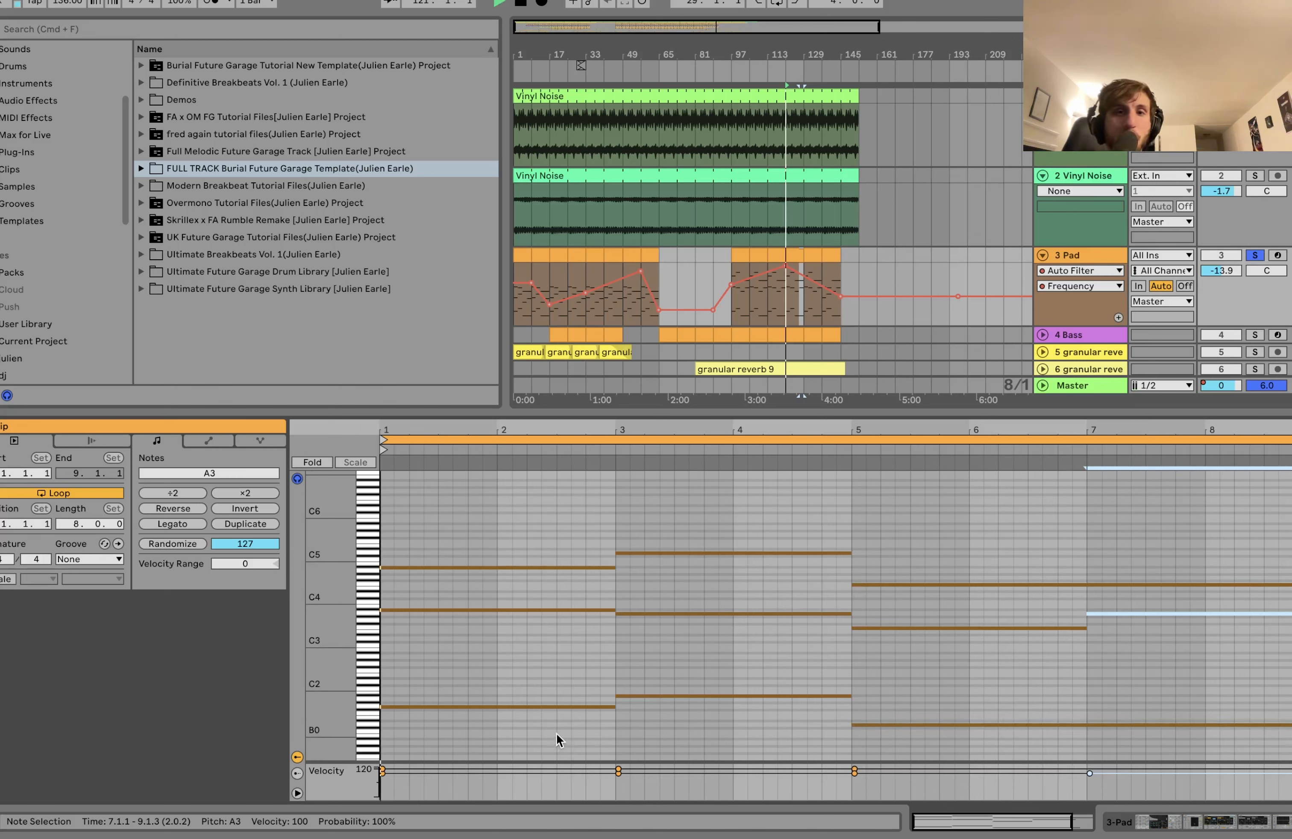
- Show the Pad track's devices and examine the synth's global settings and the waveforms and envelopes of its oscillators
left_click(1062, 256)
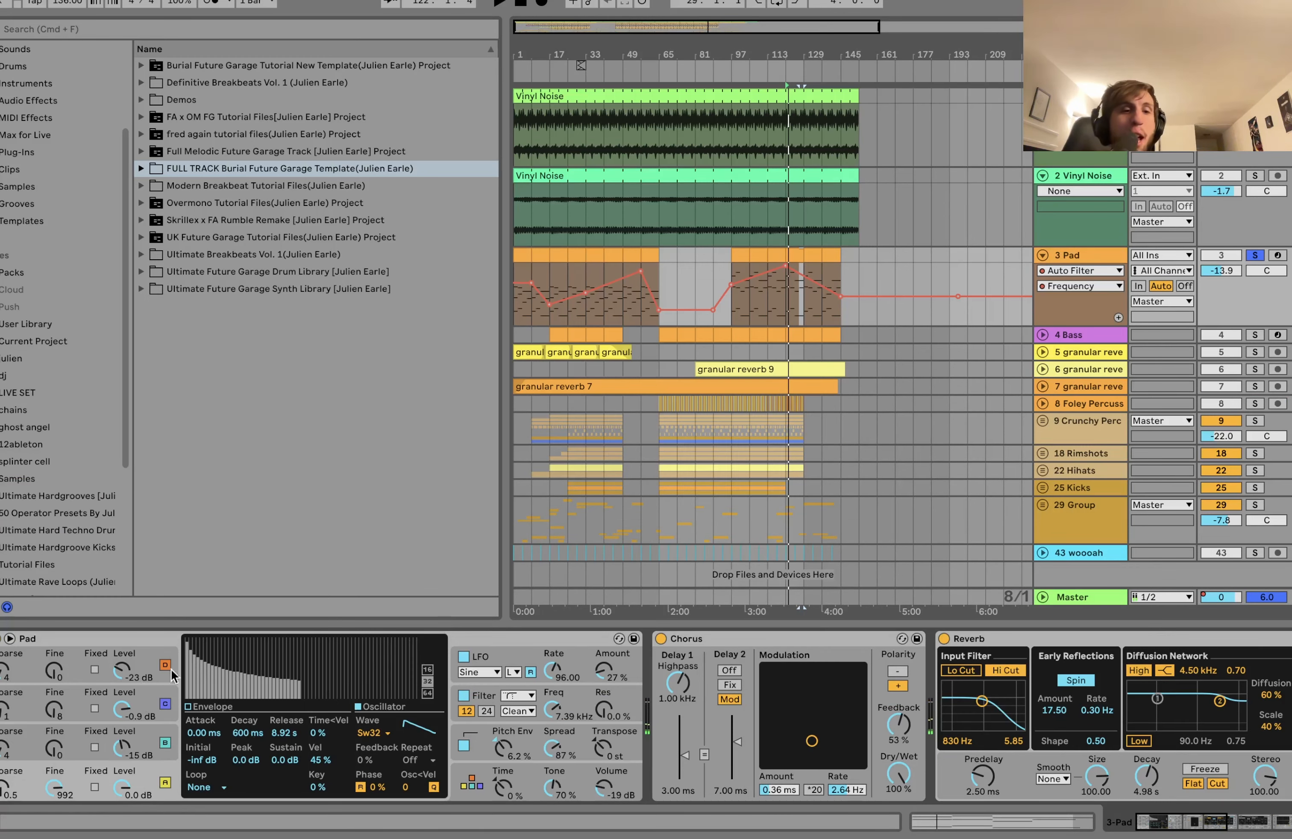
left_click(472, 786)
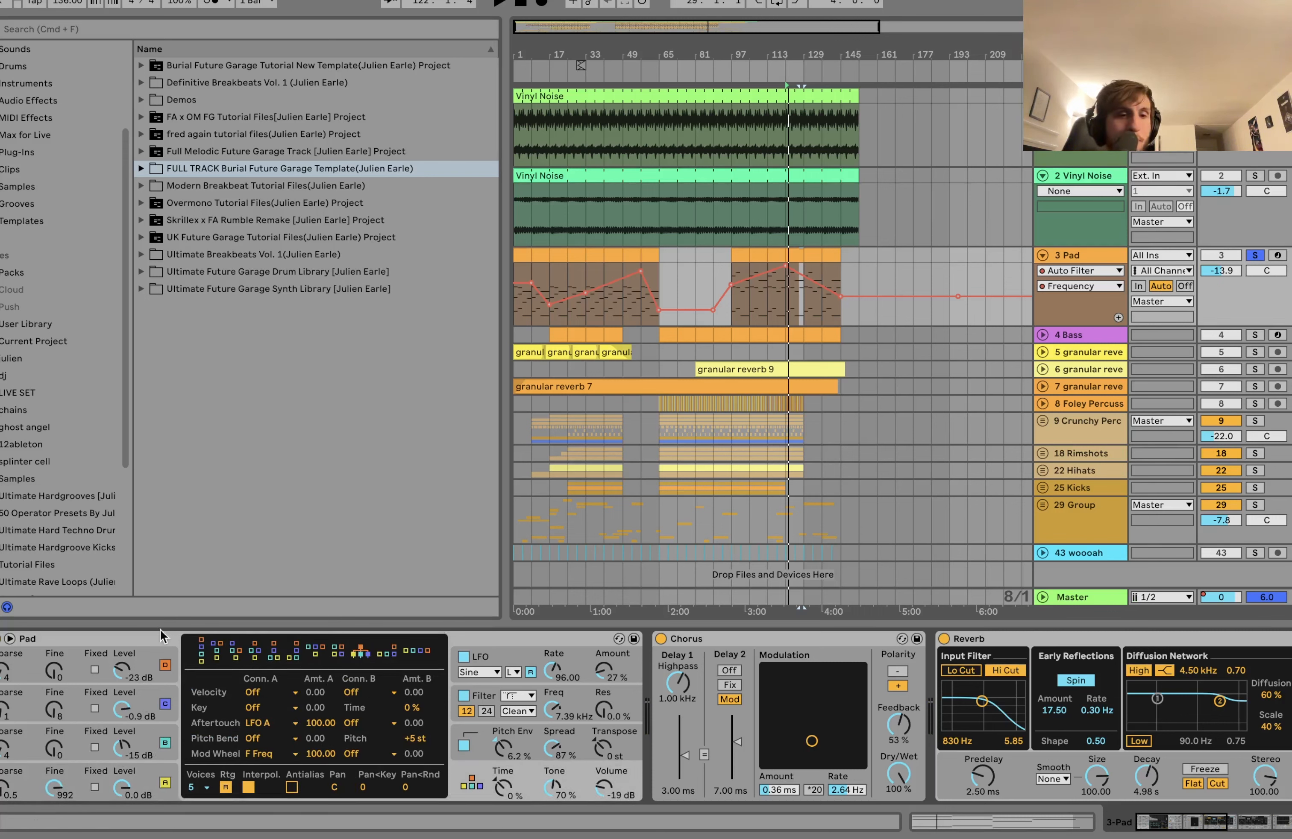
left_click(149, 671)
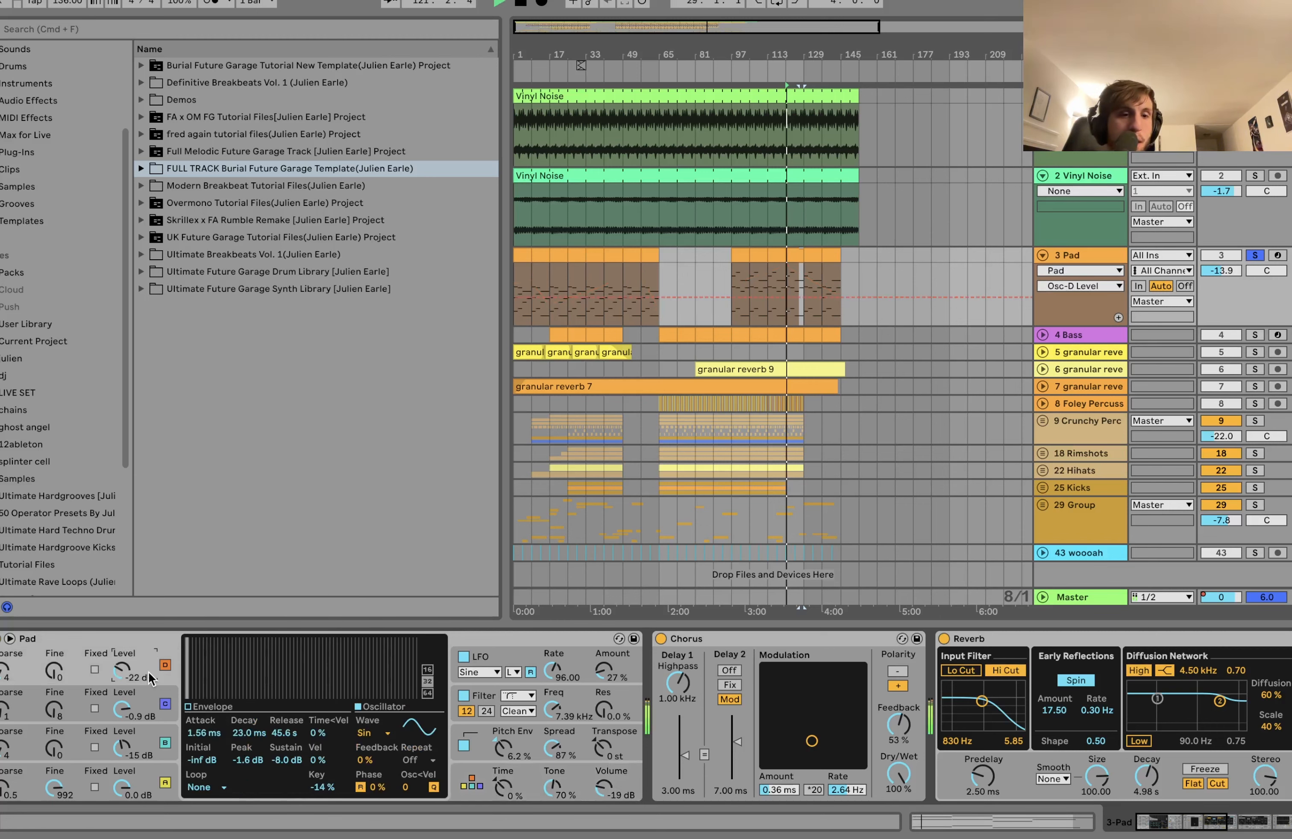
left_click(148, 702)
left_click(151, 742)
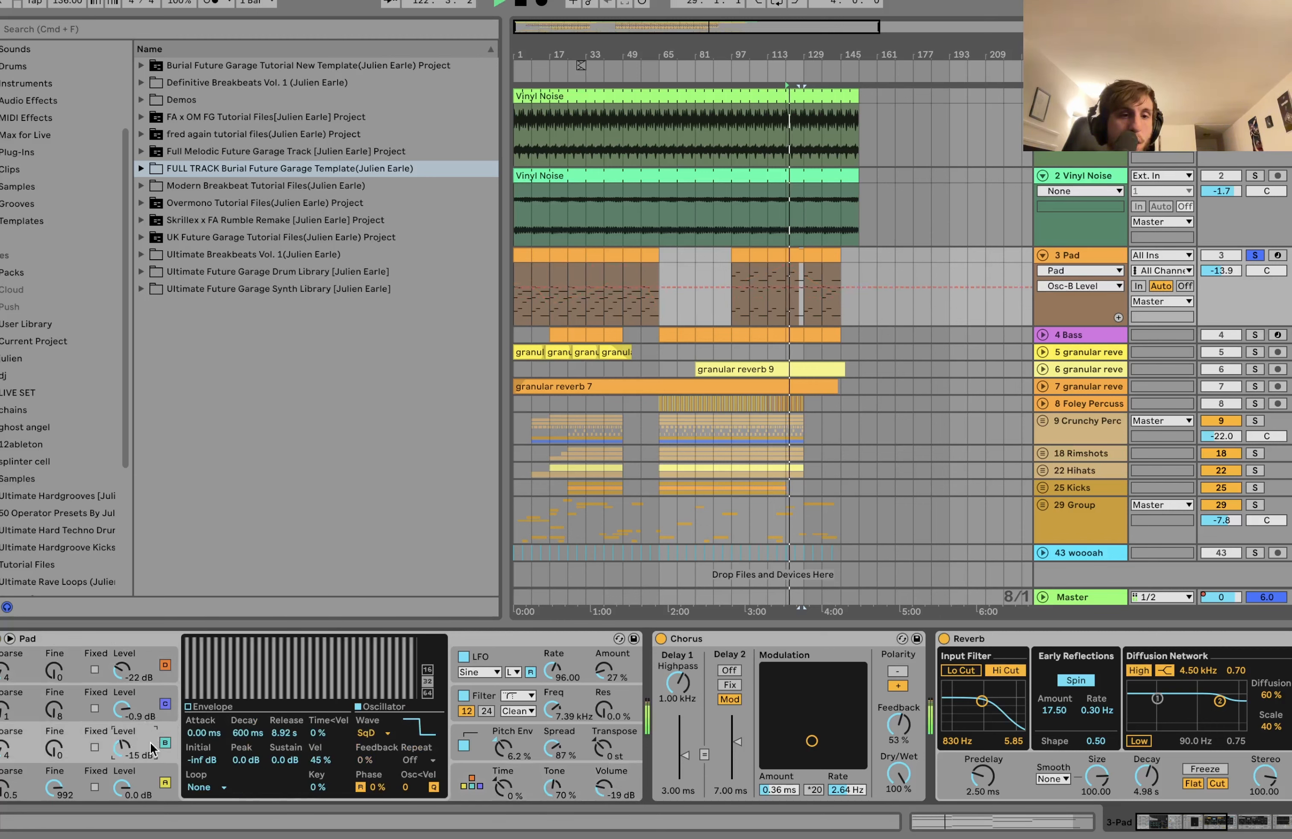
left_click(149, 784)
left_click(149, 742)
left_click(148, 703)
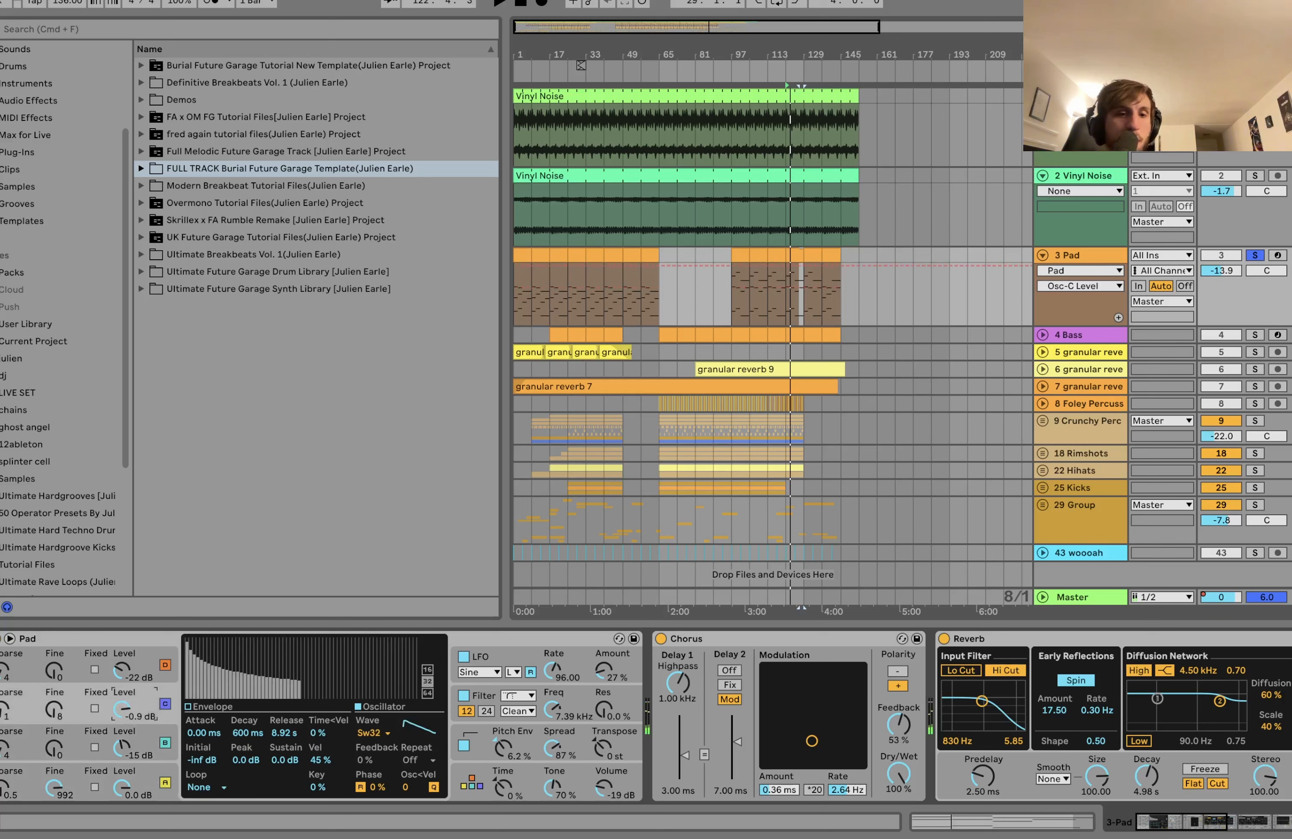
left_click(129, 684)
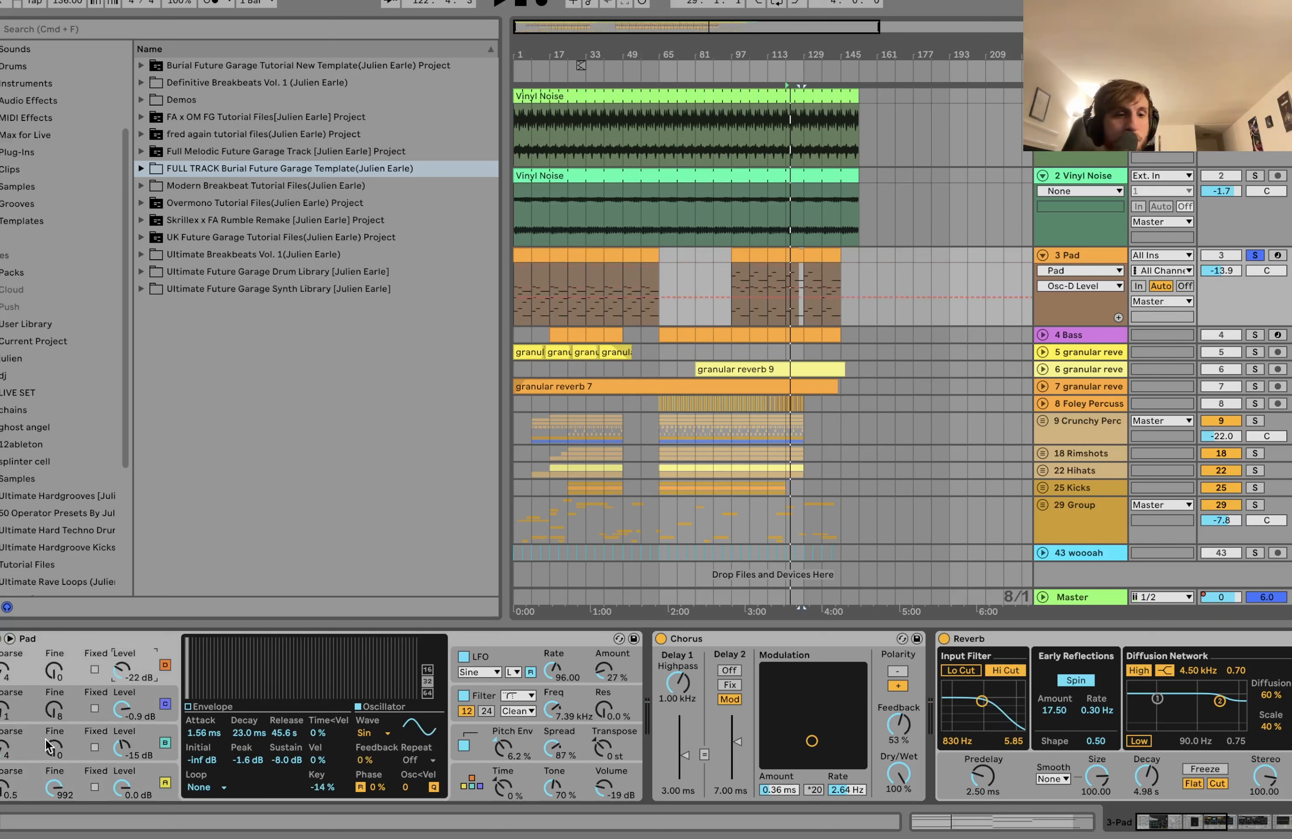
- Play the pad and examine the synth's filter, LFO and pitch envelope settings
key("space")
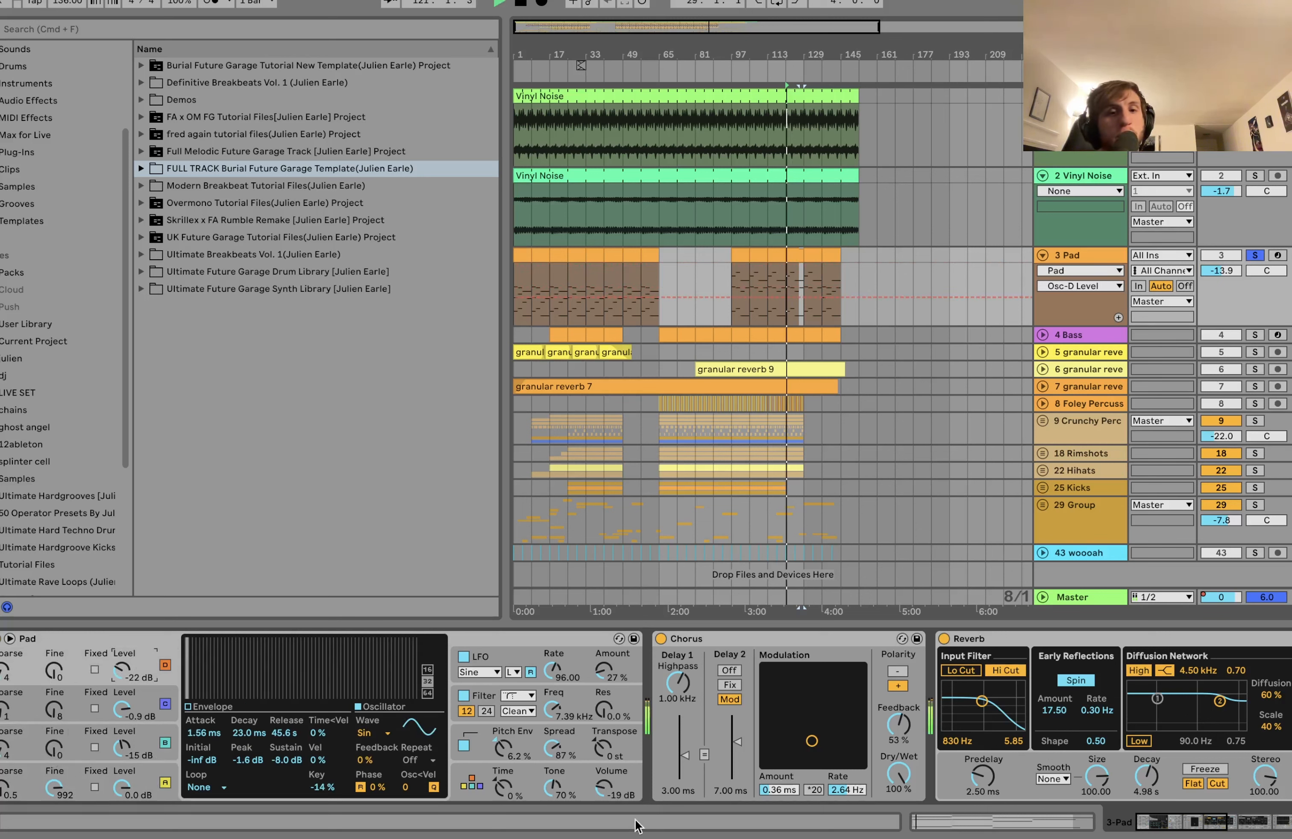
left_click(583, 719)
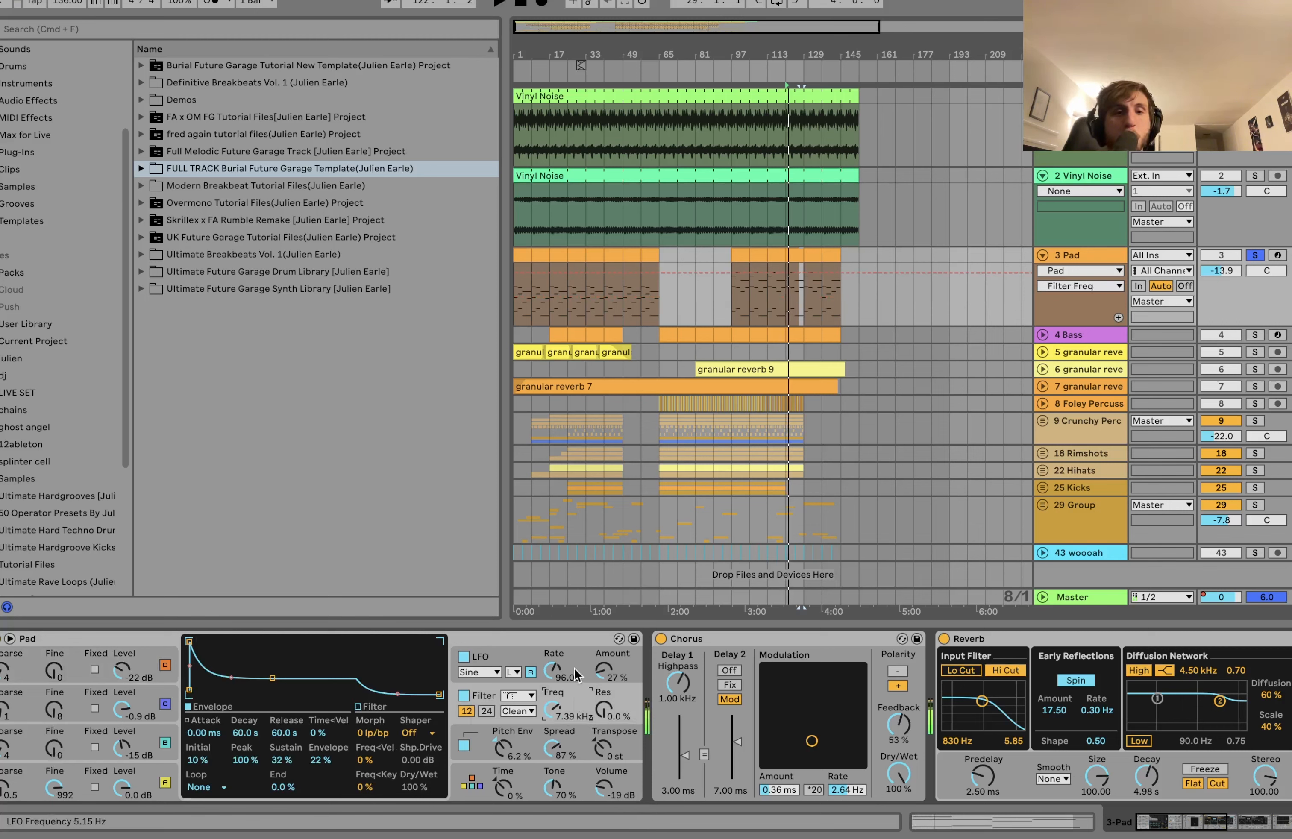
left_click(498, 659)
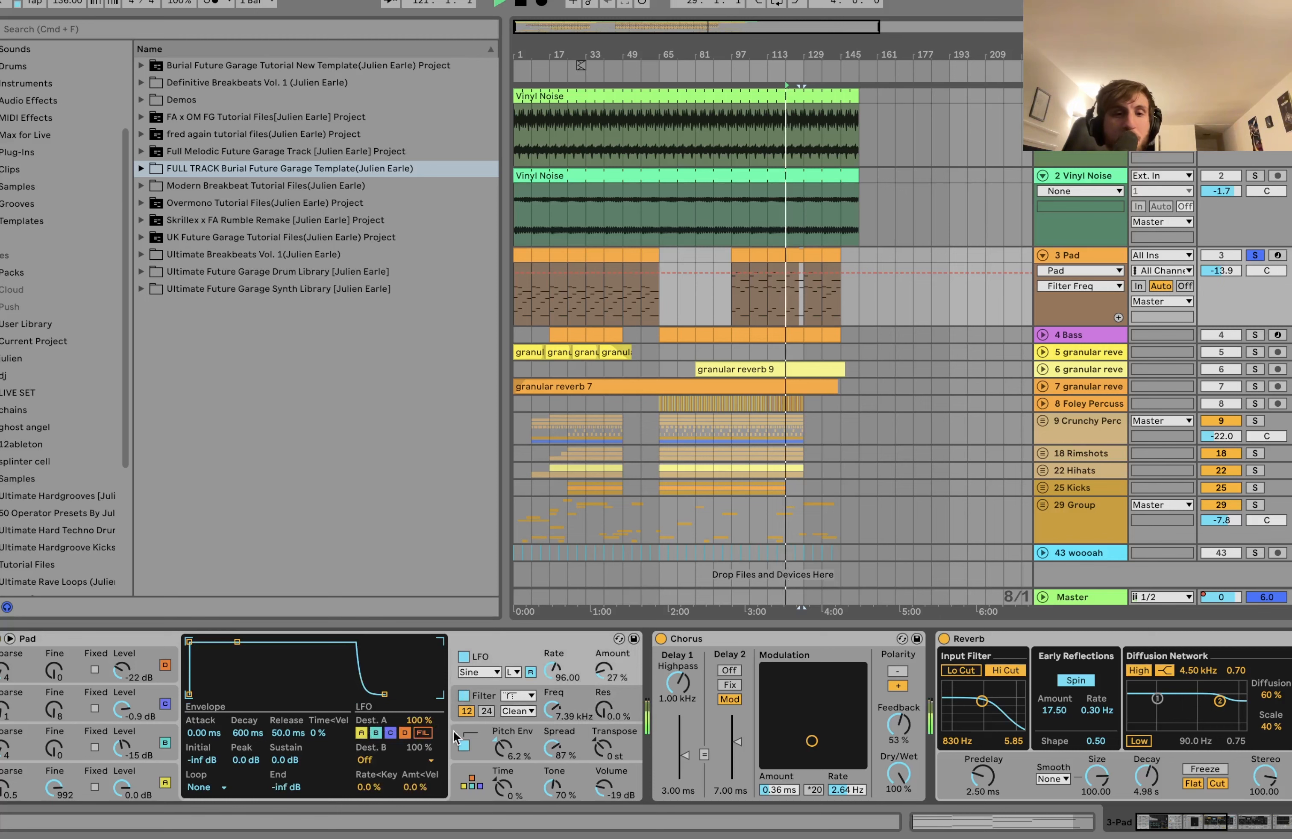
left_click(485, 742)
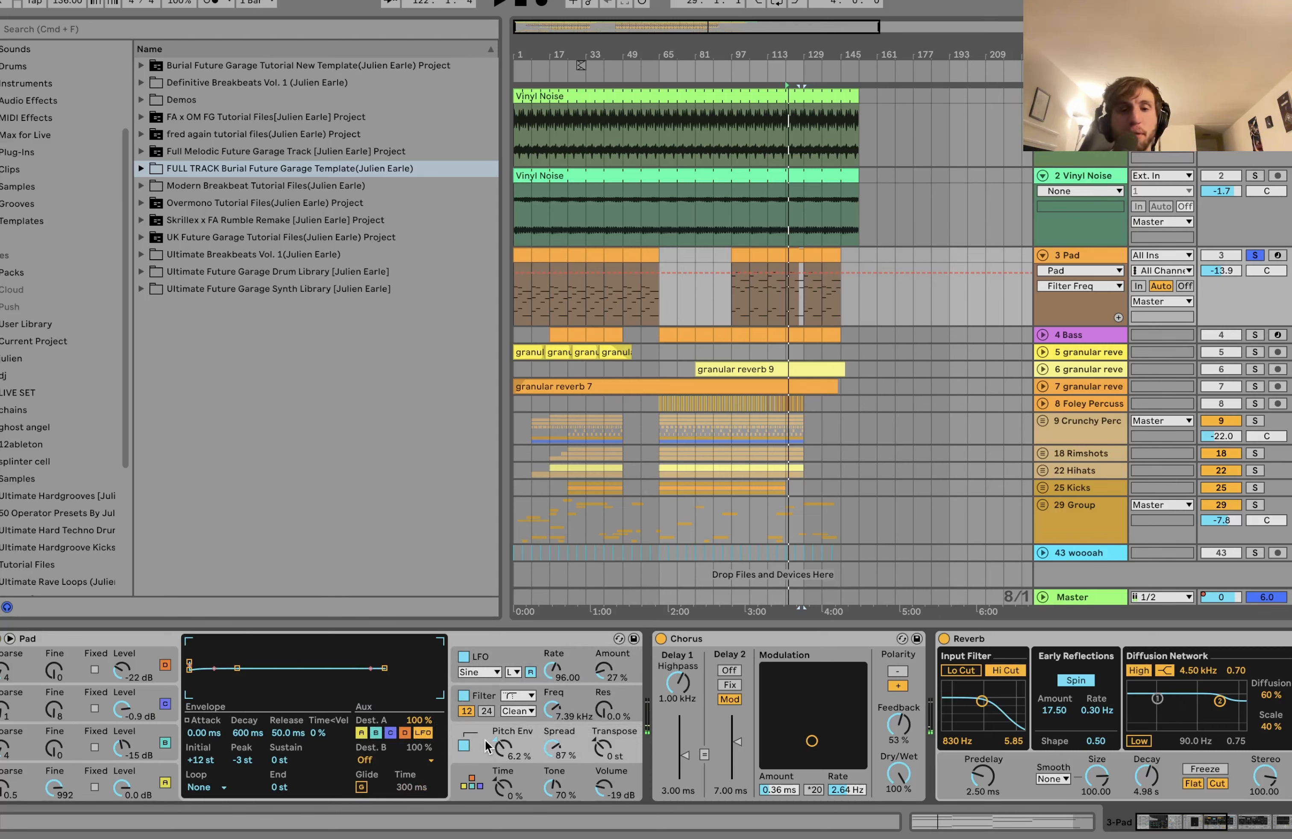
- Delete the disabled second Reverb from the Pad track's effect chain
scroll(485, 743, "right", 10)
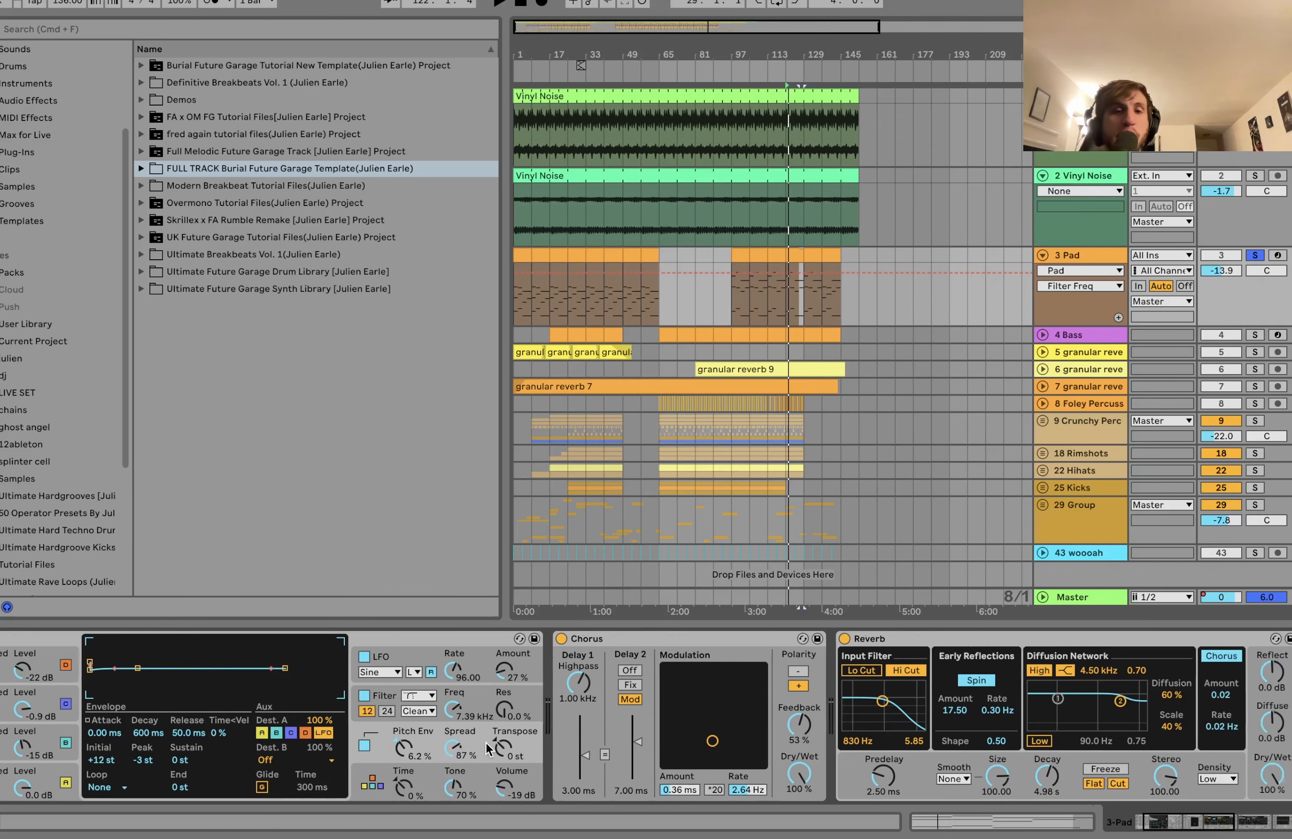
scroll(250, 740, "right", 2)
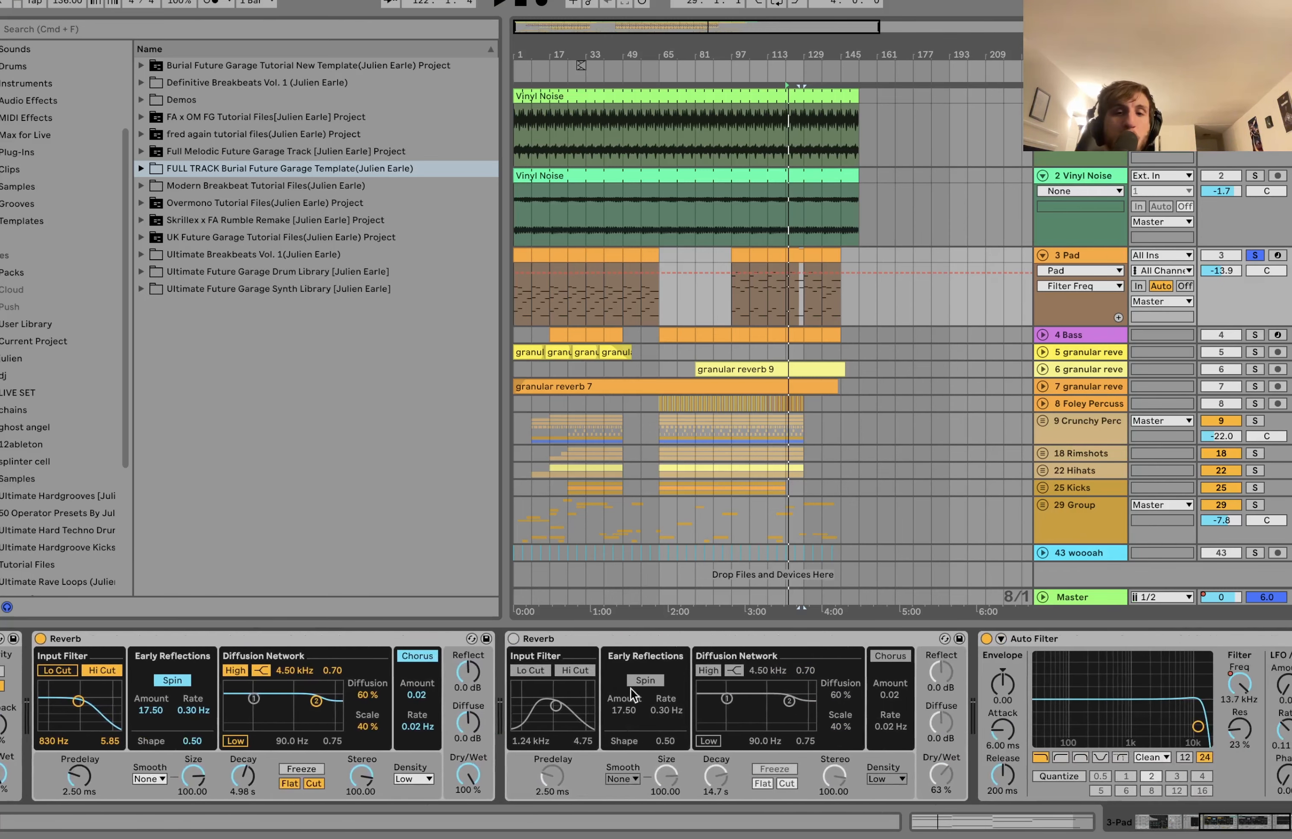
left_click(611, 641)
key("Delete")
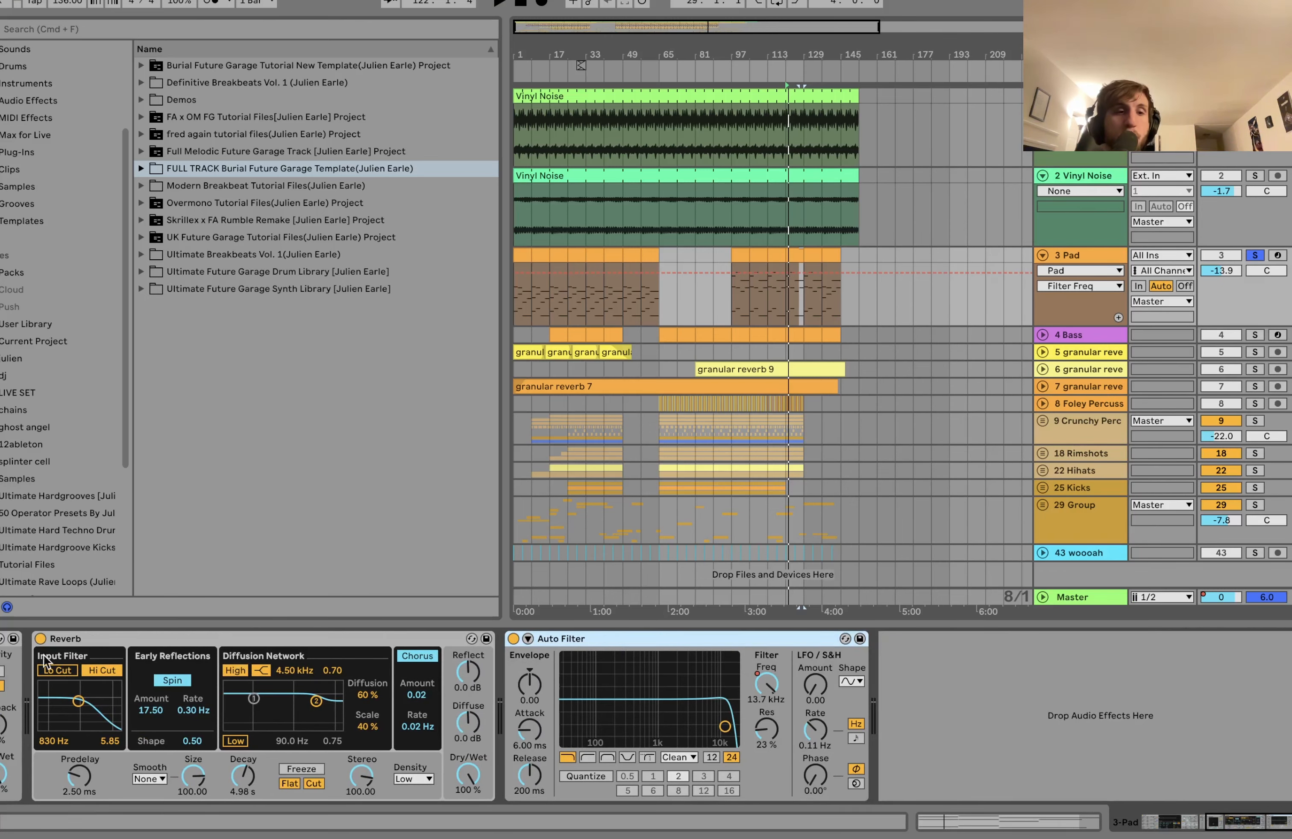
- Bypass the Pad track's remaining Reverb during playback and re-enable it to compare the sound
left_click(40, 638)
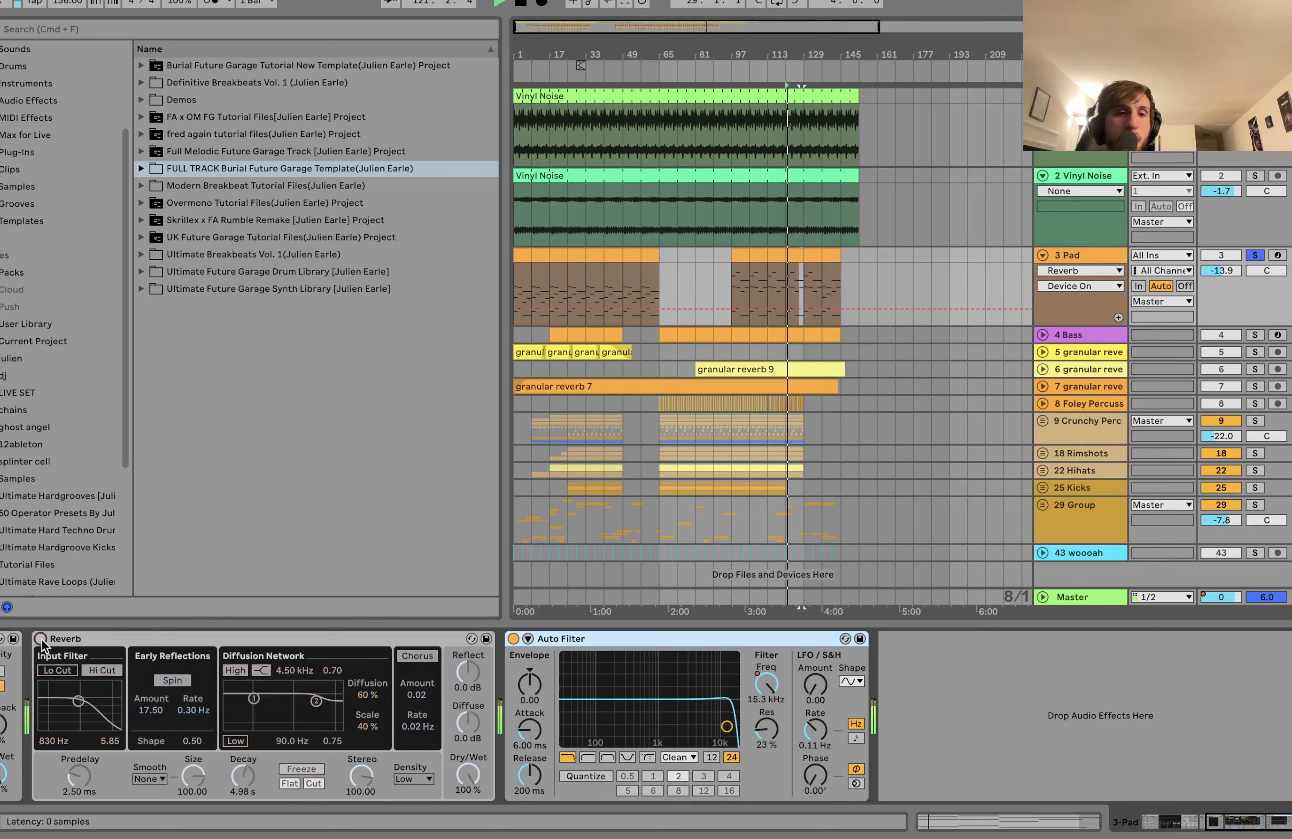
left_click(41, 639)
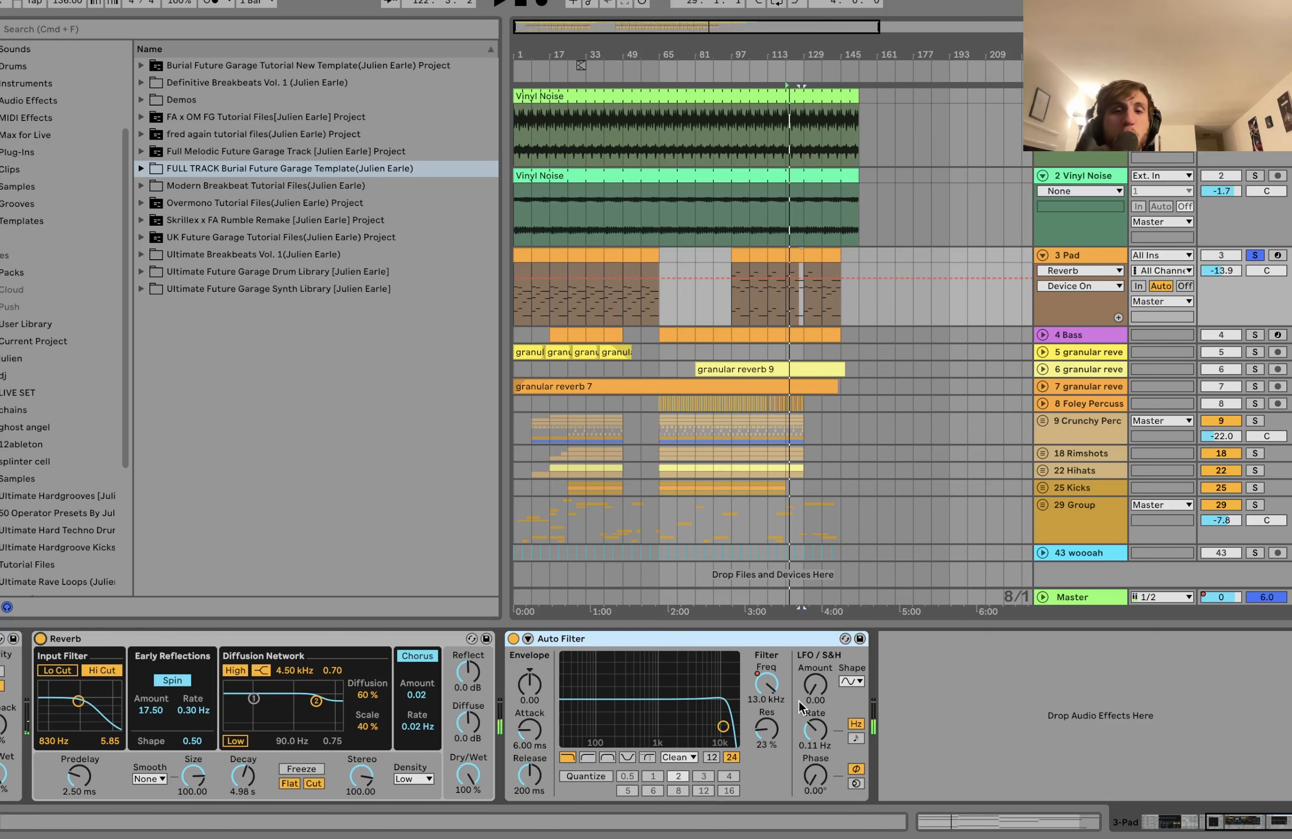
- Display the Pad track's Auto Filter frequency automation in the arrangement and examine the first part of its curve
left_click(773, 689)
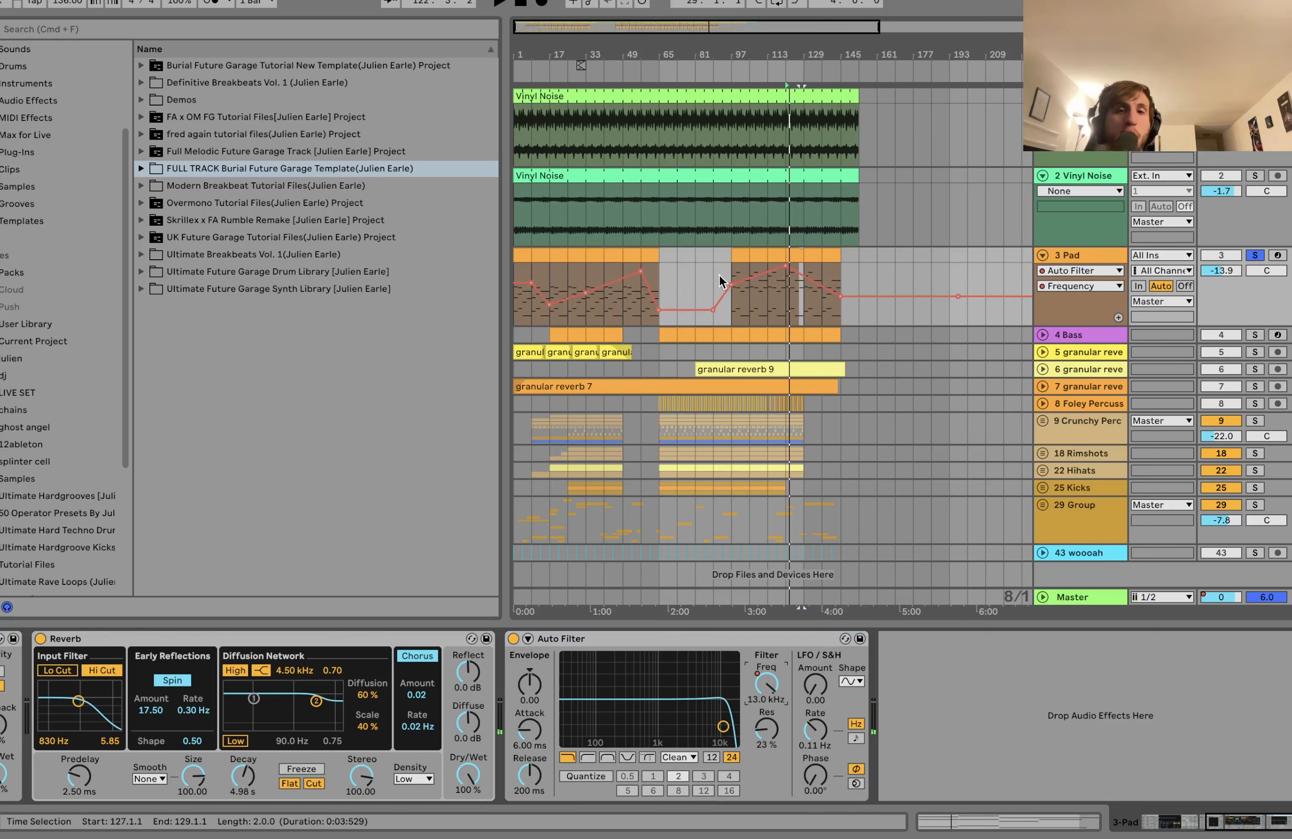
scroll(708, 281, "down", 1)
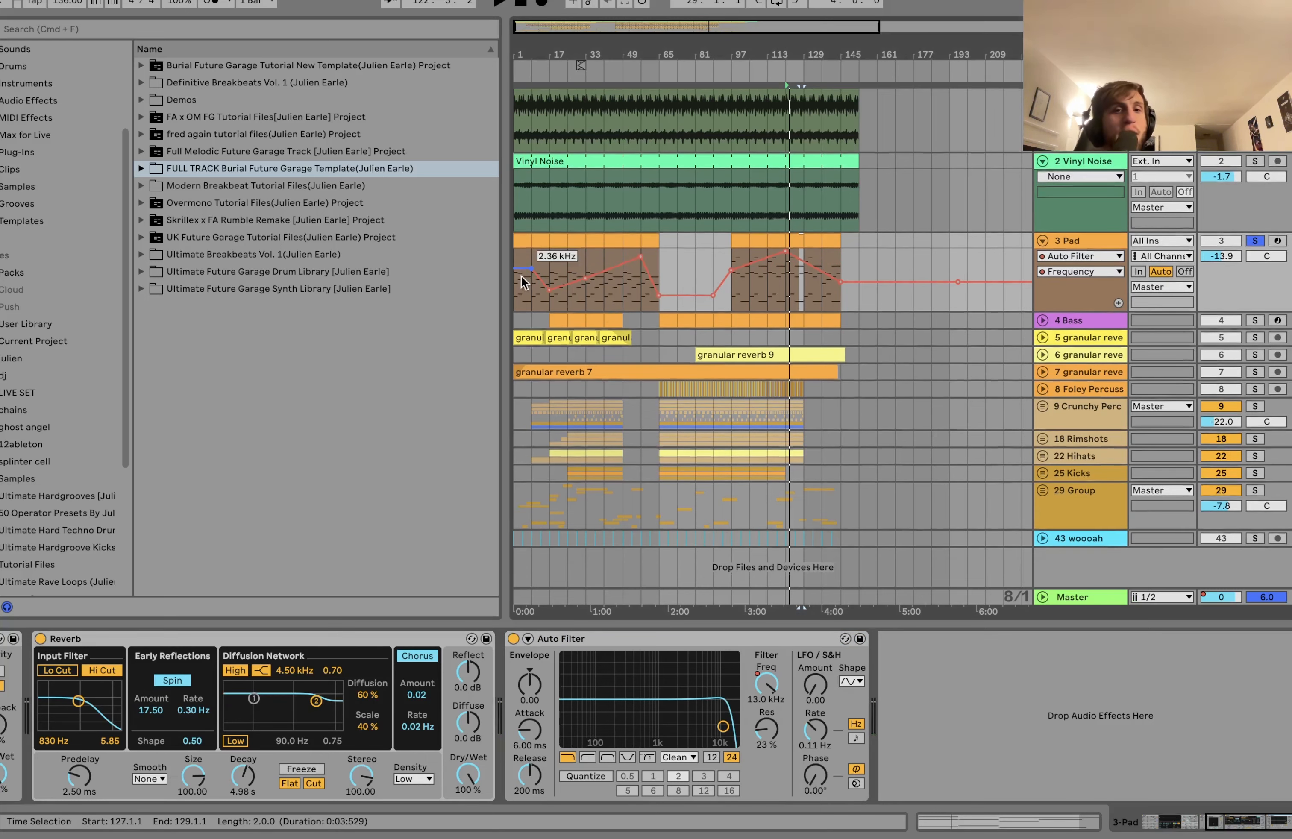
left_click(601, 293)
scroll(601, 293, "up", 2)
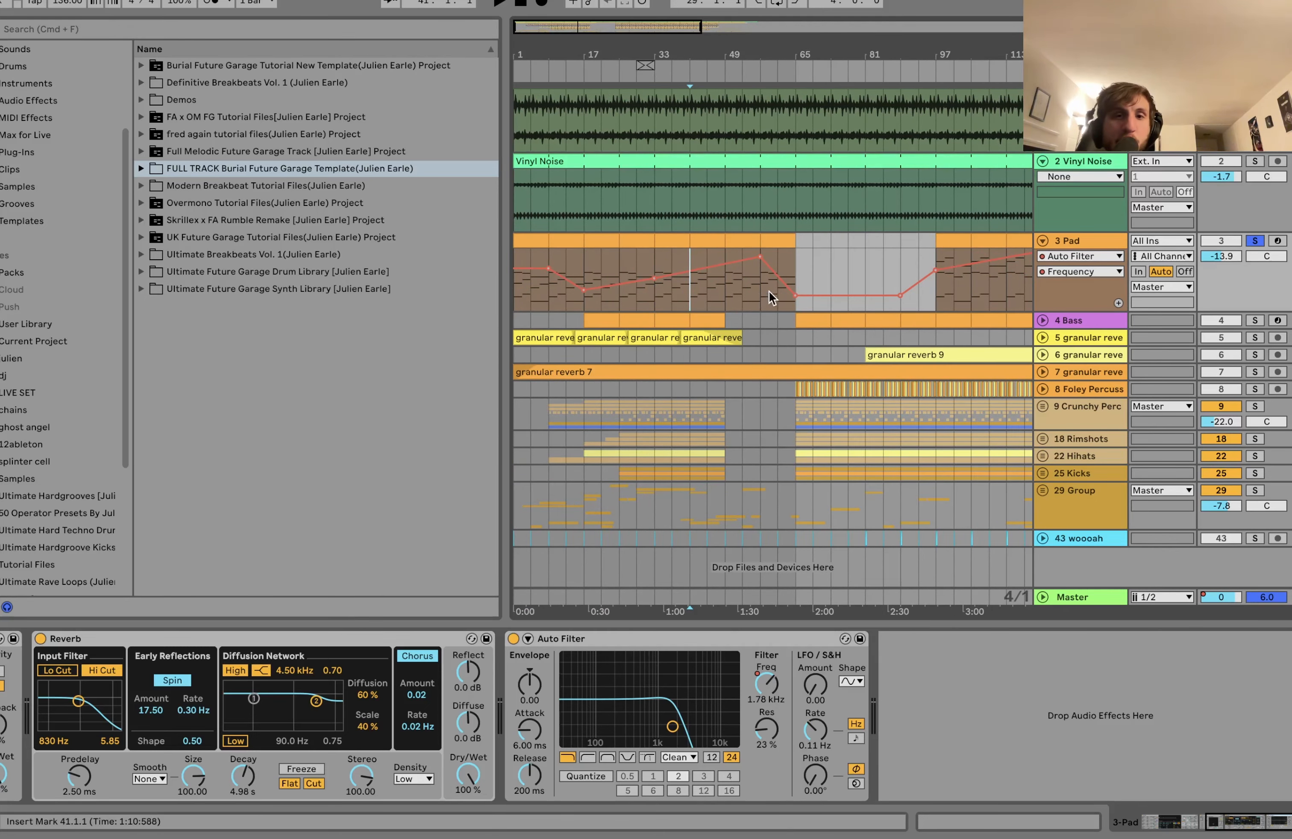
- Play the pad from bars 109, 45 and 37 to hear the filter automation, and examine the curve across the whole track
left_click(741, 295)
key("space")
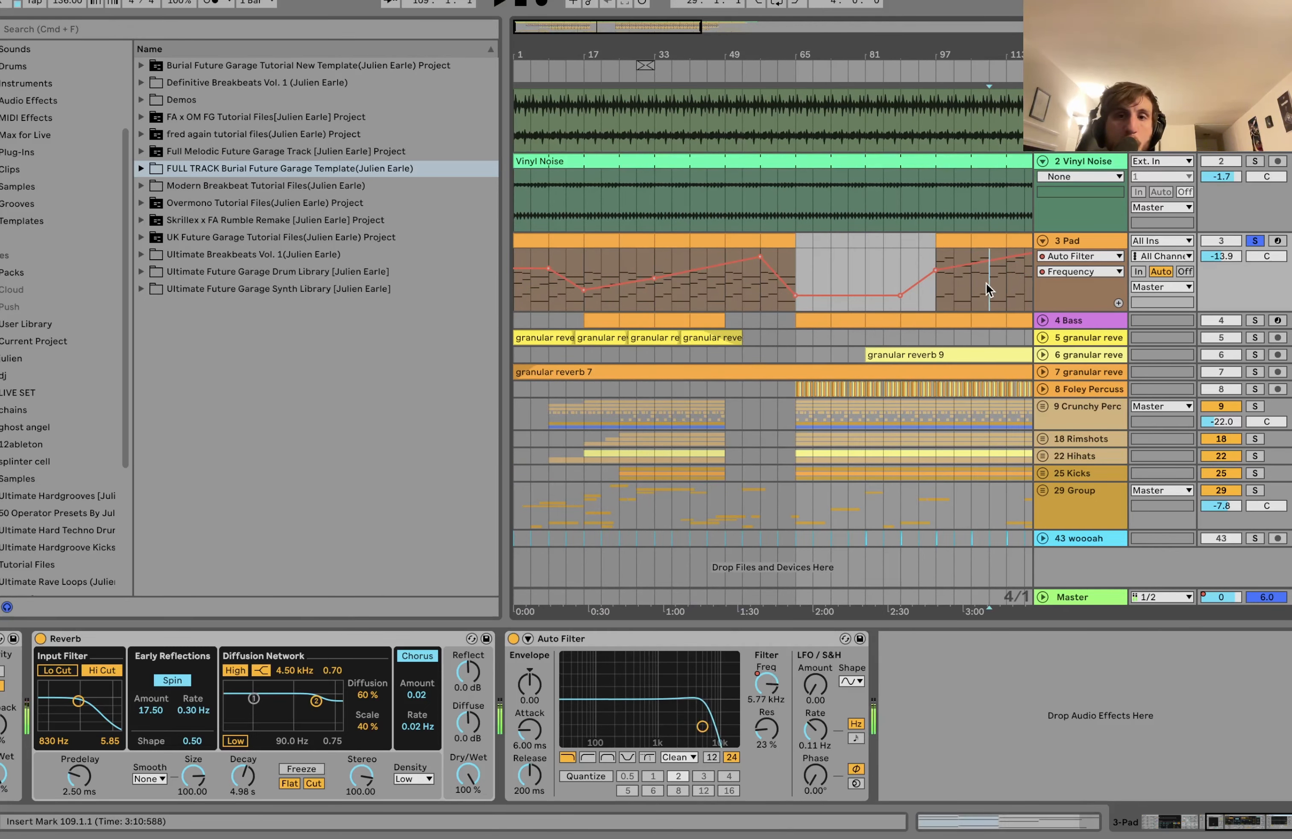
left_click(989, 282)
left_click(690, 288)
left_click(706, 289)
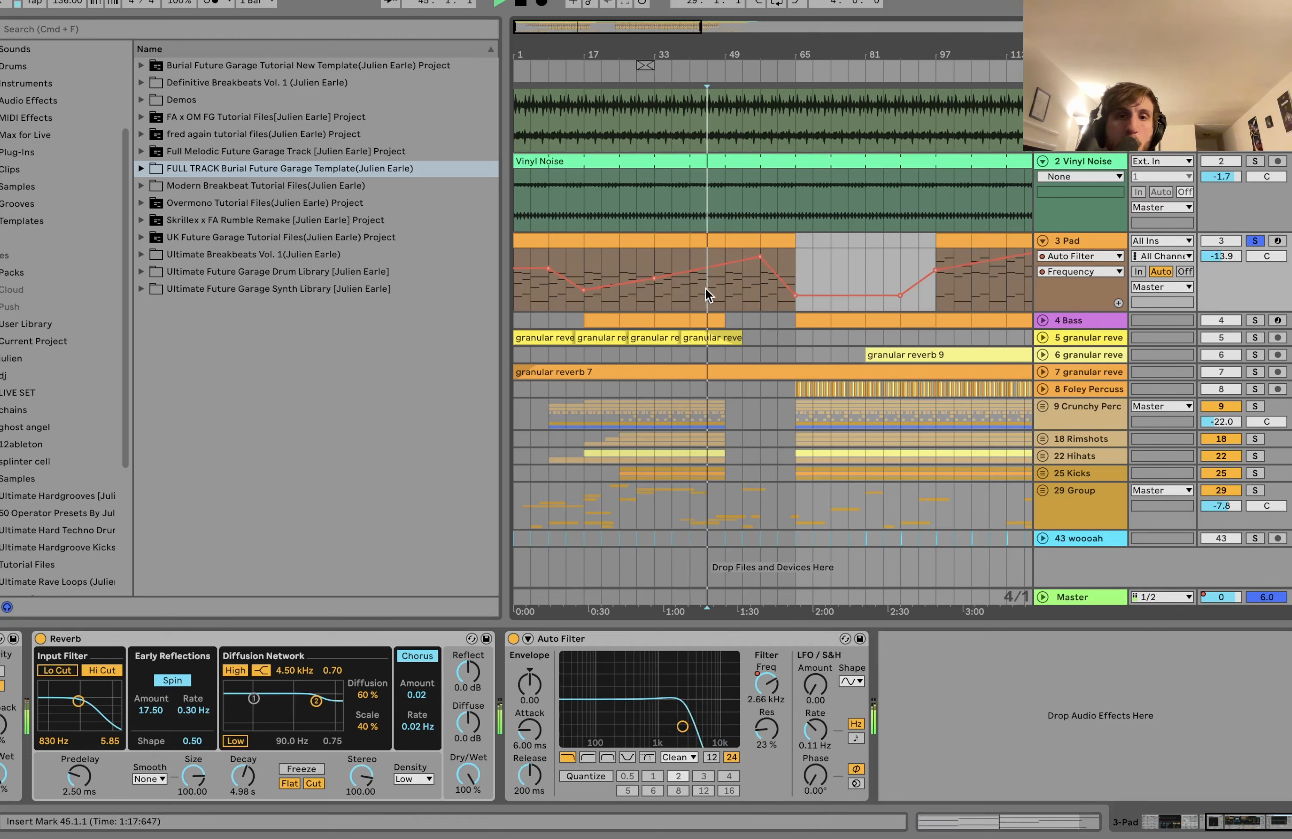
left_click(671, 298)
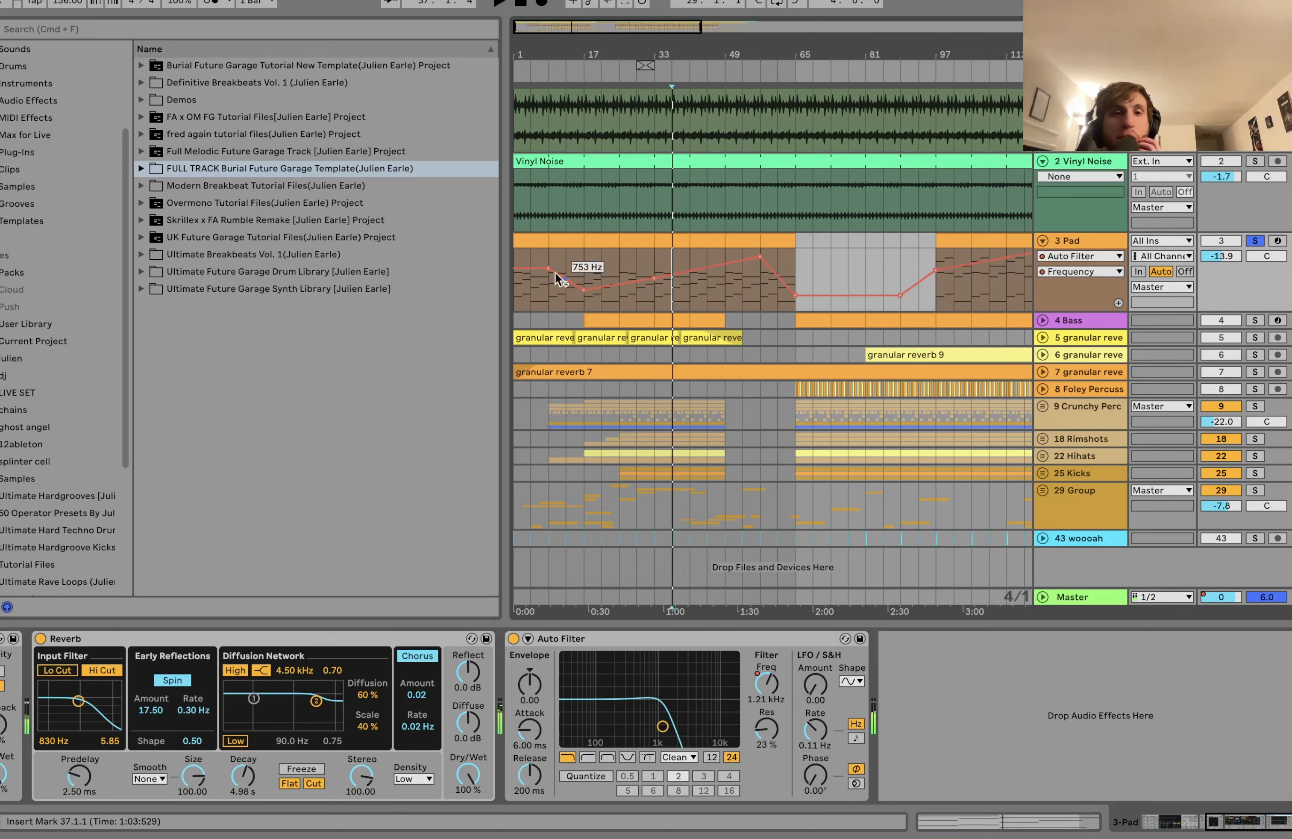
scroll(672, 269, "down", 2)
scroll(674, 274, "down", 2)
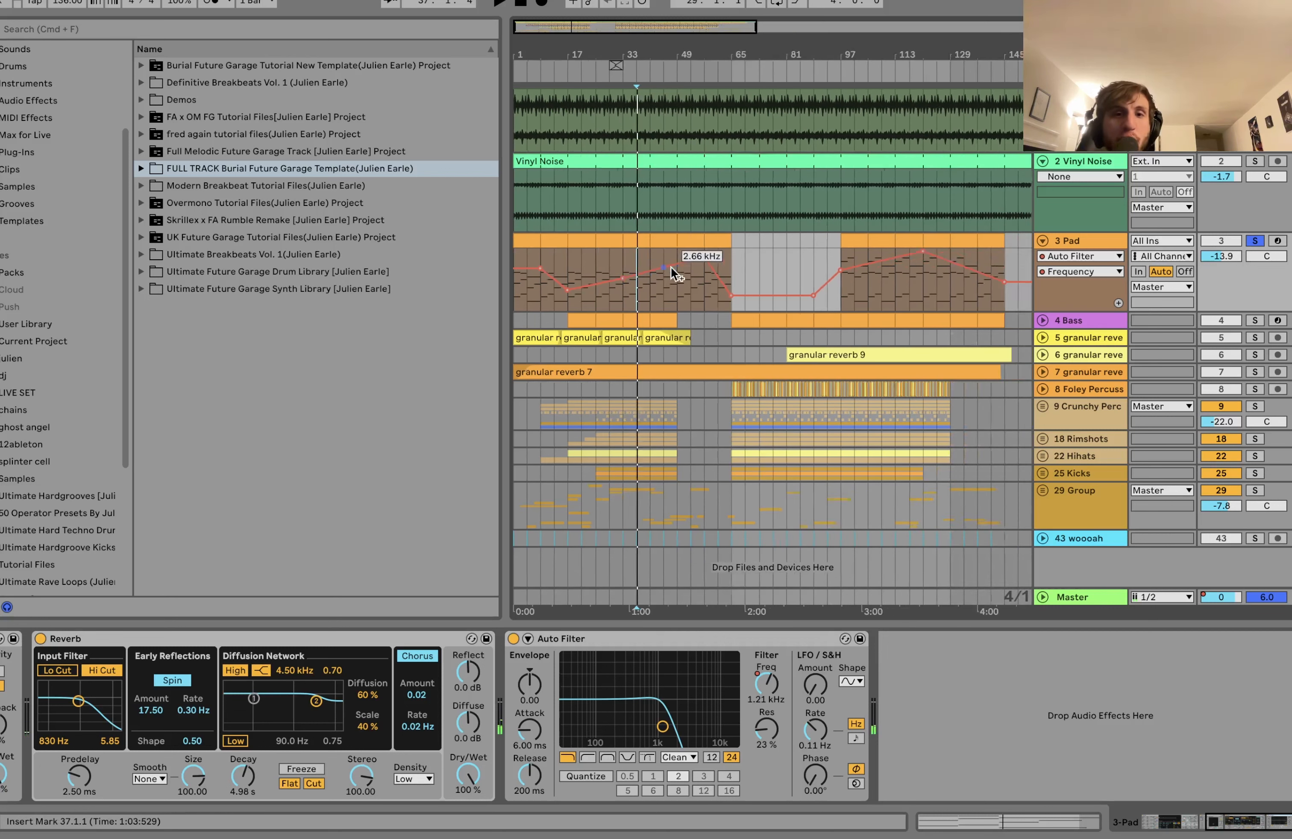
scroll(666, 279, "right", 2)
scroll(666, 279, "up", 1)
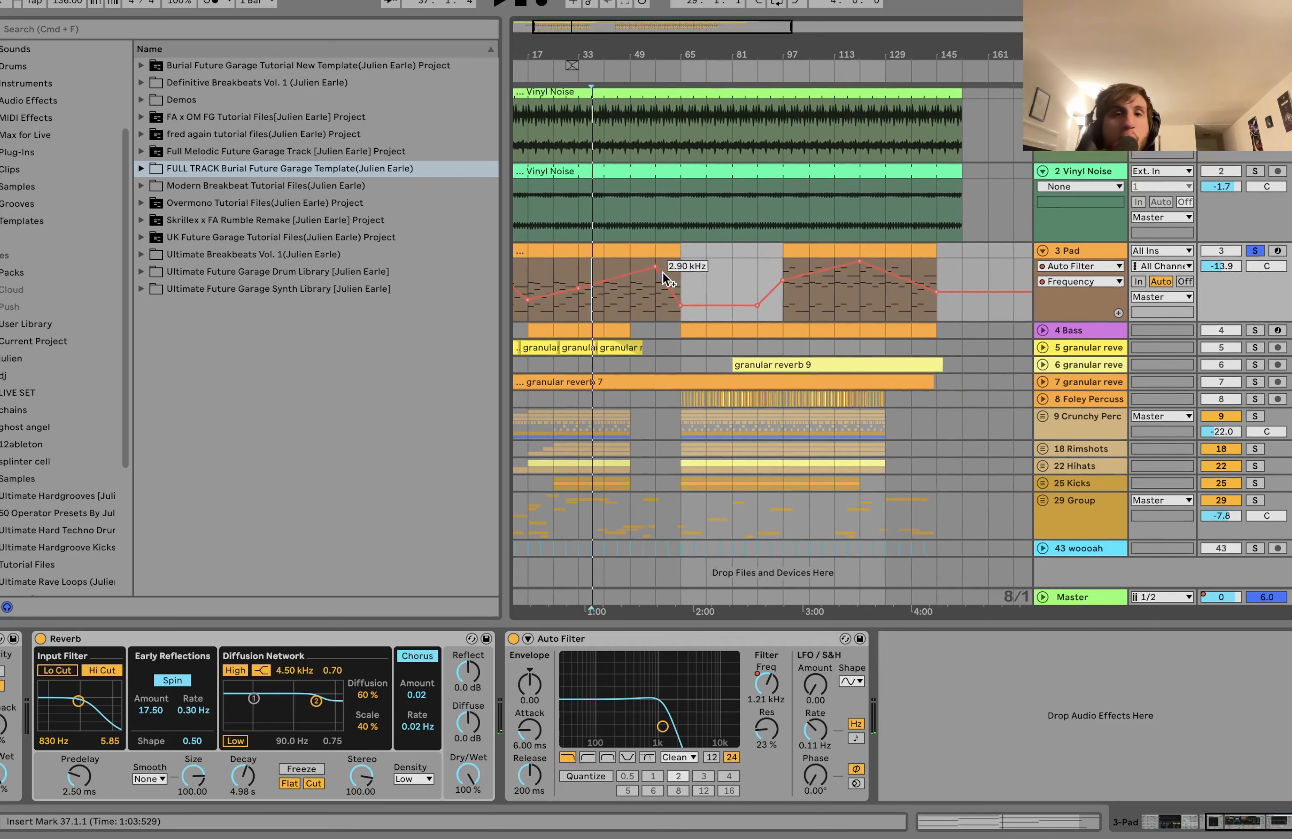
scroll(669, 277, "left", 2)
scroll(669, 278, "down", 1)
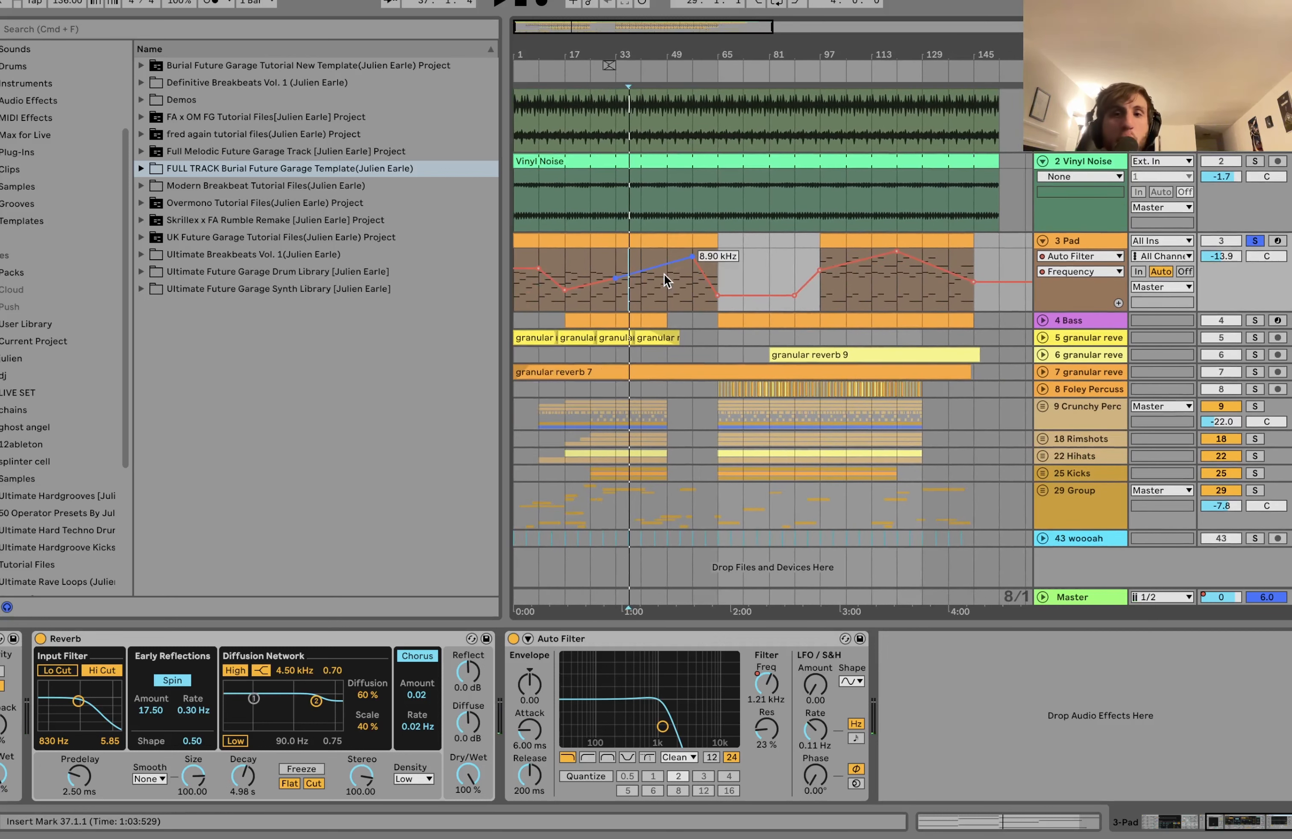
- Unfold the Bass track, solo it and play it from the clip at bar 65
left_click(1043, 321)
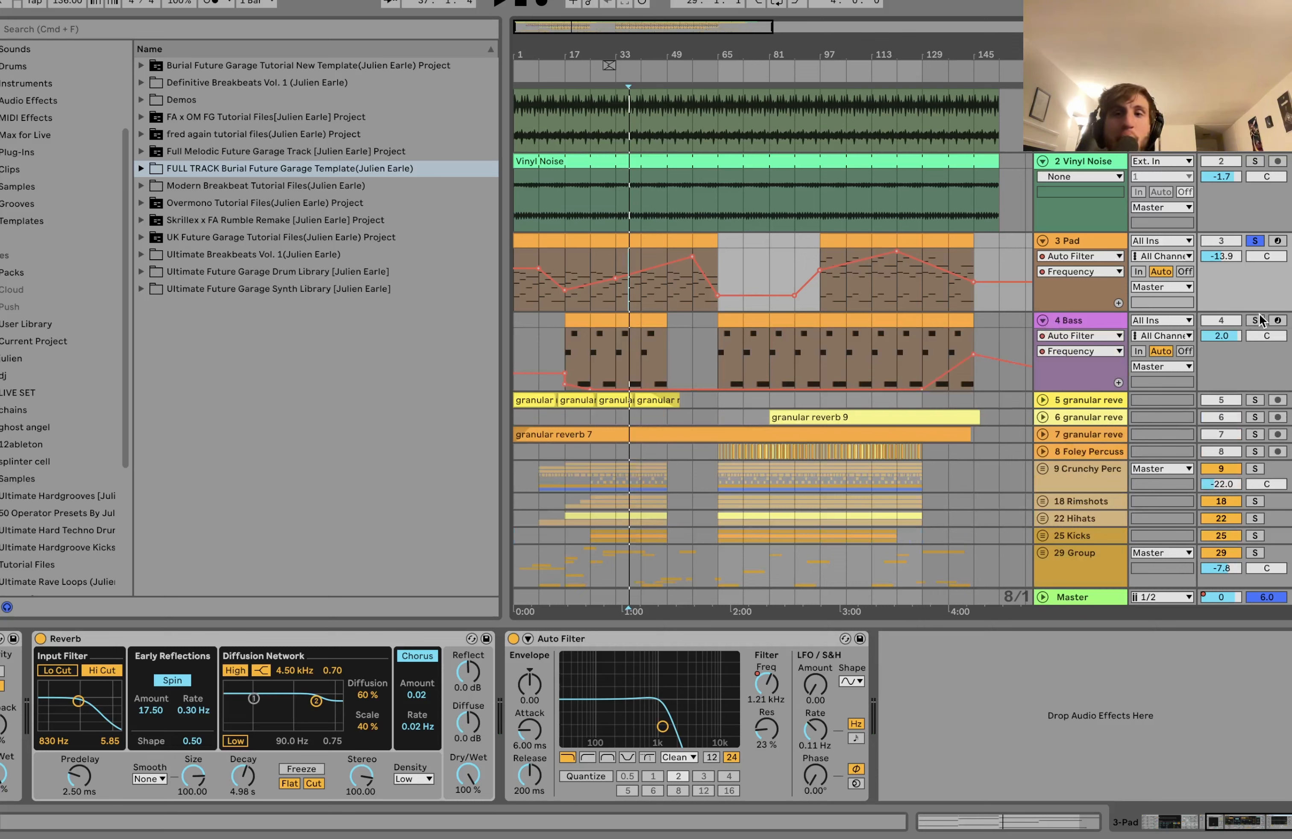
left_click(727, 321)
key("space")
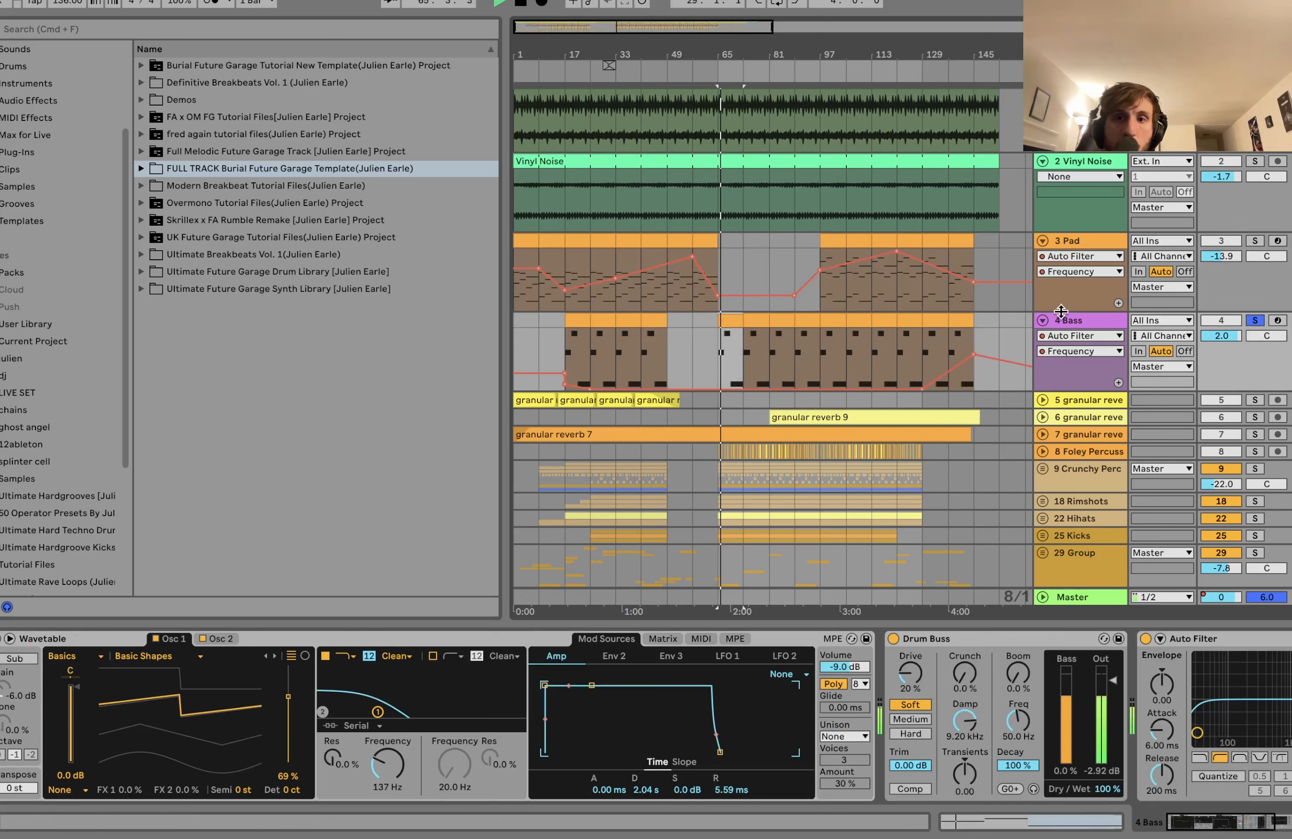
- Open the bass clip at bar 65 in the note editor, examine its notes during playback and select the D0 note
left_click(747, 320)
double_click(747, 319)
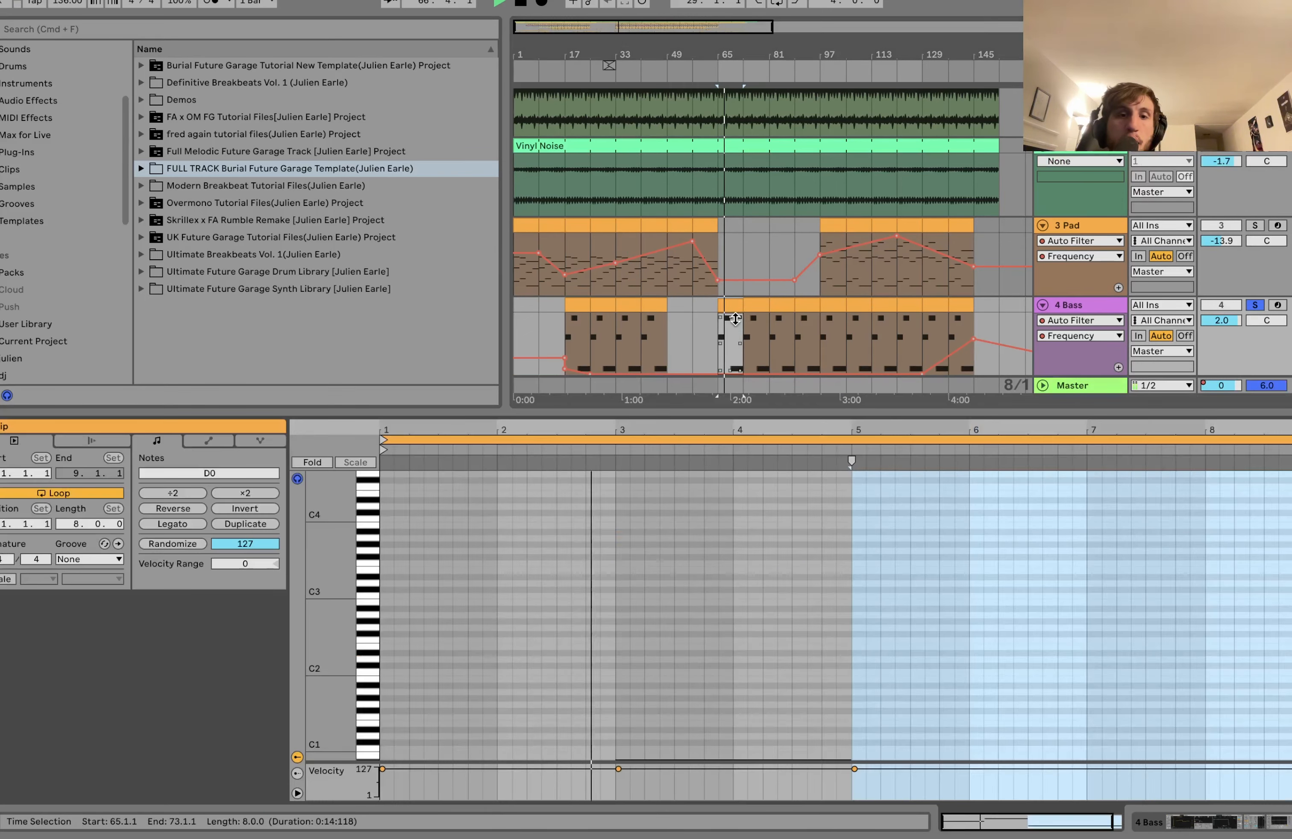
scroll(463, 610, "down", 5)
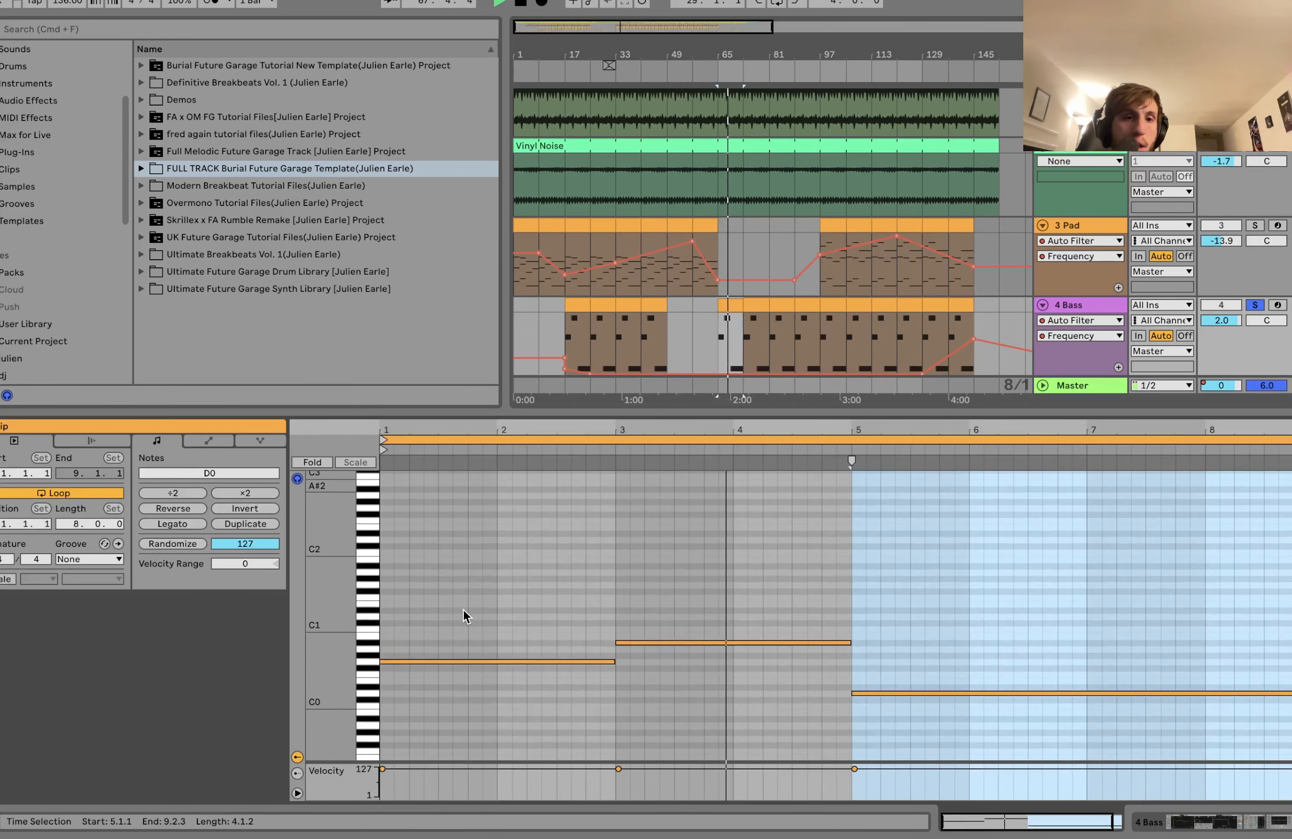
left_click_drag(333, 637, 335, 637)
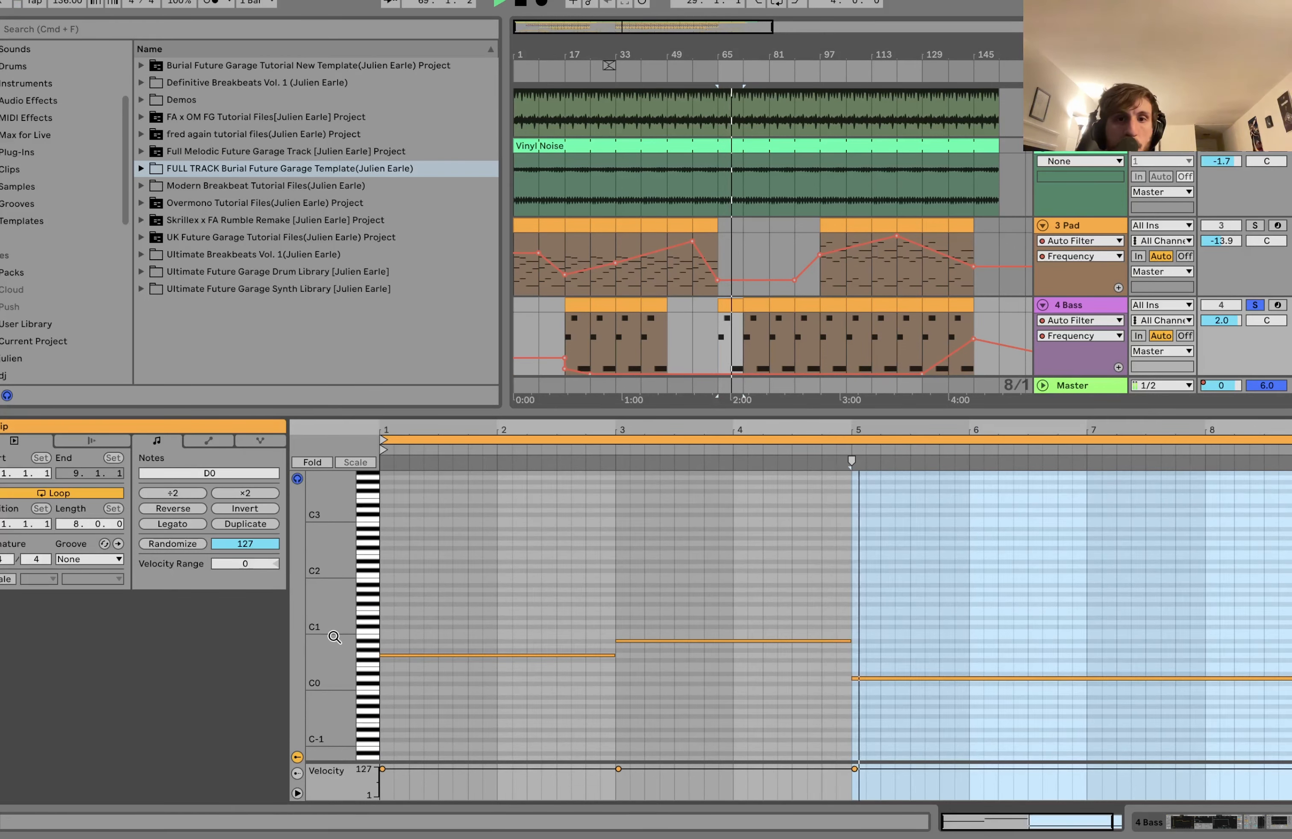
key("space")
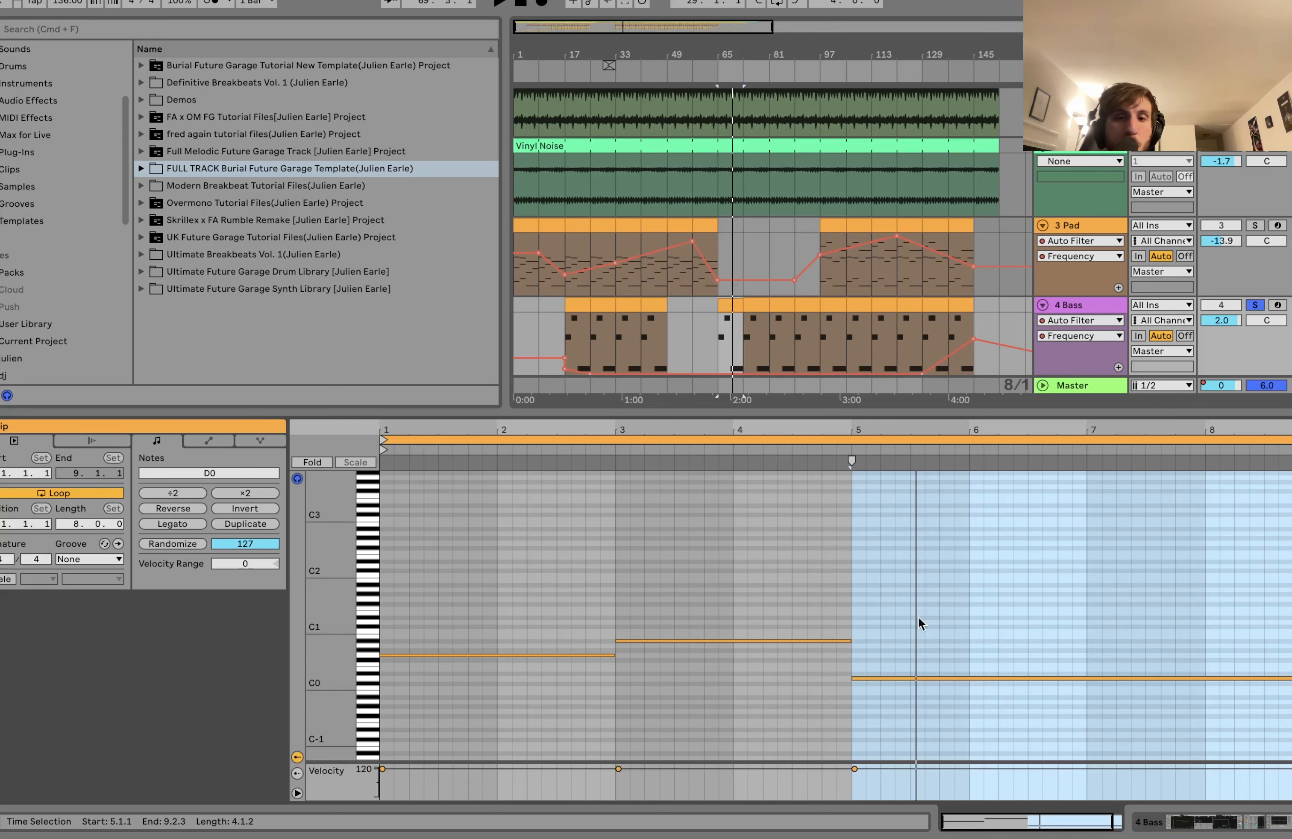
left_click_drag(920, 592, 925, 773)
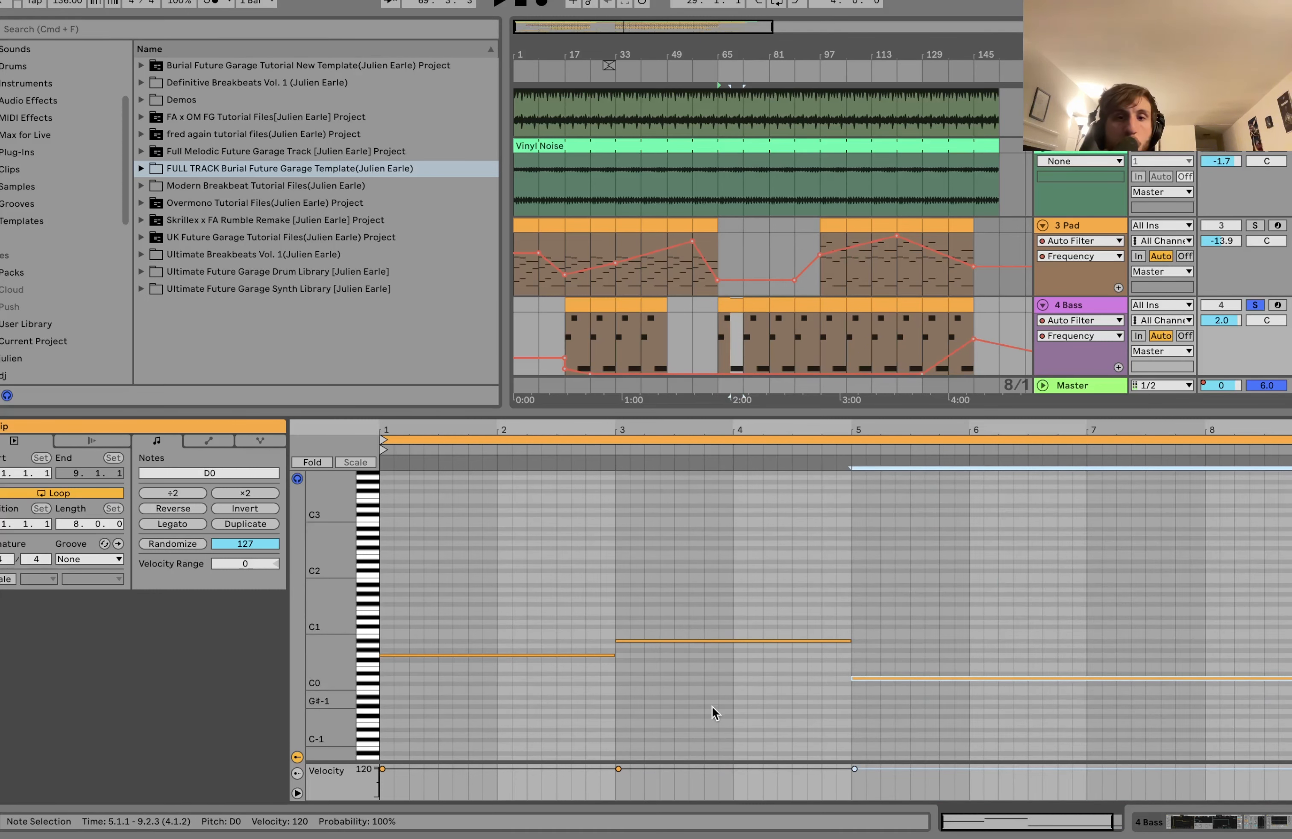
- Show the Bass track's devices and examine both Wavetable oscillators and the modulation matrix
left_click(1102, 309)
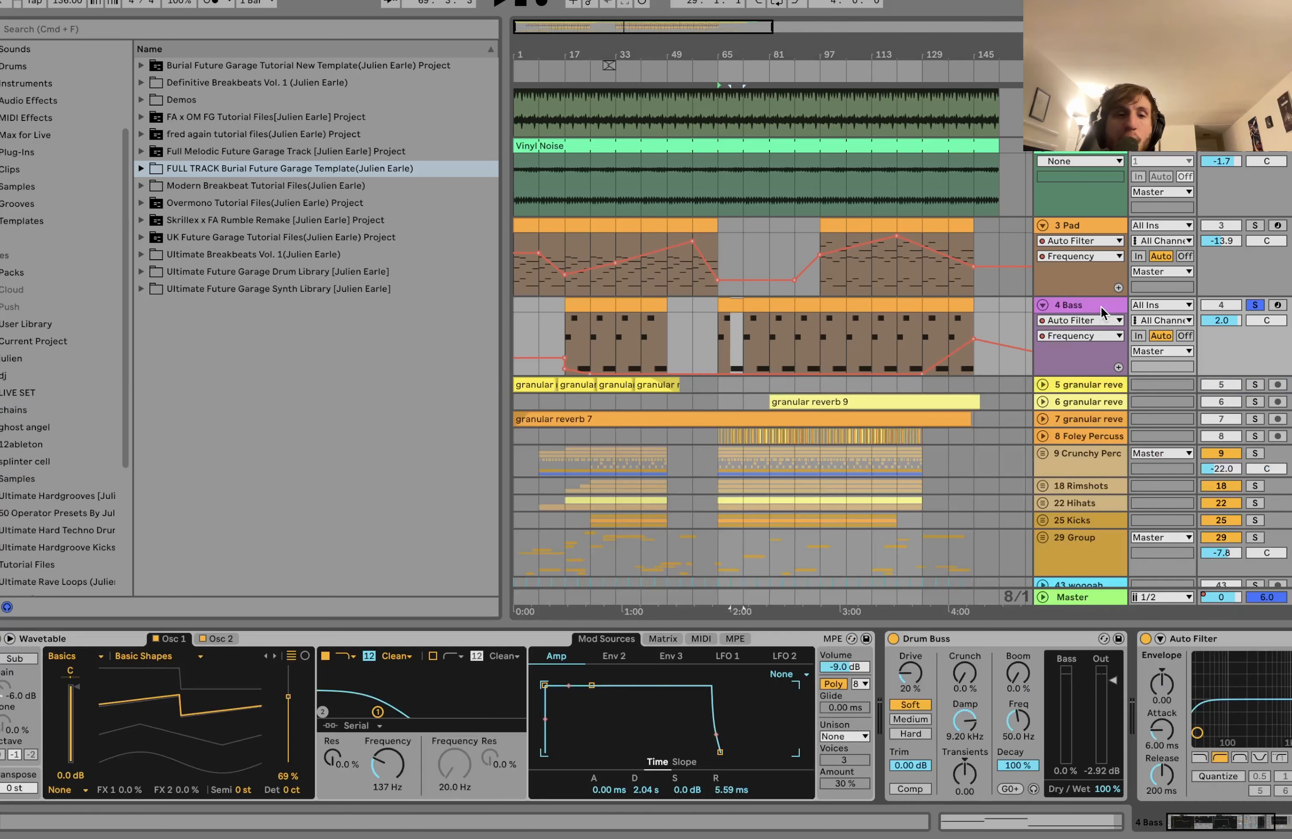
left_click(224, 639)
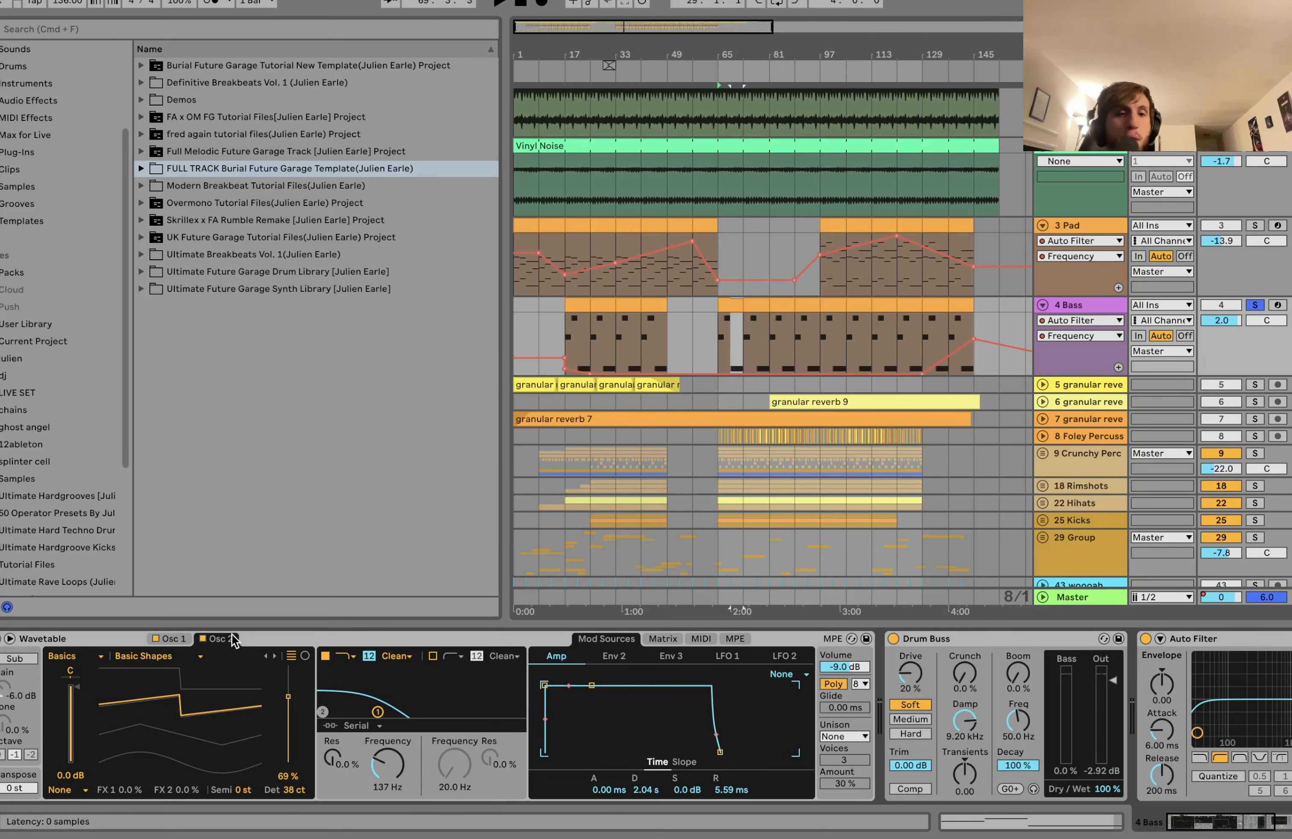
left_click(172, 639)
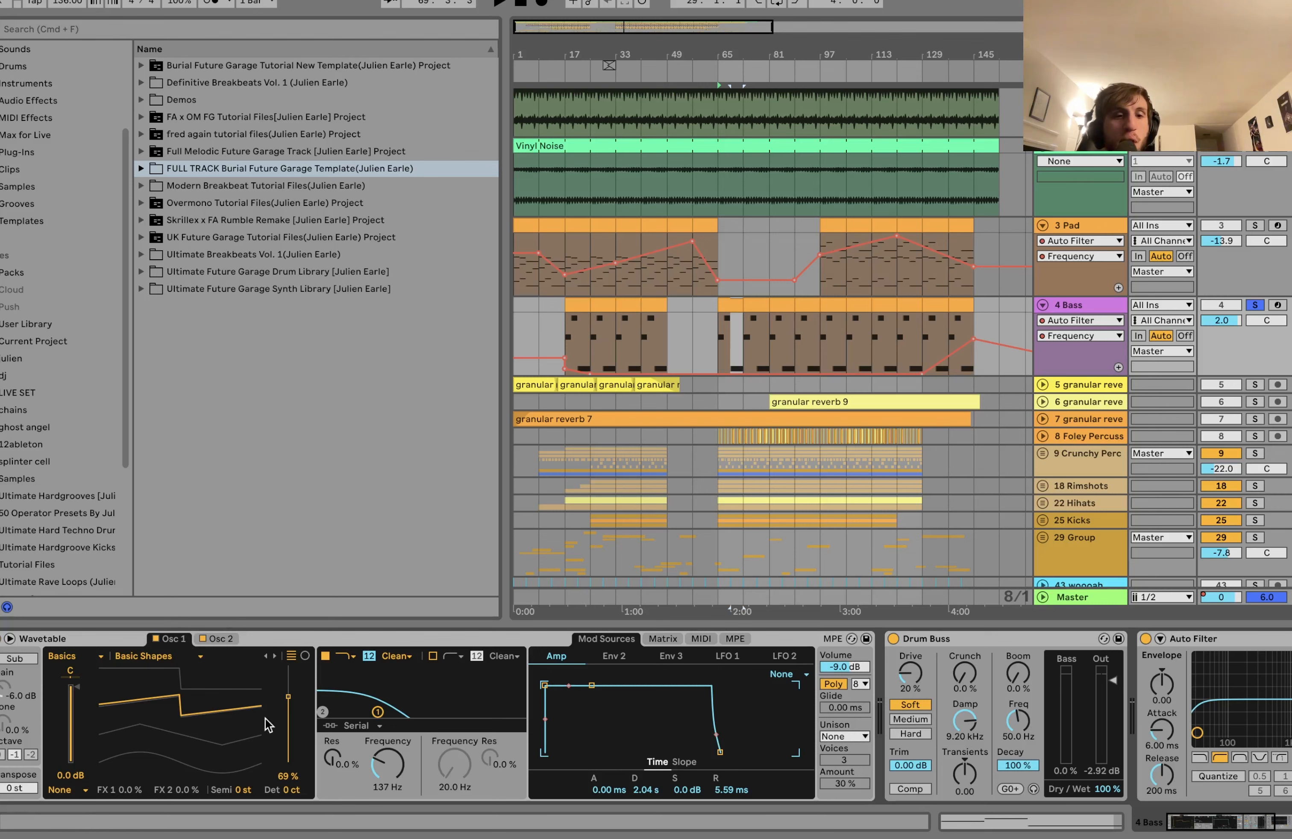
left_click(675, 639)
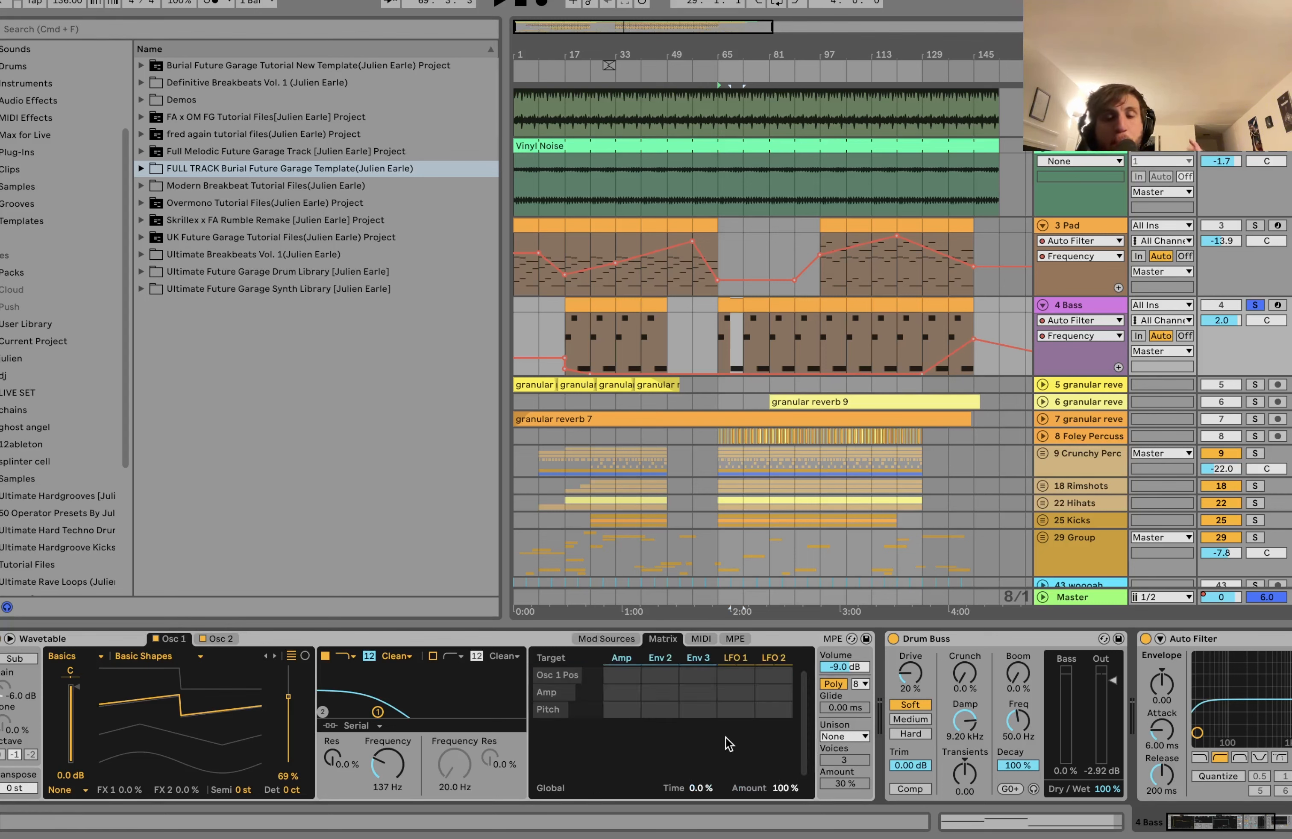
- Bypass the Bass track's Drum Buss during playback and re-enable it to compare the sound
scroll(849, 688, "right", 5)
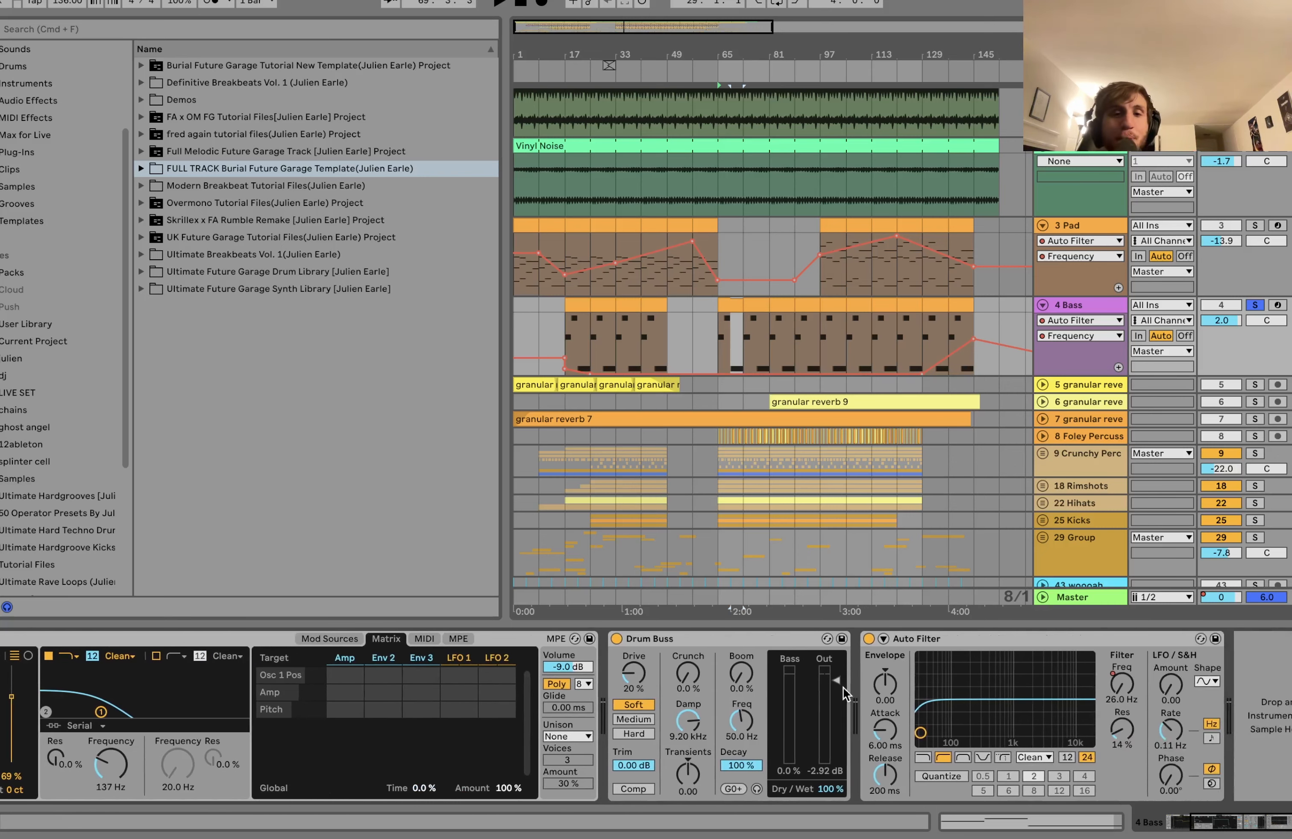
key("space")
left_click(616, 639)
left_click(616, 639)
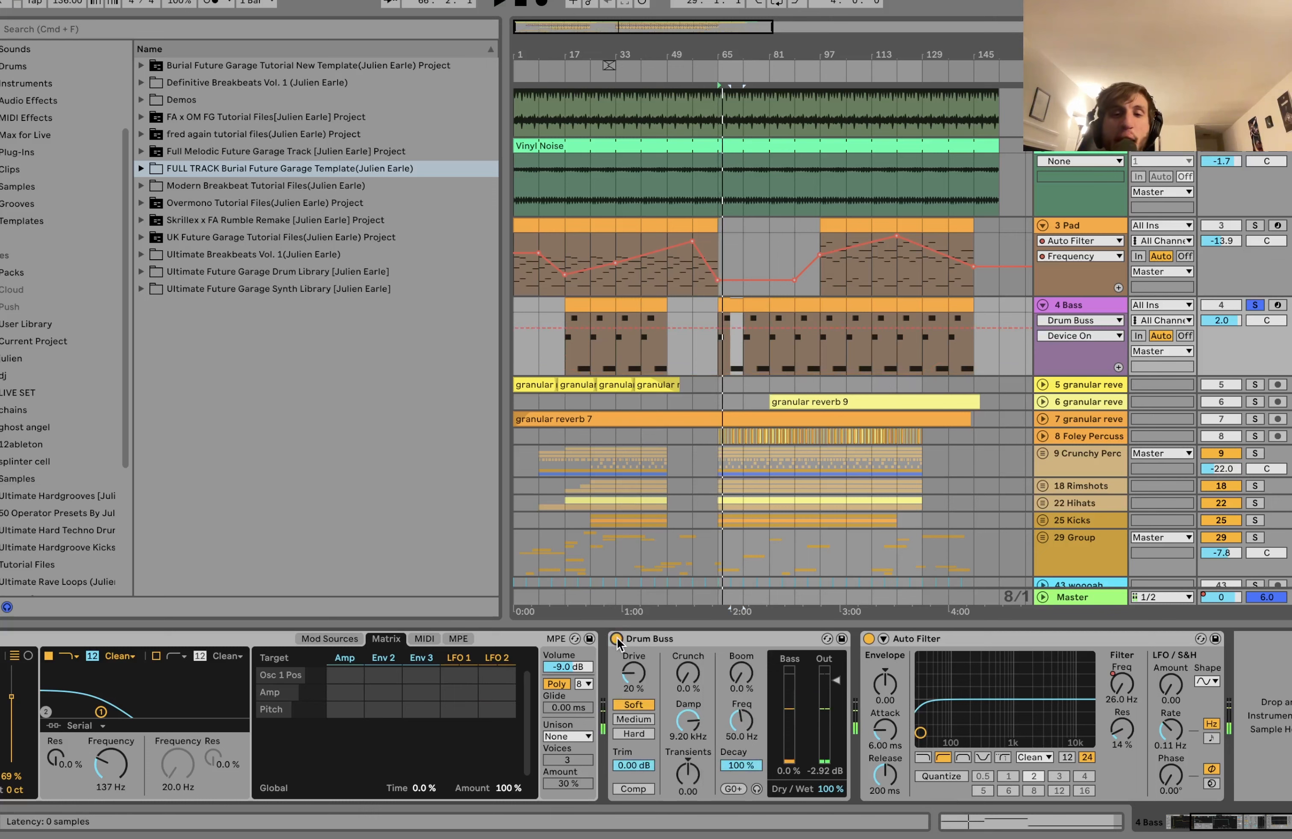
- Display the Bass track's Auto Filter frequency automation and play the bass from bars 17 and 137 to hear it
left_click(1124, 687)
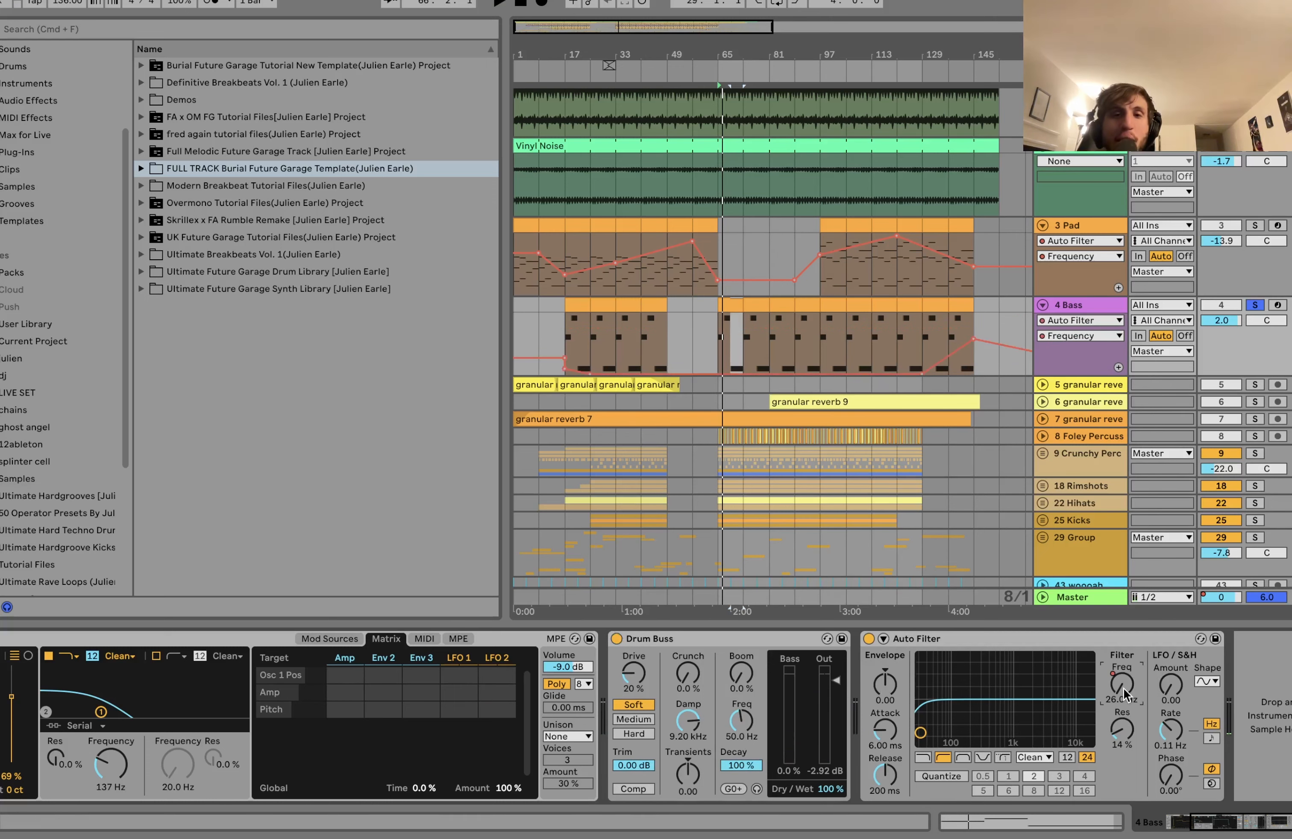
scroll(897, 390, "down", 4)
left_click(547, 331)
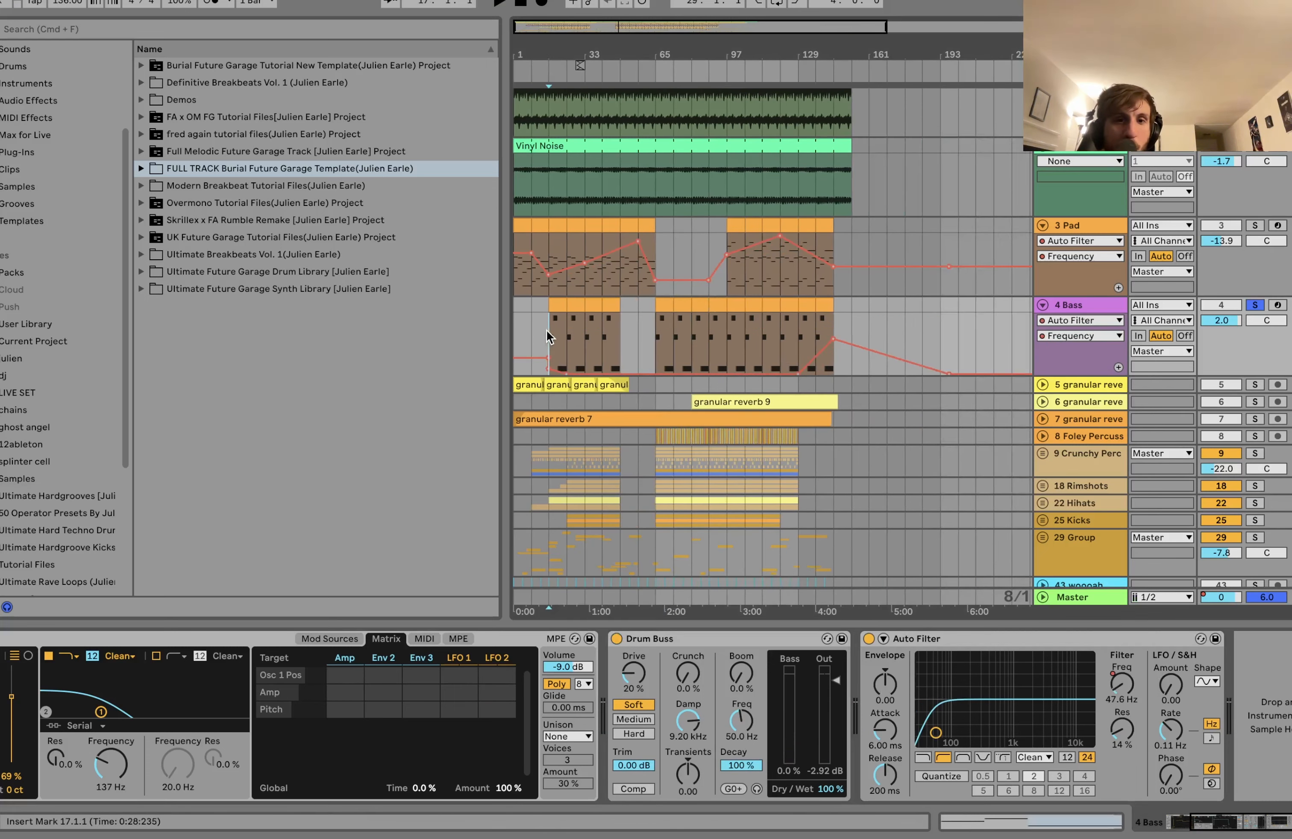
key("space")
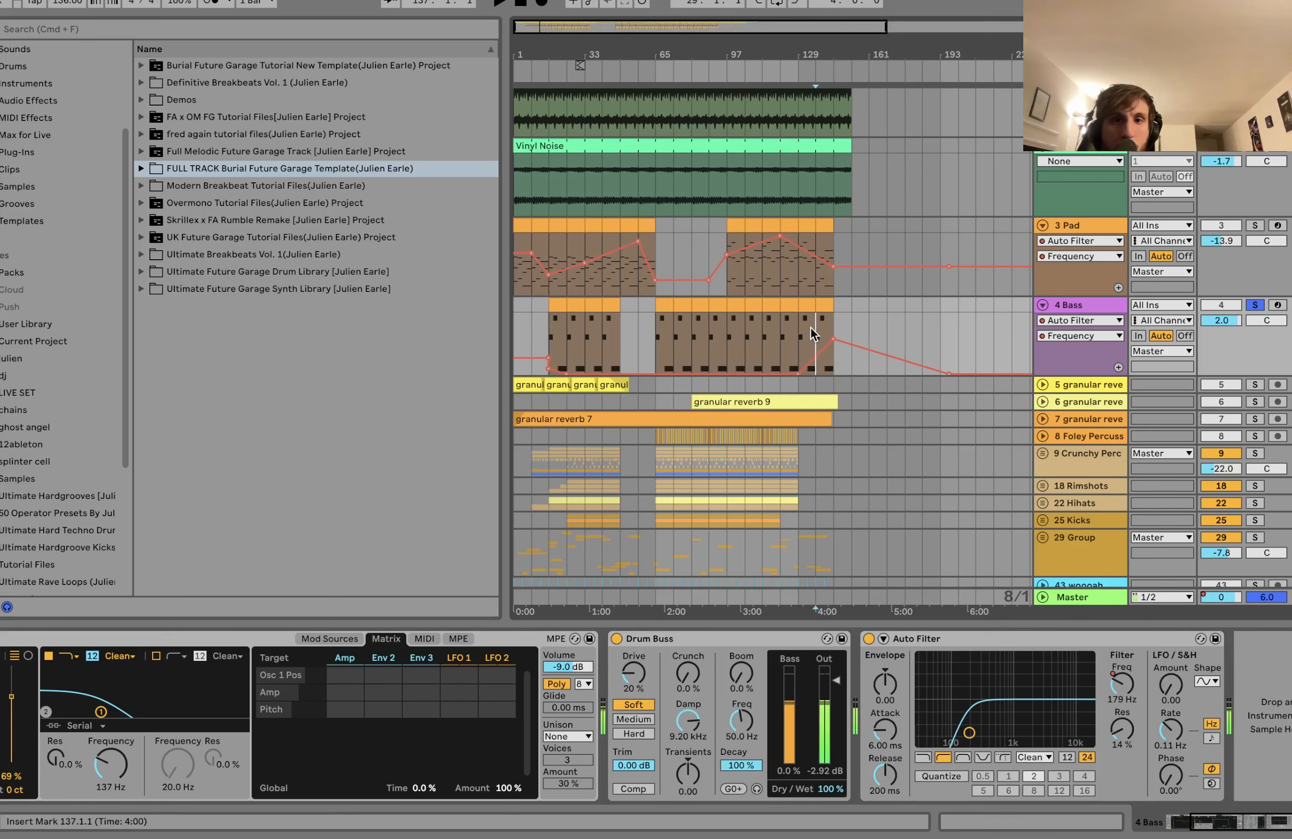
left_click(817, 329)
key("space")
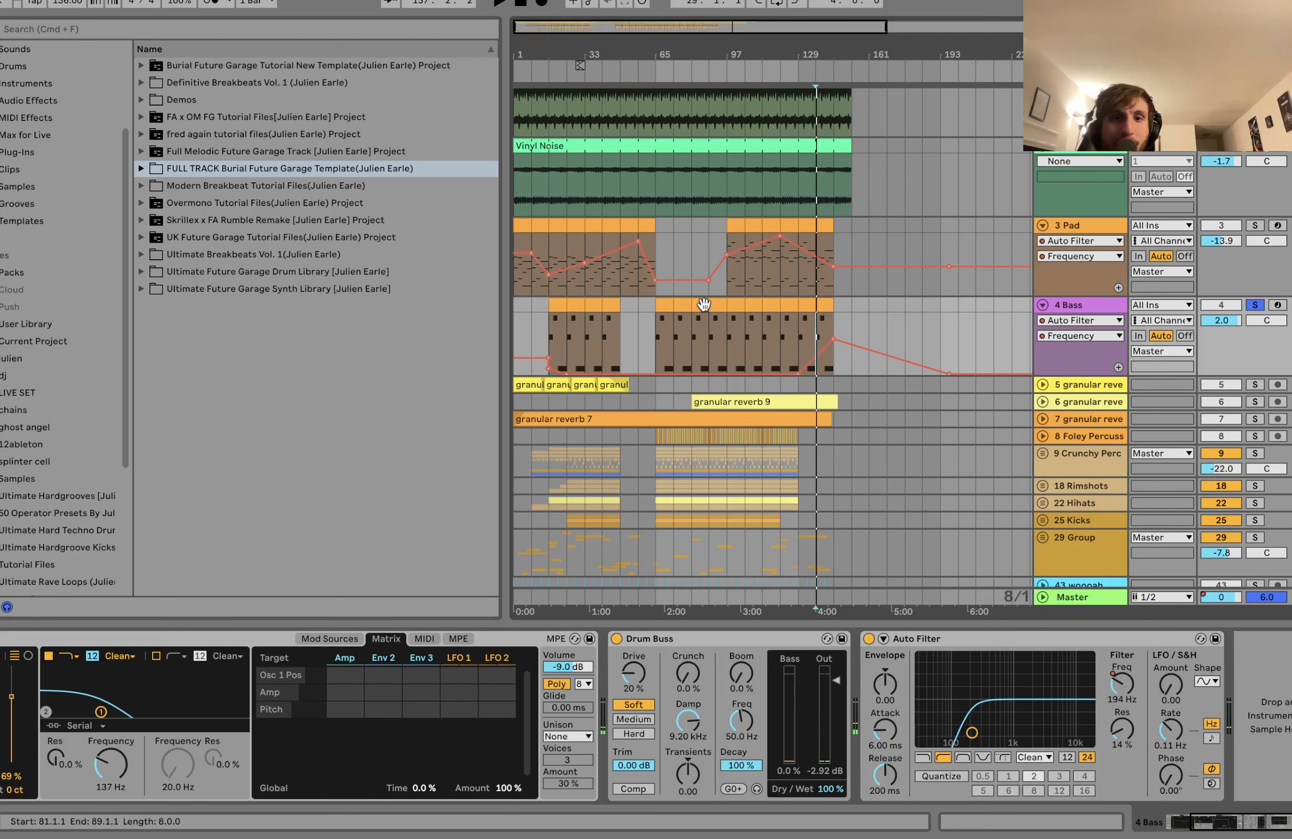
- Solo and unfold the first granular reverb track and play its granular reverb 11 clip from bar 27
left_click(702, 305)
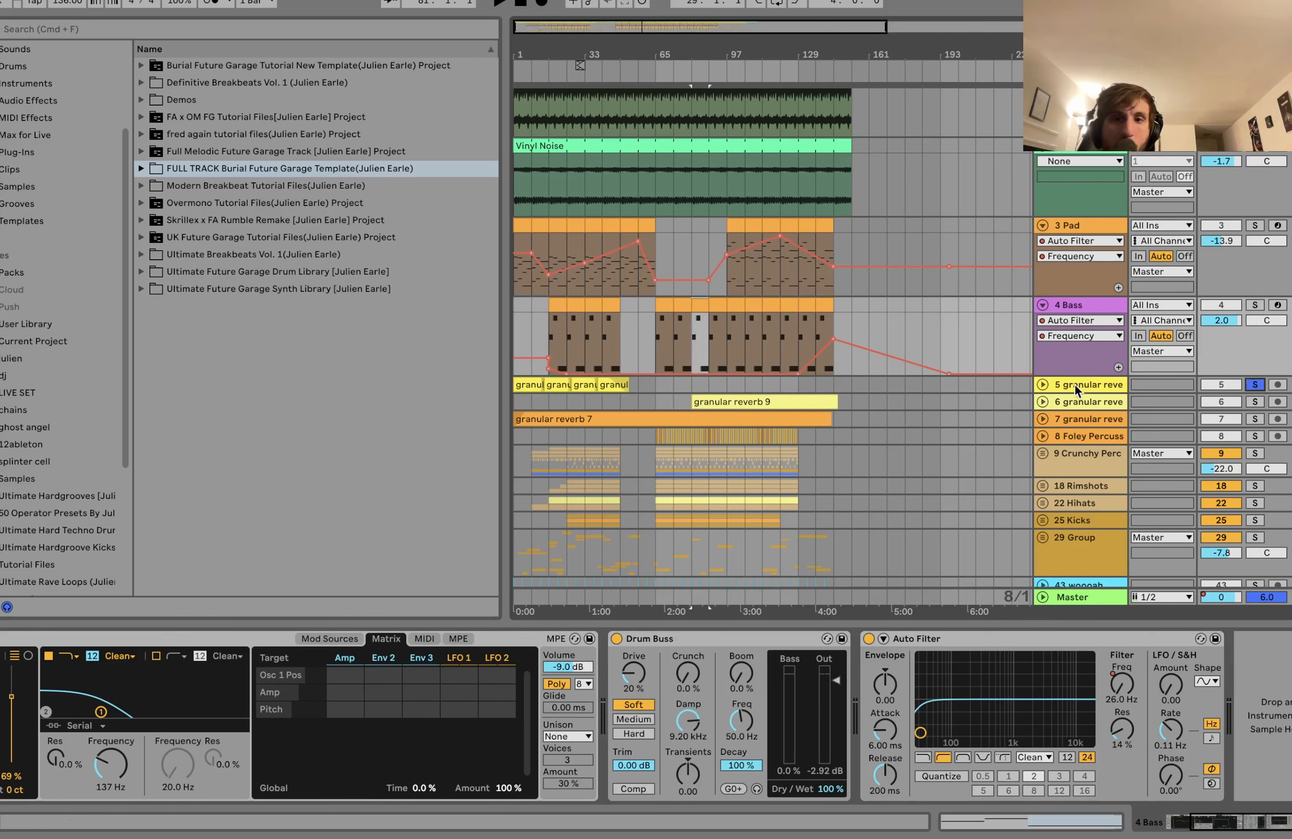
left_click(1042, 384)
scroll(1042, 380, "down", 2)
left_click(582, 300)
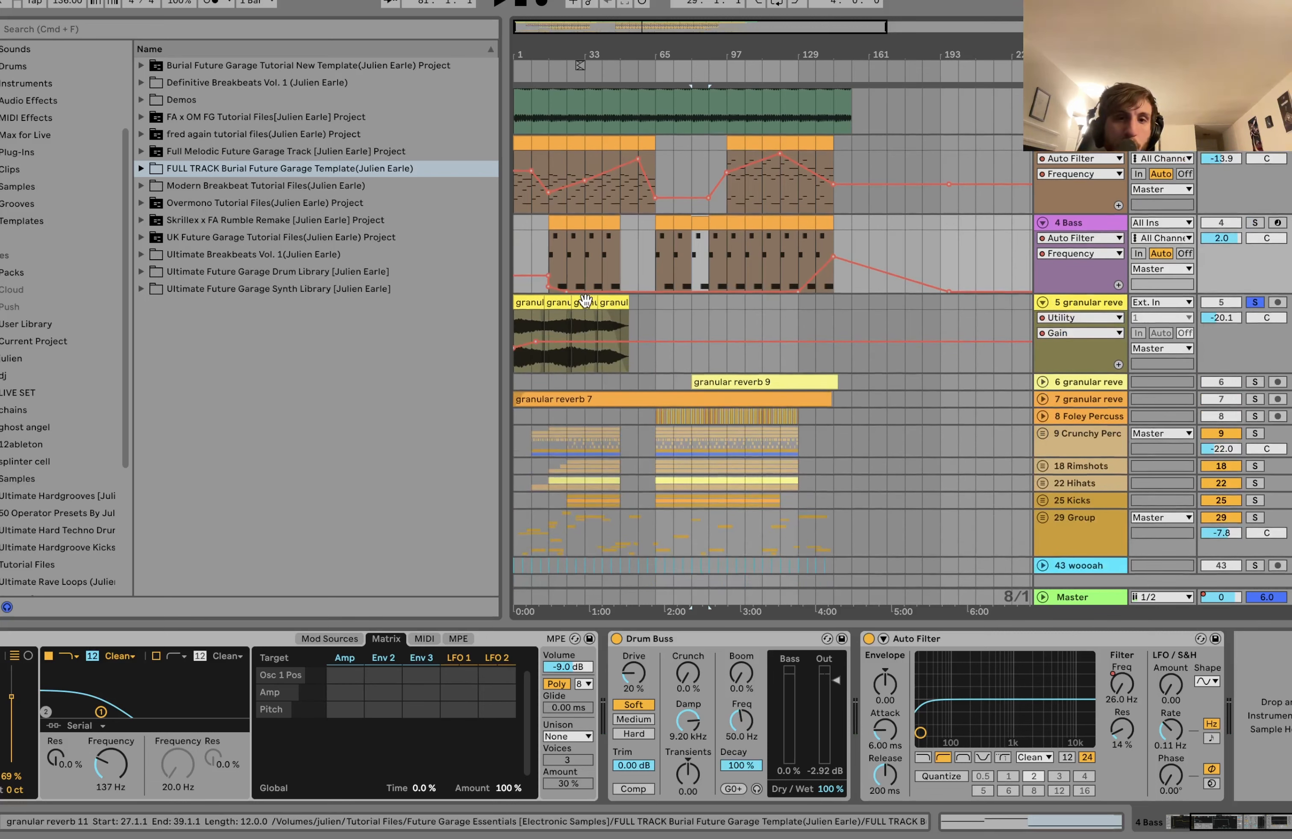
key("plus")
key("plus")
key("space")
scroll(582, 301, "down", 1)
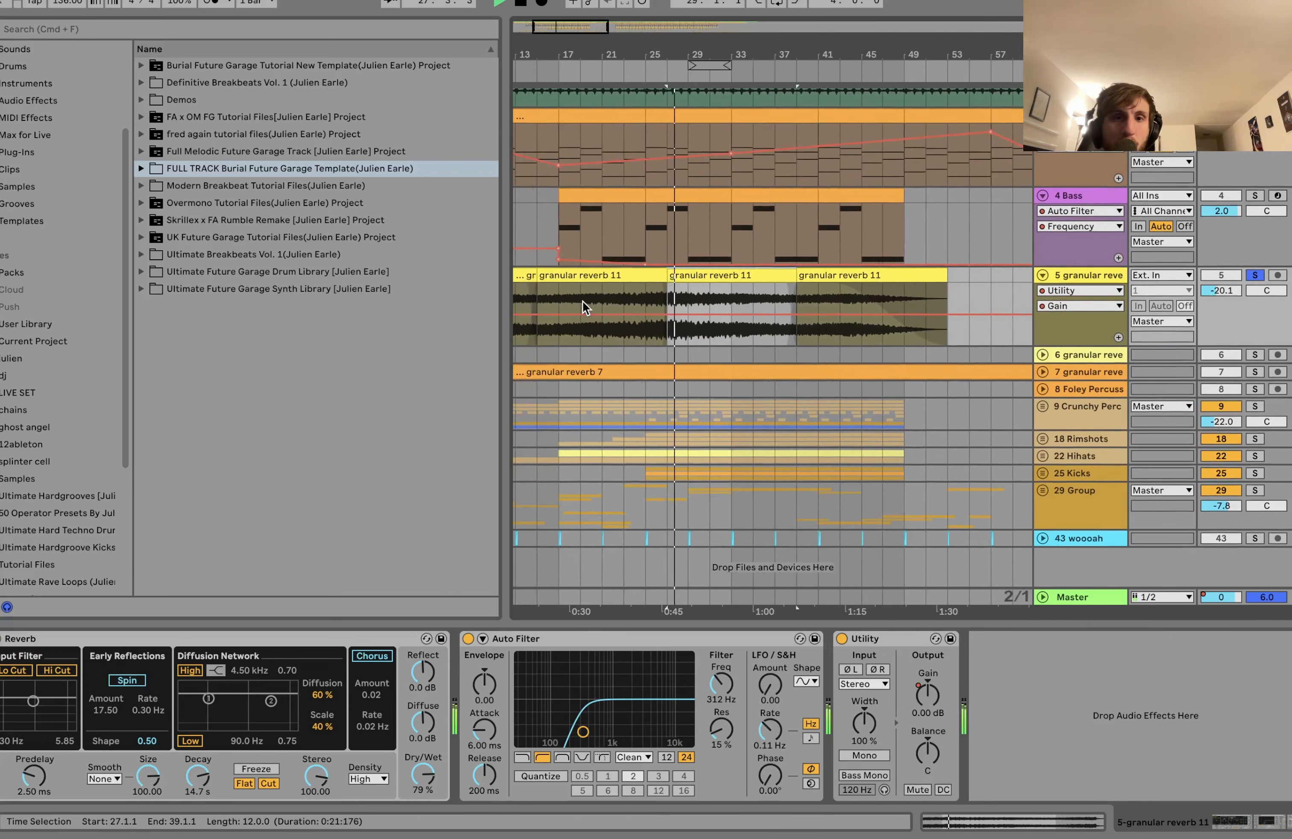
scroll(583, 303, "left", 1)
key("space")
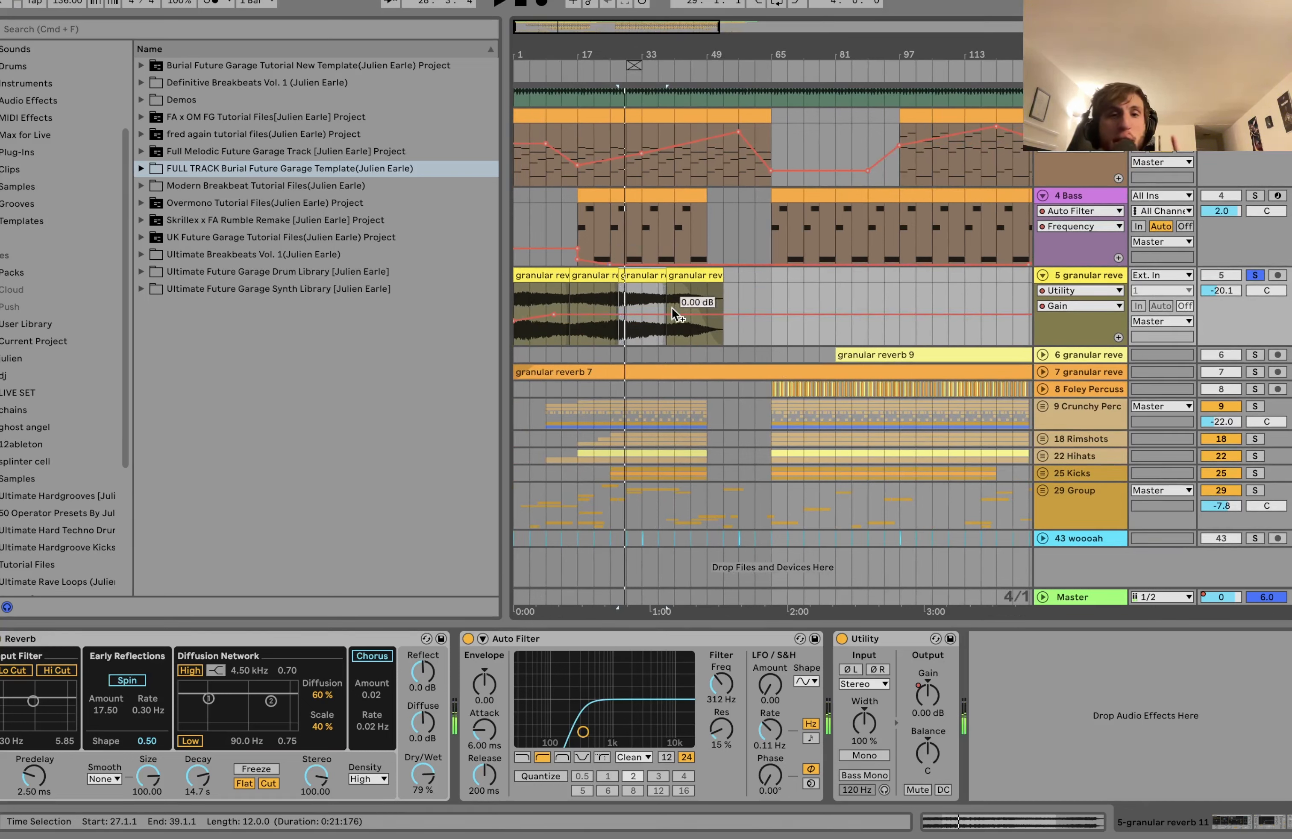
- Unfold the granular reverb 7 and granular reverb 9 tracks to show their waveforms
left_click(1042, 372)
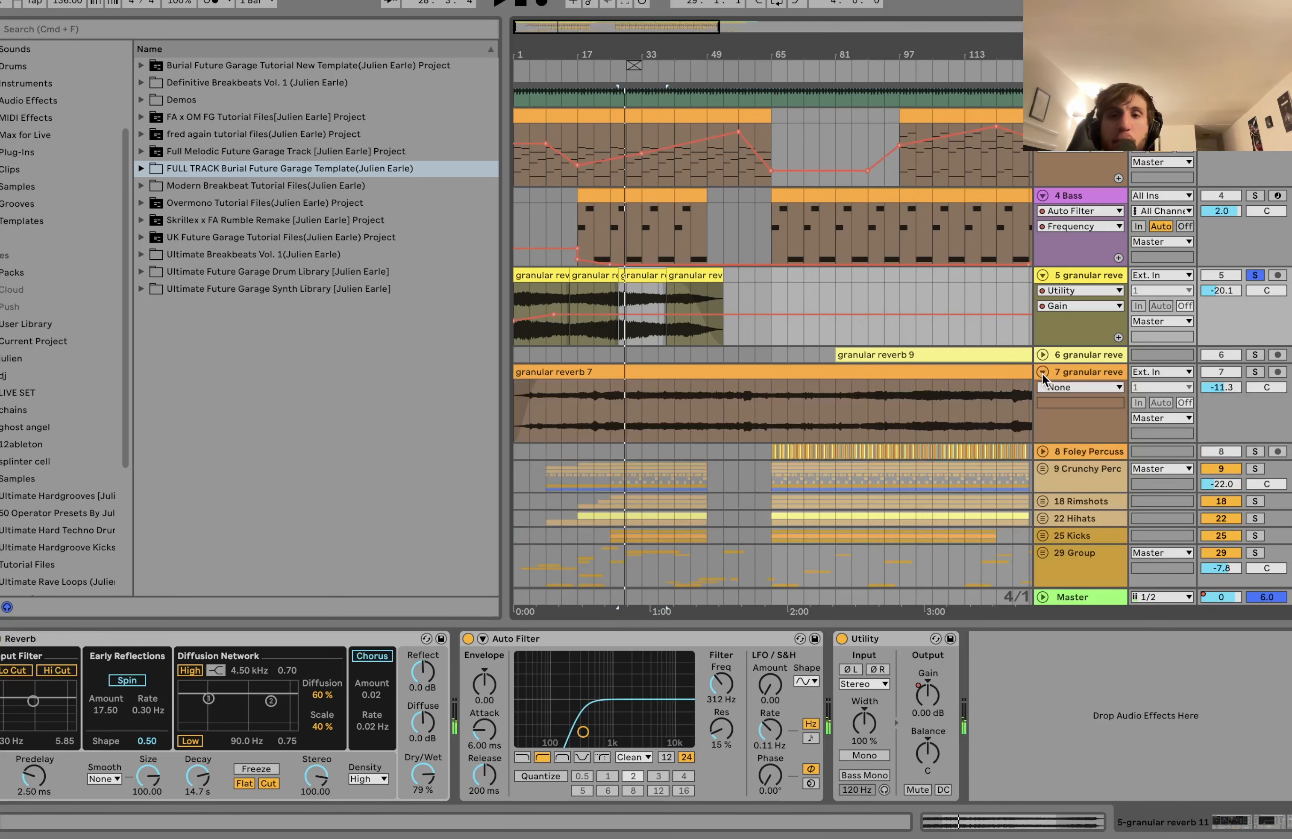
left_click(1042, 355)
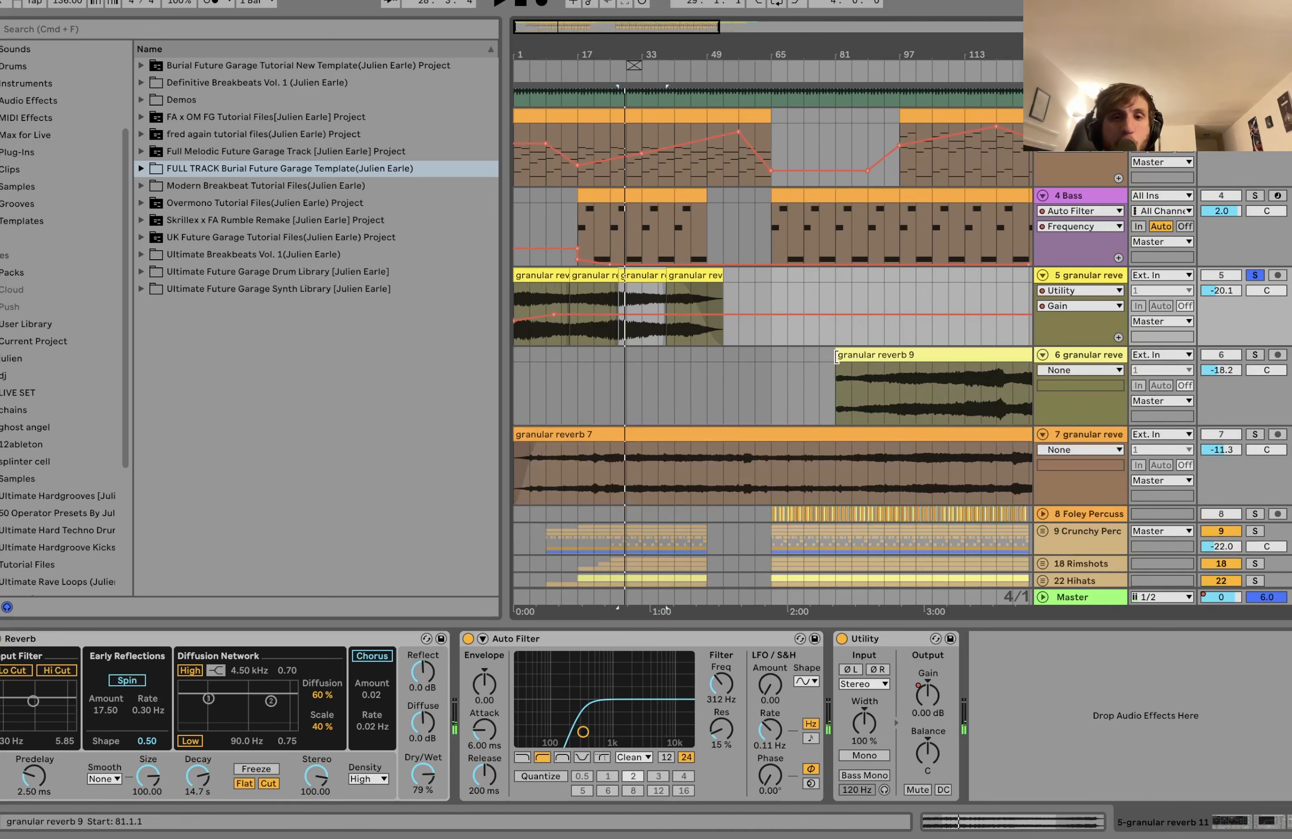
key("minus")
scroll(557, 277, "up", 3)
- Play the soloed granular reverb 11 track from bars 27 and 21 and examine how the granular layers span the arrangement
key("space")
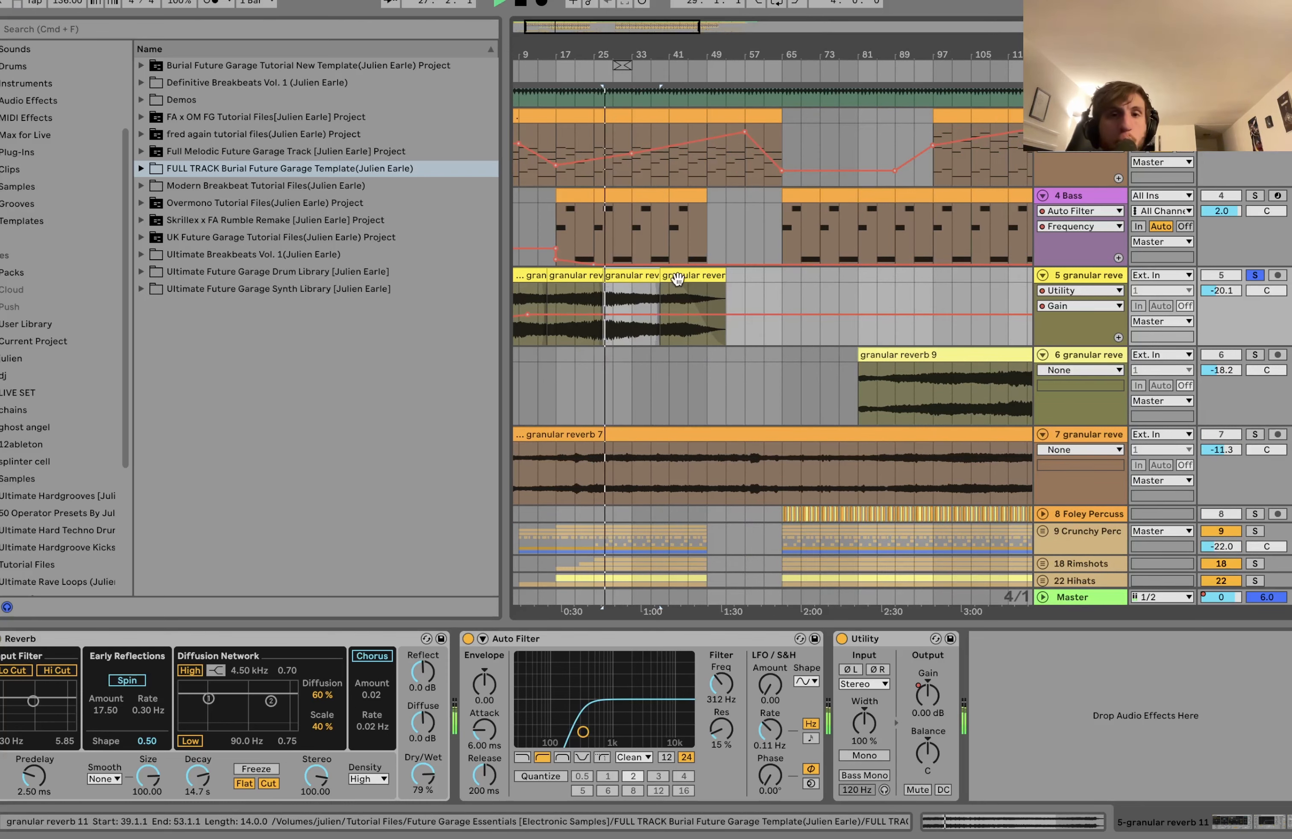
left_click(683, 275)
left_click(575, 295)
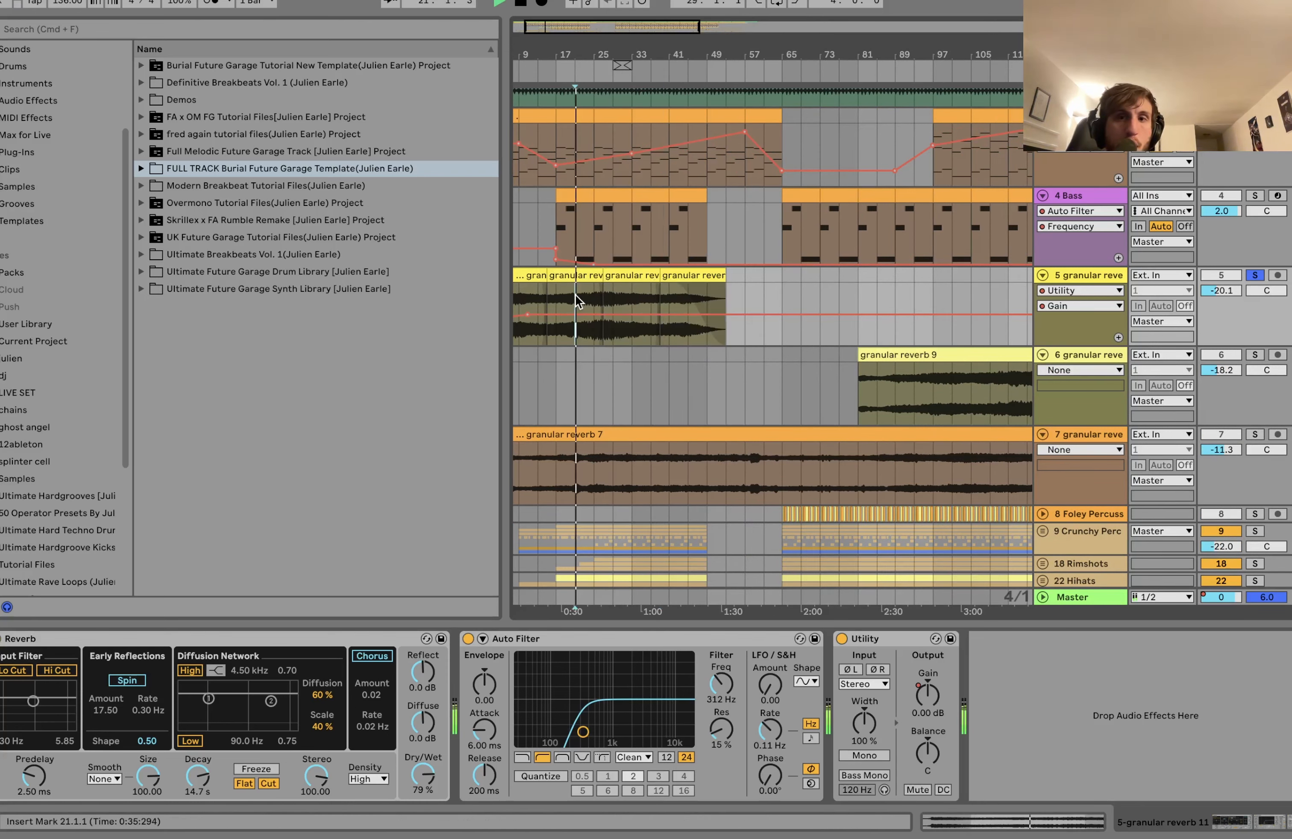
scroll(571, 301, "down", 5)
scroll(571, 301, "down", 1)
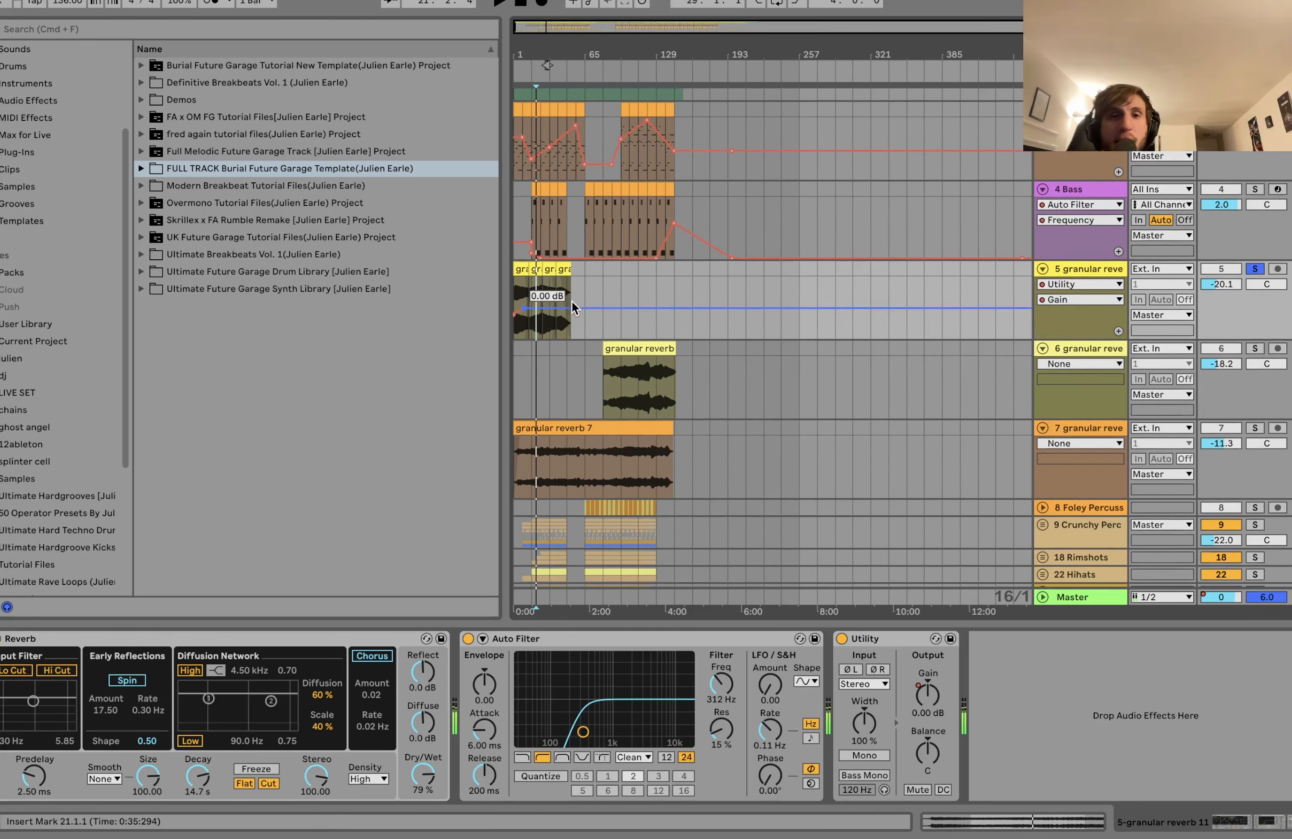
- Play granular reverb 11 soloed with the Bass, and swap the Bass for the Pad to hear them together from bar 25
scroll(571, 301, "up", 3)
scroll(571, 301, "up", 4)
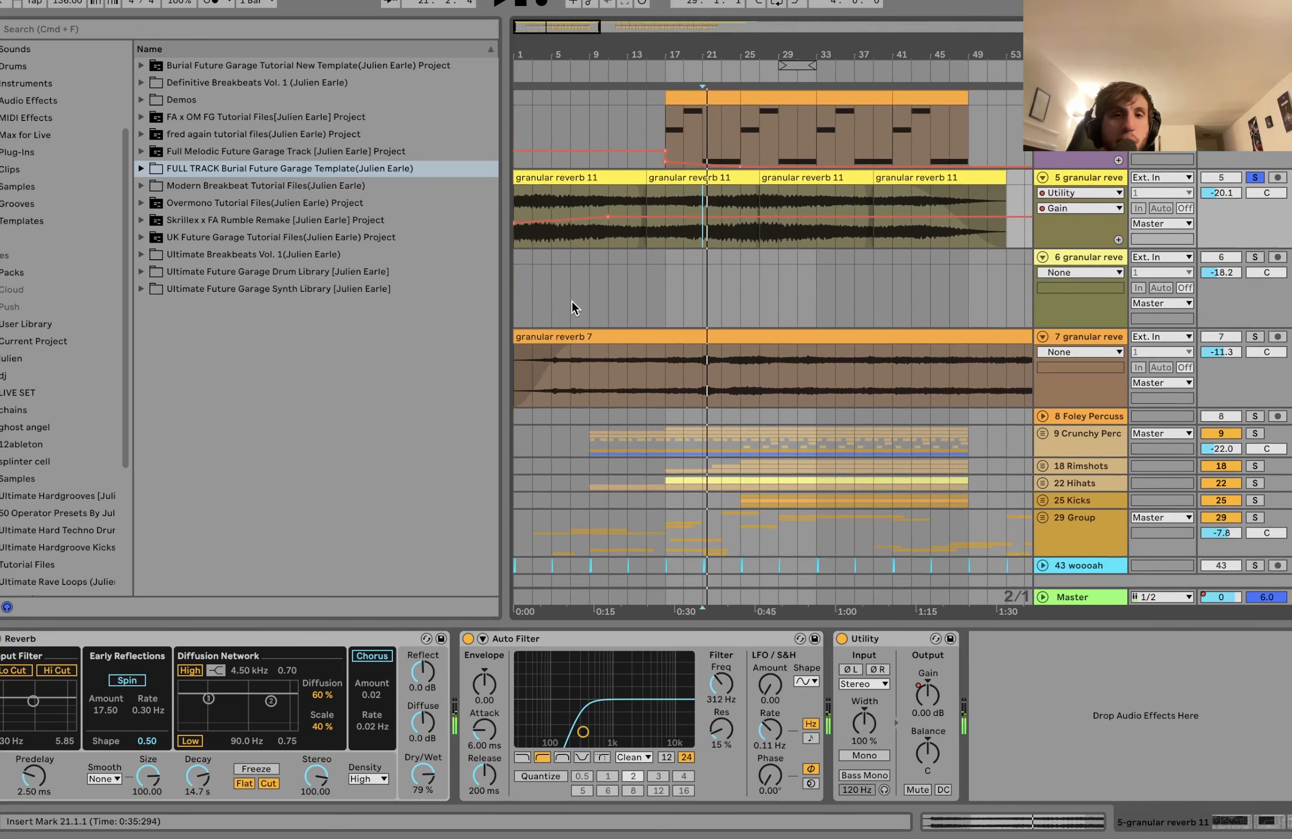
scroll(571, 301, "up", 1)
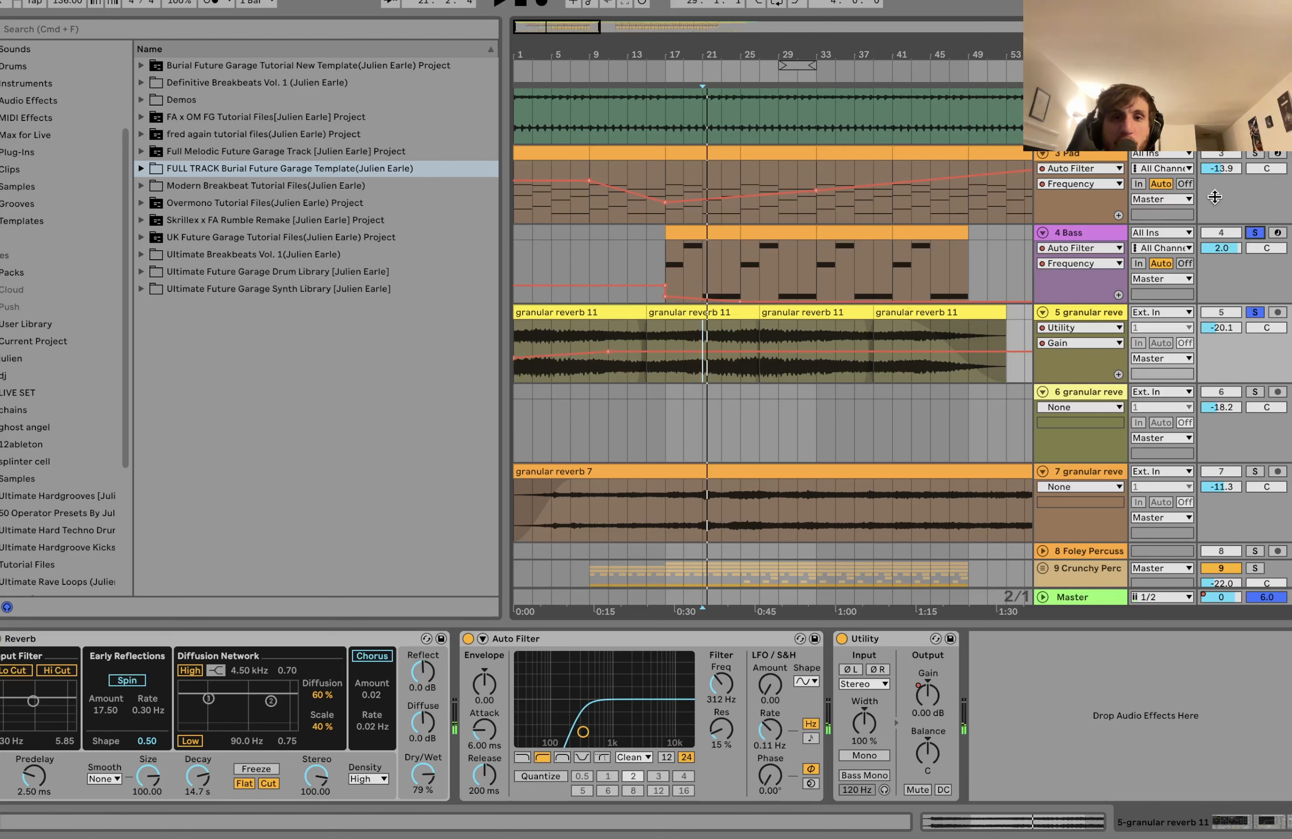
key("space")
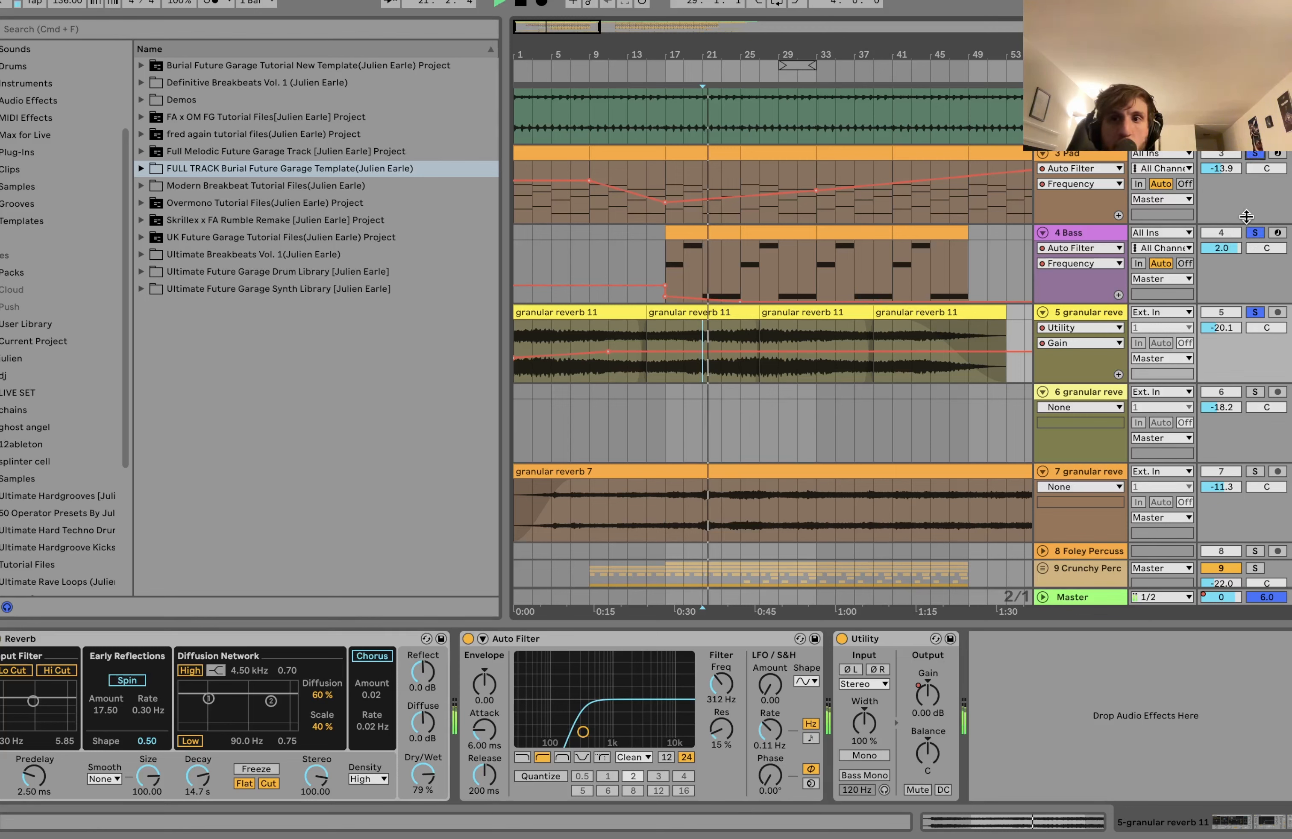
left_click(1254, 233)
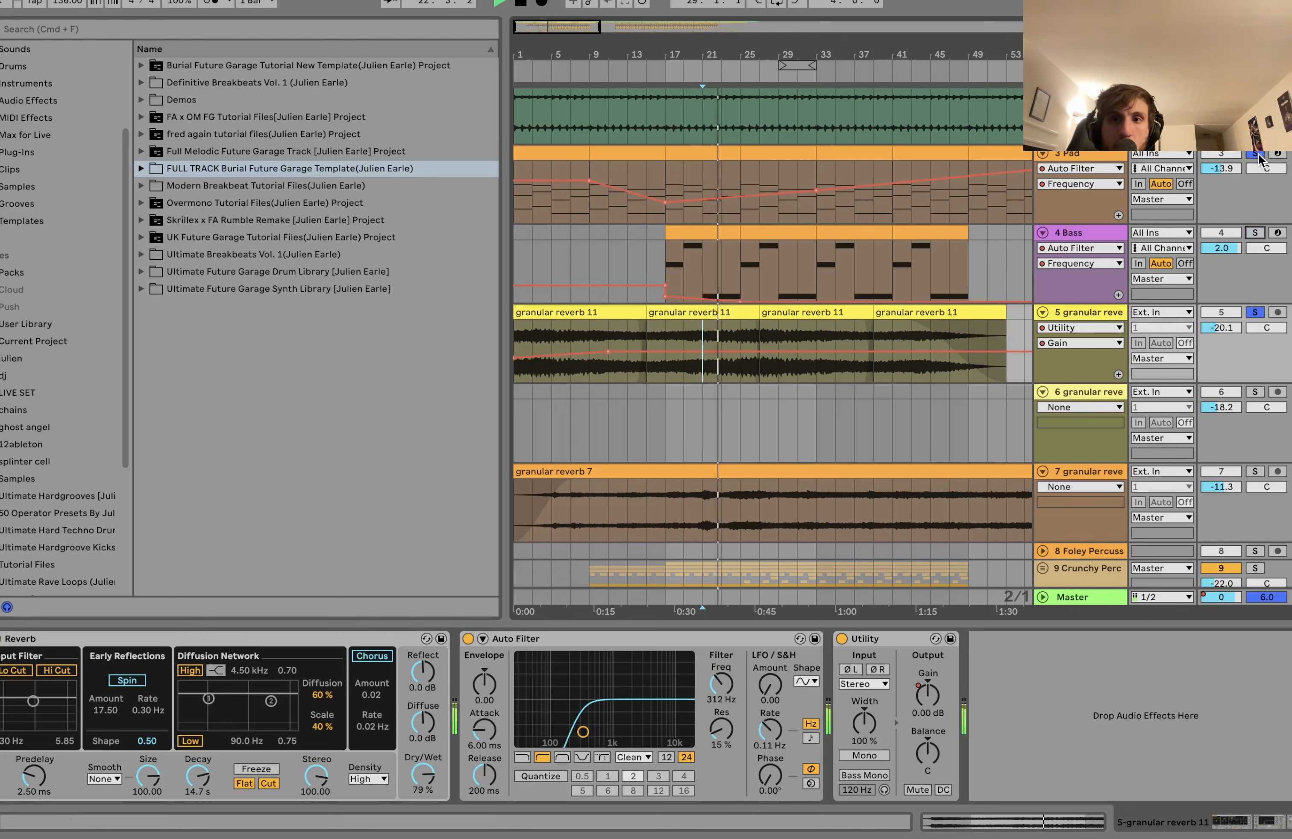
left_click(744, 176)
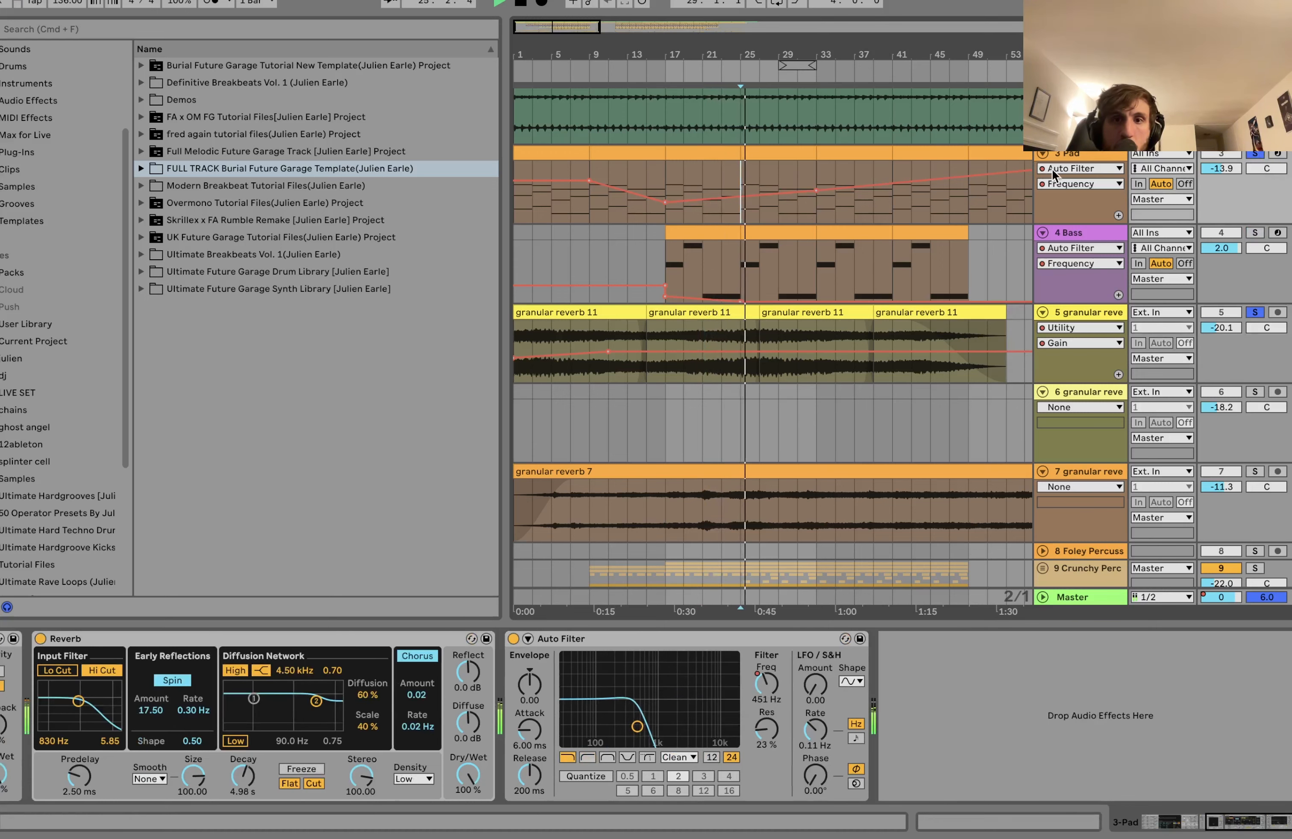
left_click(1255, 153)
key("space")
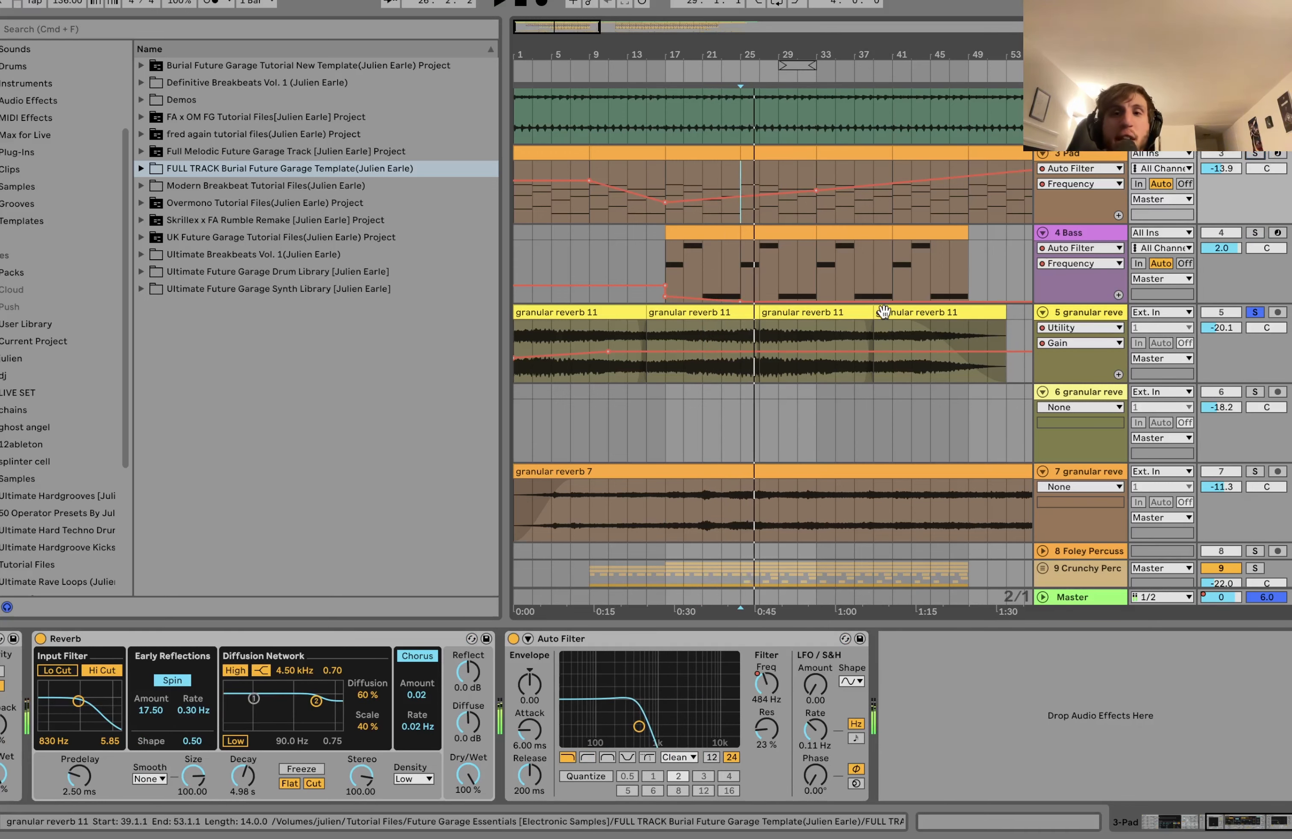
- Display the granular reverb 11 track's devices and examine its Auto Filter and Utility gain settings
key("w")
left_click(1095, 315)
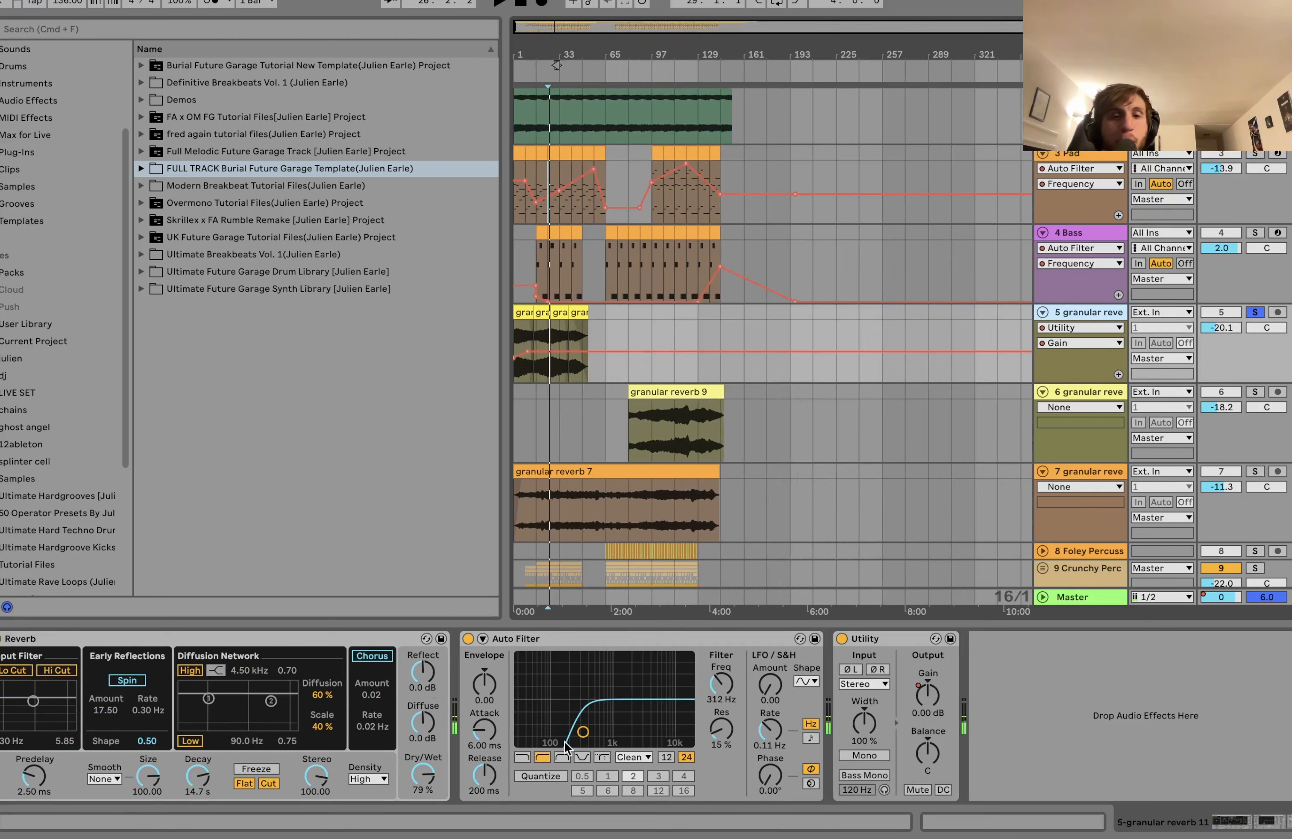
left_click(928, 693)
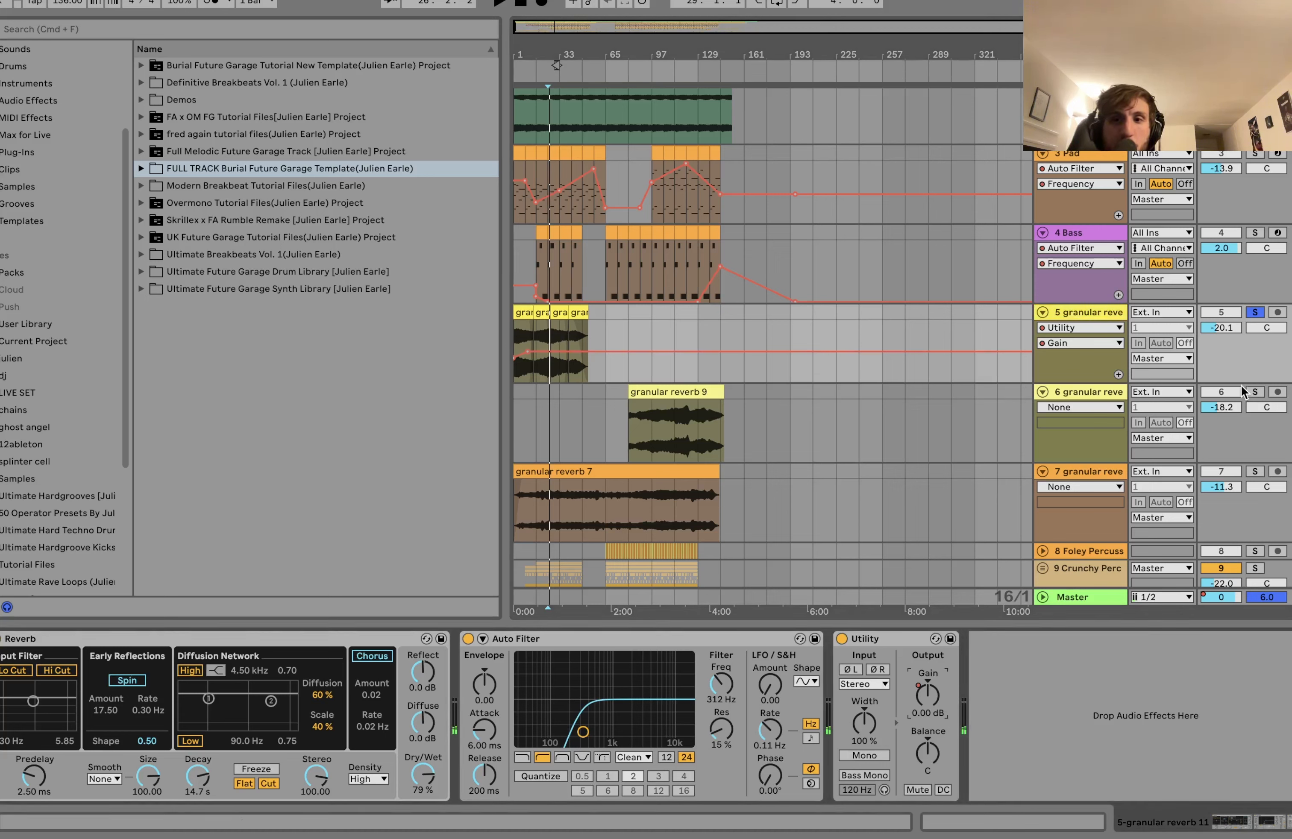
- Solo the granular reverb 9 track and play its clip from bar 113
left_click(1255, 392)
left_click(673, 428)
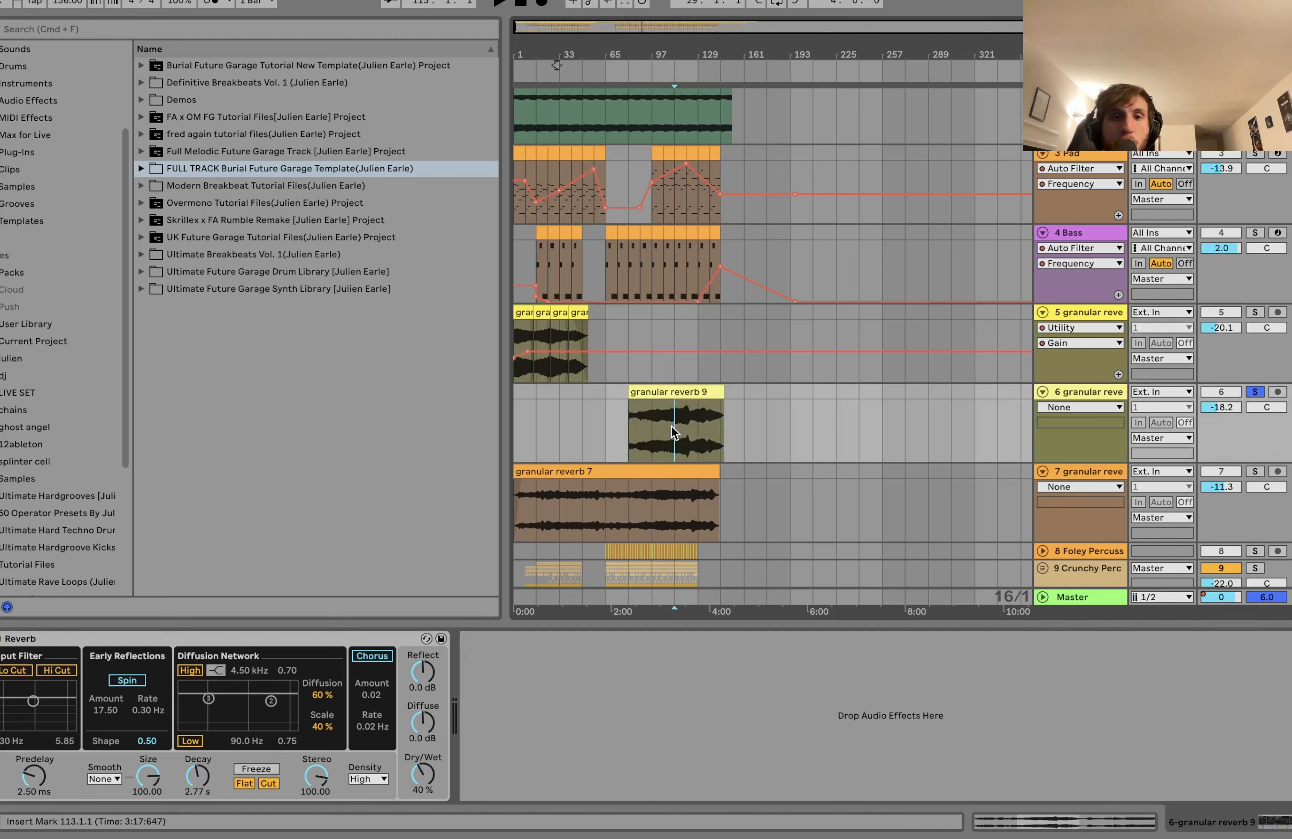
key("space")
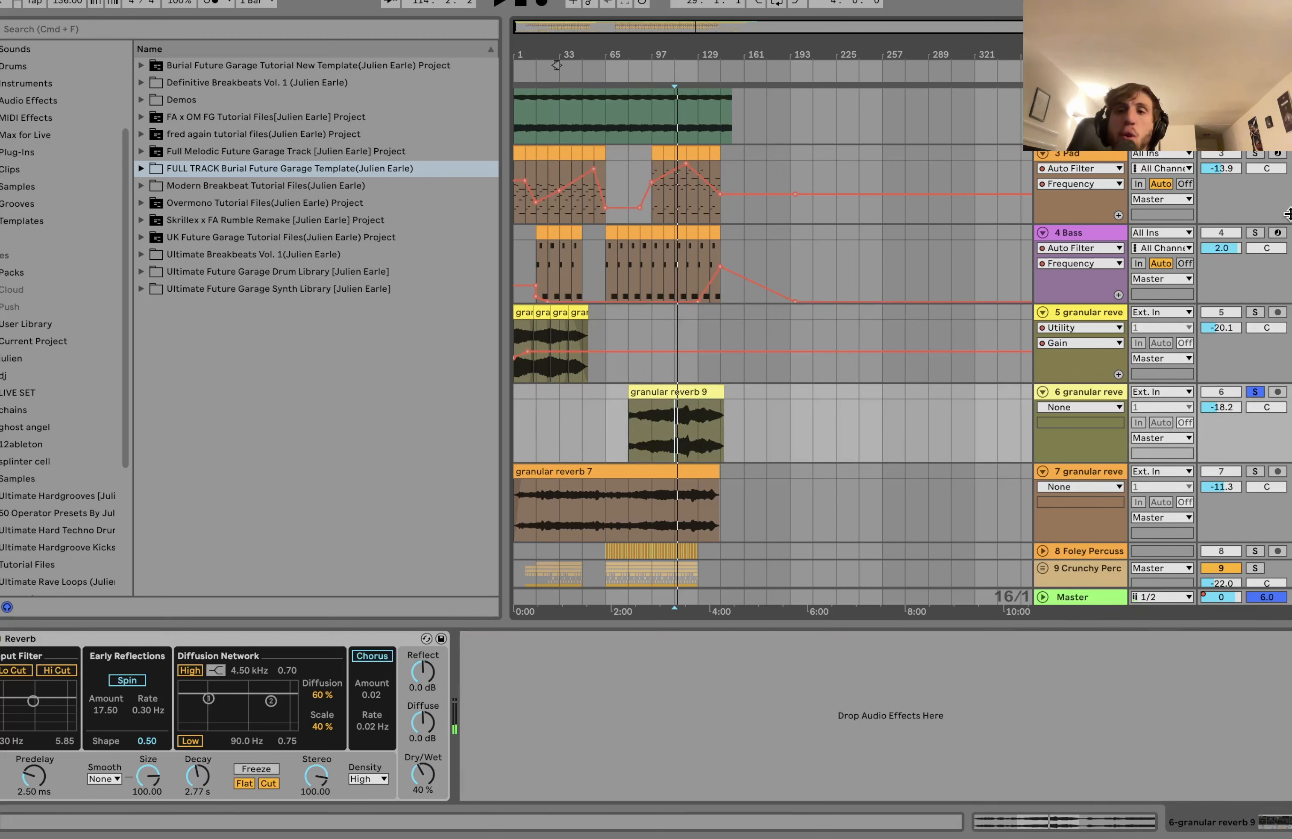
- Play granular reverb 9 from bar 113 with the Bass track soloed alongside it to hear how they layer
left_click(1254, 233)
key("space")
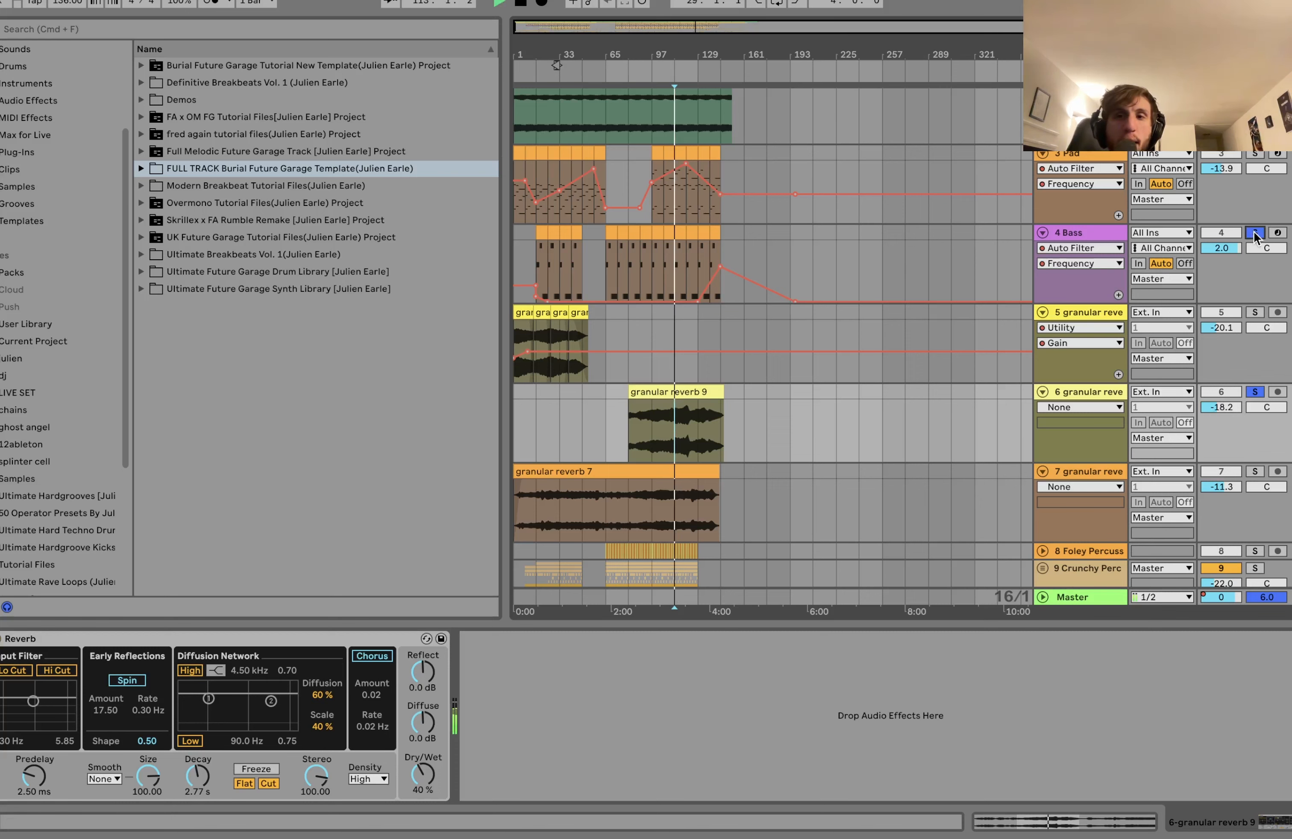
left_click(1257, 156)
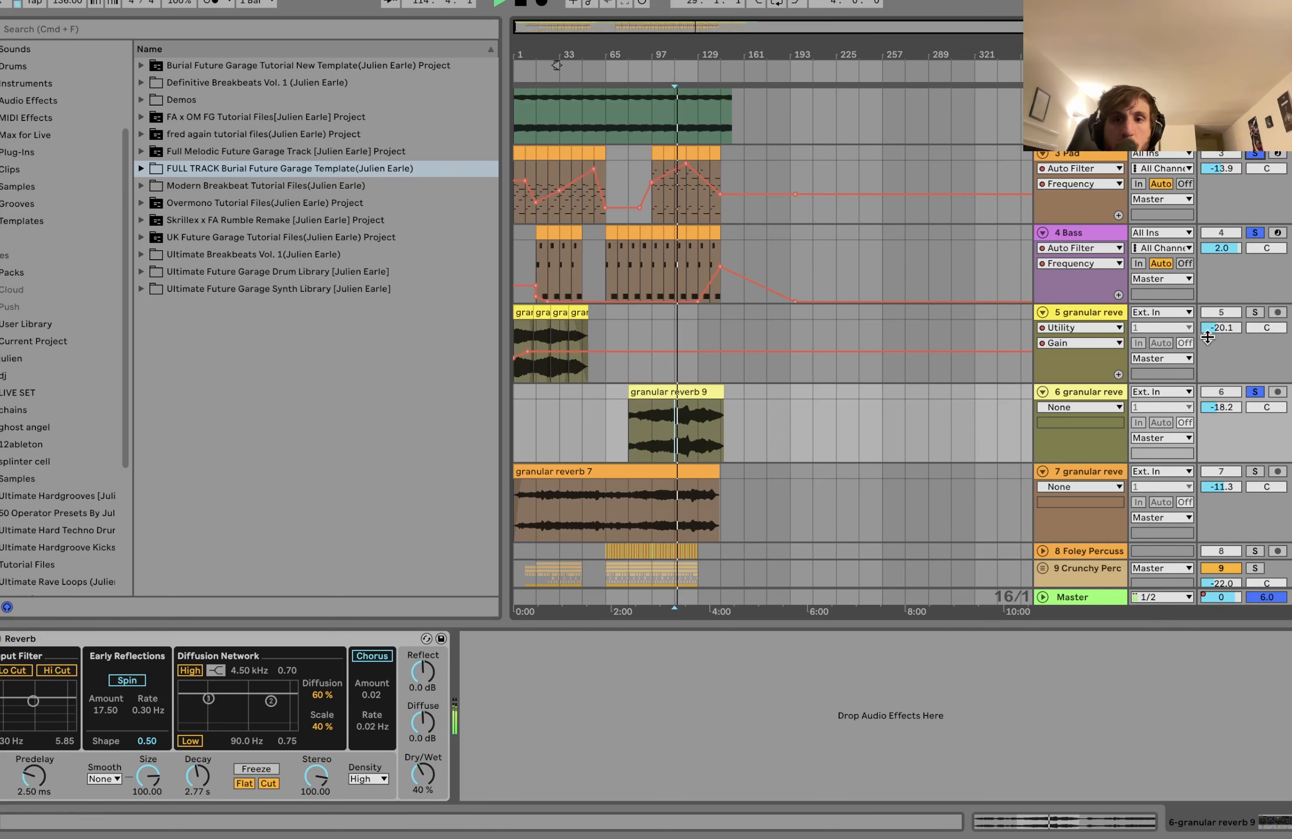
key("space")
- Solo and play granular reverb 7 from bar 97, and switch its Auto Filter off and back on
scroll(1168, 502, "down", 5)
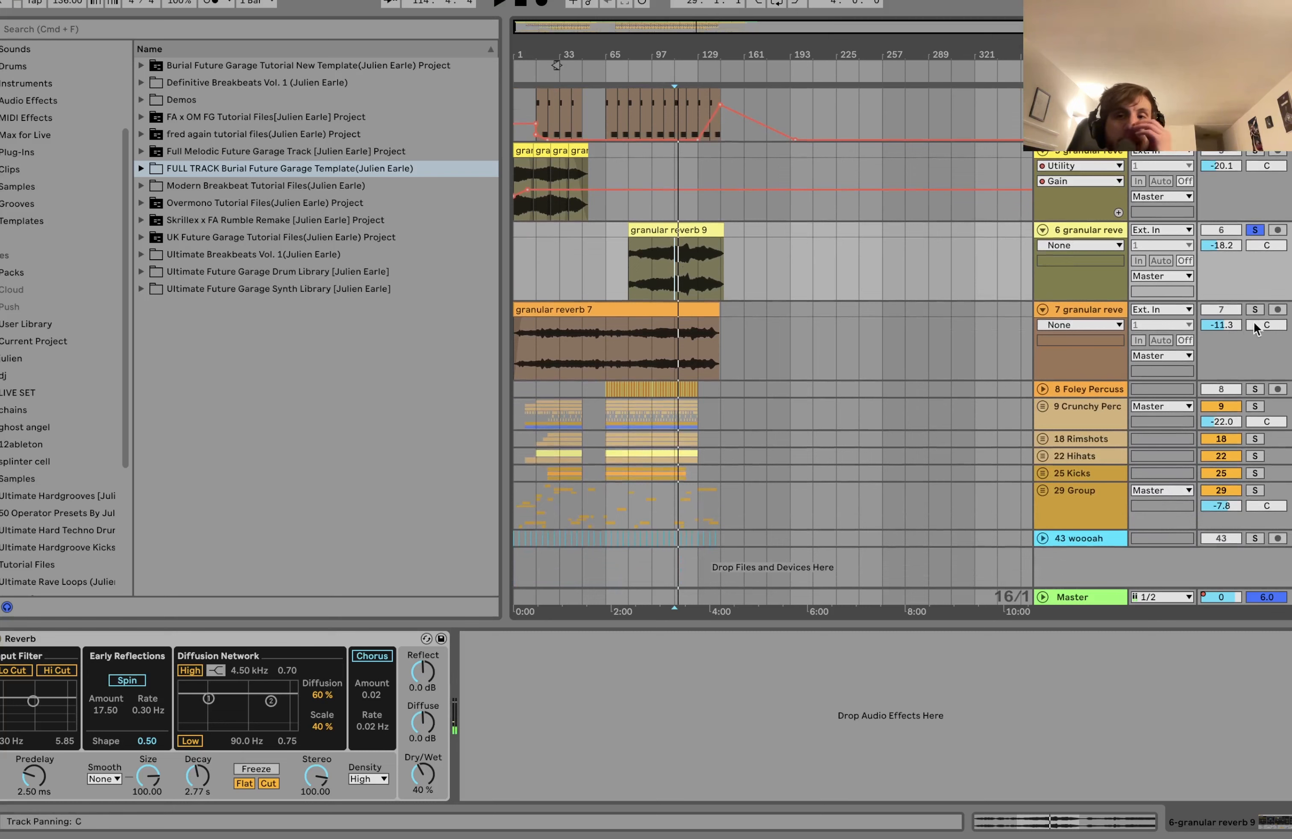
left_click(1255, 309)
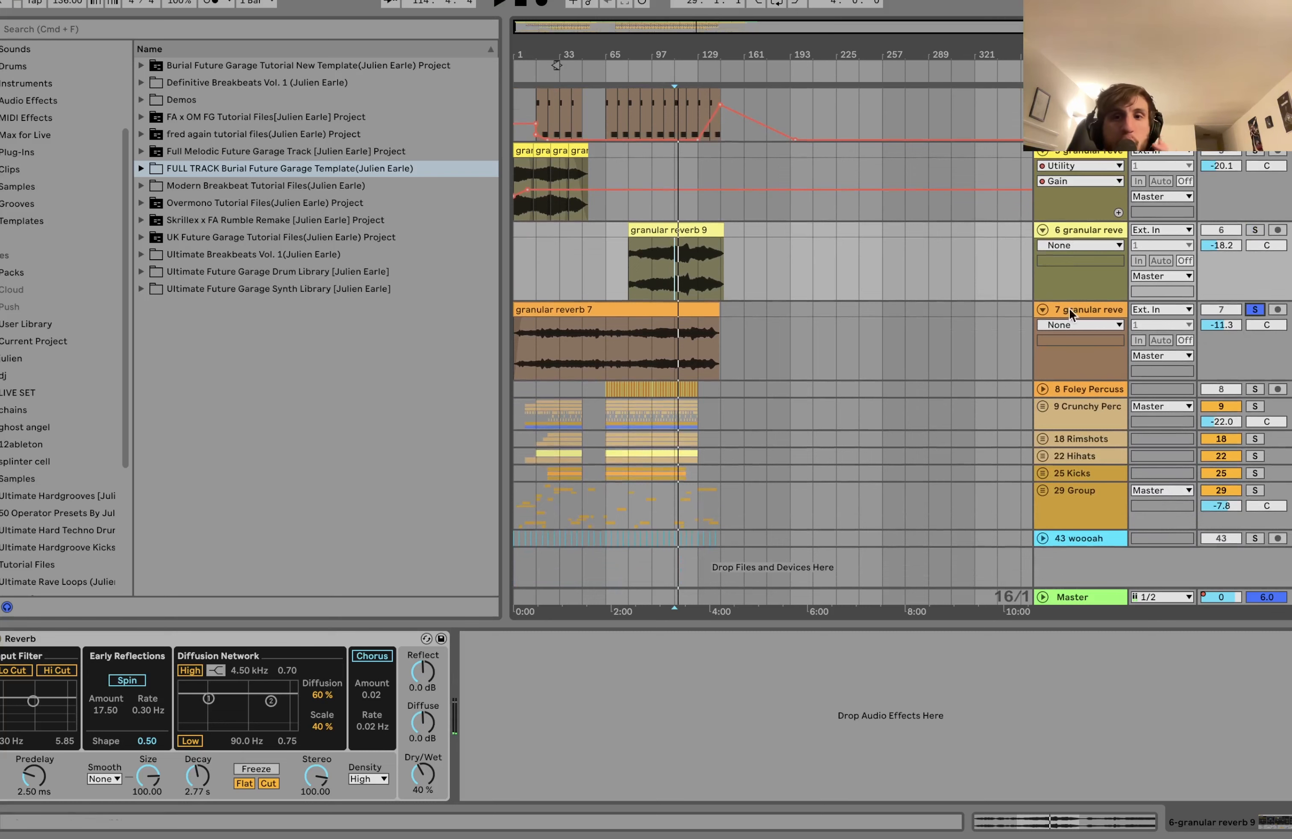
left_click(618, 349)
key("space")
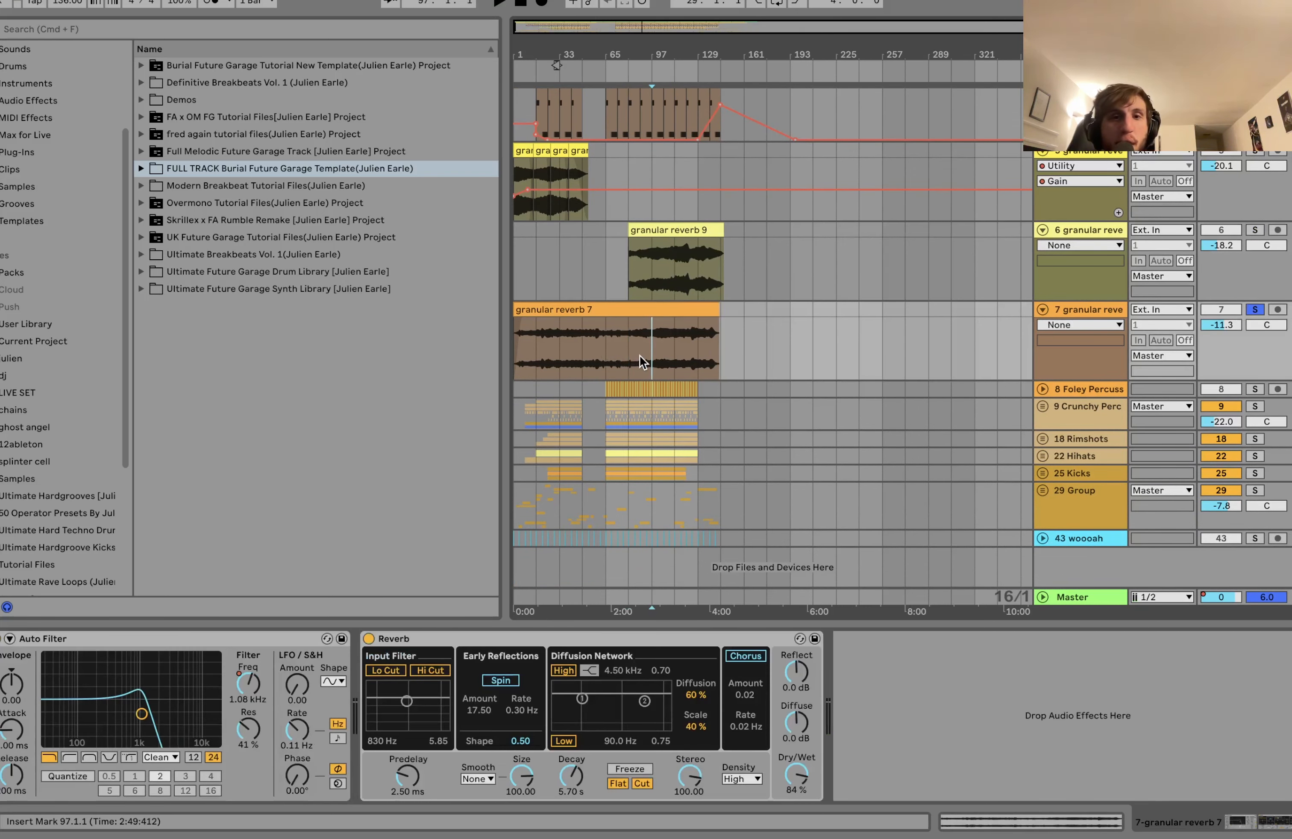
left_click(5, 636)
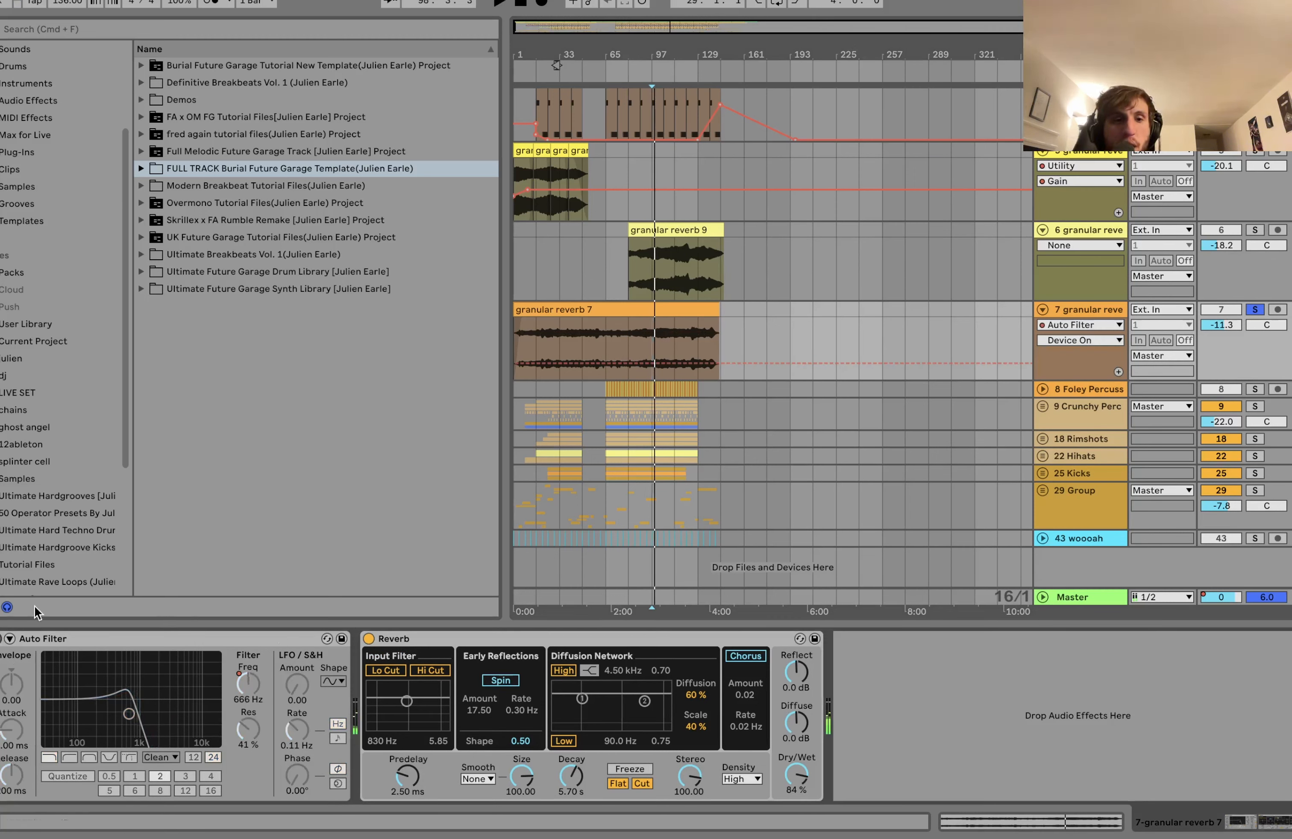
left_click(6, 636)
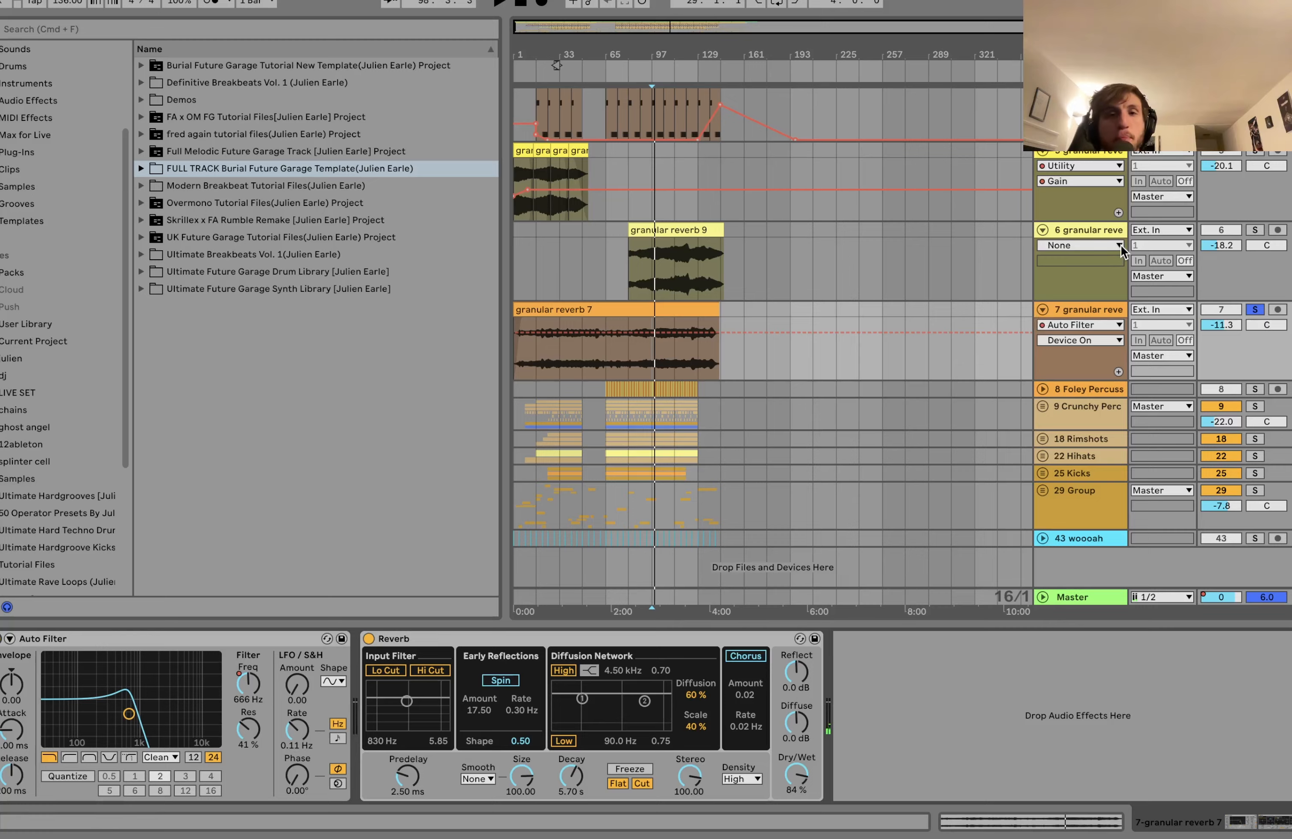
- Audition granular reverb 7 with the Bass from bar 97 and from around bars 105 to 107
scroll(1122, 251, "up", 5)
key("space")
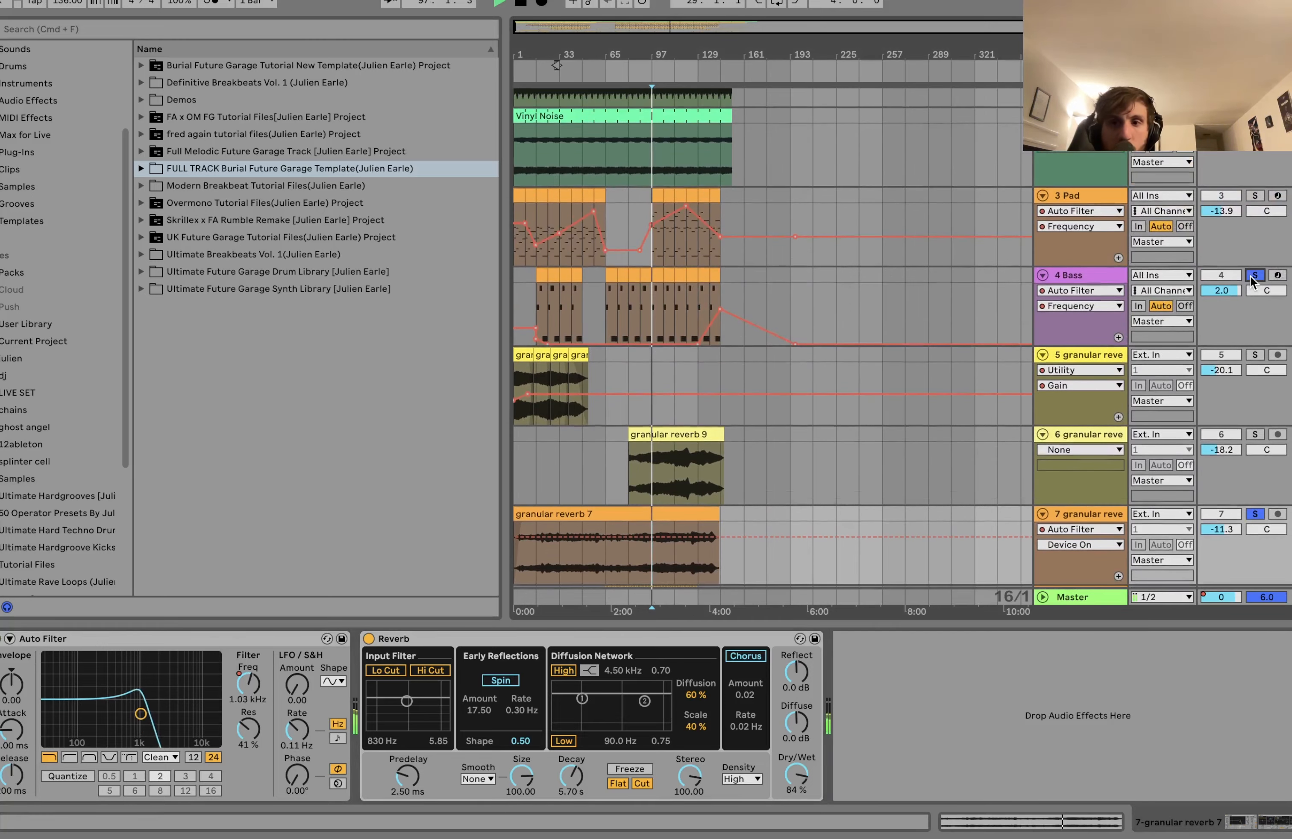
scroll(795, 254, "down", 4)
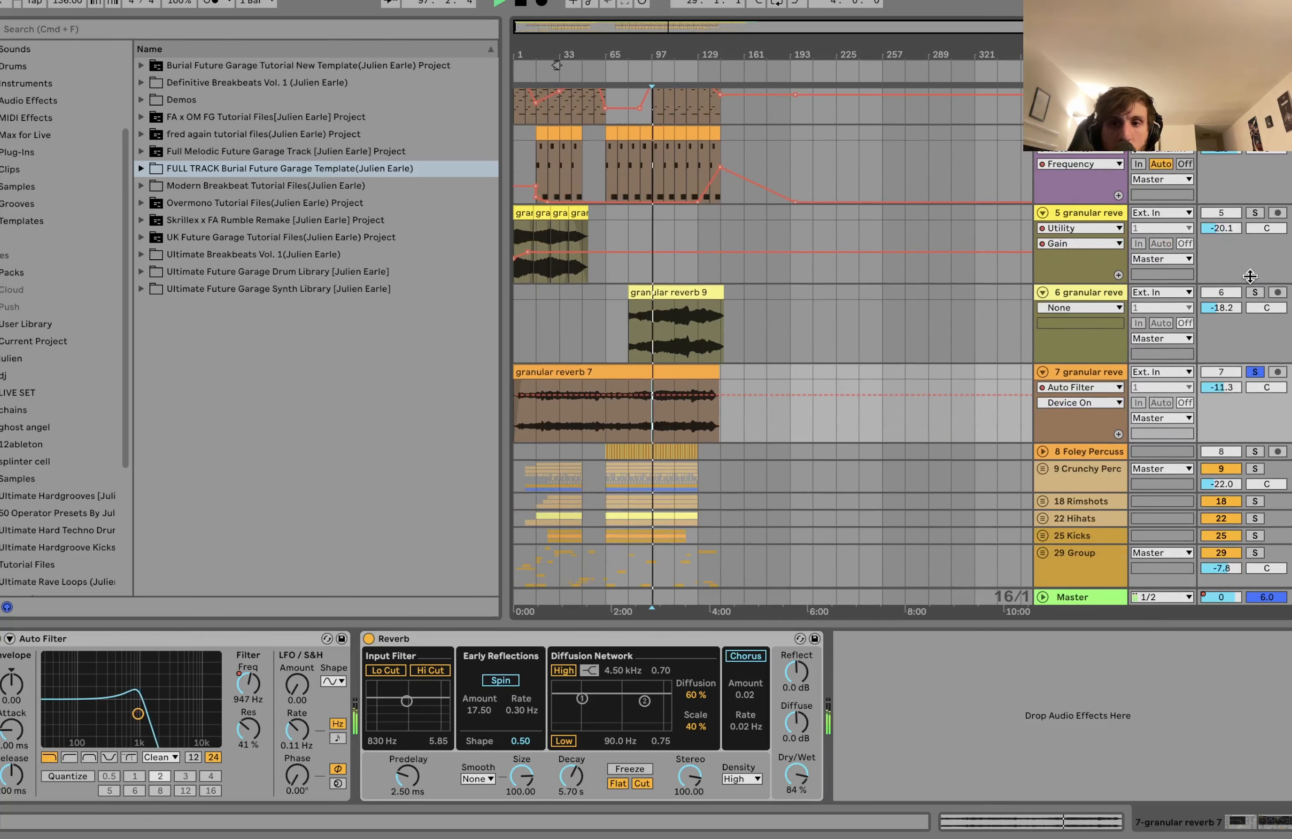
left_click(670, 144)
scroll(670, 143, "up", 3)
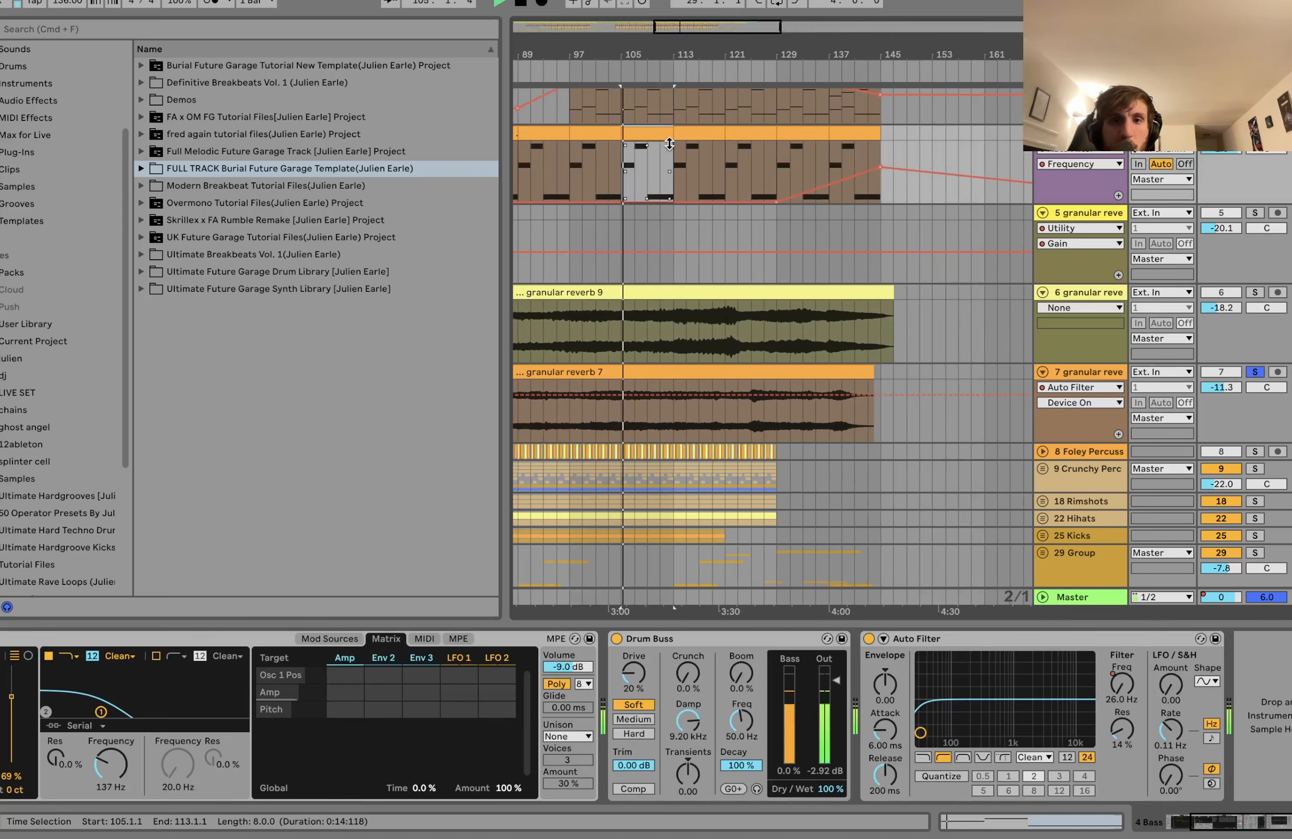
left_click(642, 164)
scroll(632, 165, "down", 5)
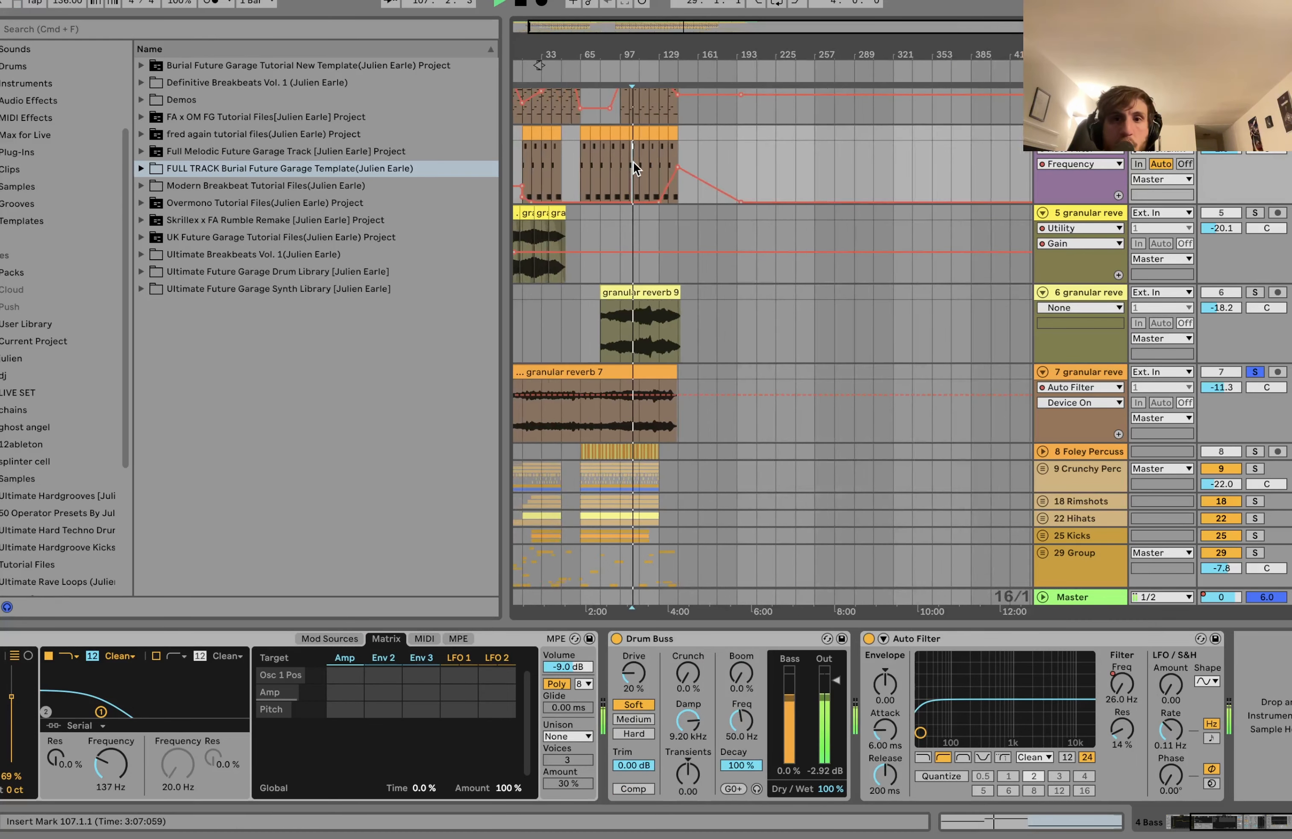
left_click(636, 145)
scroll(659, 150, "down", 2)
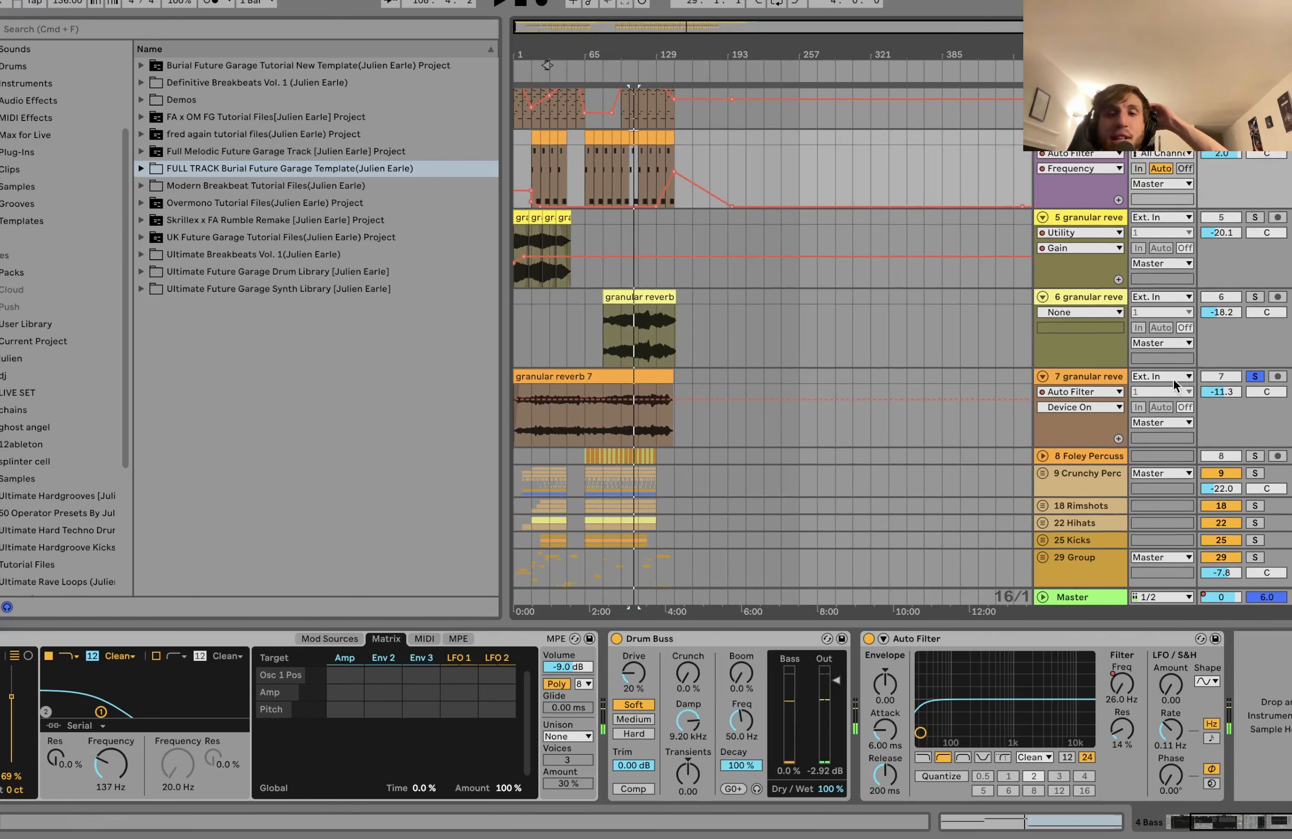
- Solo all three granular reverb tracks together and play them from bars 21 and 113
left_click(1091, 376)
left_click(1083, 221, "shift")
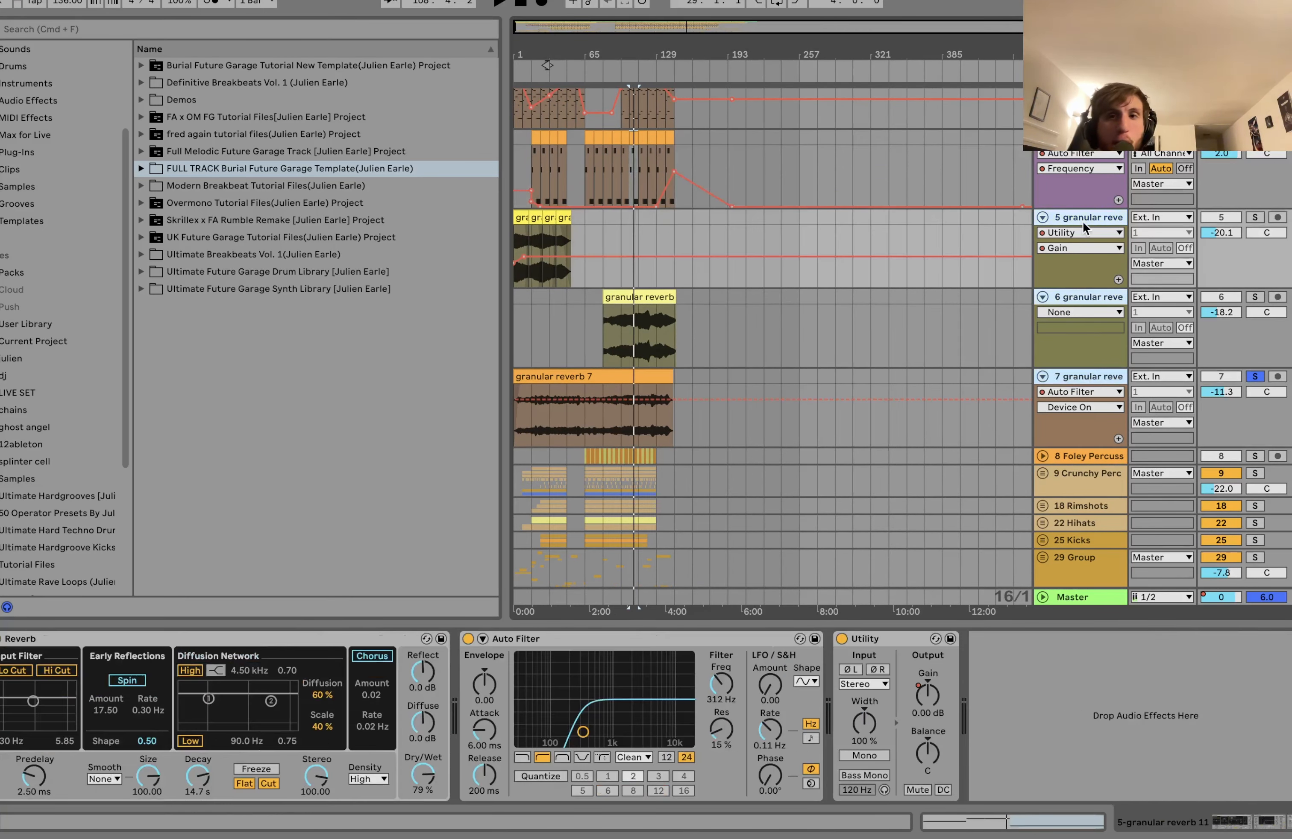
left_click(1252, 216)
scroll(637, 388, "up", 4)
scroll(637, 388, "left", 10)
scroll(636, 388, "down", 1)
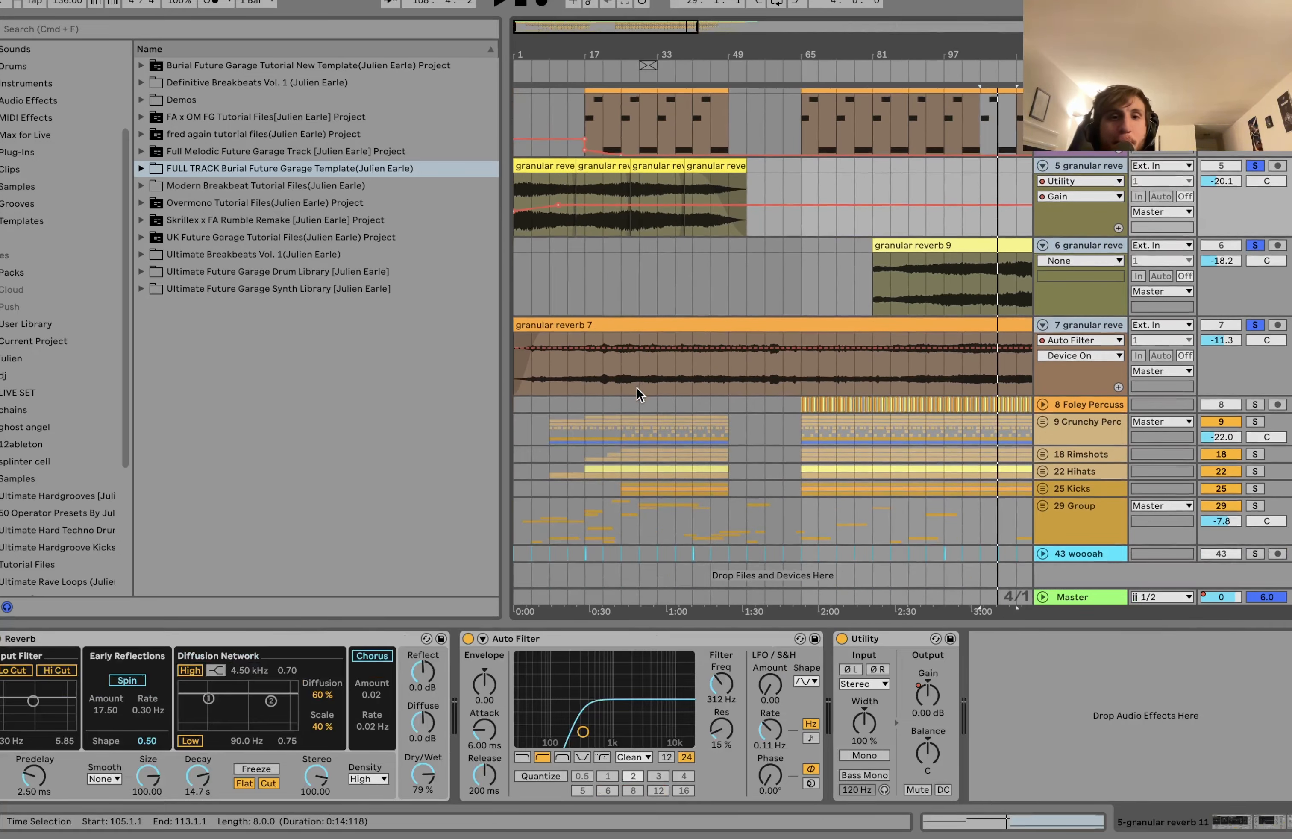
left_click(597, 379)
key("space")
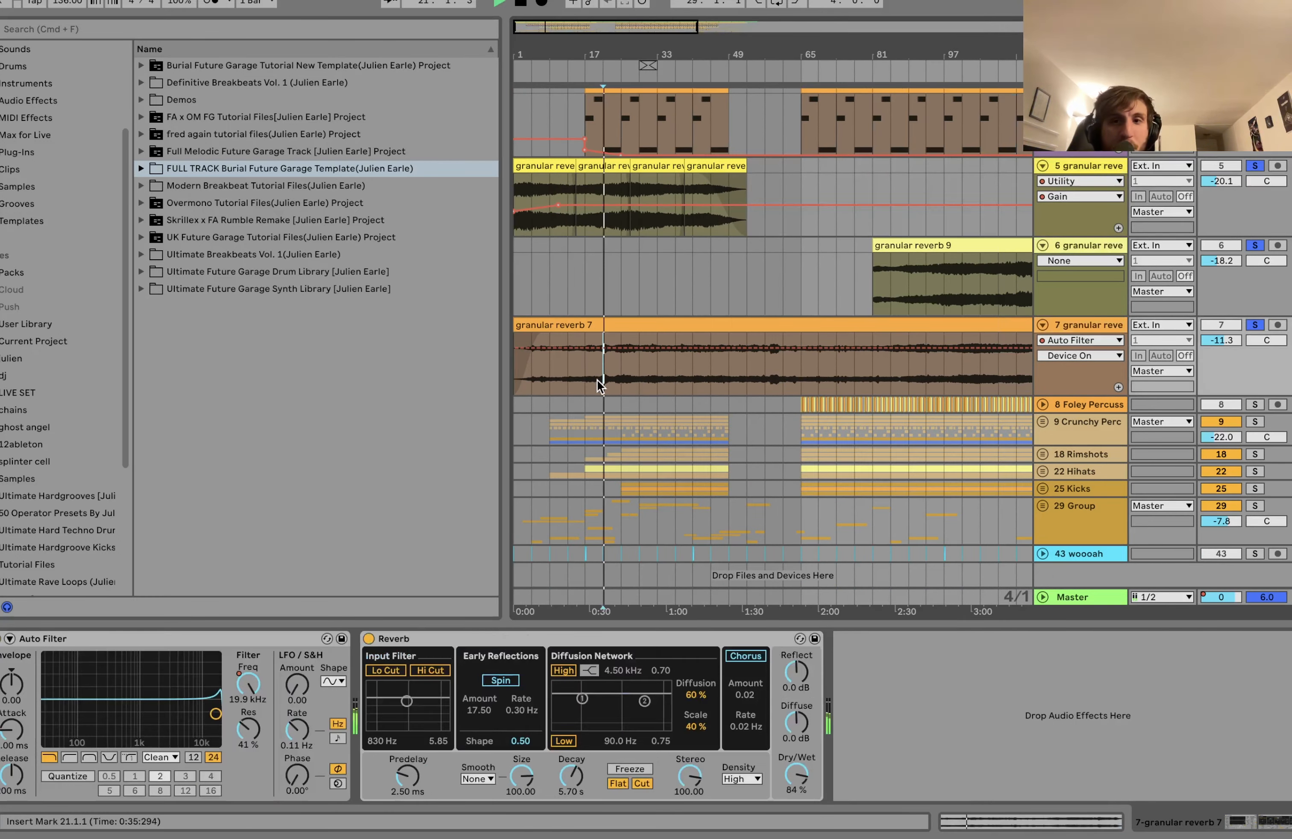
scroll(596, 380, "down", 4)
left_click(636, 376)
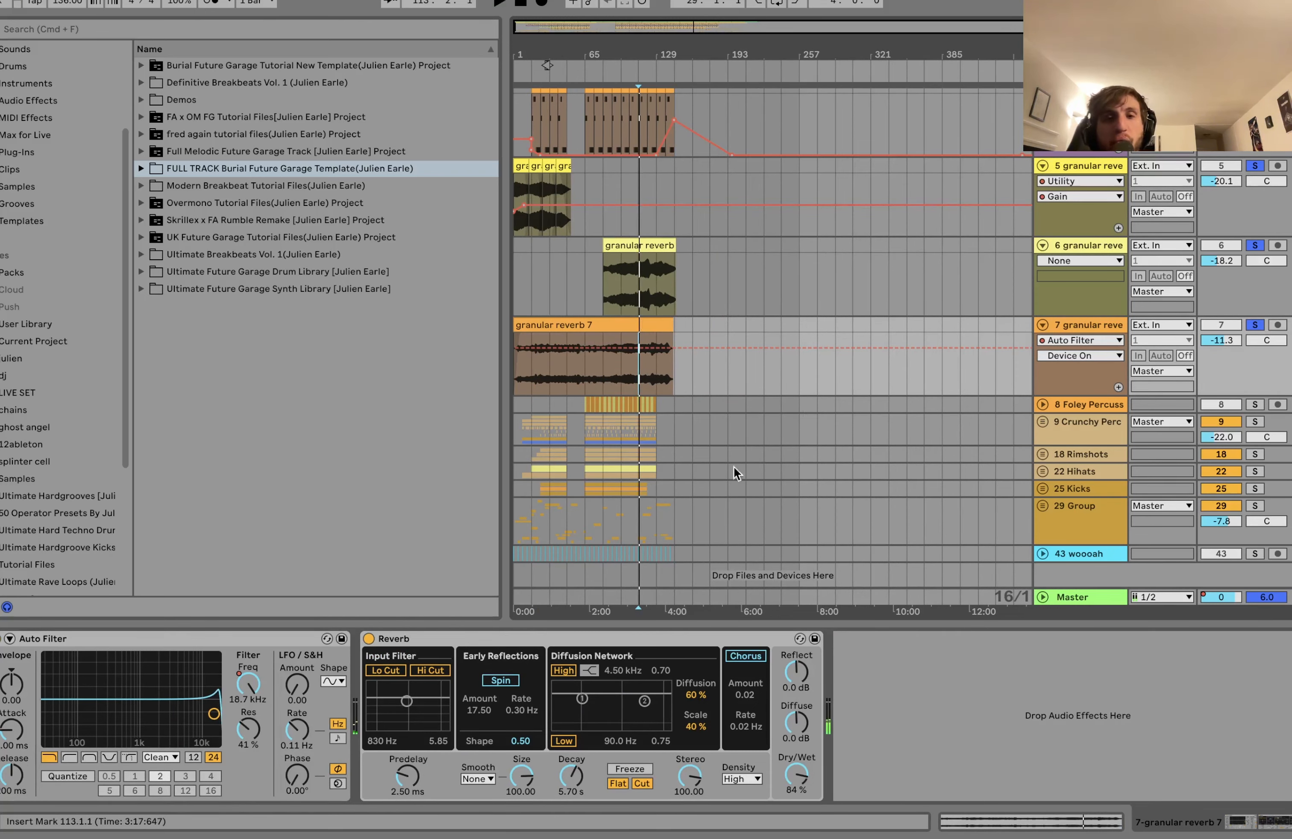
- Solo all the drum tracks from Foley Percussion through the Kicks group and play them from bar 113
scroll(774, 348, "up", 5)
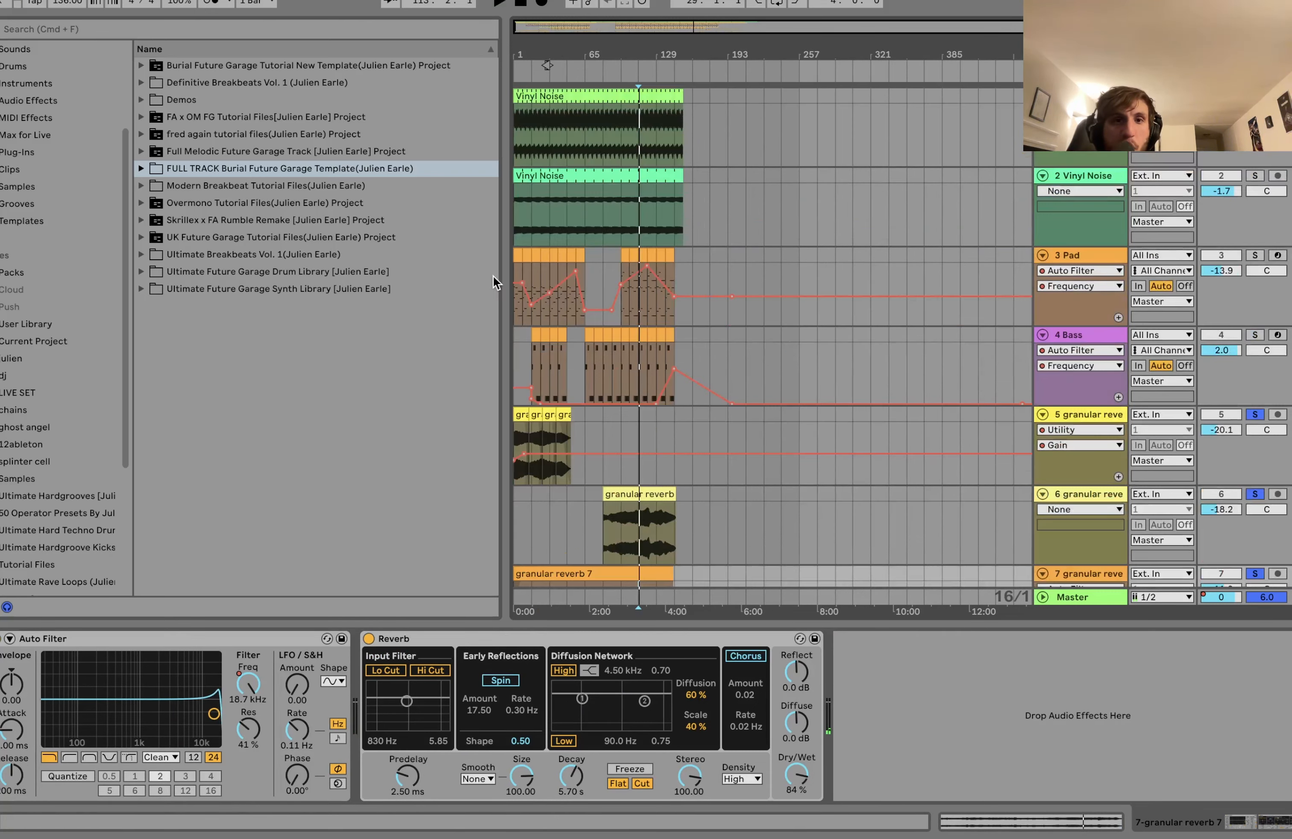
scroll(545, 277, "up", 5)
scroll(545, 277, "down", 2)
scroll(545, 277, "down", 5)
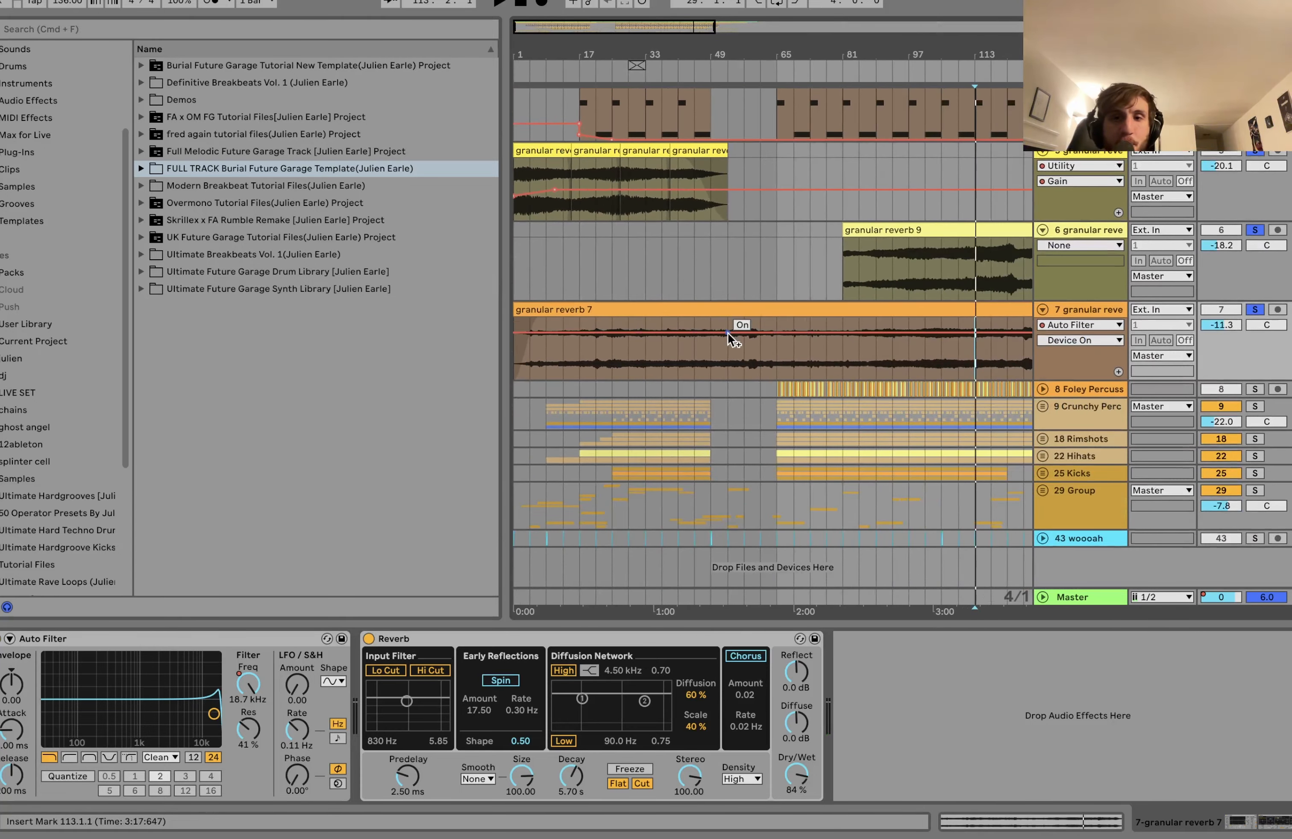
scroll(728, 333, "down", 3)
left_click(1074, 390)
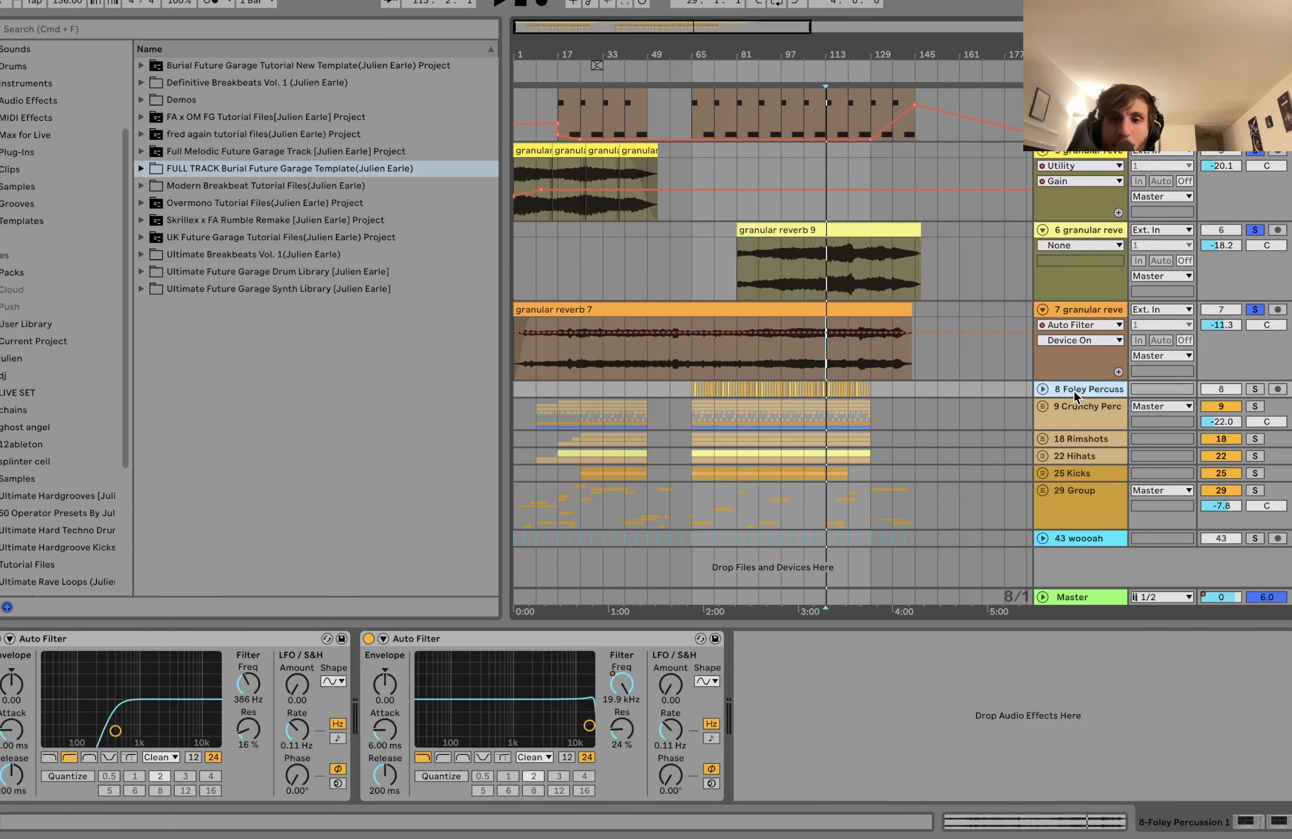
left_click(1075, 471)
left_click(1256, 473)
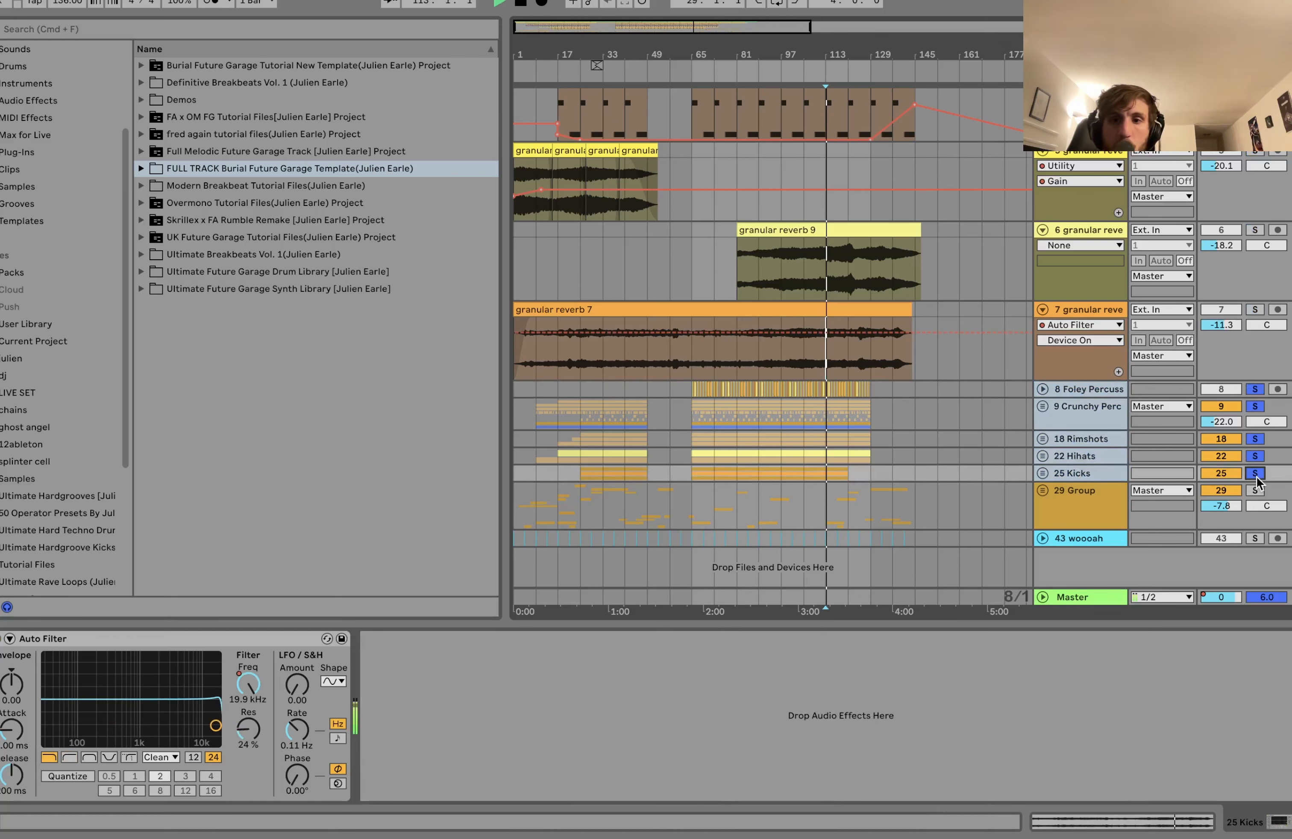
- Place the playback start at bar 65, where the Kicks group's second section begins, and stop playback
scroll(670, 457, "up", 8)
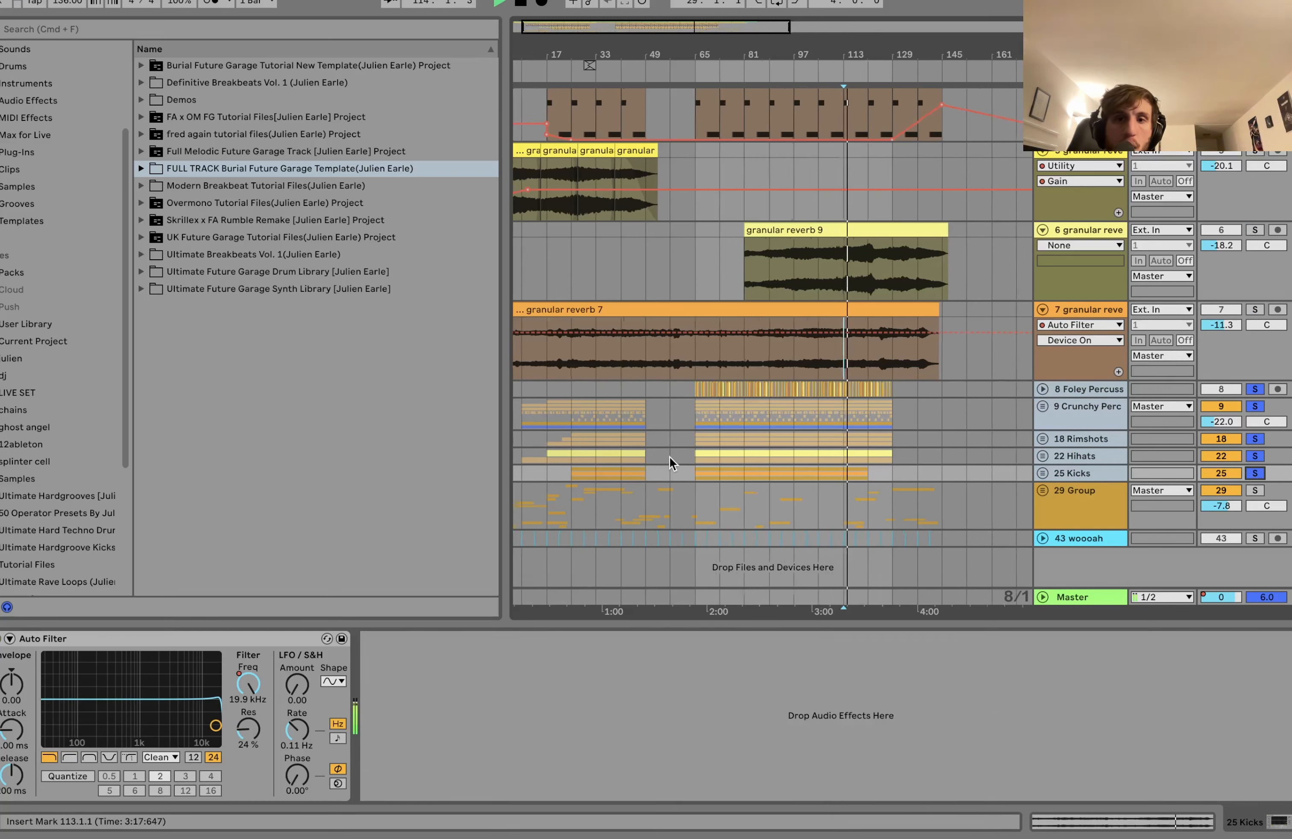
left_click(759, 474)
key("space")
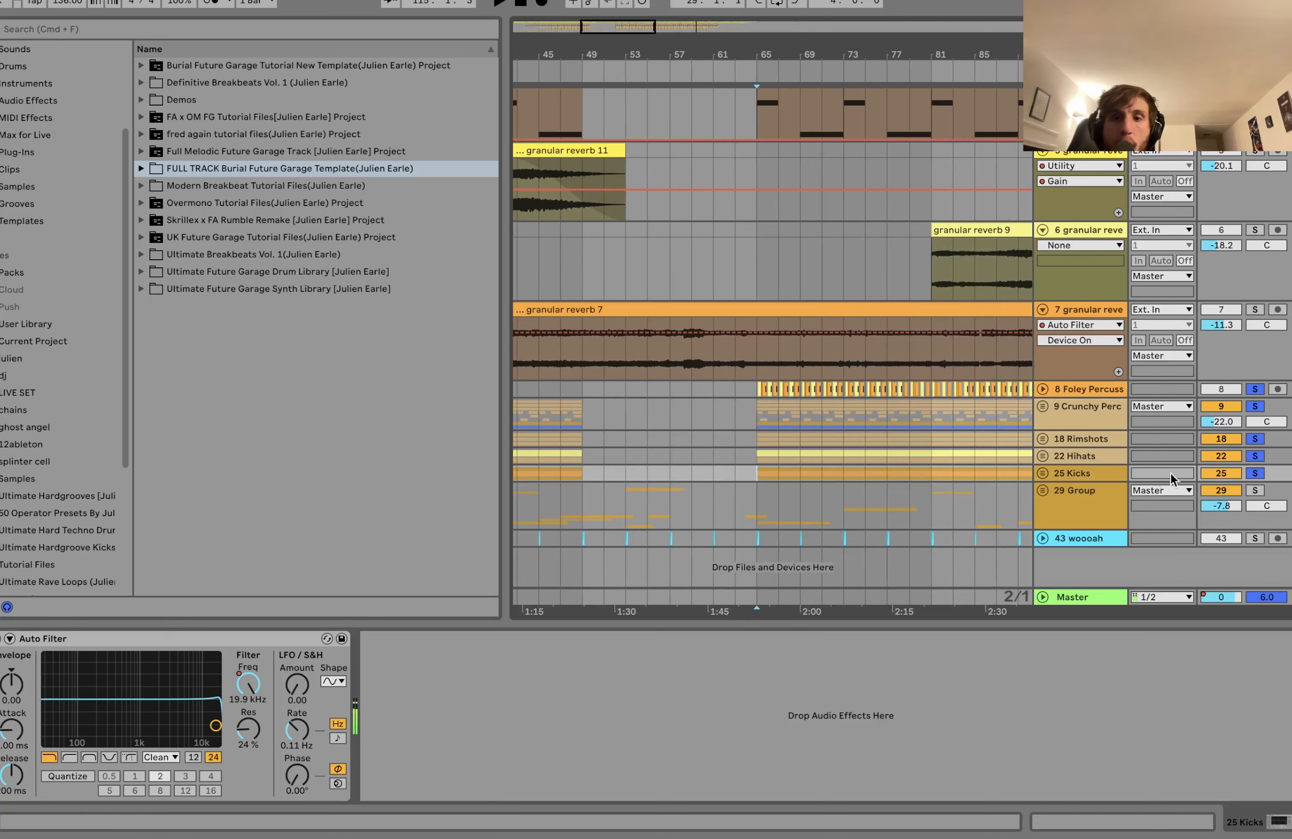
- Solo only the Kicks group and unfold it to show its three kick tracks' note patterns from bar 65
left_click(1071, 474)
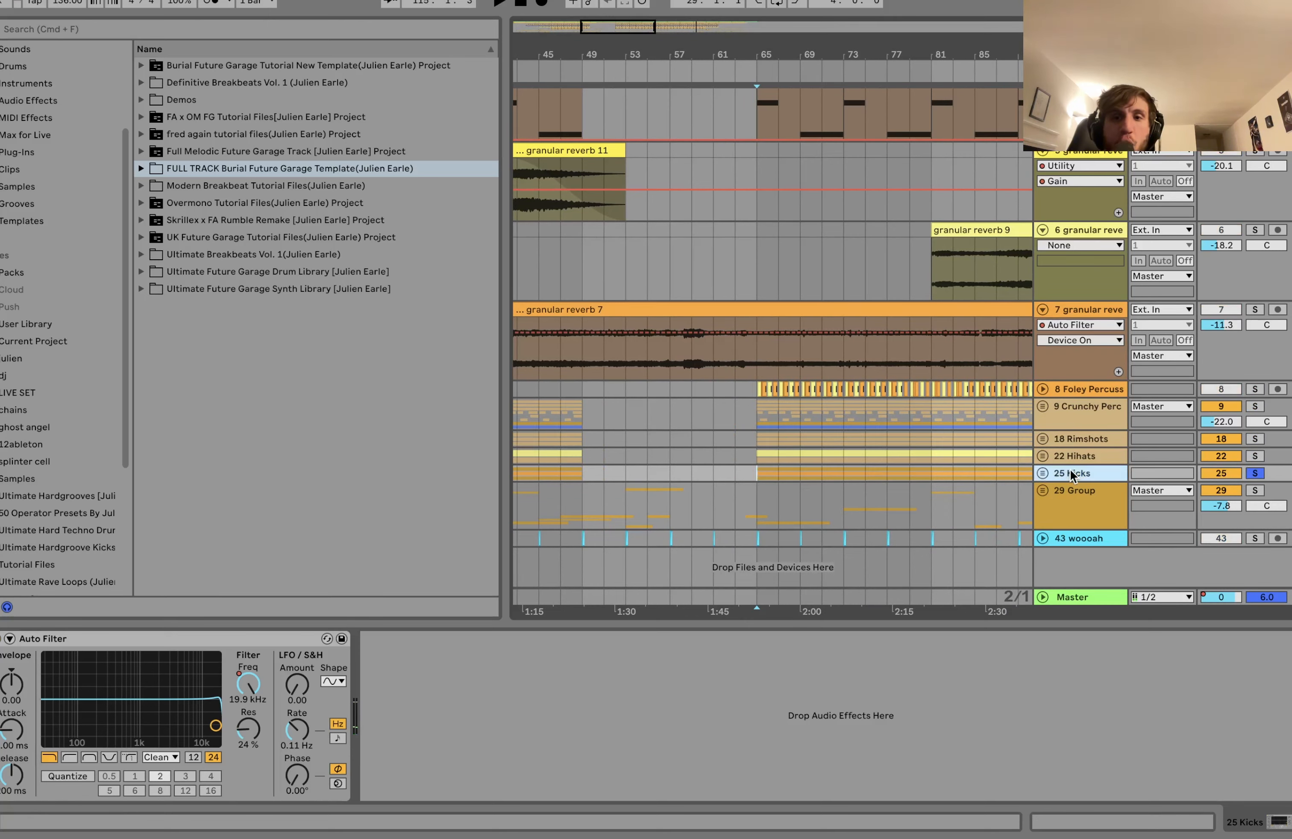
left_click(1042, 473)
scroll(1042, 471, "down", 5)
scroll(761, 393, "up", 5)
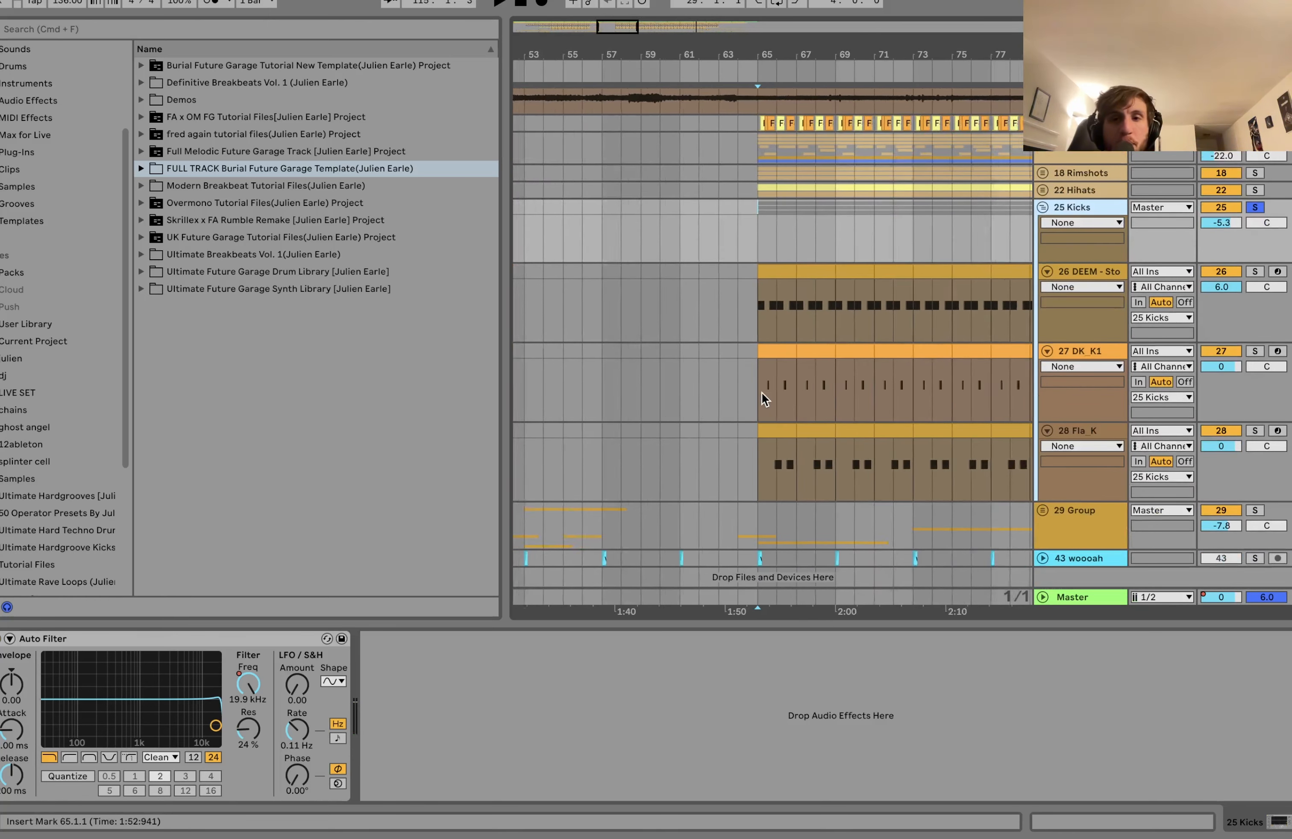
scroll(761, 393, "up", 3)
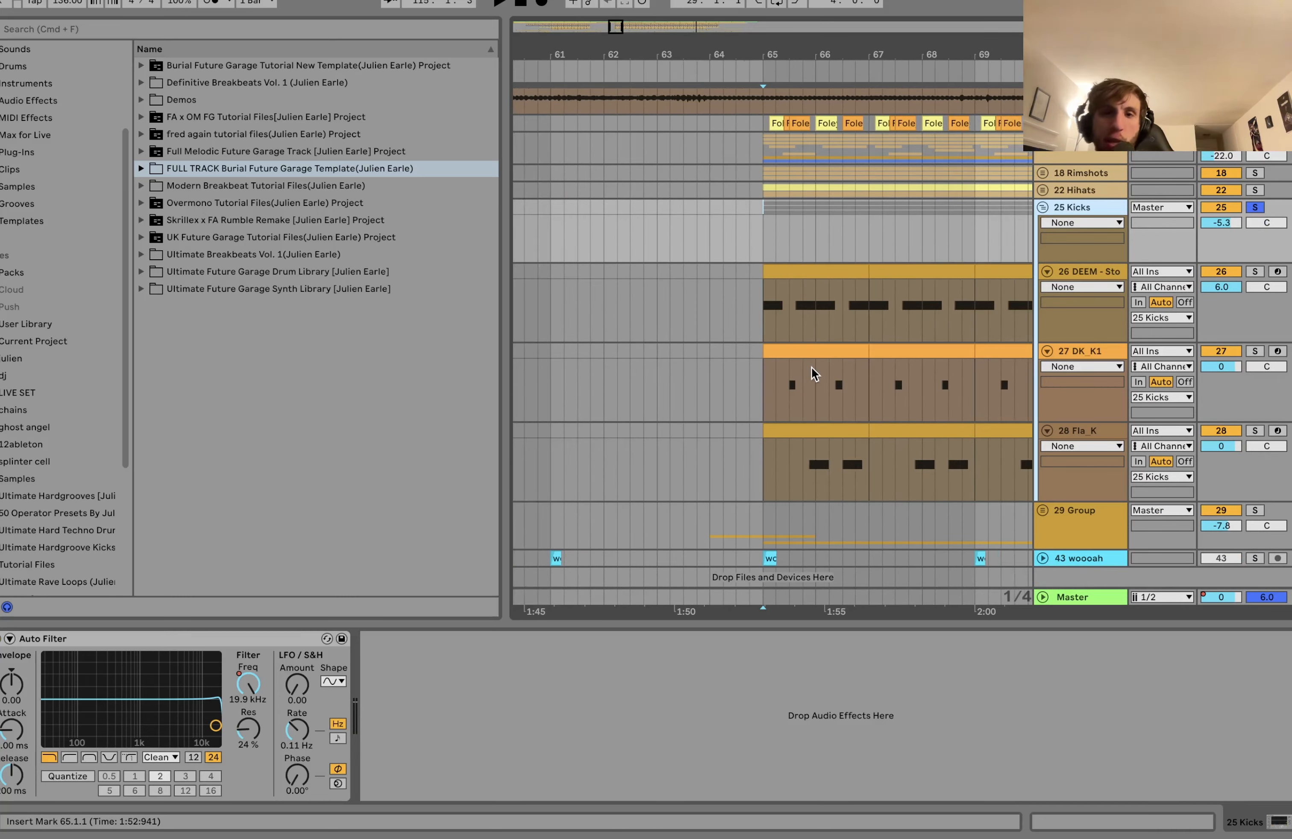
- Select the DK_K1 clips from bar 65 to bar 69 and loop that range
left_click(811, 346)
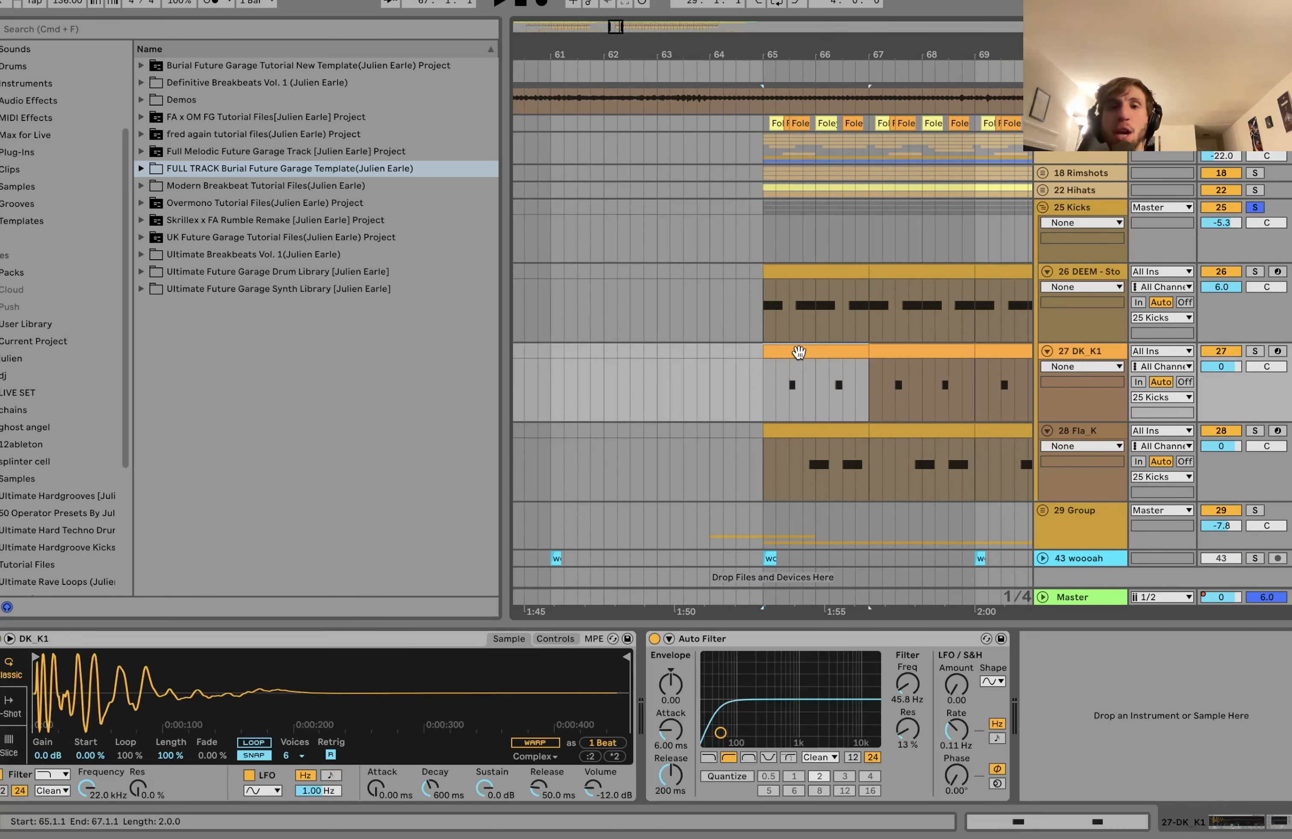
scroll(799, 352, "right", 2)
scroll(799, 352, "up", 1)
left_click(839, 373, "shift")
key("space")
key("super+l")
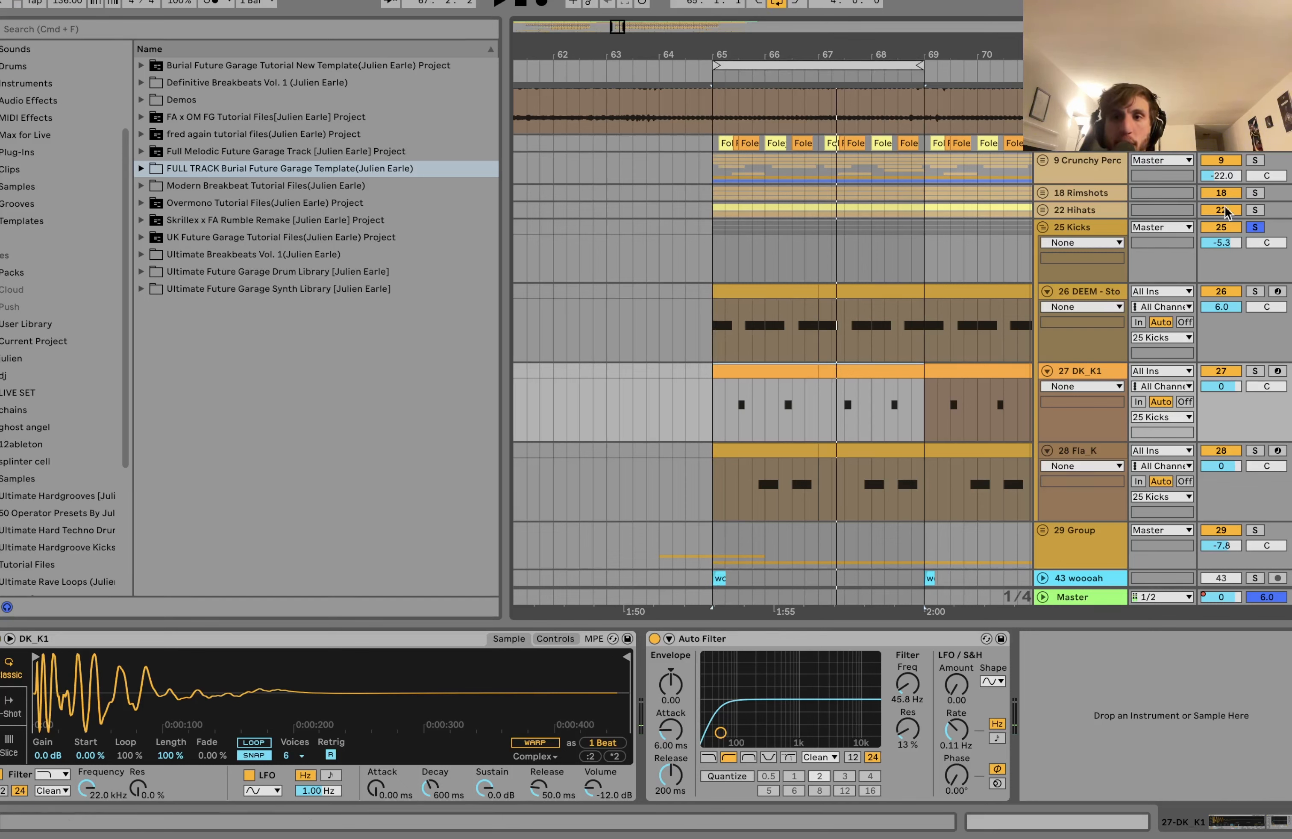
- Play the loop from bar 65, clear the solos on the Rimshots and Hihats groups, and stop playback
key("space")
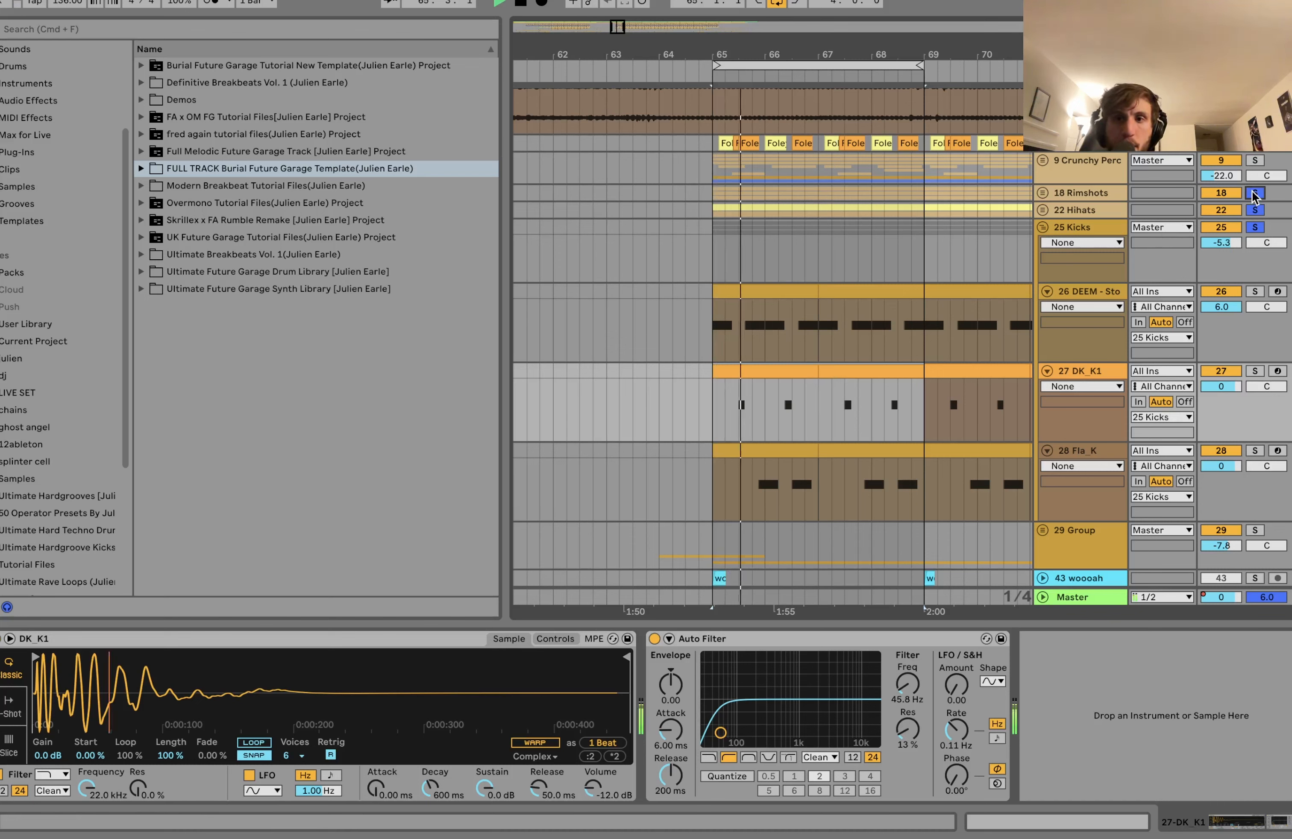
left_click(1254, 193)
left_click(1254, 210)
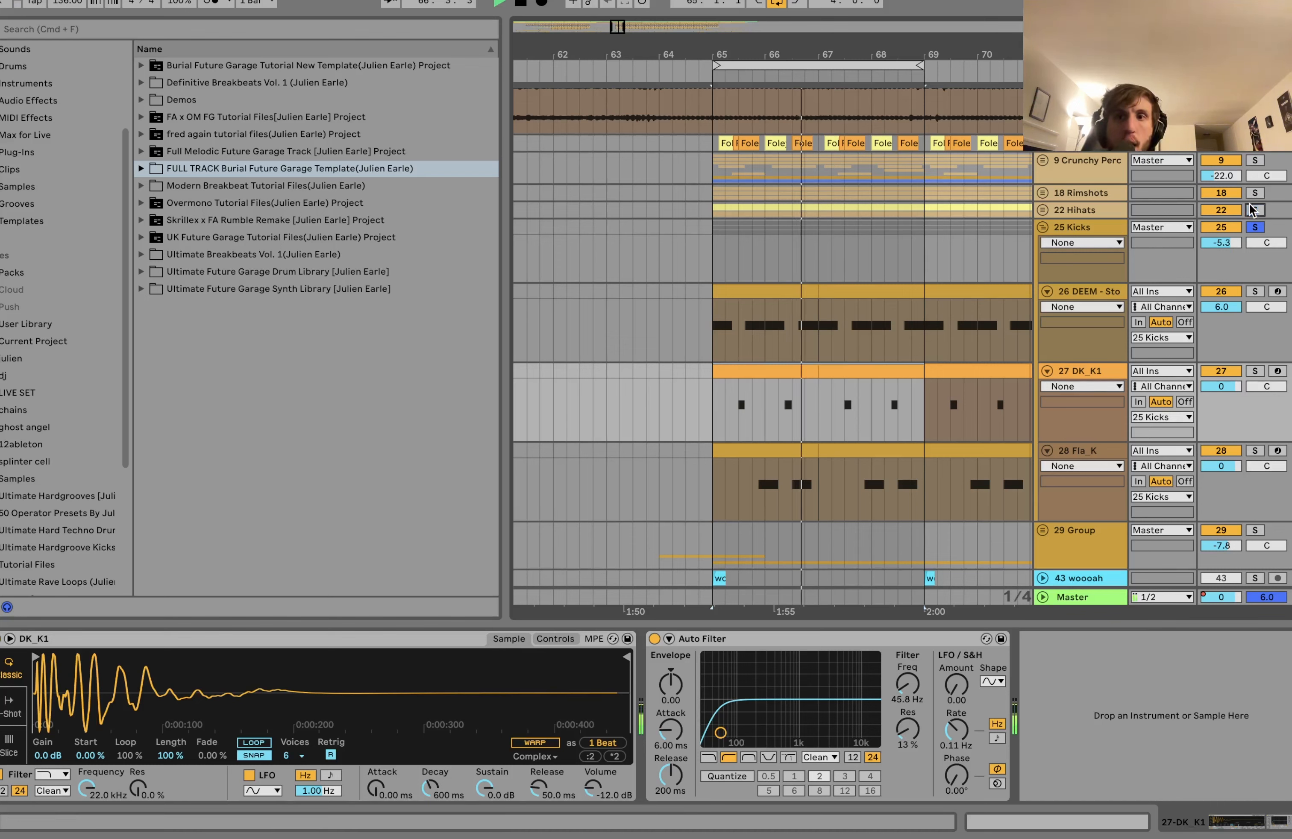
key("space")
- Audition the DEEM - Stomp, DK_K1 and Fla_K kick tracks soloed one at a time in the loop, ending with the whole Kicks group
left_click(1059, 288)
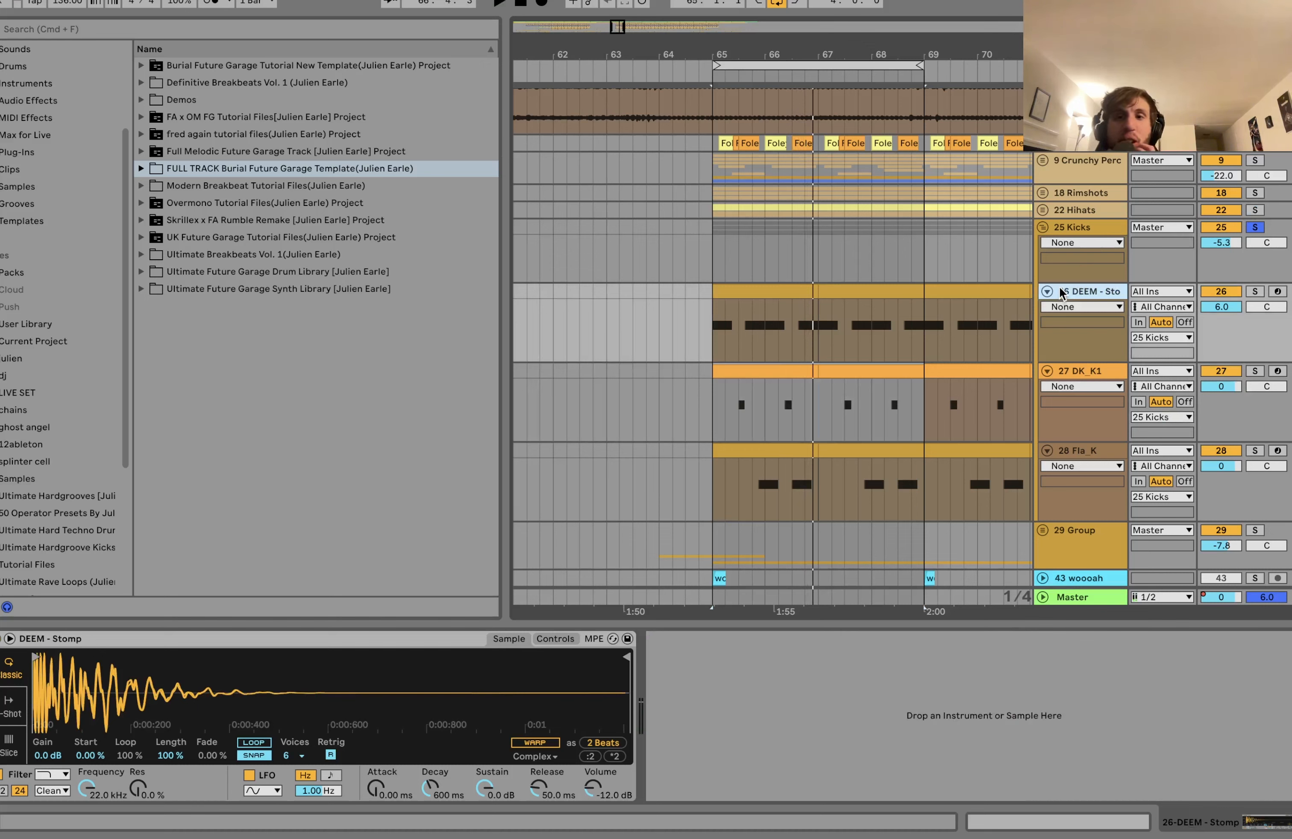
left_click(1255, 292)
key("space")
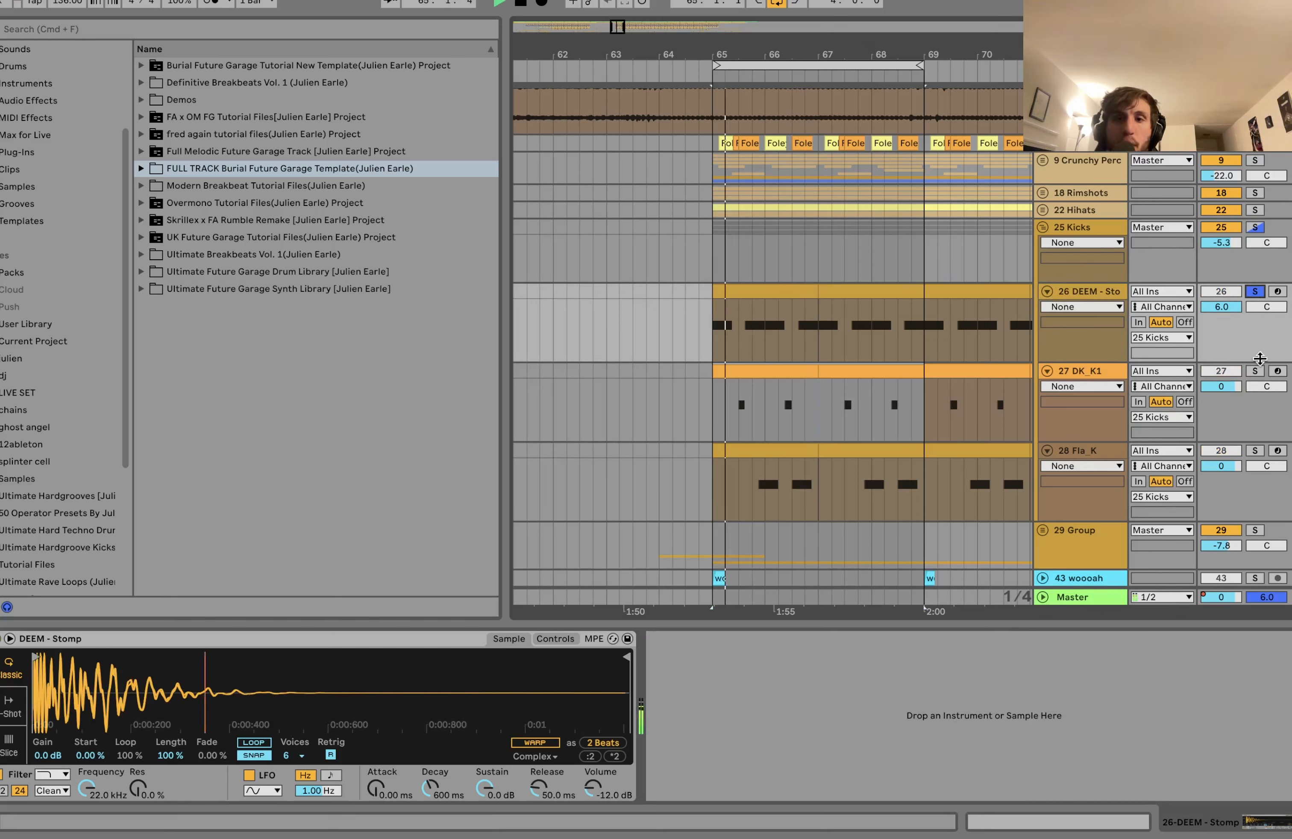
left_click(1255, 371)
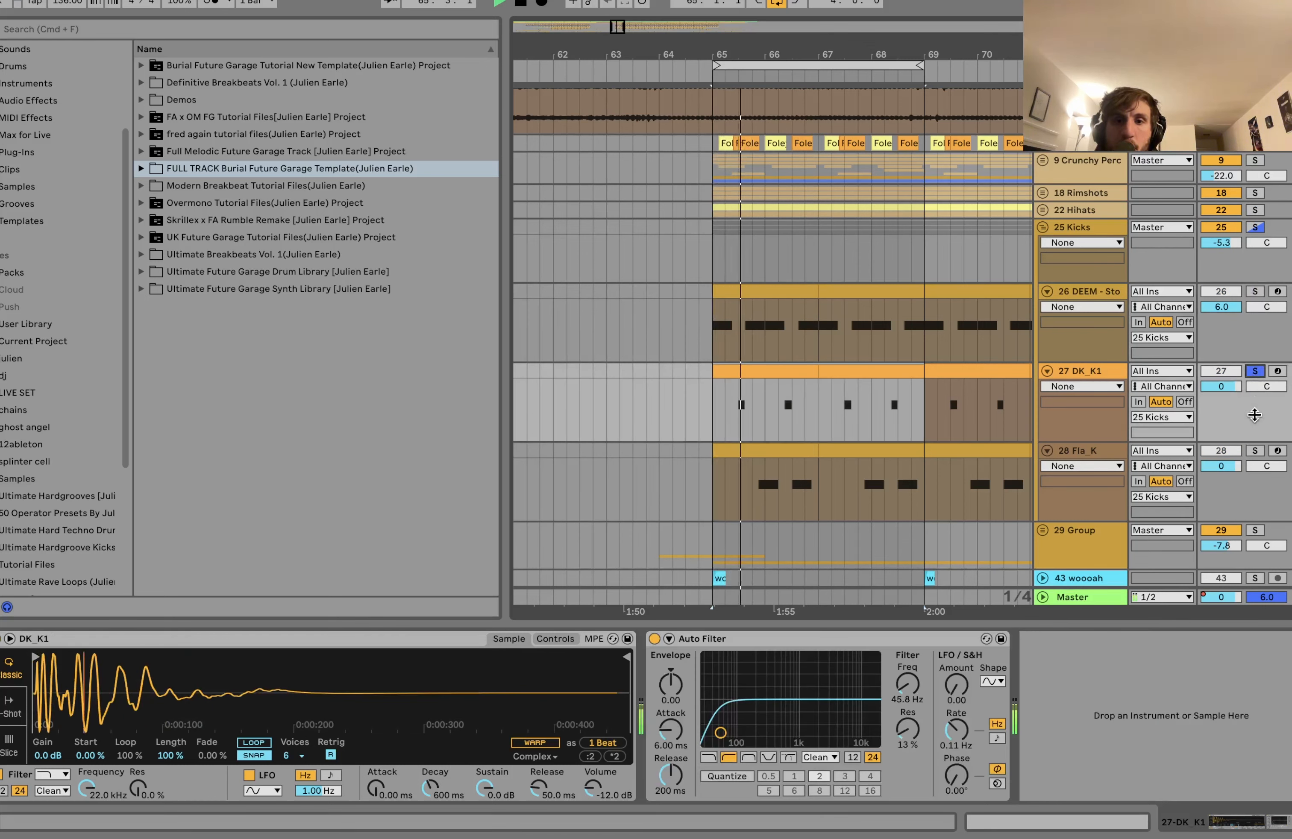
left_click(1255, 451)
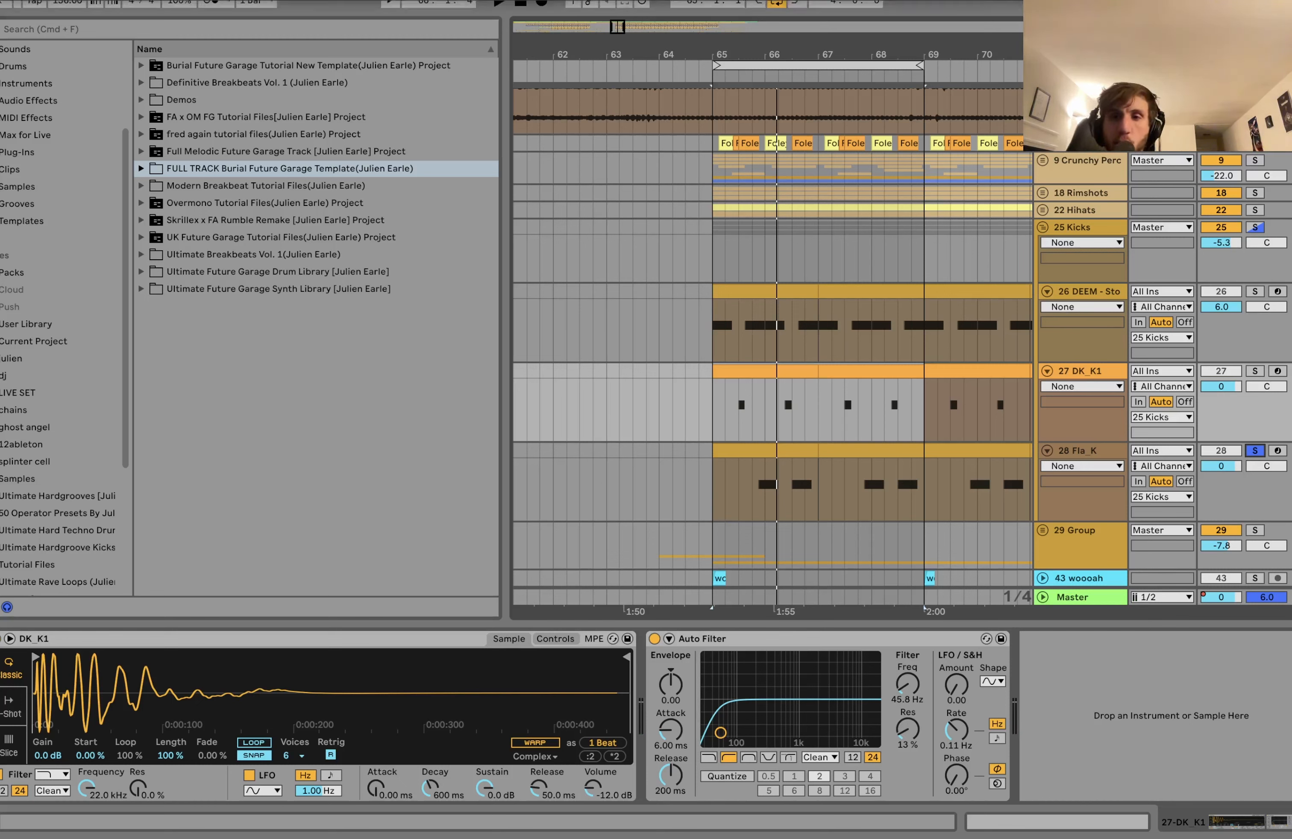
left_click(1249, 228)
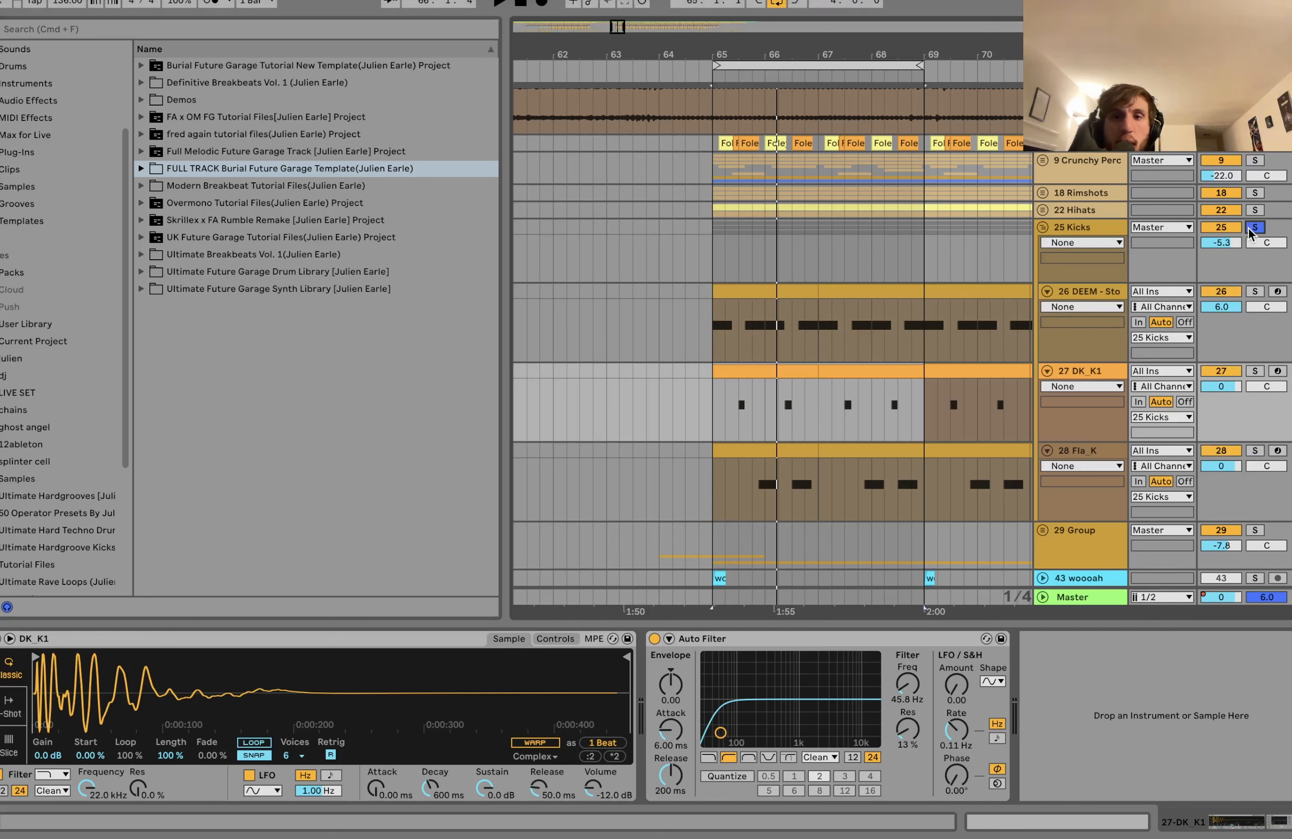
key("space")
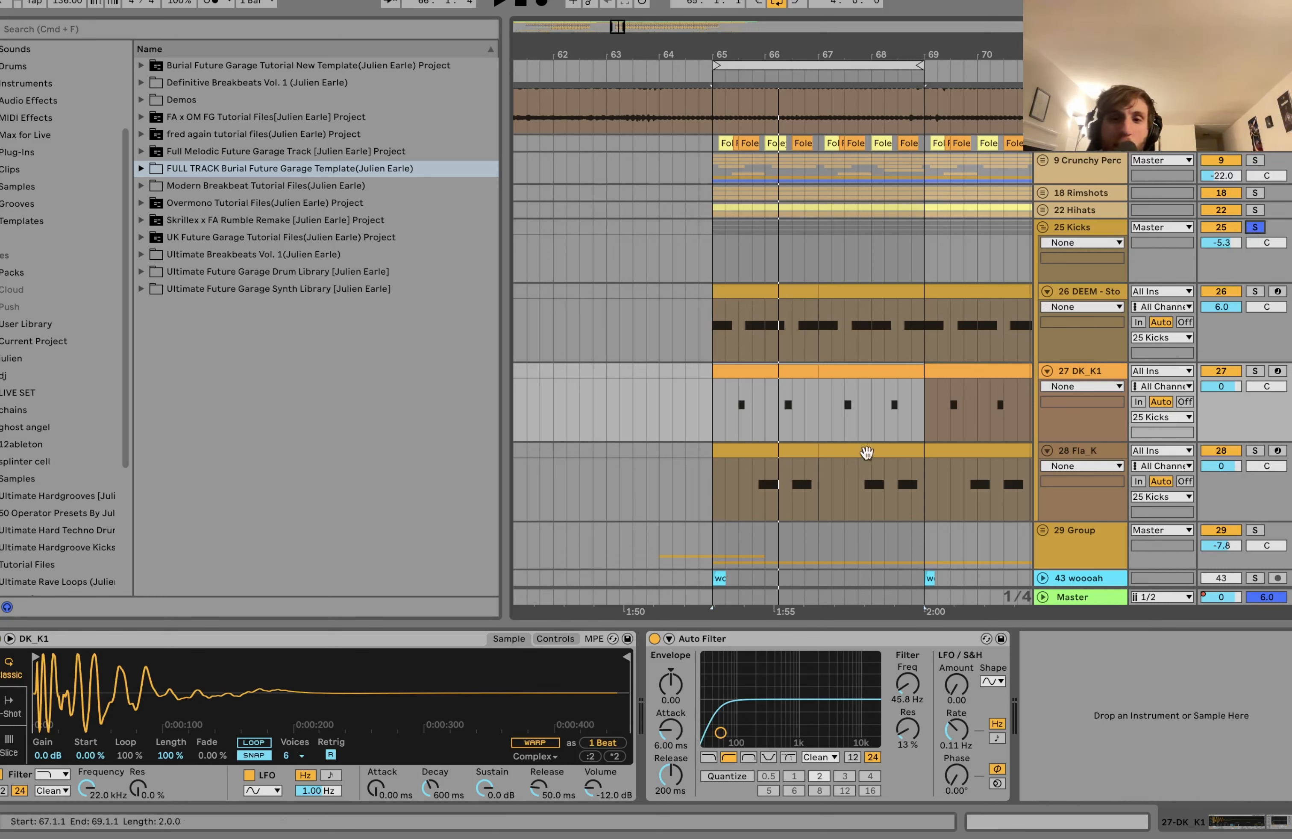
- Show the Kicks group's Auto Filter automation across the whole arrangement, first Resonance and finally Frequency
left_click(1072, 228)
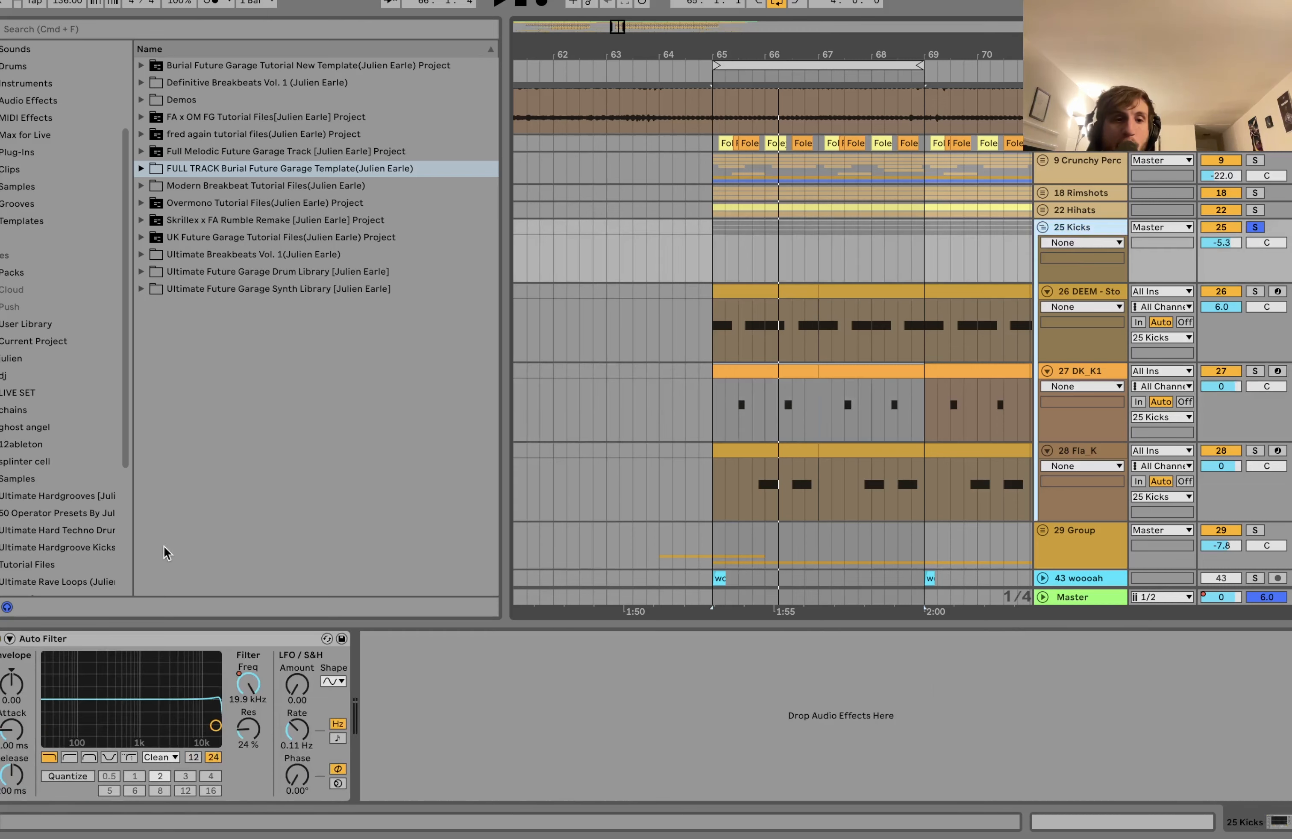
left_click(242, 736)
scroll(580, 429, "down", 10)
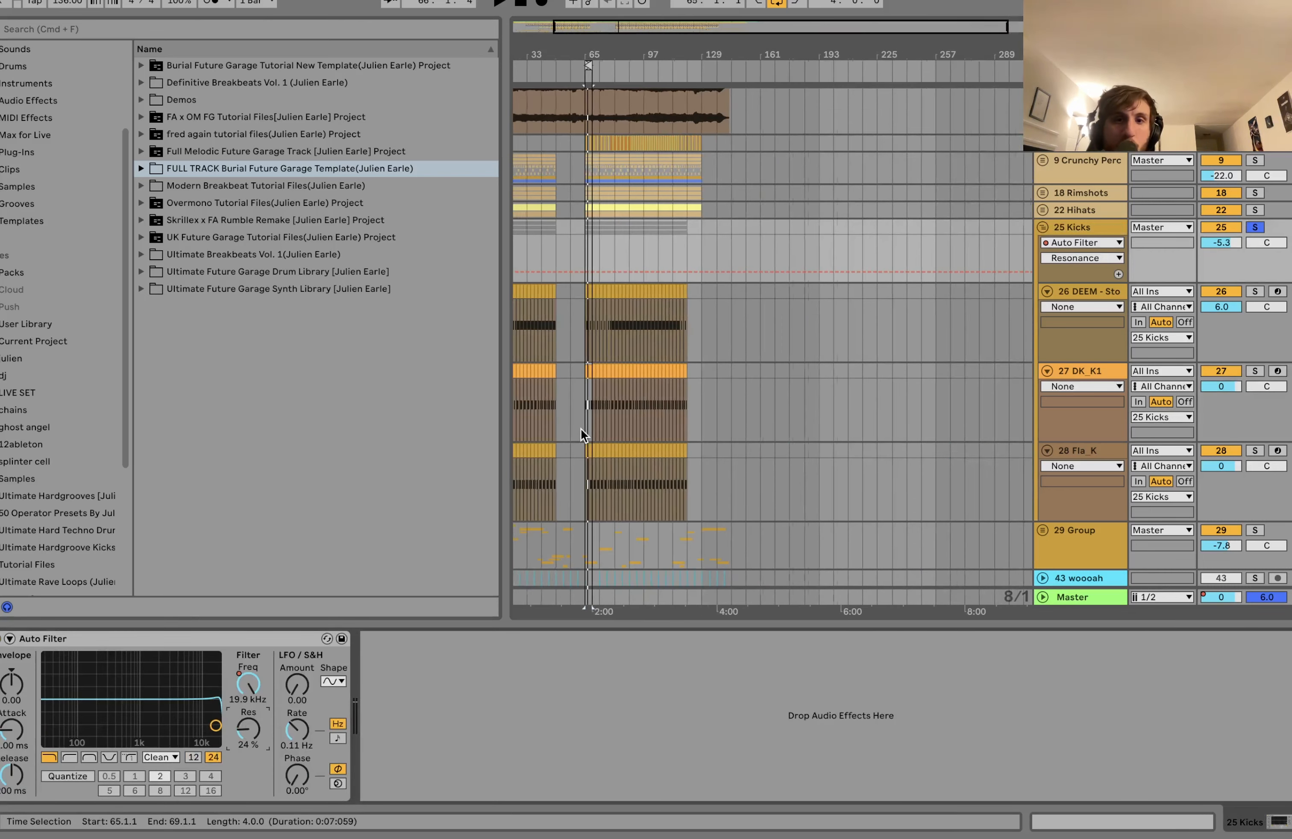
scroll(581, 429, "left", 3)
scroll(581, 430, "down", 1)
scroll(580, 429, "up", 1)
left_click(245, 691)
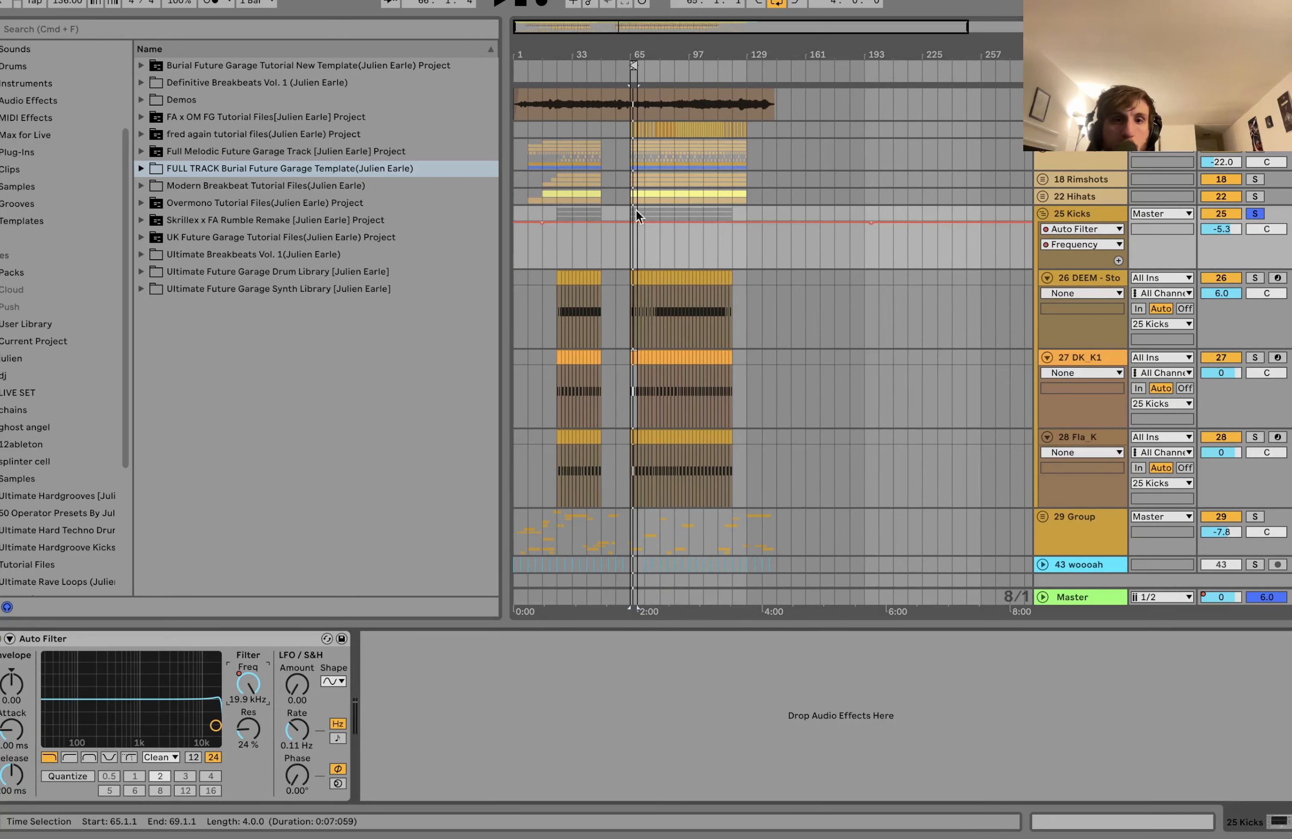
- Play the Kicks group from bar 65 and view the devices of the DK_K1, Fla_K and DEEM - Stomp tracks
key("space")
left_click(632, 251)
scroll(632, 250, "up", 10)
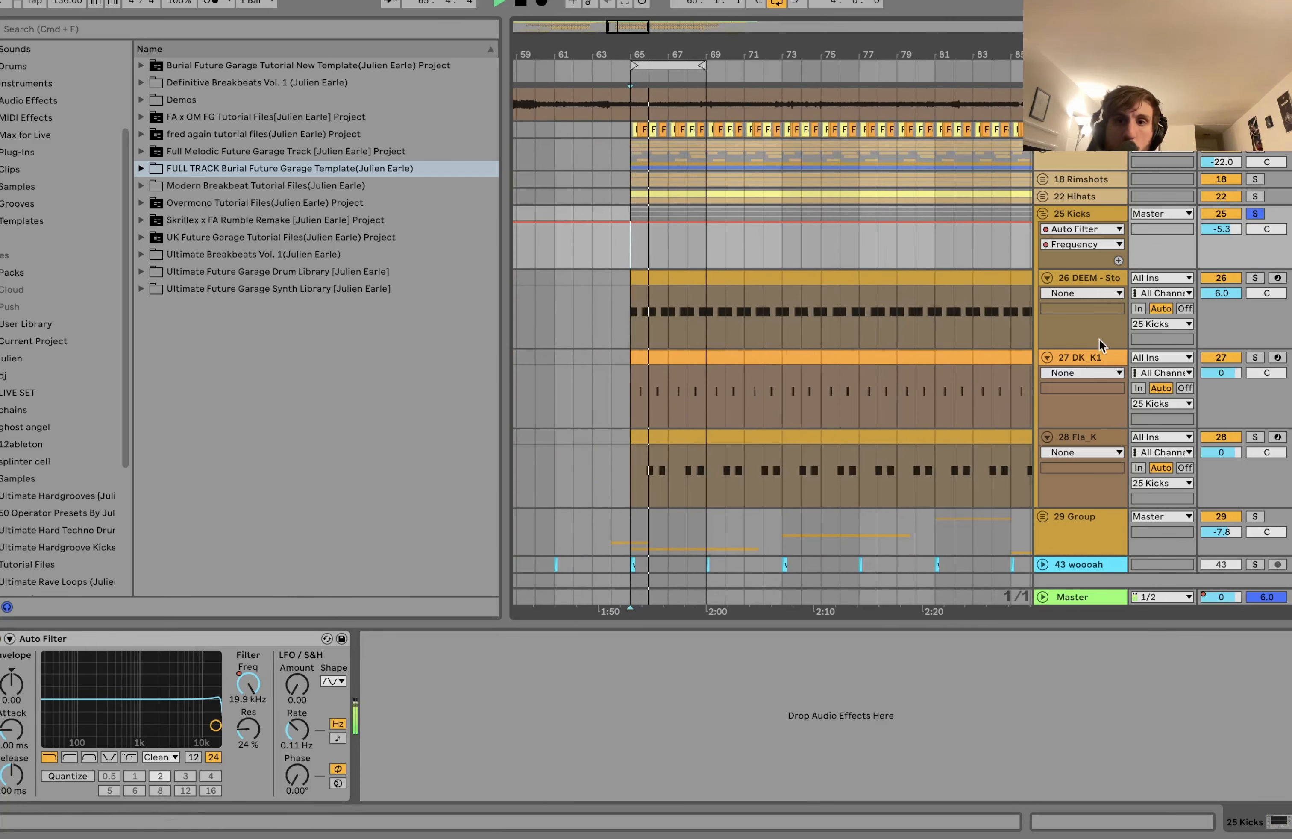
left_click(1080, 357)
left_click(1082, 437)
left_click(1094, 308)
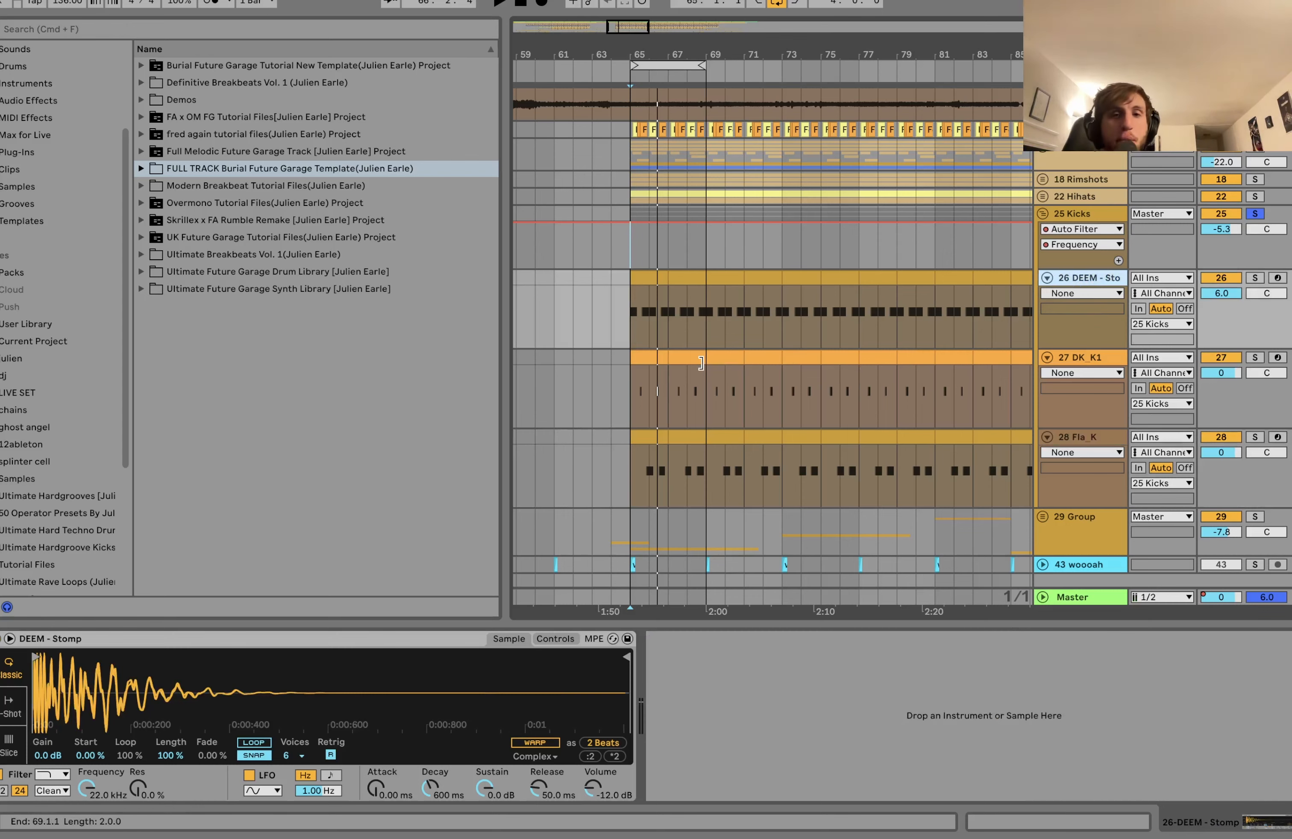
- Solo the Rimshots group, play it from bar 65, and unfold it and its three tracks to show their note patterns
scroll(701, 348, "up", 3)
scroll(701, 327, "down", 10)
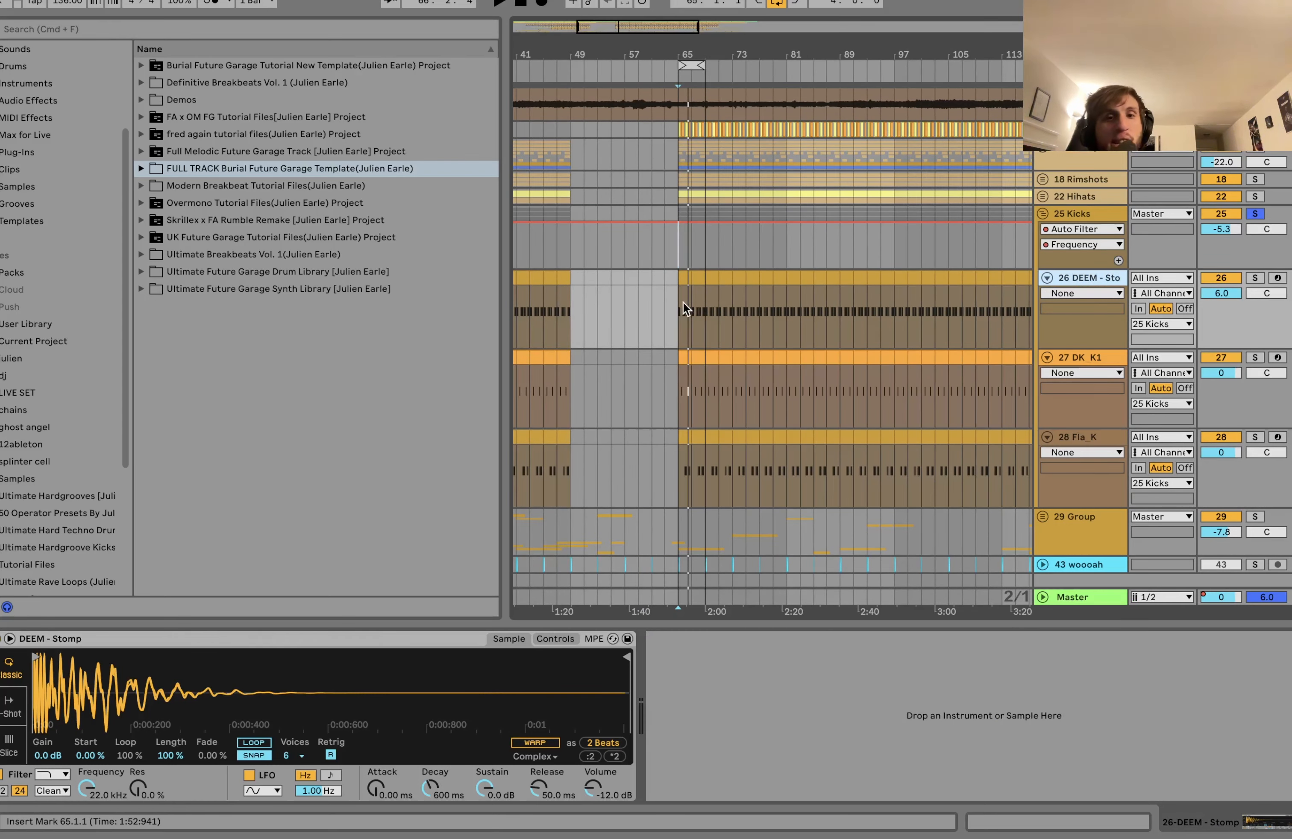
scroll(683, 302, "up", 5)
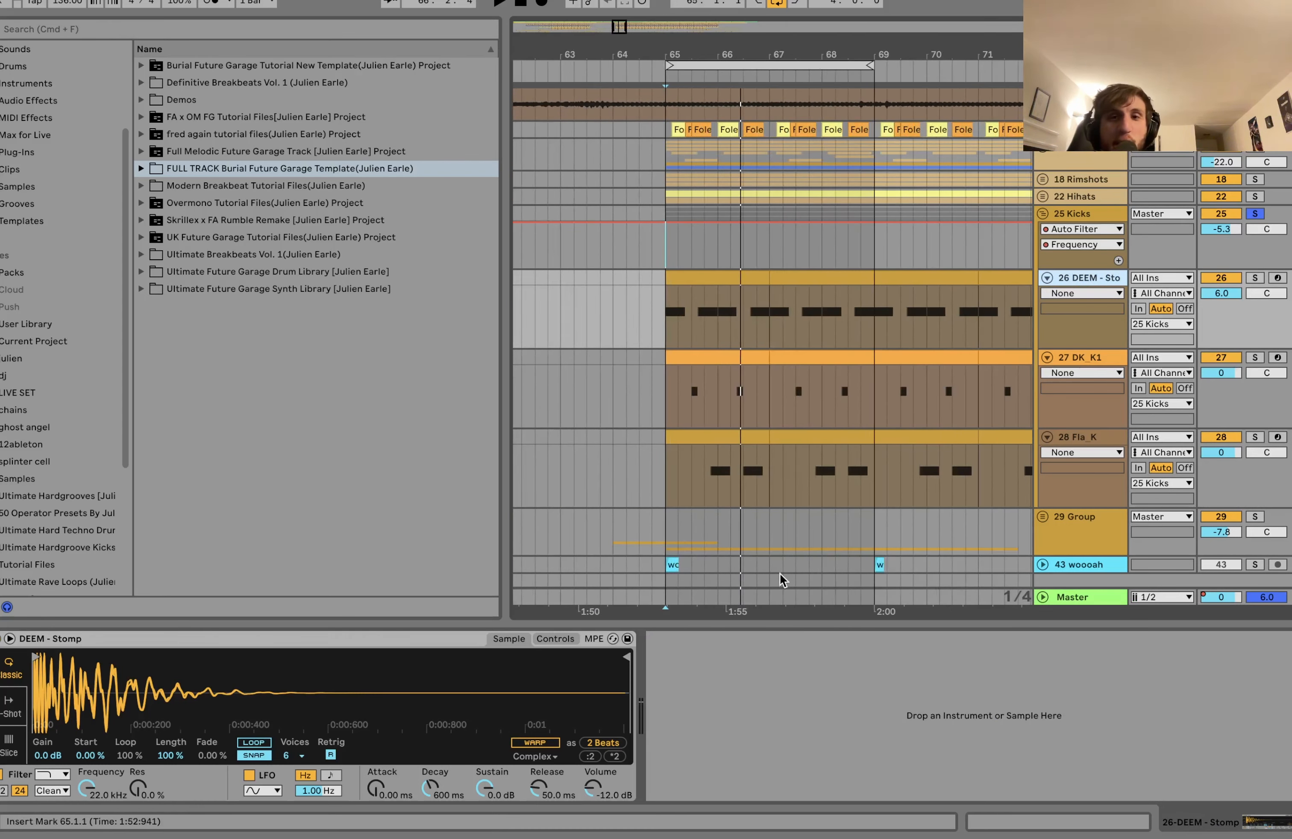
left_click(1256, 180)
left_click(1039, 180)
left_click(1068, 180)
key("space")
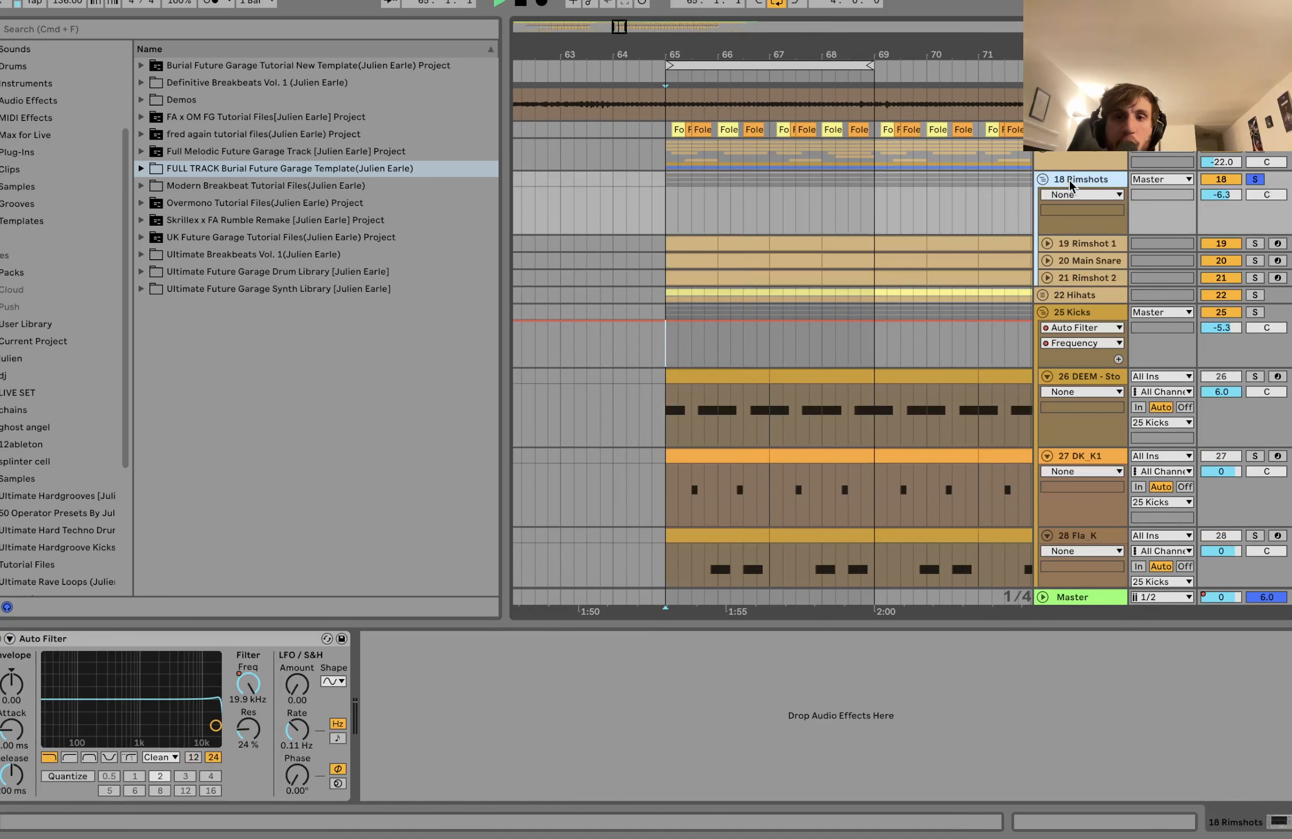
left_click(1078, 274, "shift")
key("u")
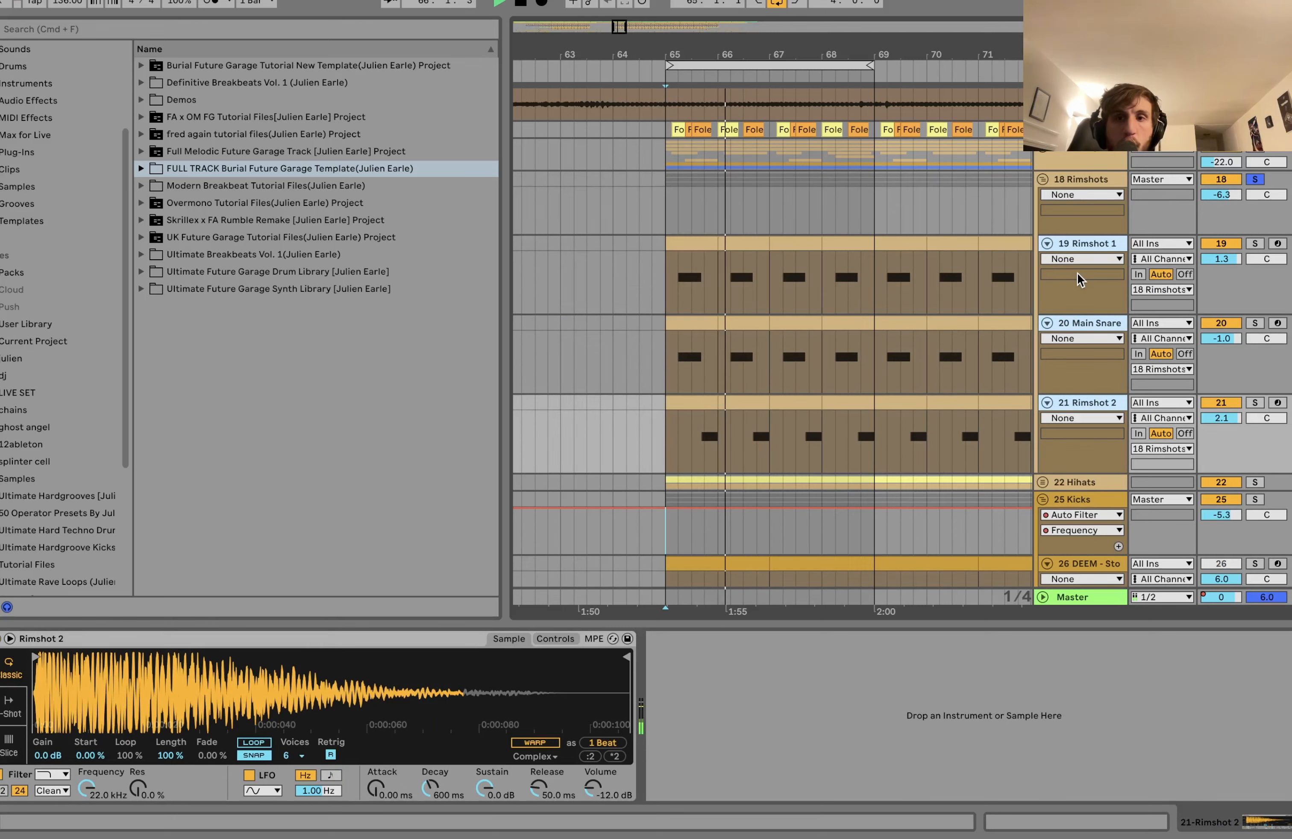
key("space")
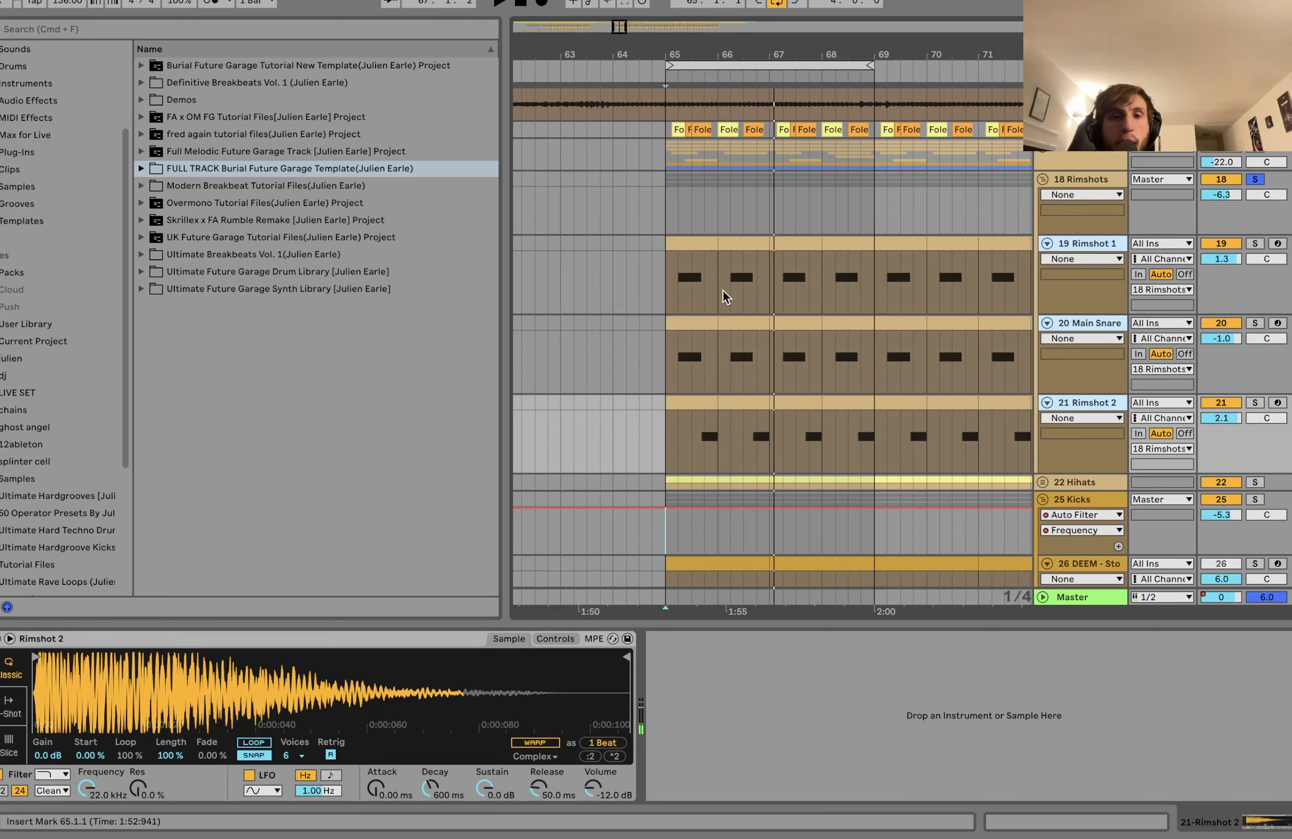
- Examine the Main Snare notes from beat 65.2 and the Rimshot 2 notes in bar 65, playing that passage
scroll(696, 295, "up", 6)
left_click(650, 357)
key("space")
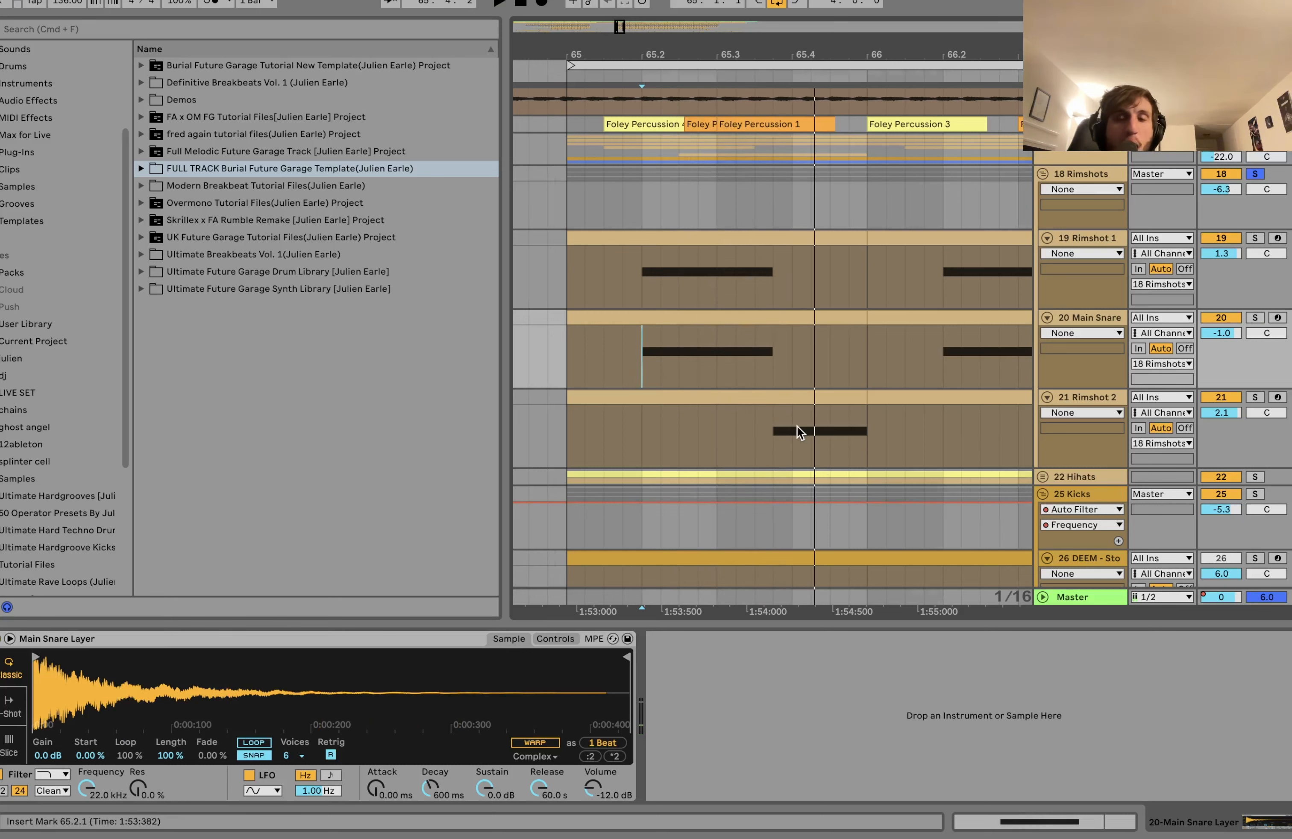
scroll(796, 426, "down", 4)
scroll(797, 426, "down", 1)
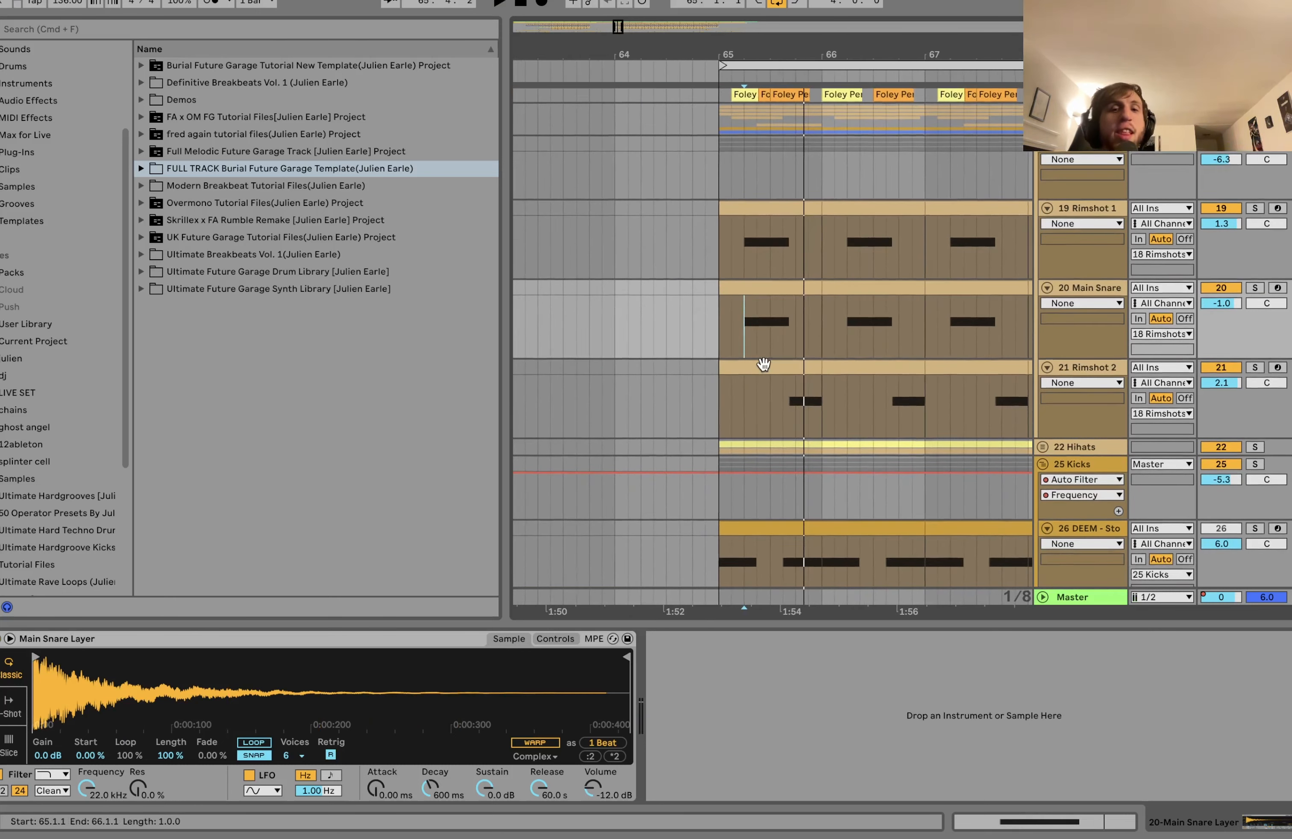
left_click(761, 368)
scroll(759, 367, "down", 4)
scroll(759, 367, "down", 2)
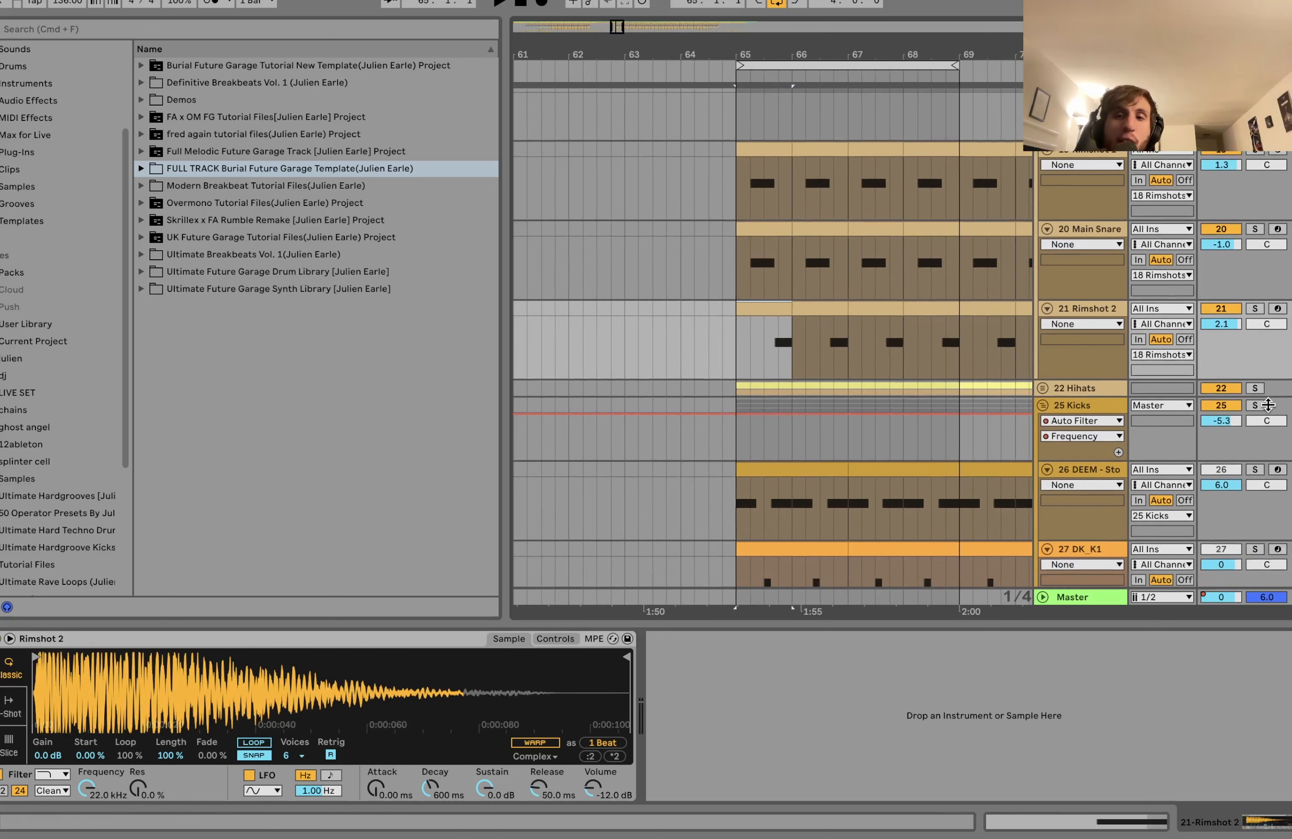
- Solo the Kicks group, show its Auto Filter, and play from bar 65
left_click(1255, 406)
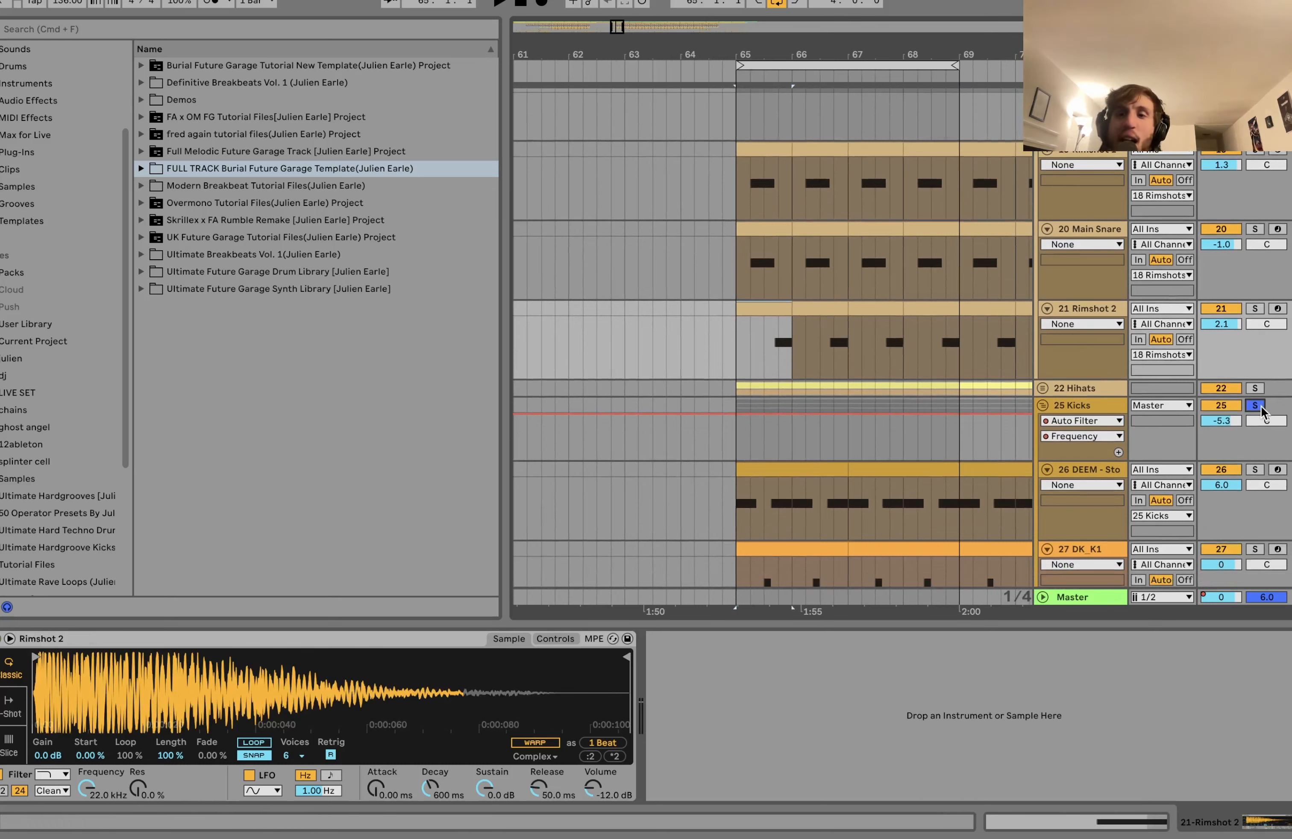
left_click(1062, 404)
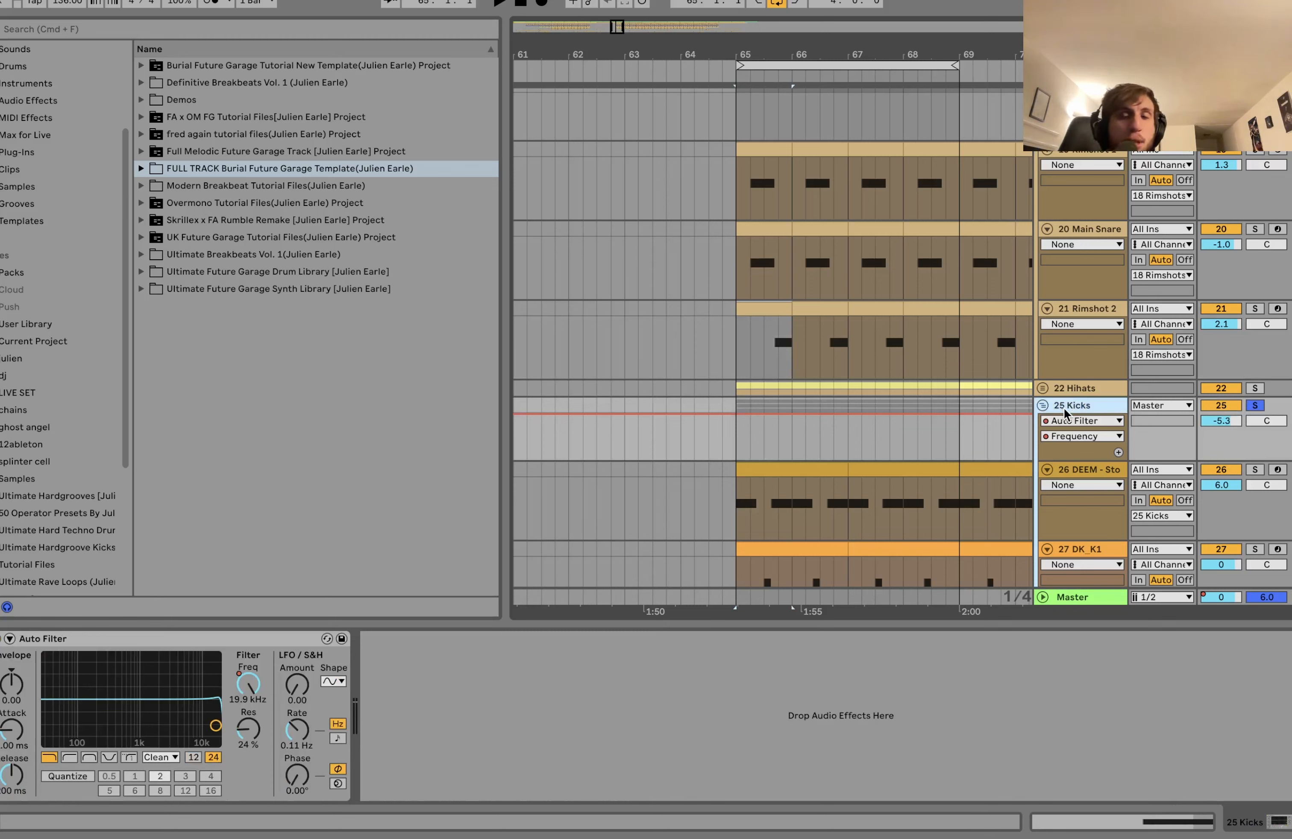
key("space")
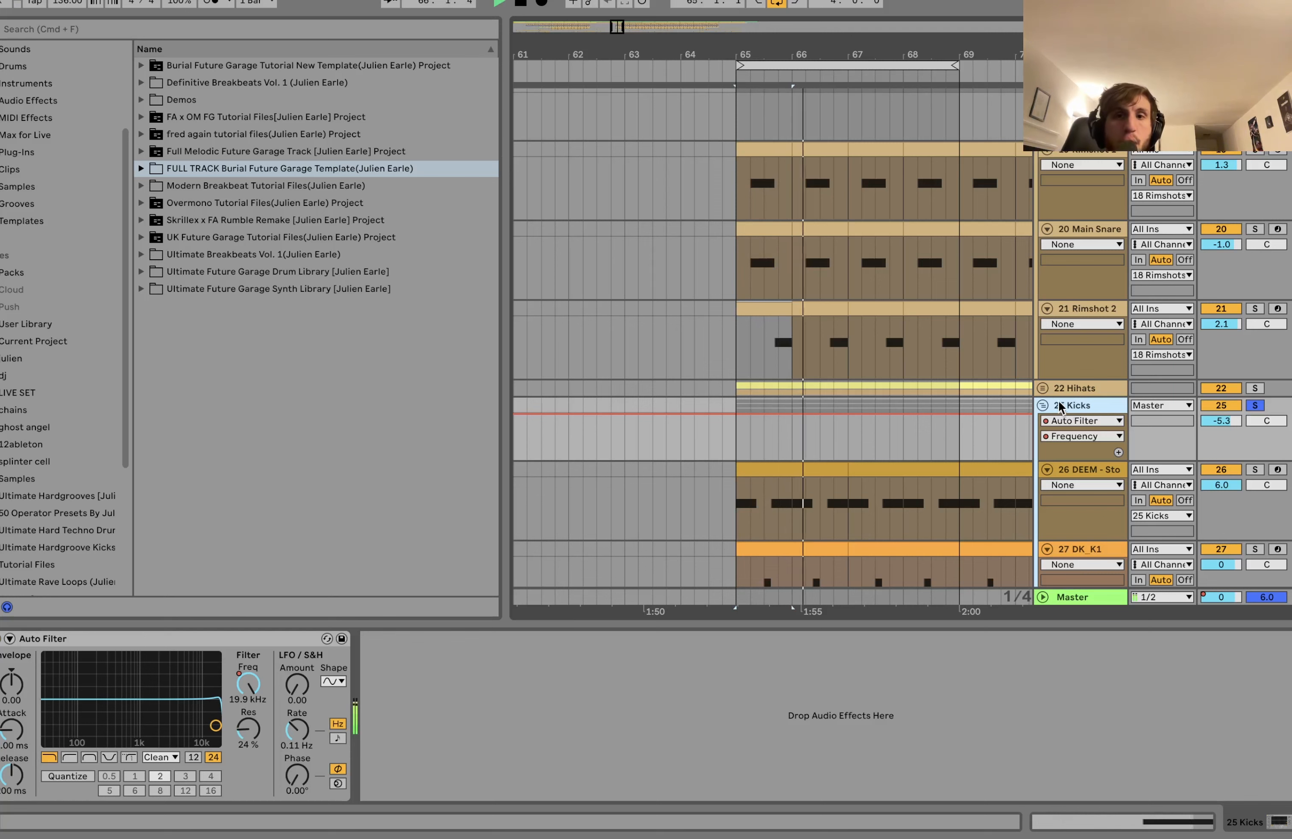
- Unfold the Hihats group and its Hihat 1 track, soloing the group first and Hihat 1 last
left_click(1042, 388)
left_click(1255, 388)
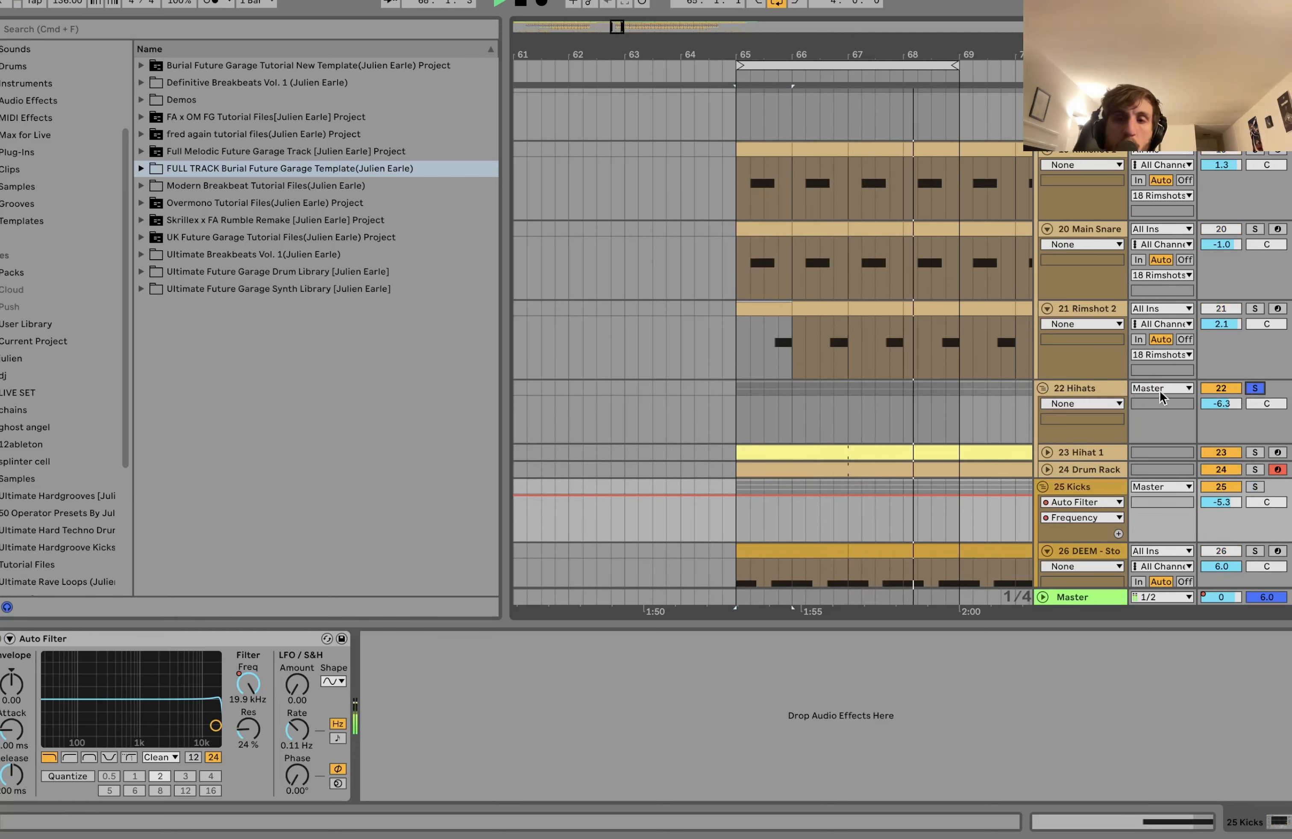
left_click(1047, 452)
scroll(1225, 414, "down", 3)
left_click(1256, 392)
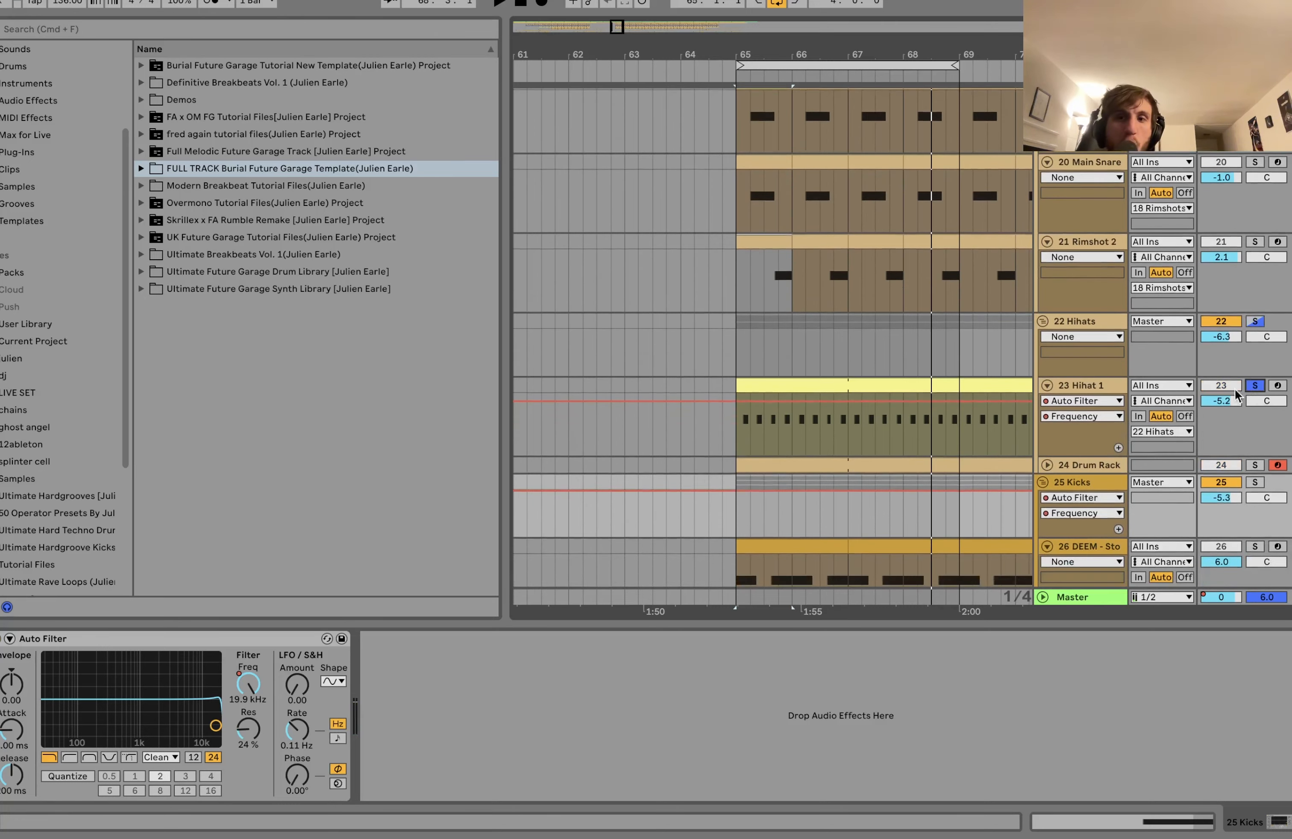
- Play the soloed Hihat 1 track from bar 65 and show its sampler's control settings
key("space")
left_click(1114, 425)
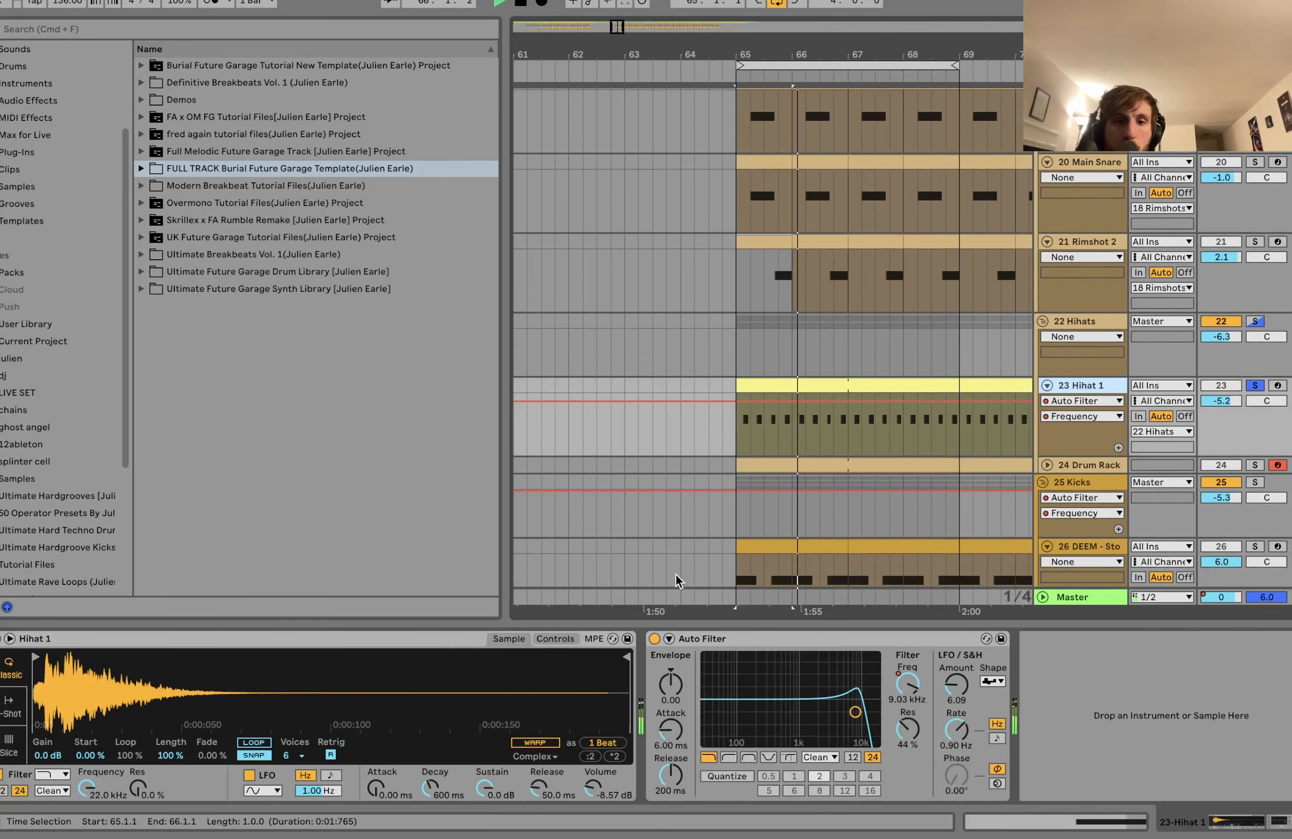
left_click(555, 639)
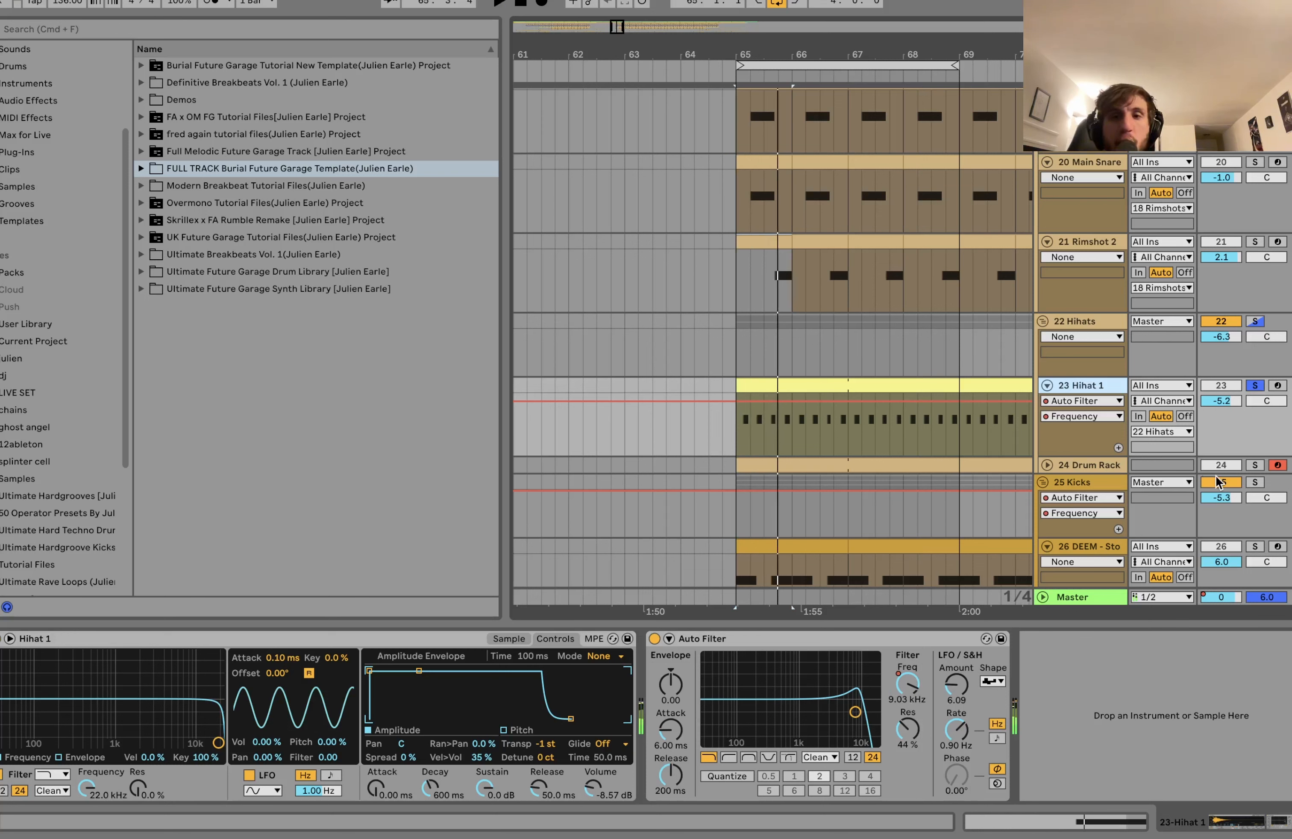
- Audition the Drum Rack hi-hat track soloed with its devices shown, and solo the whole Hihats group
left_click(1257, 466)
left_click(1111, 465)
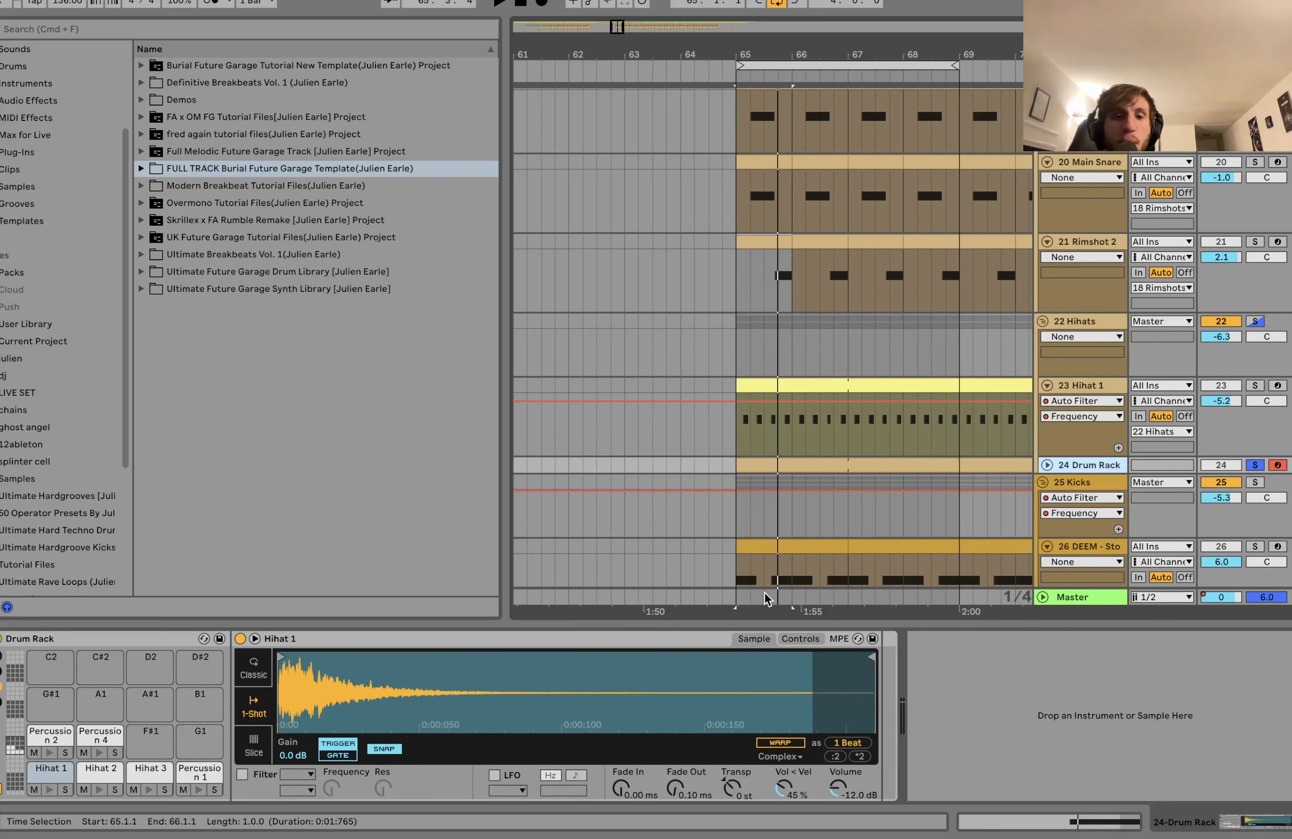
left_click(1255, 320)
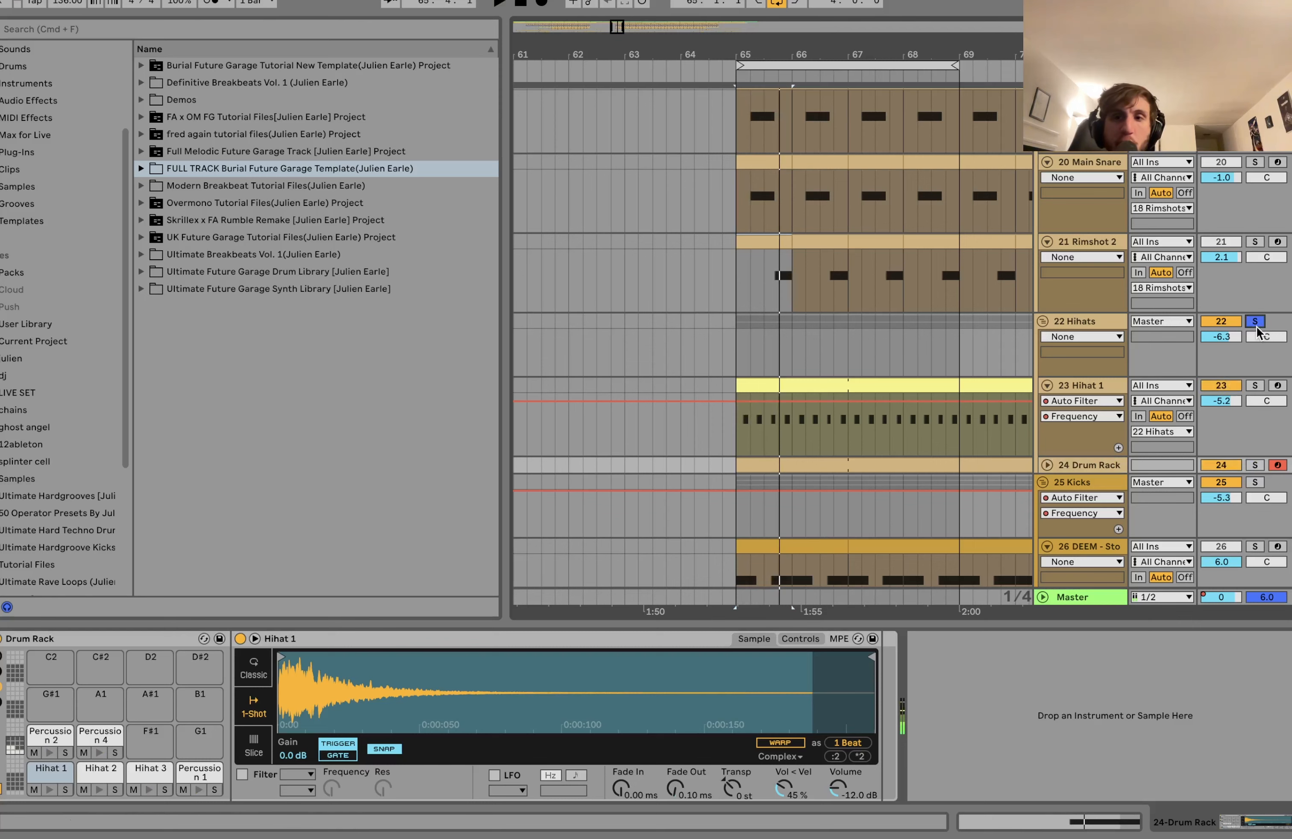
- Solo the Rimshots and Kicks groups together with Hihats, and fold all three drum groups
scroll(1082, 307, "up", 4)
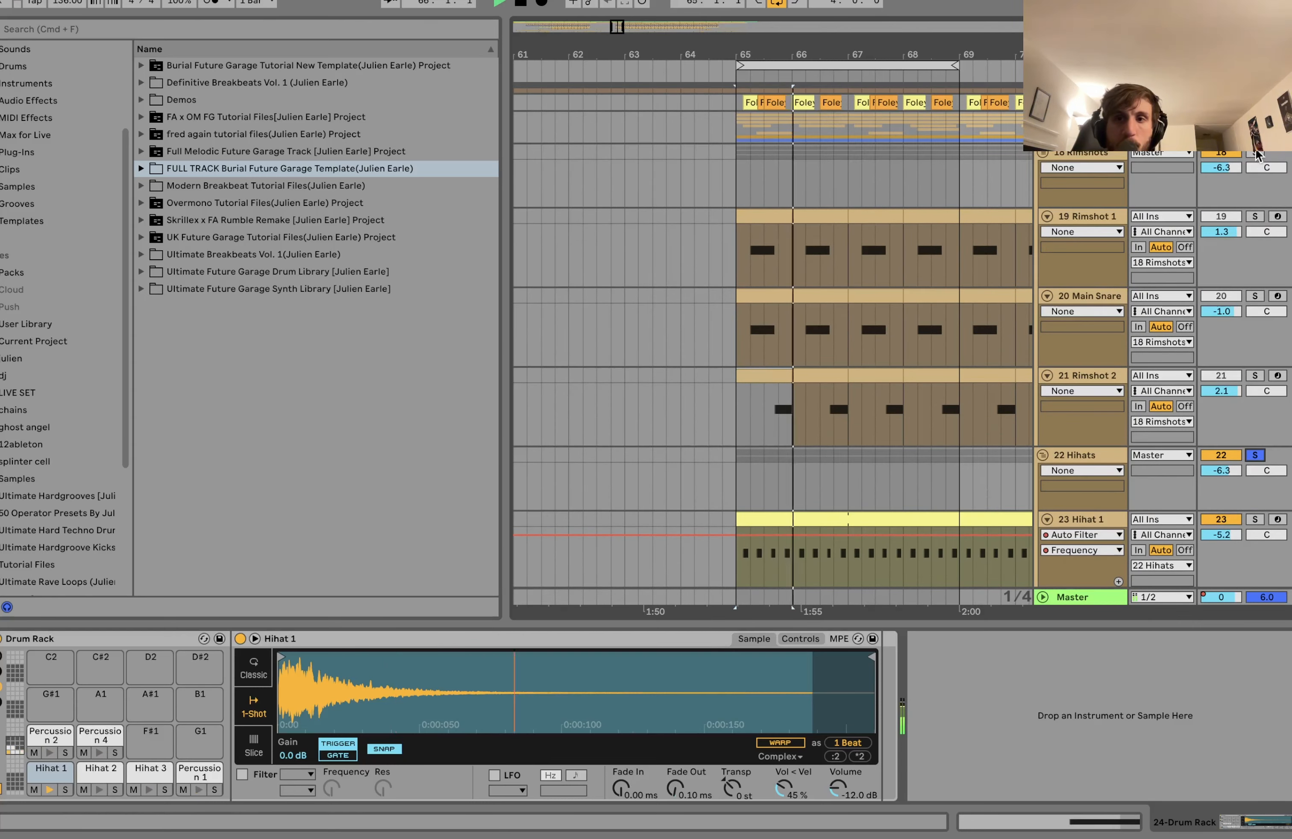
scroll(1247, 296, "down", 10)
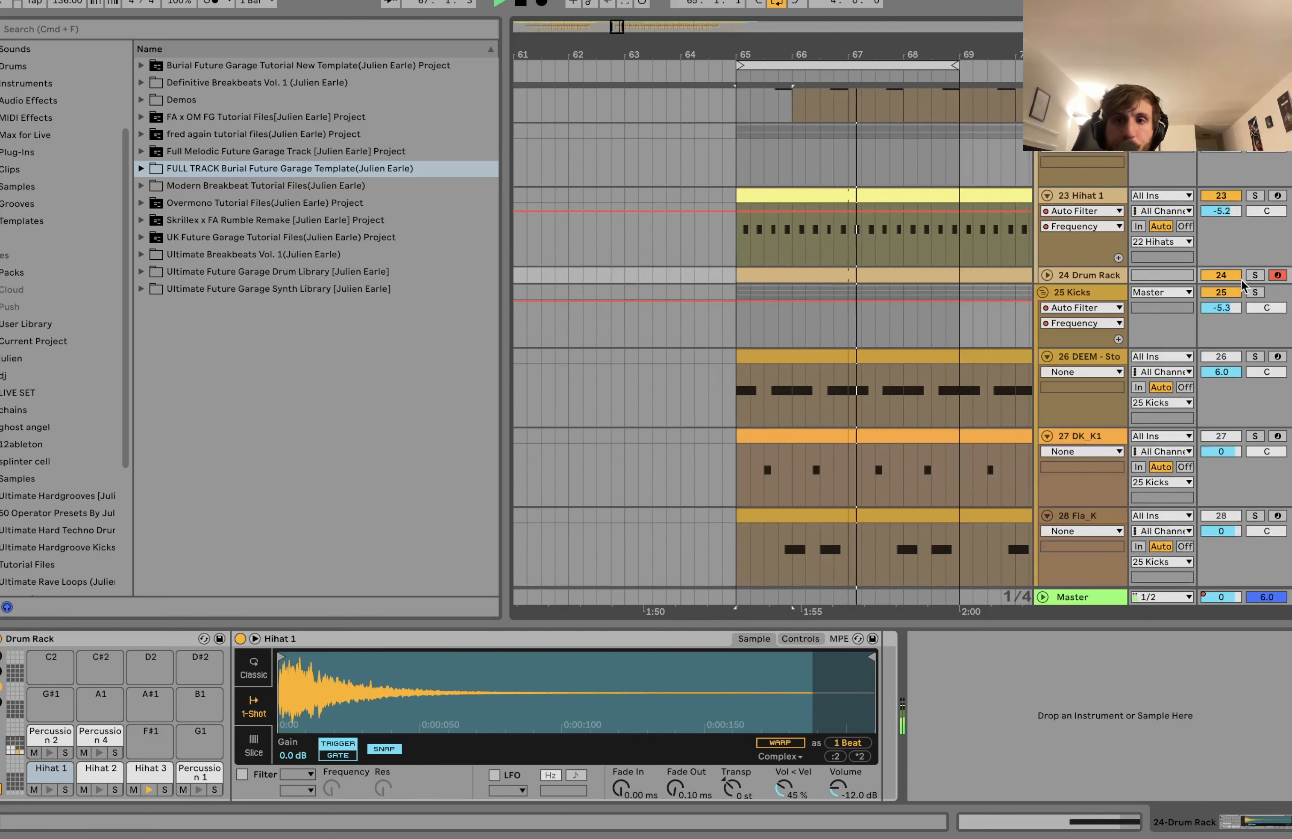
scroll(1248, 297, "up", 15)
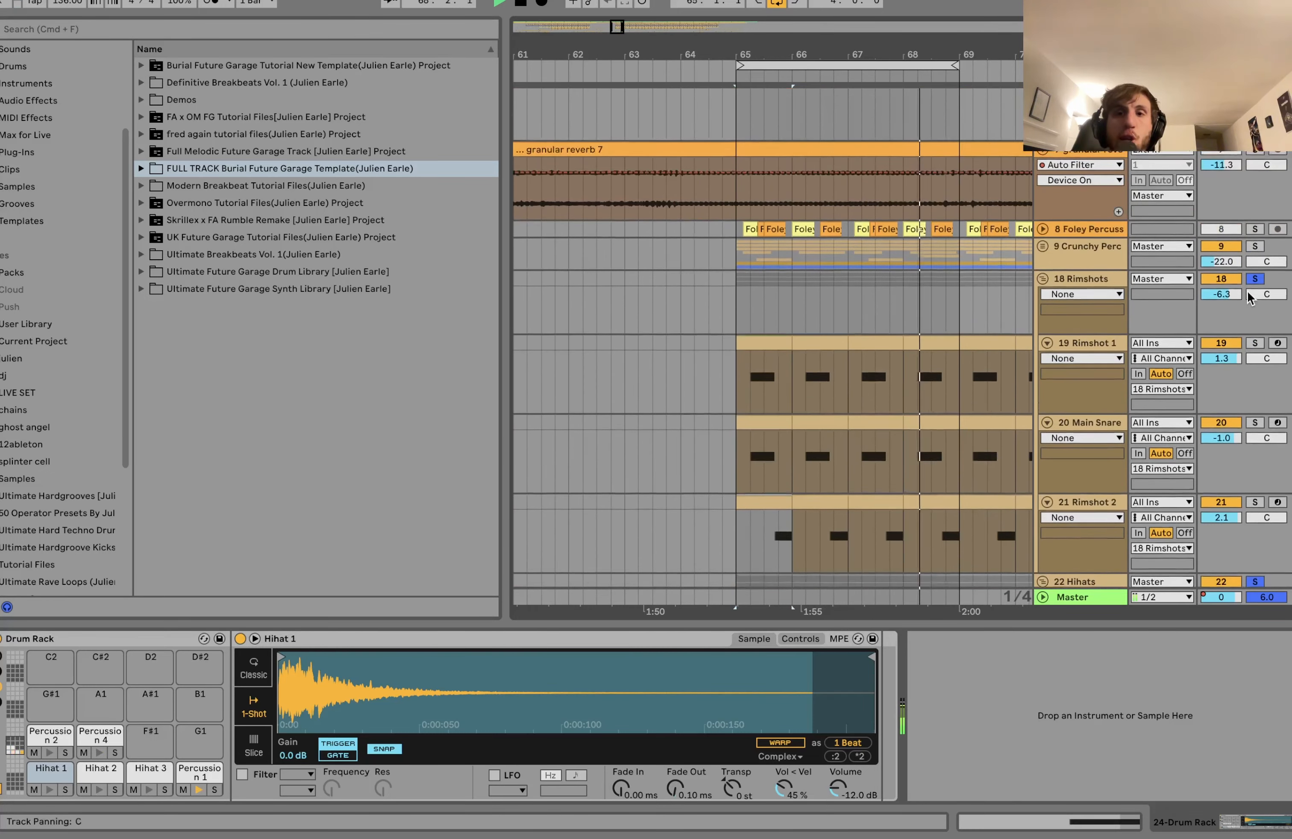
left_click(1043, 306)
left_click(1047, 323)
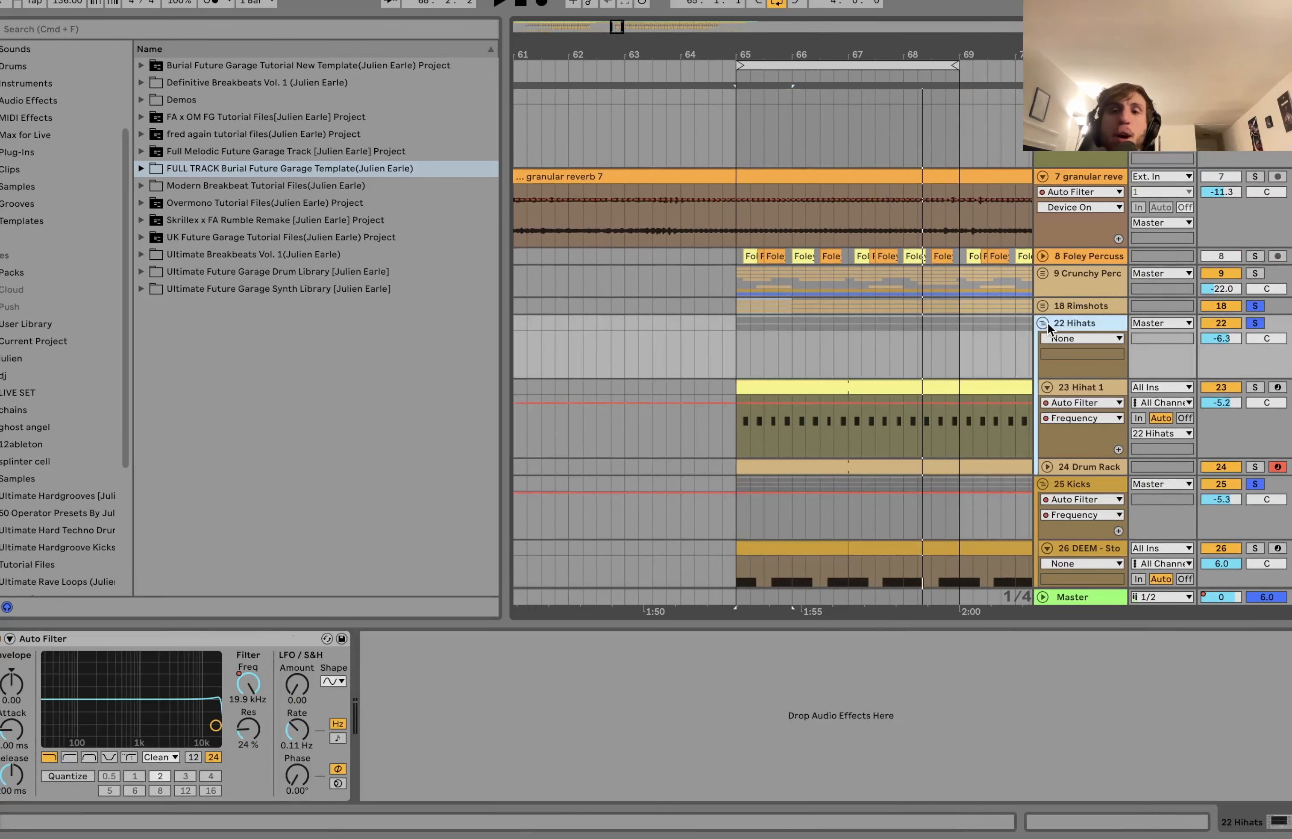
left_click(1046, 323)
left_click(1040, 341)
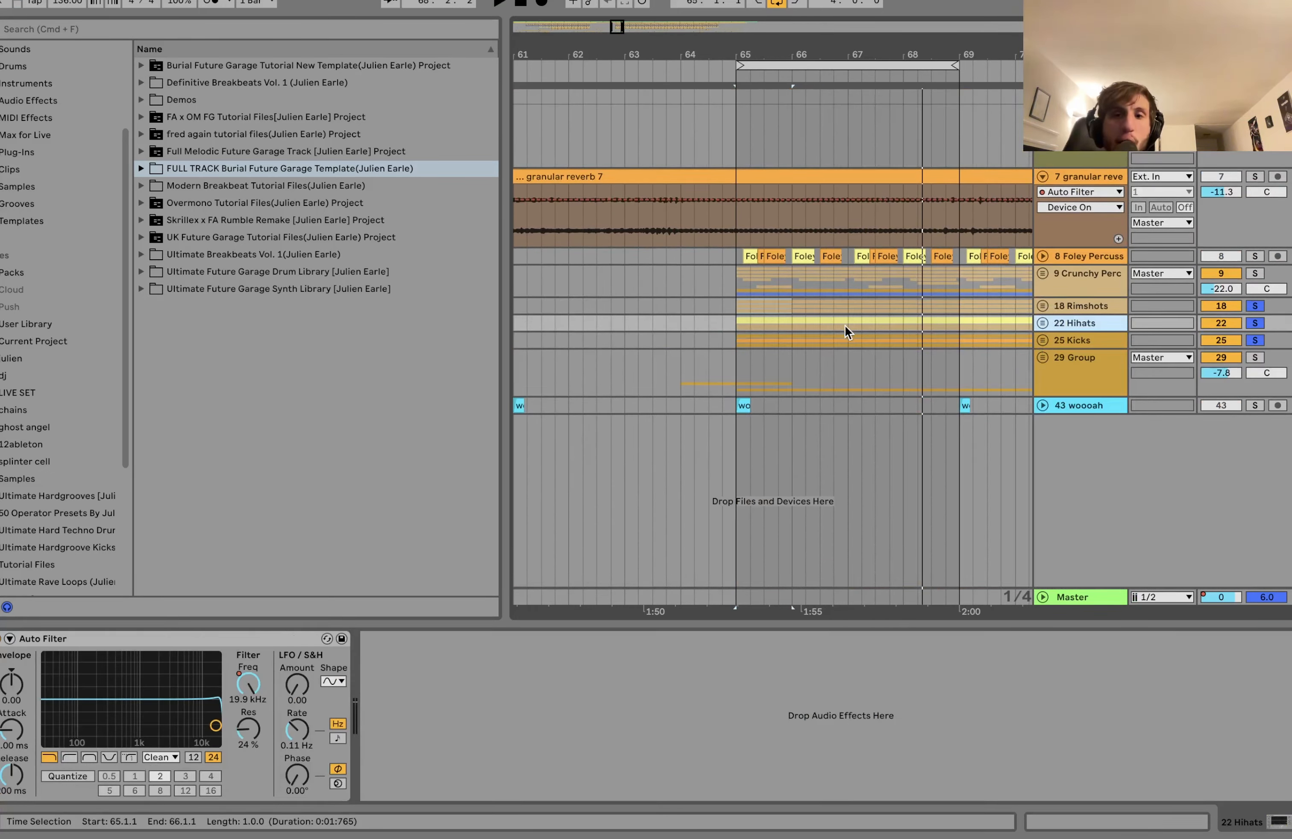
- Play the soloed Rimshots, Hihats and Kicks groups together from bar 73
key("minus")
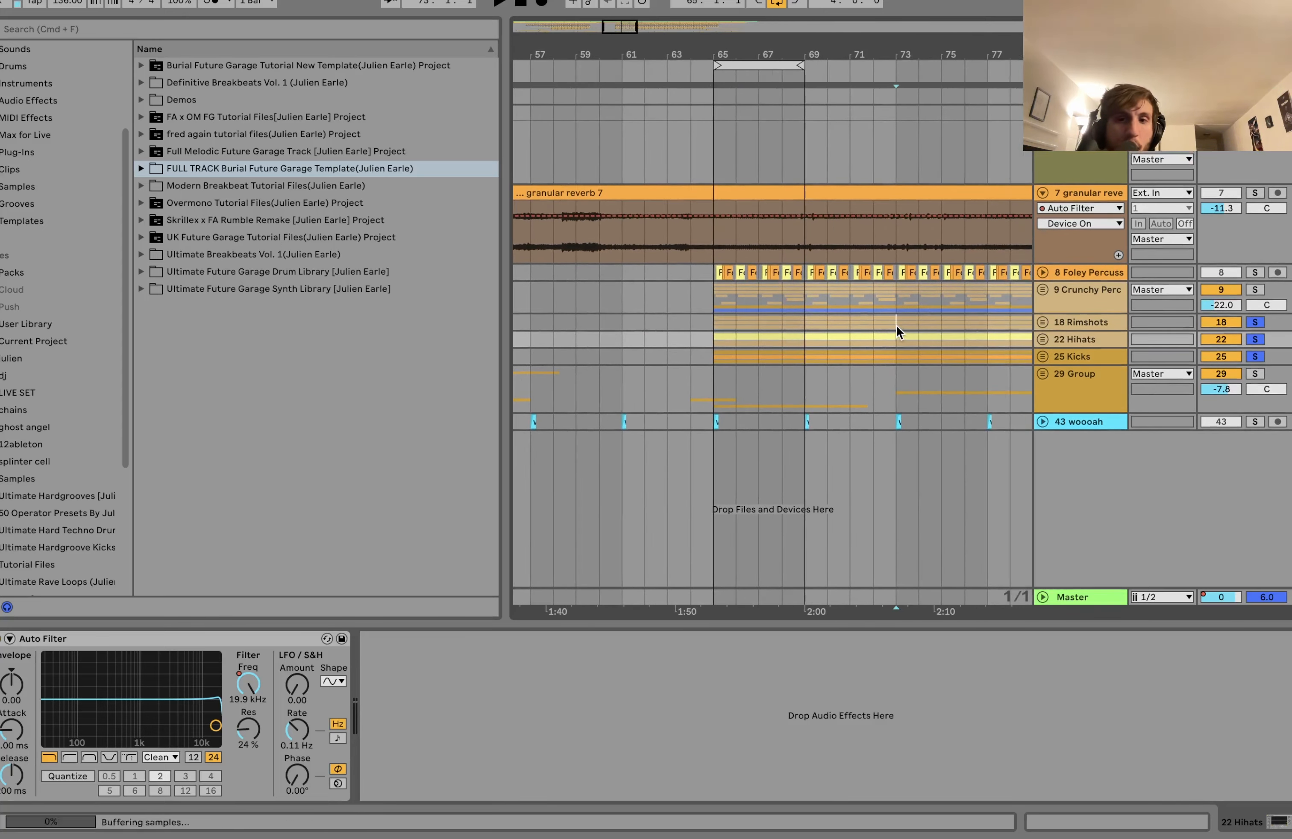
left_click(895, 328)
scroll(896, 331, "down", 5)
key("space")
scroll(895, 330, "right", 3)
scroll(895, 330, "up", 2)
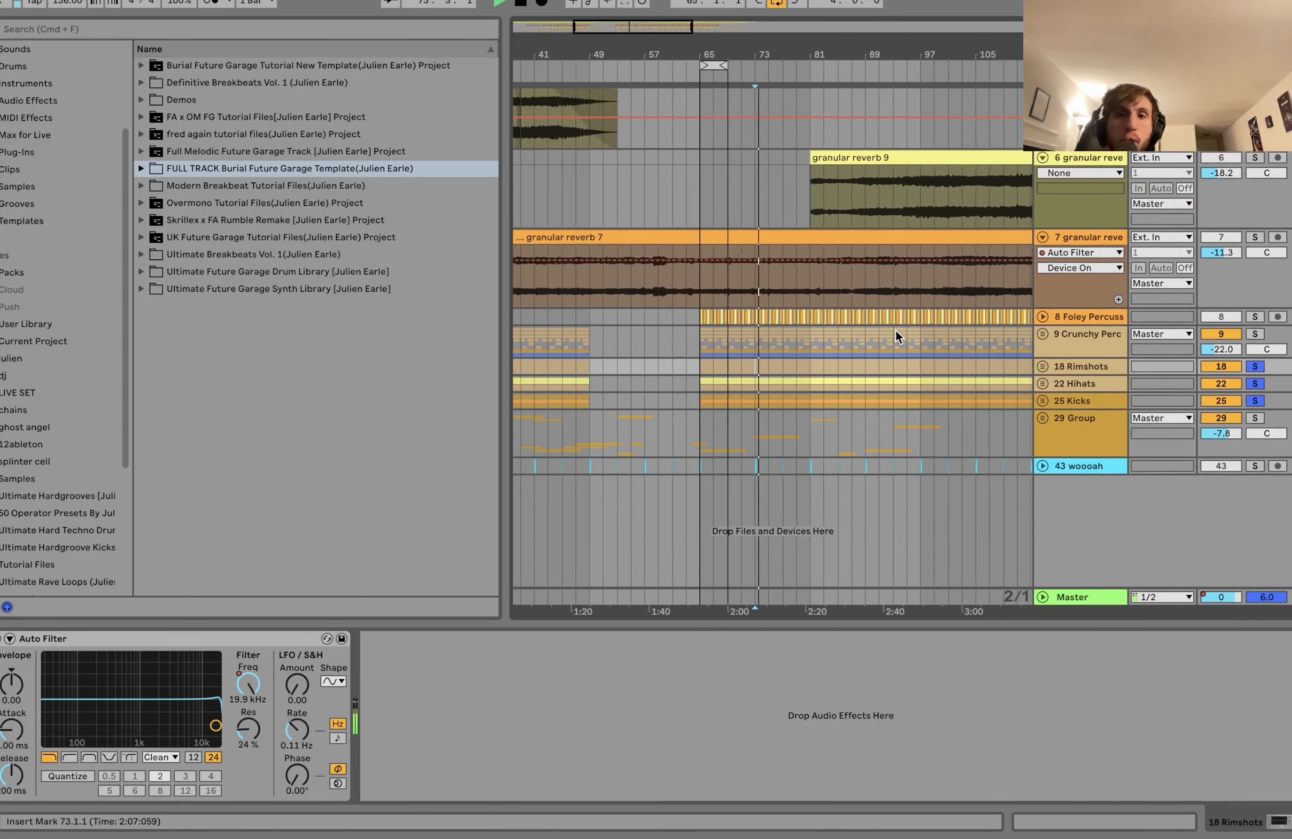
scroll(896, 330, "down", 2)
scroll(994, 357, "right", 1)
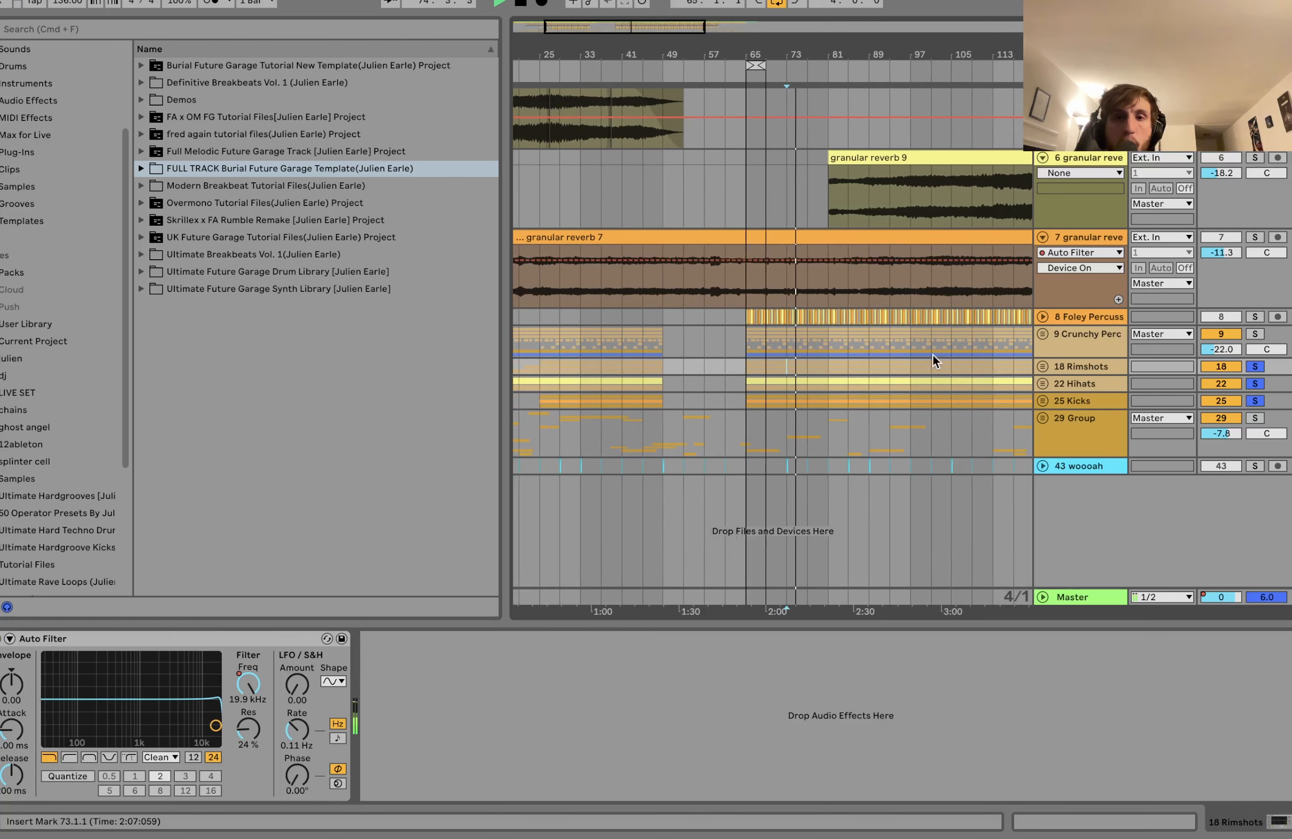
scroll(826, 331, "up", 4)
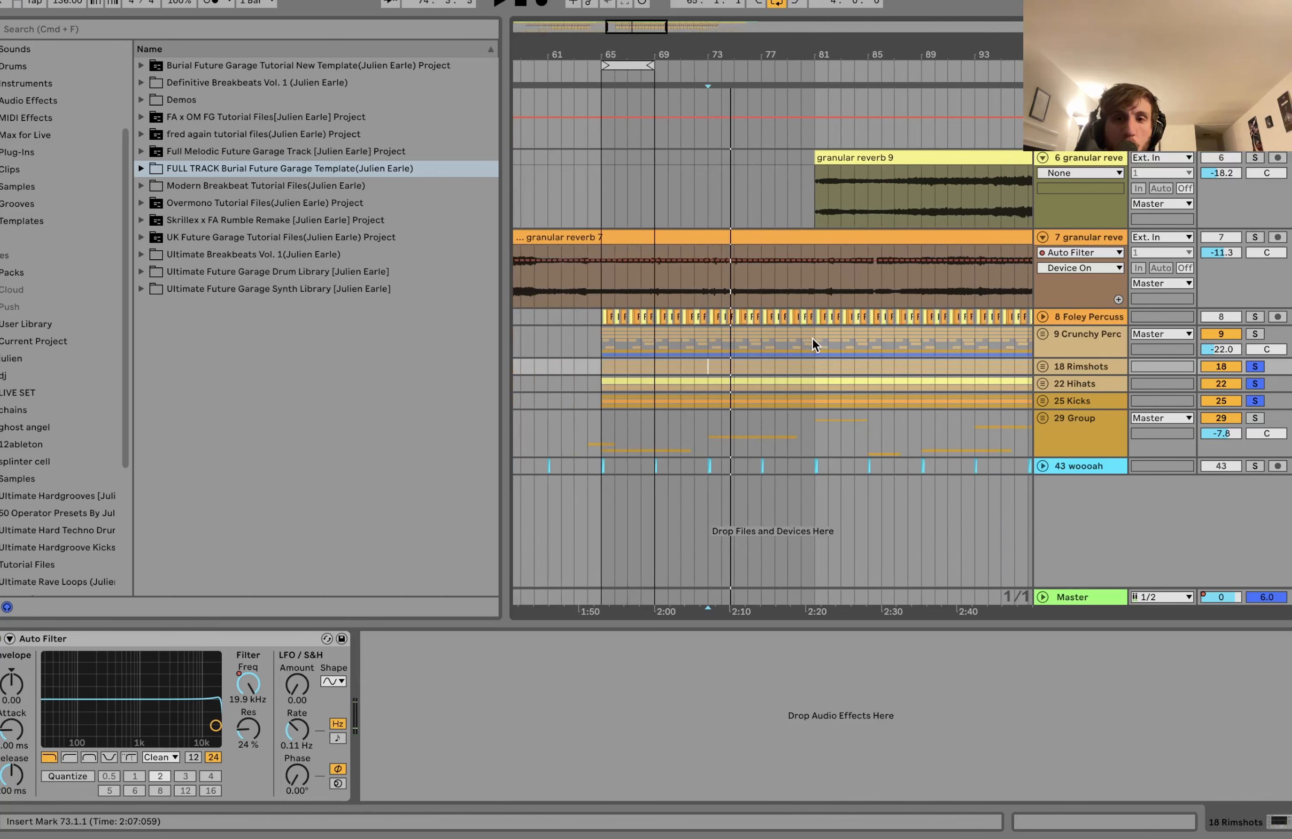
- Add the Crunchy Perc group to the soloed drums, play from bar 73, and unfold the group
left_click(1254, 334)
key("space")
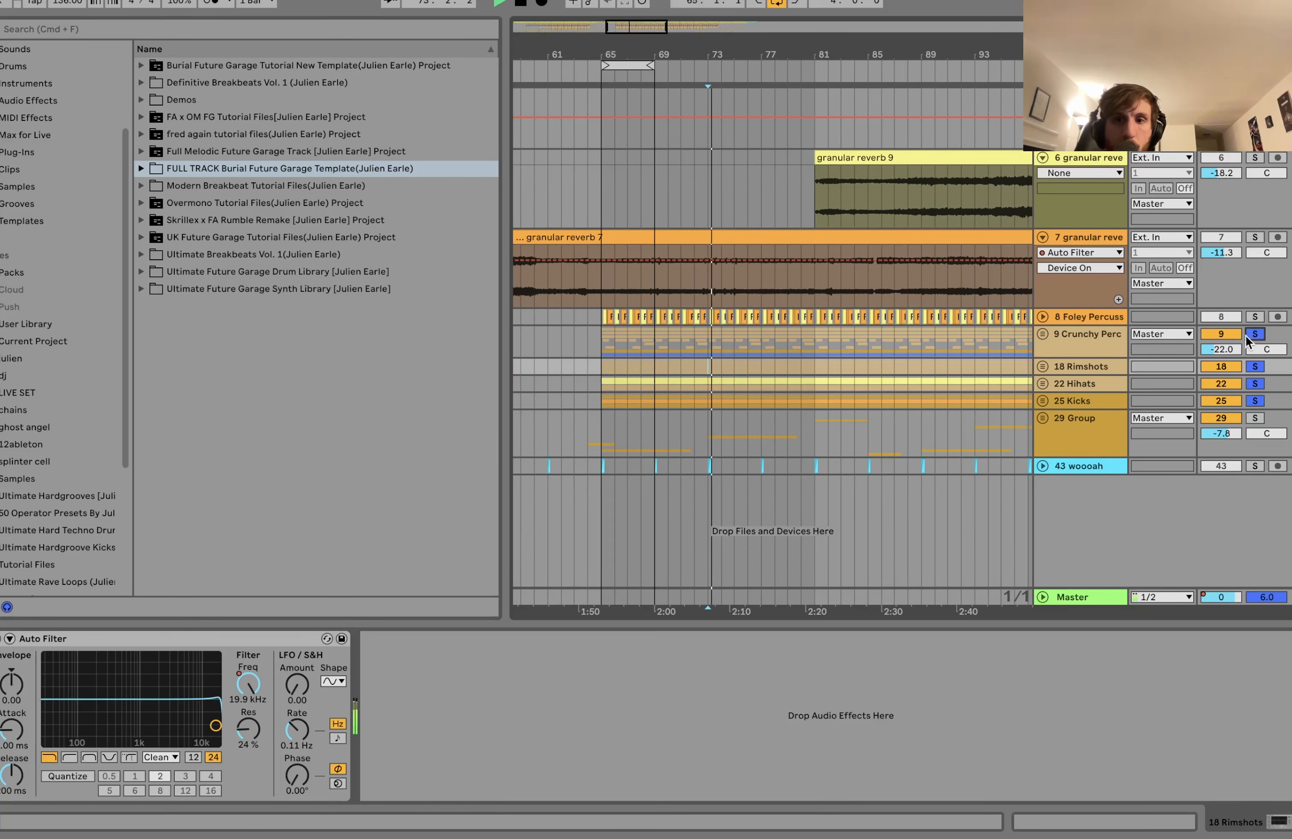
left_click(1040, 338)
left_click(1041, 334)
scroll(1062, 326, "down", 2)
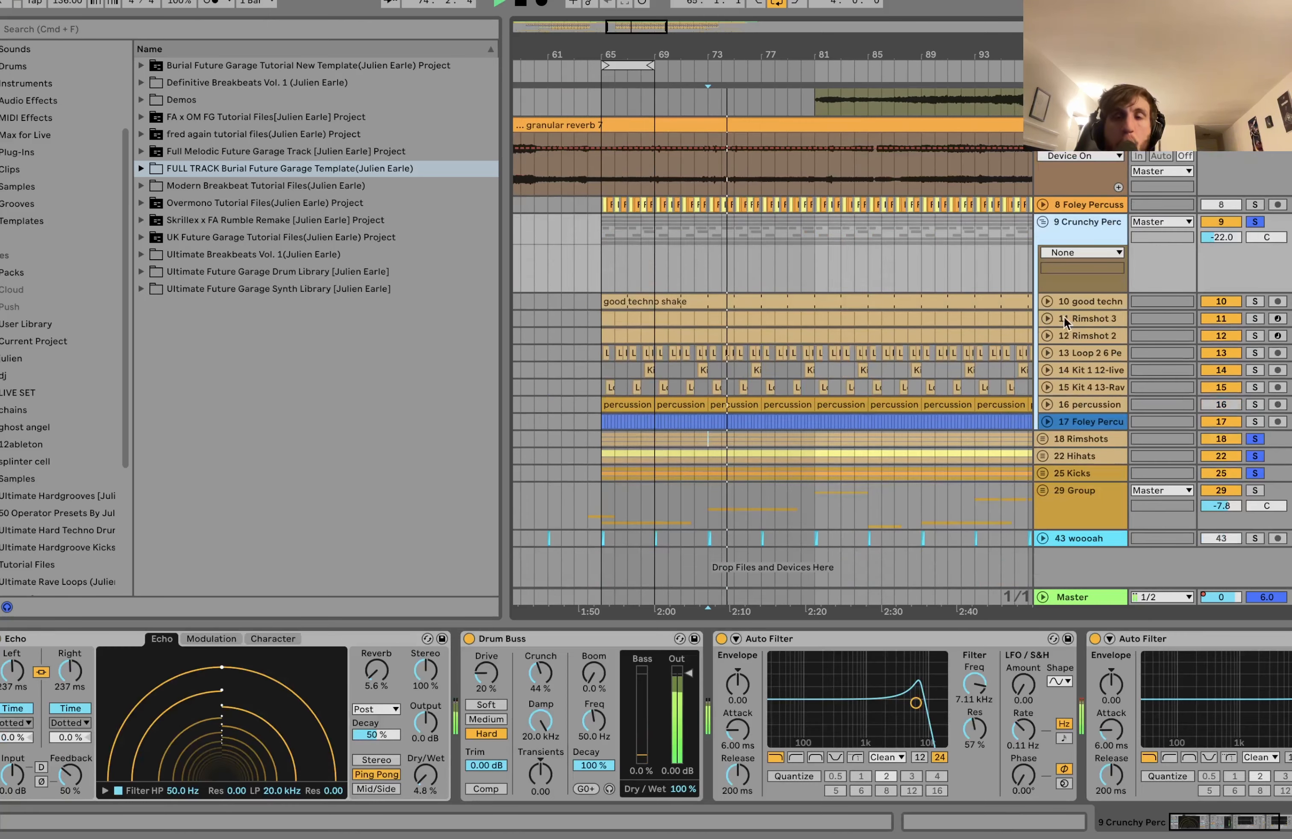
- Audition the good techno shake track soloed from bar 73, with its track unfolded and its Compressor shown
left_click(1255, 303)
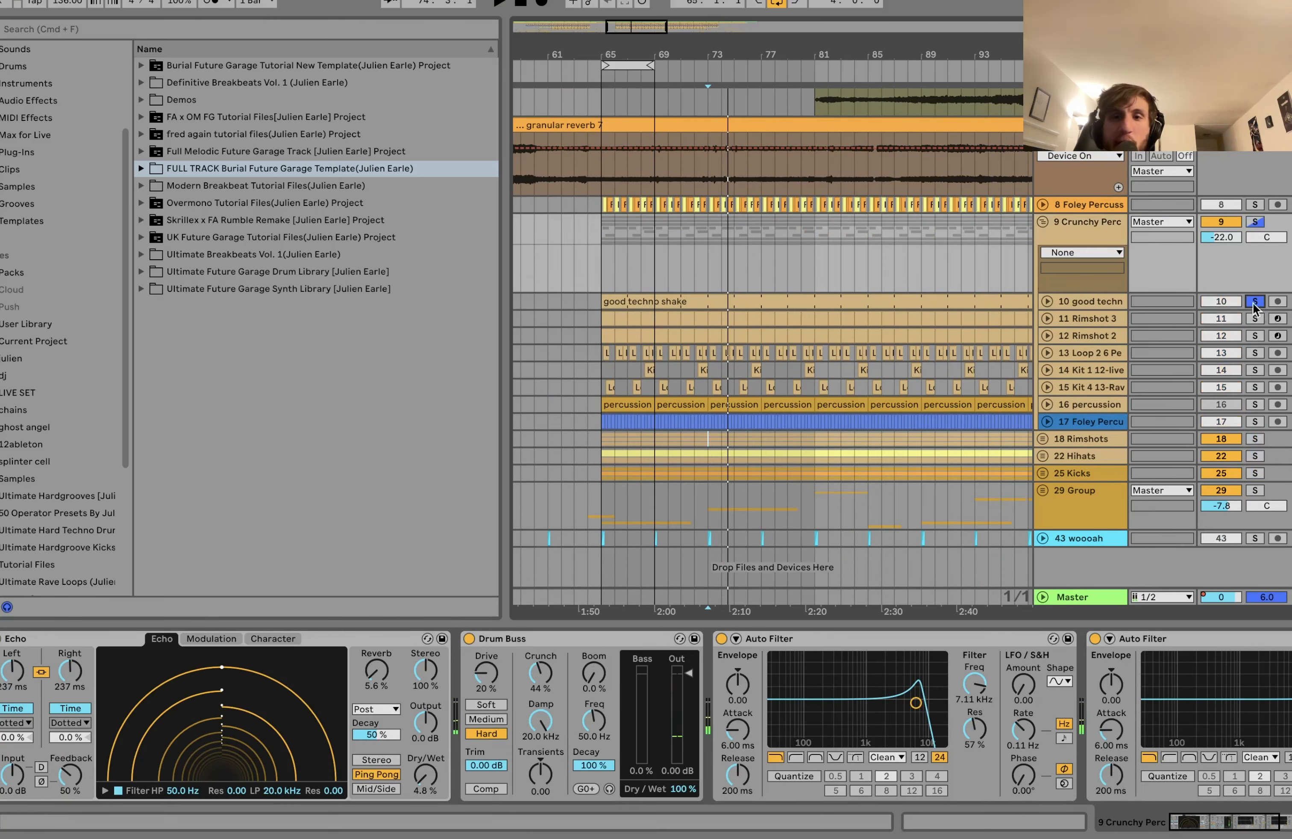
left_click(1047, 301)
left_click(1073, 303)
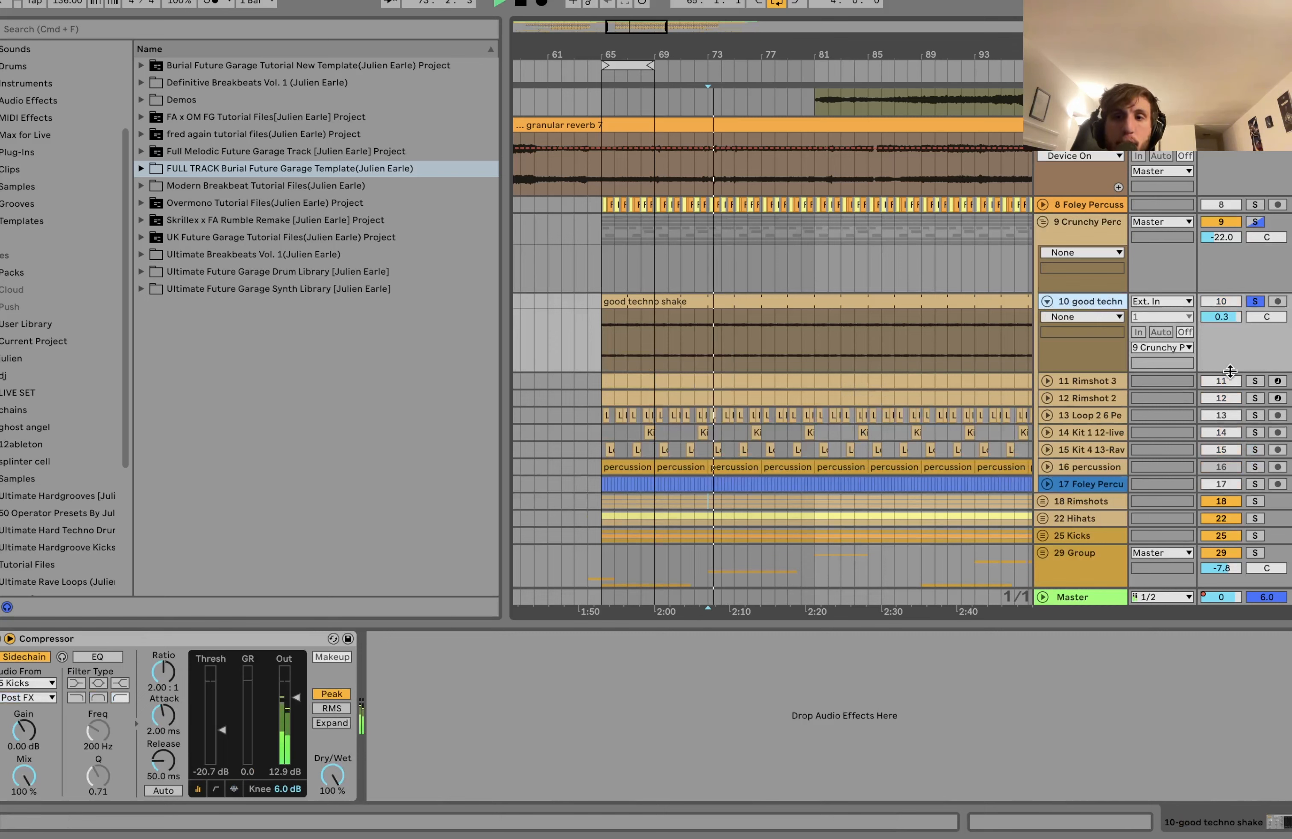
- Solo the Rimshot 3 and Rimshot 2 tracks together, unfold Rimshot 2 and show its sampler
left_click(1249, 380)
left_click(1254, 396, "super")
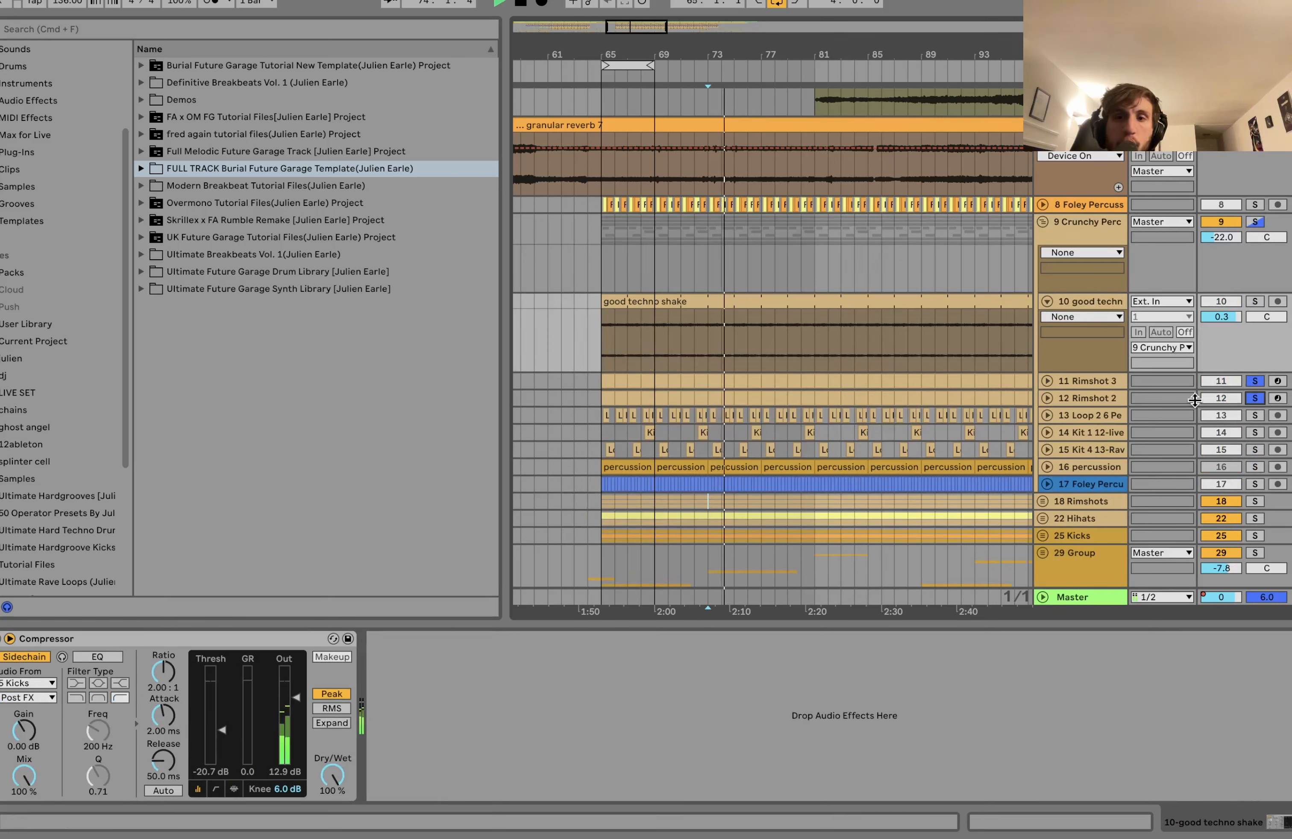
left_click(1047, 400)
left_click(1069, 397)
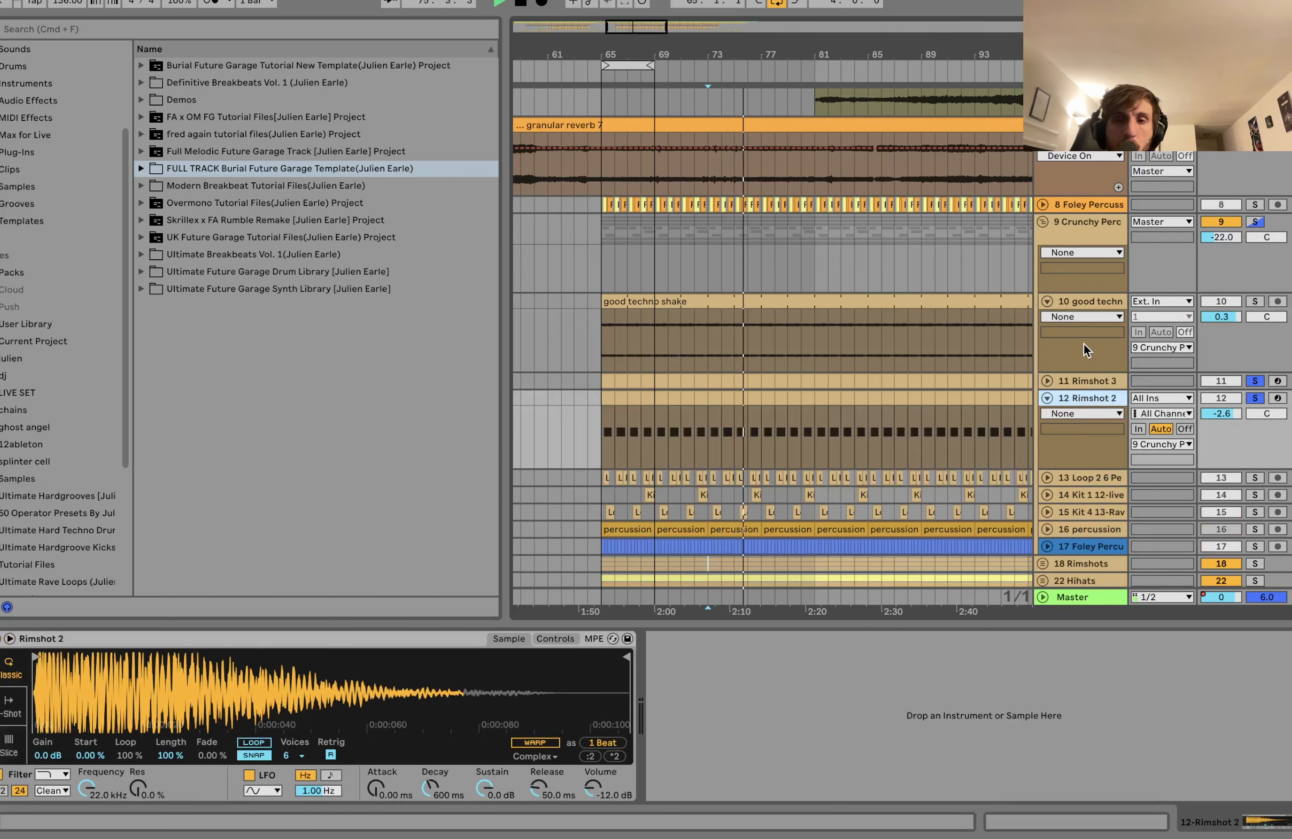
- Play the Loop 2 percussion track soloed from bar 73, and switch the solo to the Kit 1 track
scroll(858, 449, "down", 5)
scroll(871, 436, "left", 2)
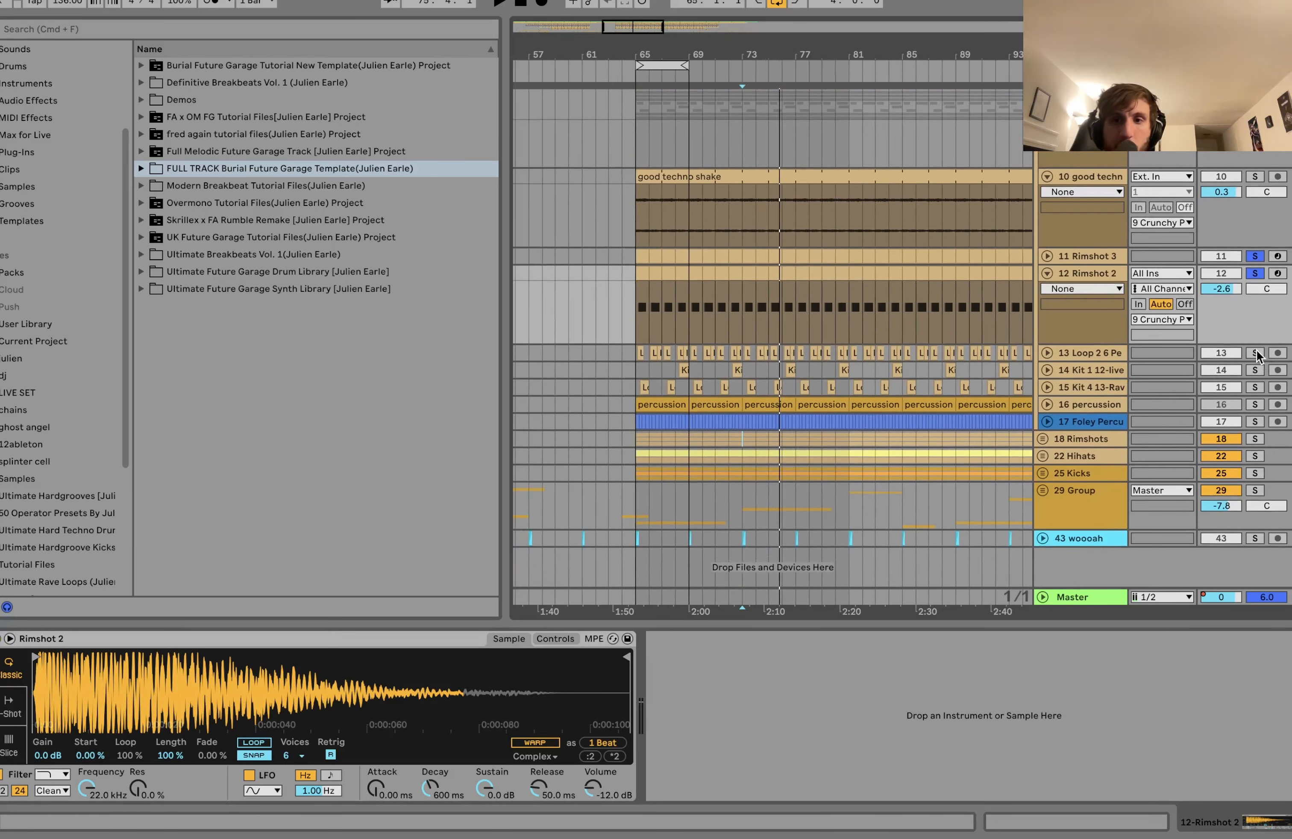
key("space")
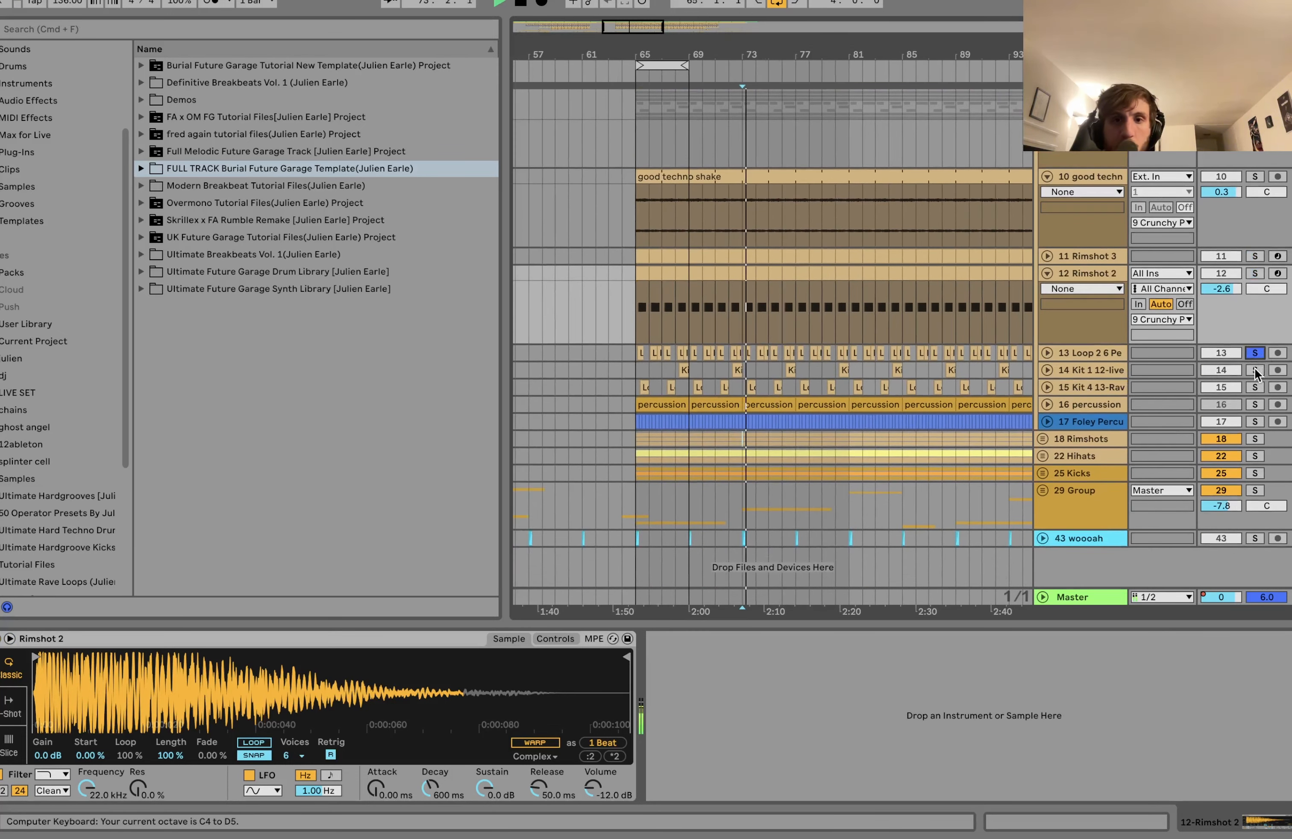
left_click(1254, 370)
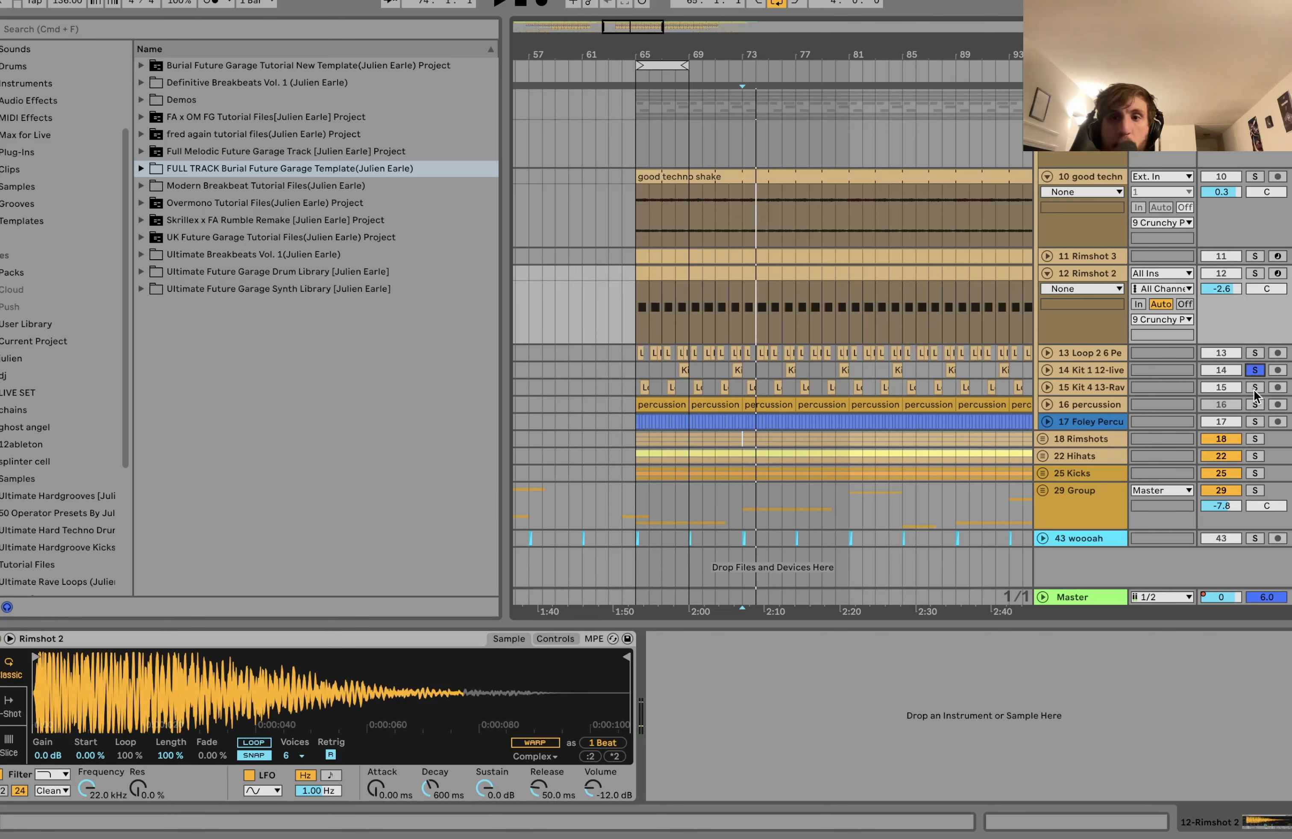
- Audition the Kit 4 track soloed along with Kit 1, unfolding Kit 4 and showing Kit 1's Auto Filter and Drum Buss
left_click(1254, 388, "super")
key("space")
left_click(1047, 387)
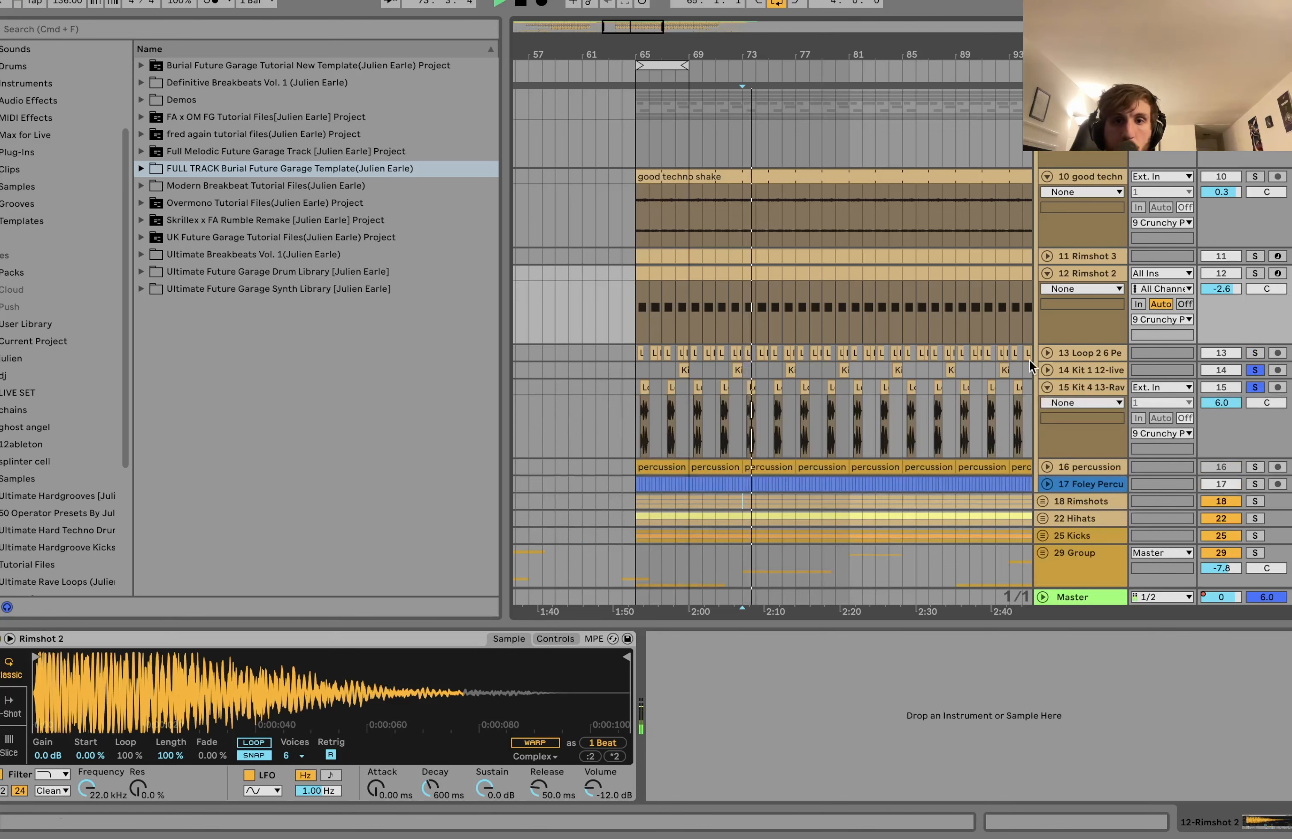
left_click(791, 370)
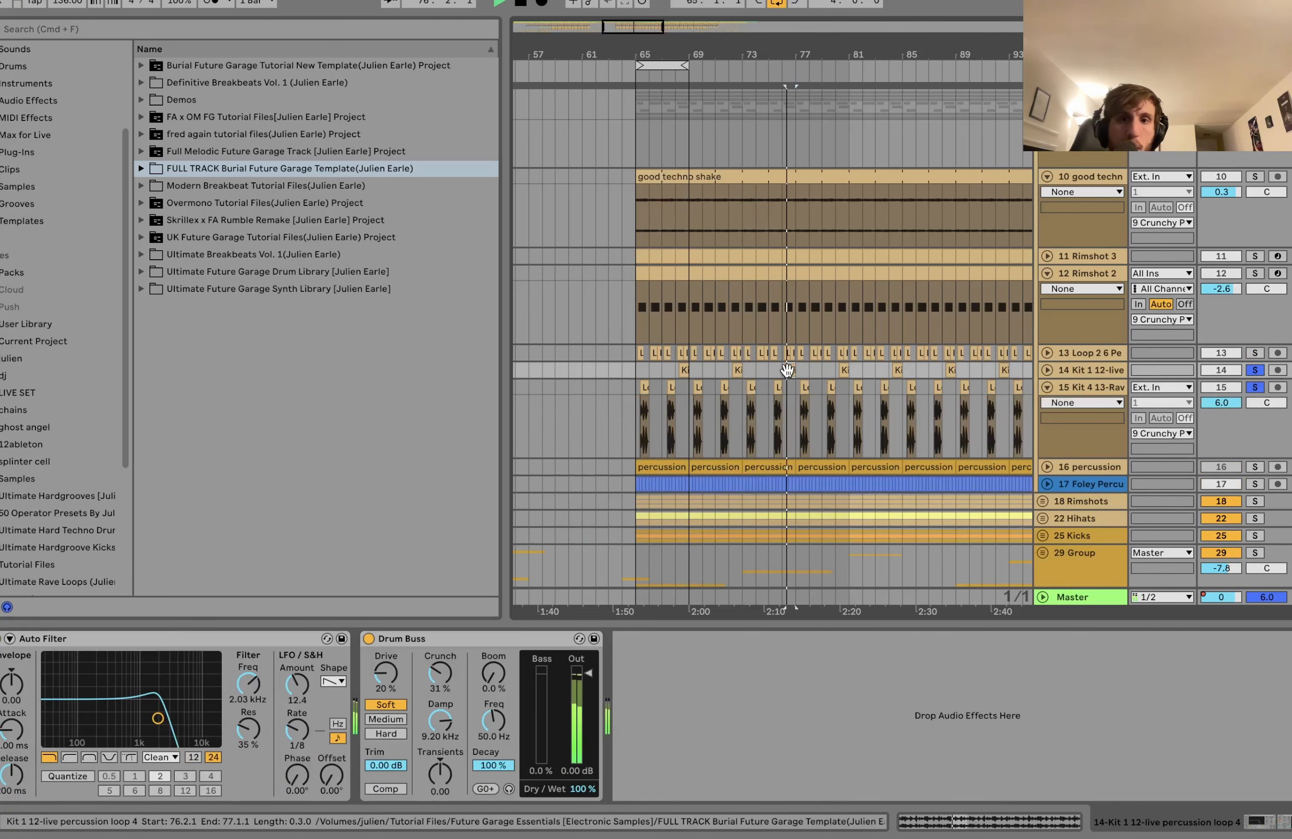
left_click(1100, 386)
left_click(1090, 369)
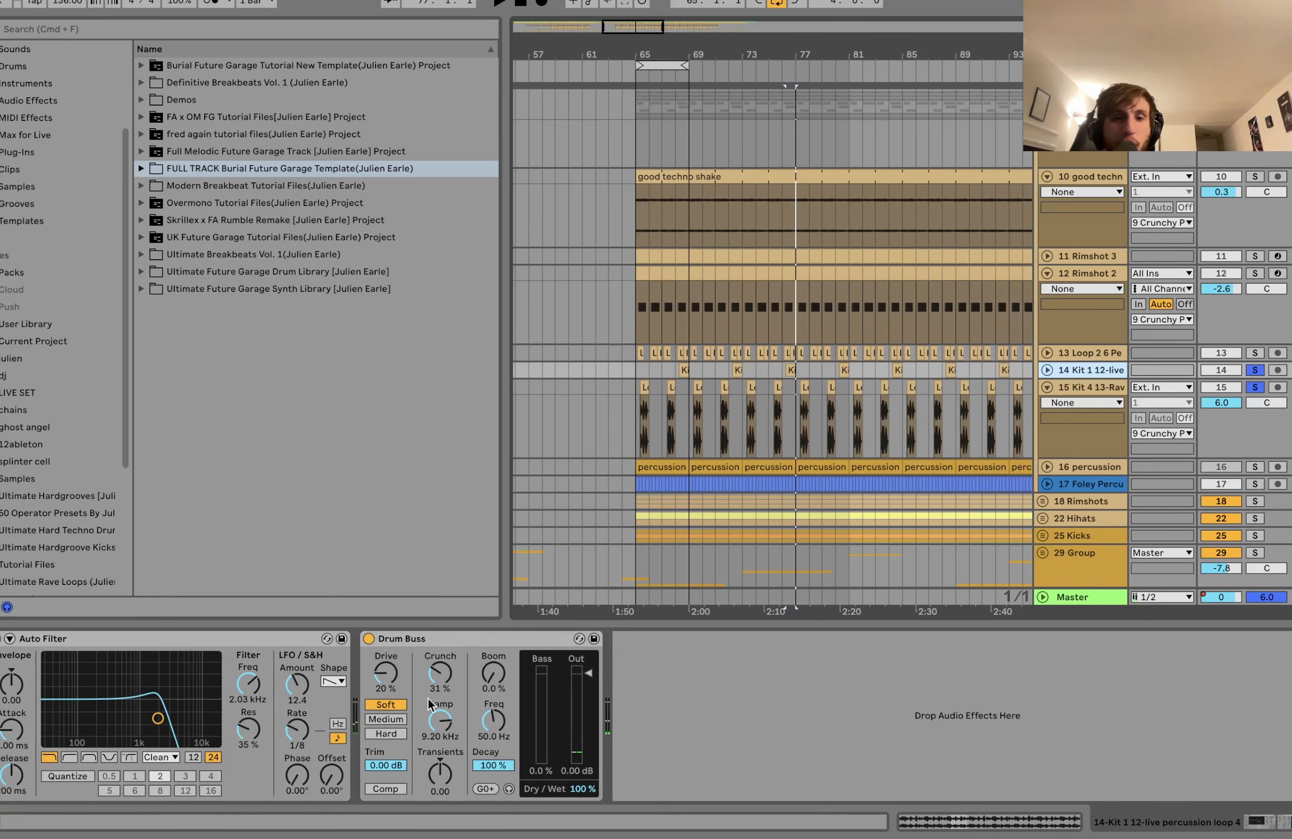
- Play the Foley Percussion track soloed, delete the percussion foley track above it, and show Foley Percussion's devices
scroll(1013, 525, "down", 3)
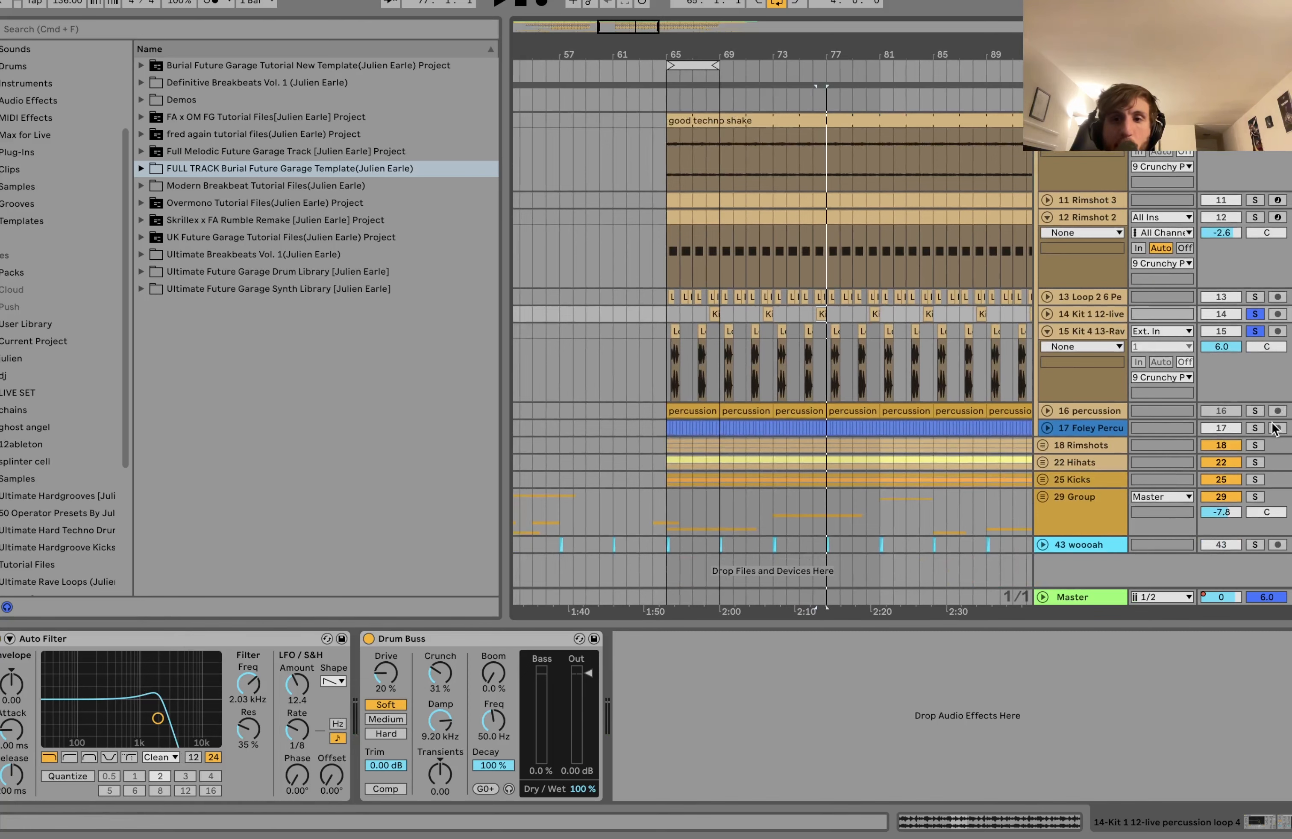
left_click(1255, 428)
left_click(1080, 415)
key("space")
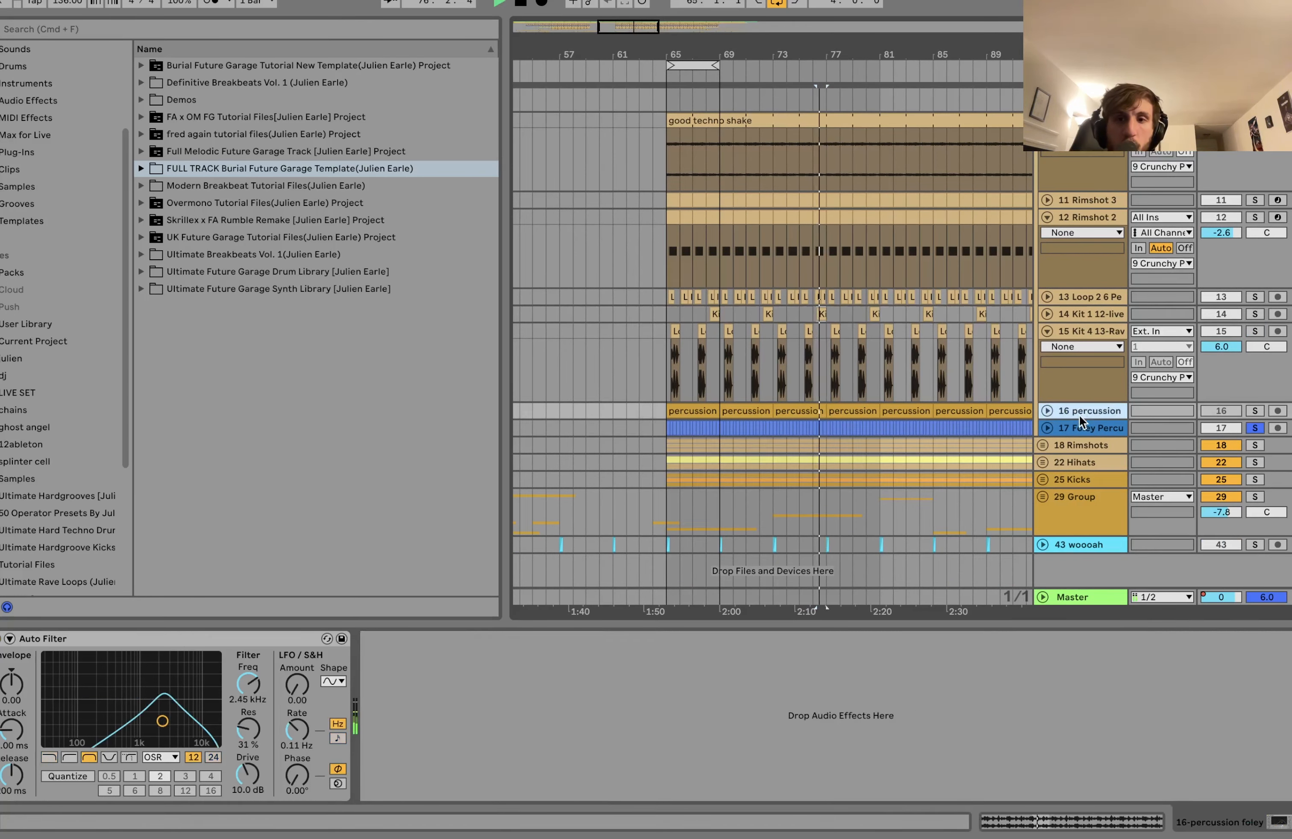
left_click(1081, 427)
- Solo the whole Crunchy Perc group and inspect its effects chain through to the last Auto Filter
scroll(1172, 354, "up", 10)
left_click(1257, 285)
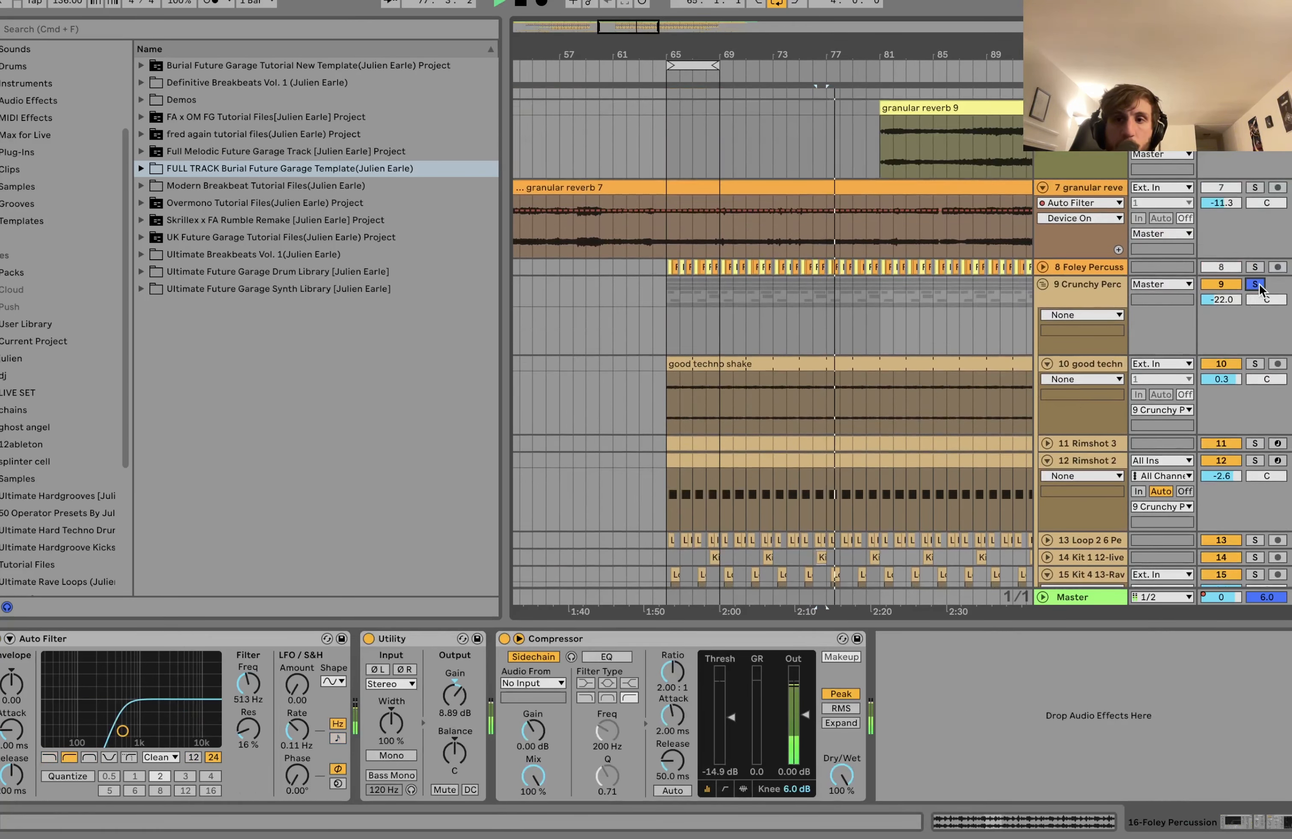
scroll(1199, 283, "down", 5)
left_click(1081, 157)
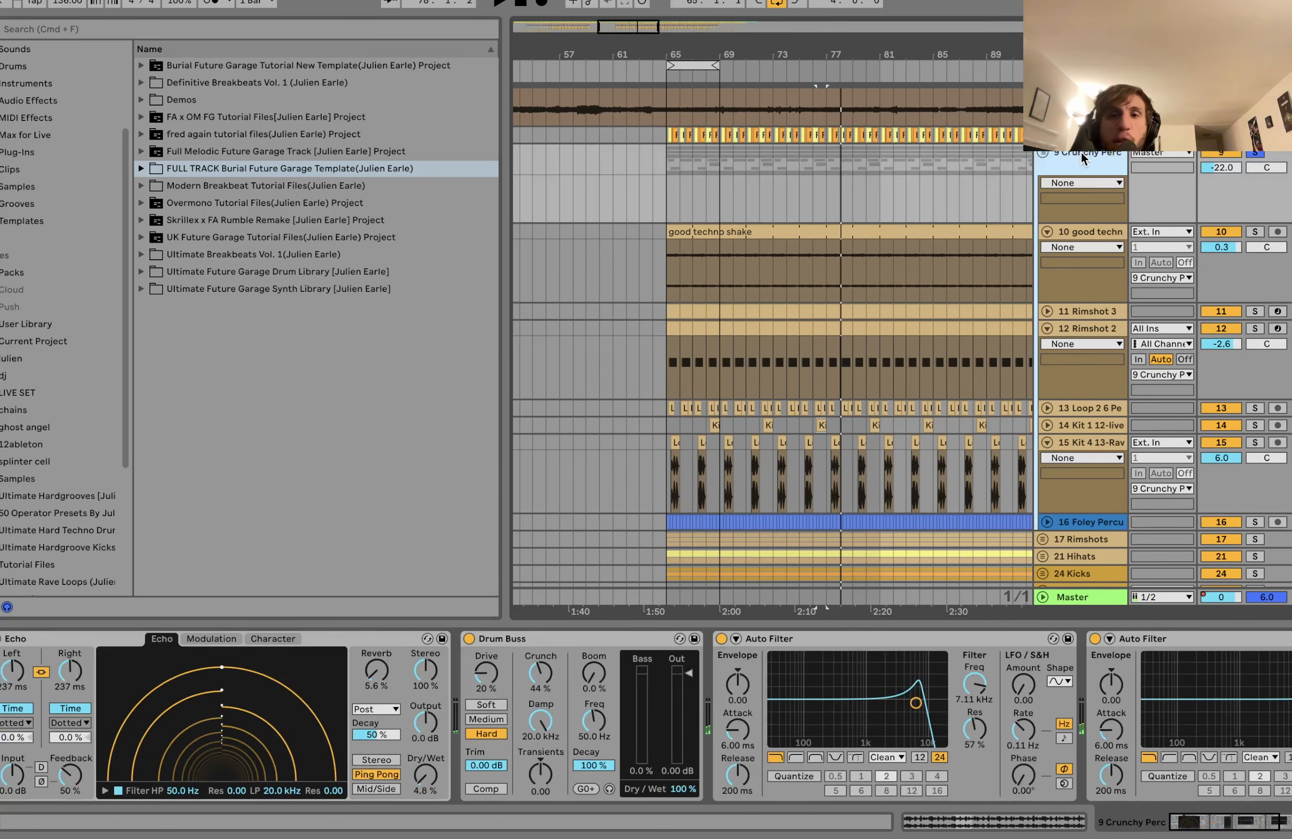
scroll(324, 747, "right", 5)
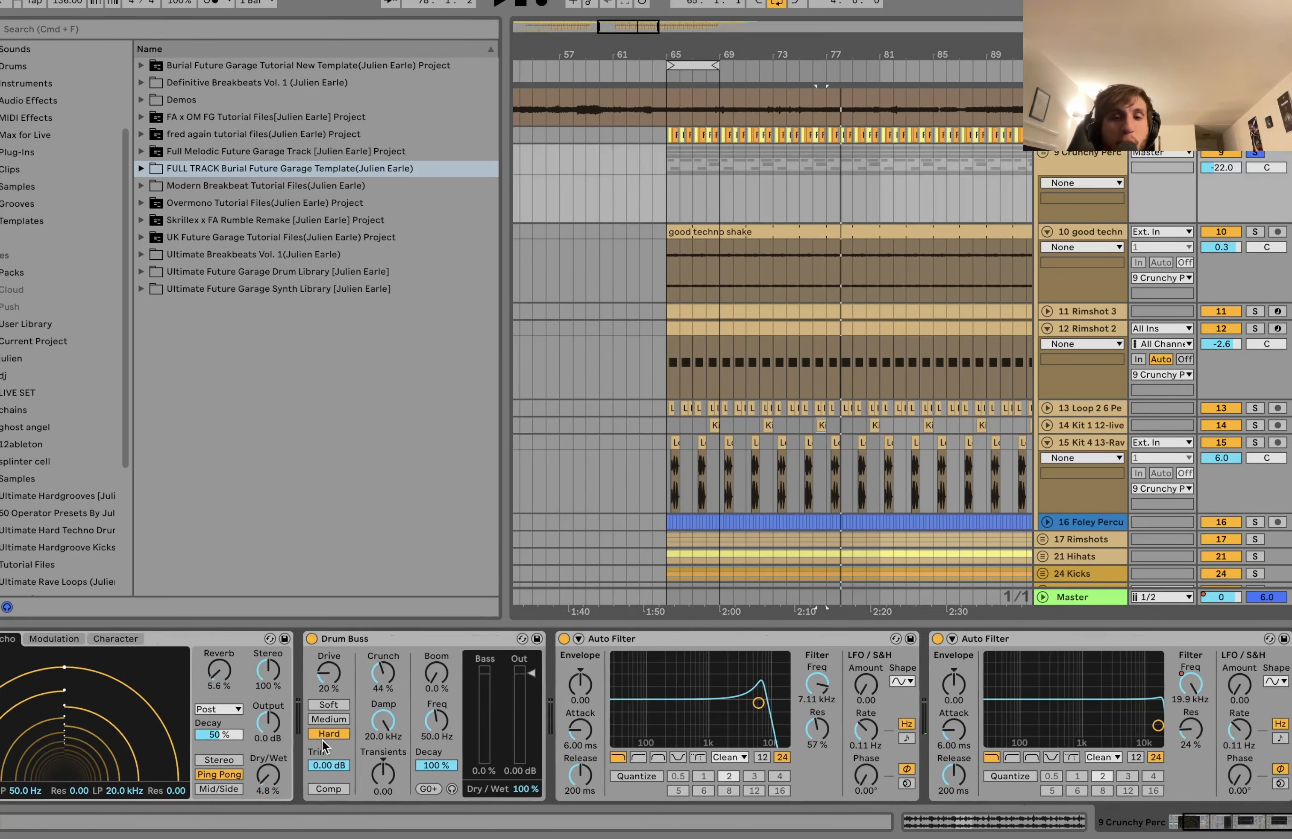
scroll(325, 747, "right", 3)
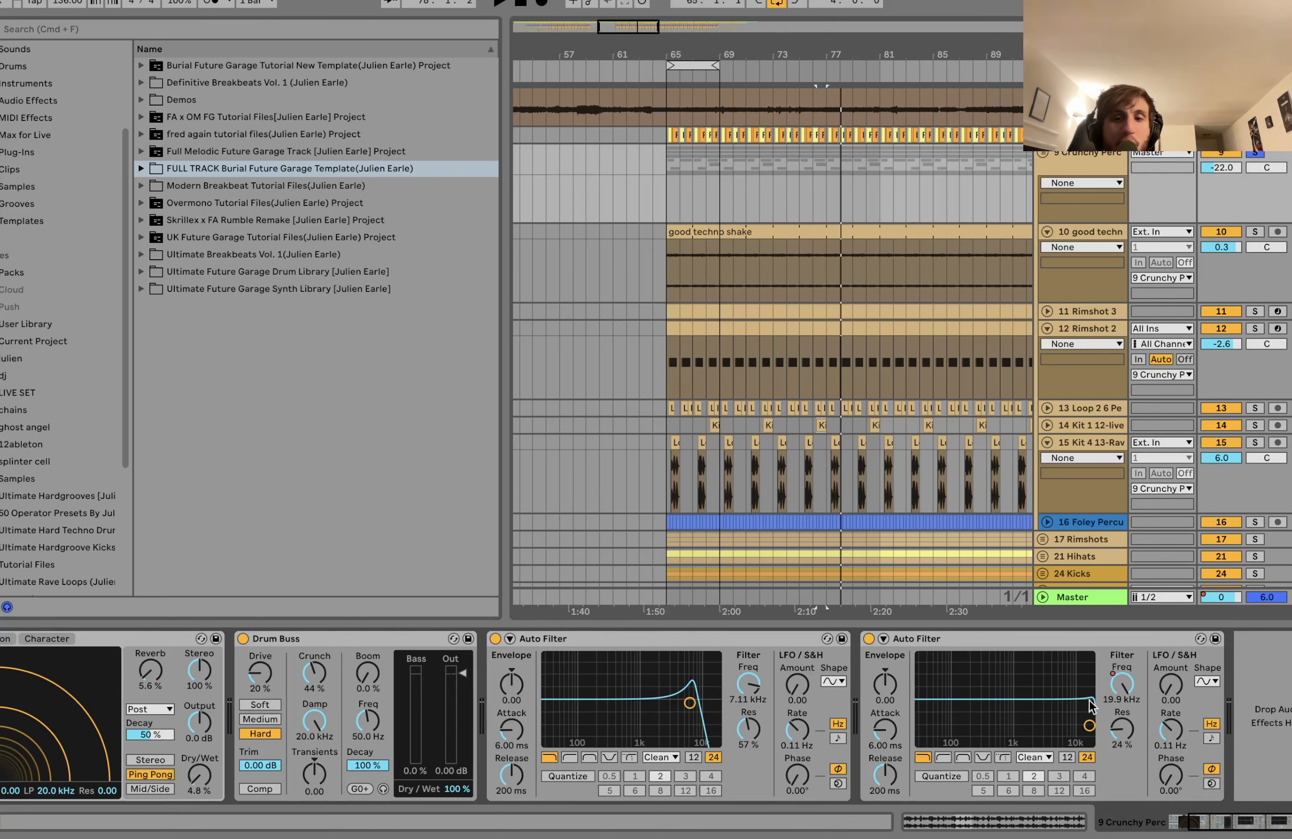
- Show the last Auto Filter's frequency automation on the Crunchy Perc group across the arrangement, and select its Drum Buss
left_click(1124, 693)
scroll(774, 333, "down", 10)
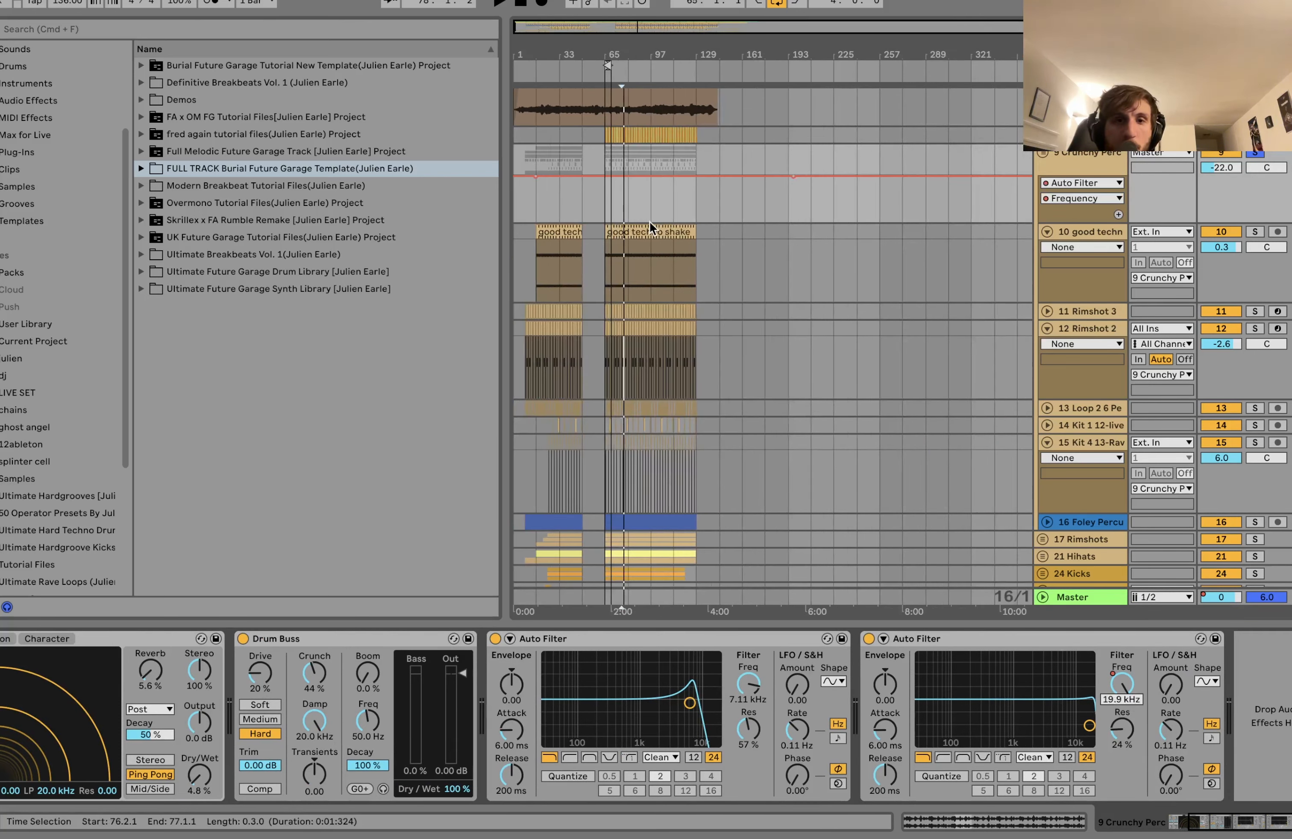
scroll(650, 221, "up", 10)
left_click(355, 643)
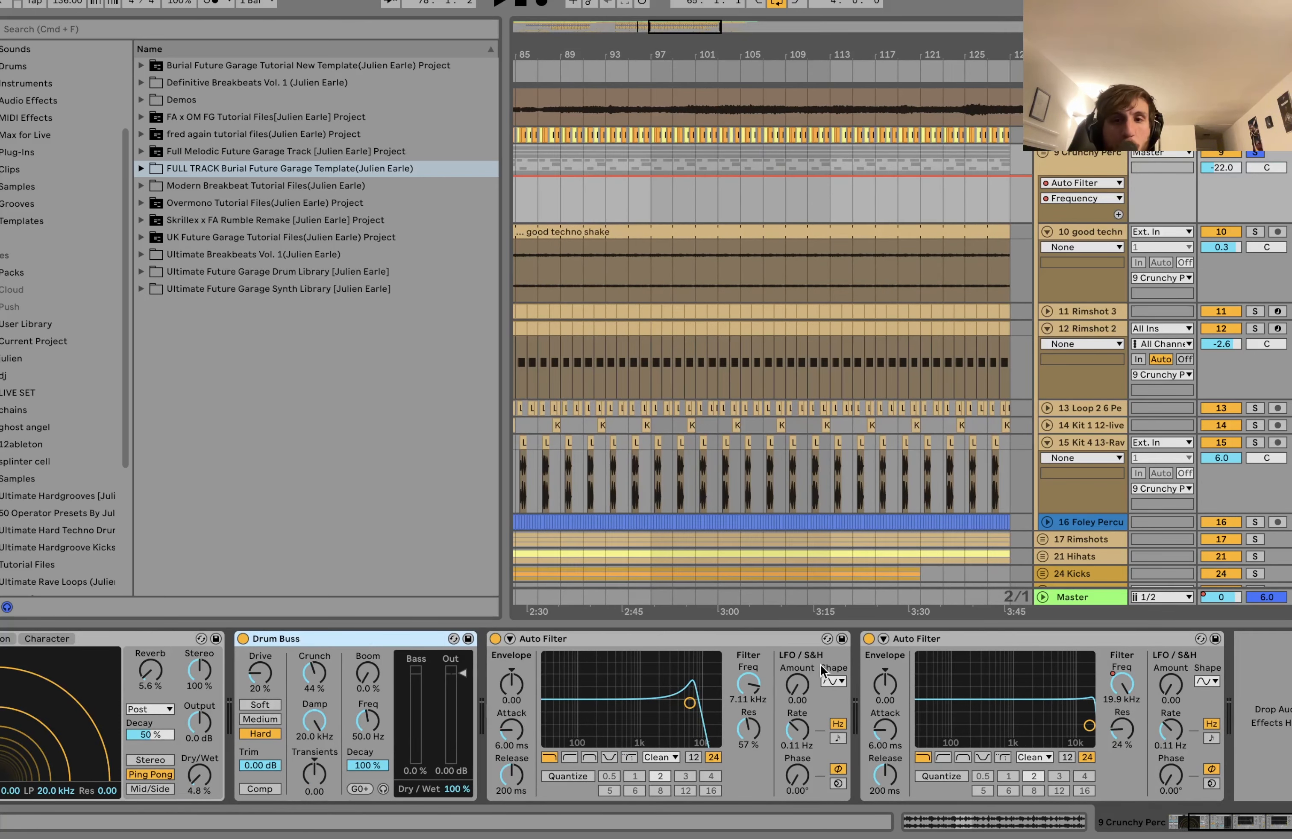
- Play the Rimshots, Hihats and Kicks groups soloed together, with the Kicks group's Auto Filter shown
scroll(1219, 212, "down", 3)
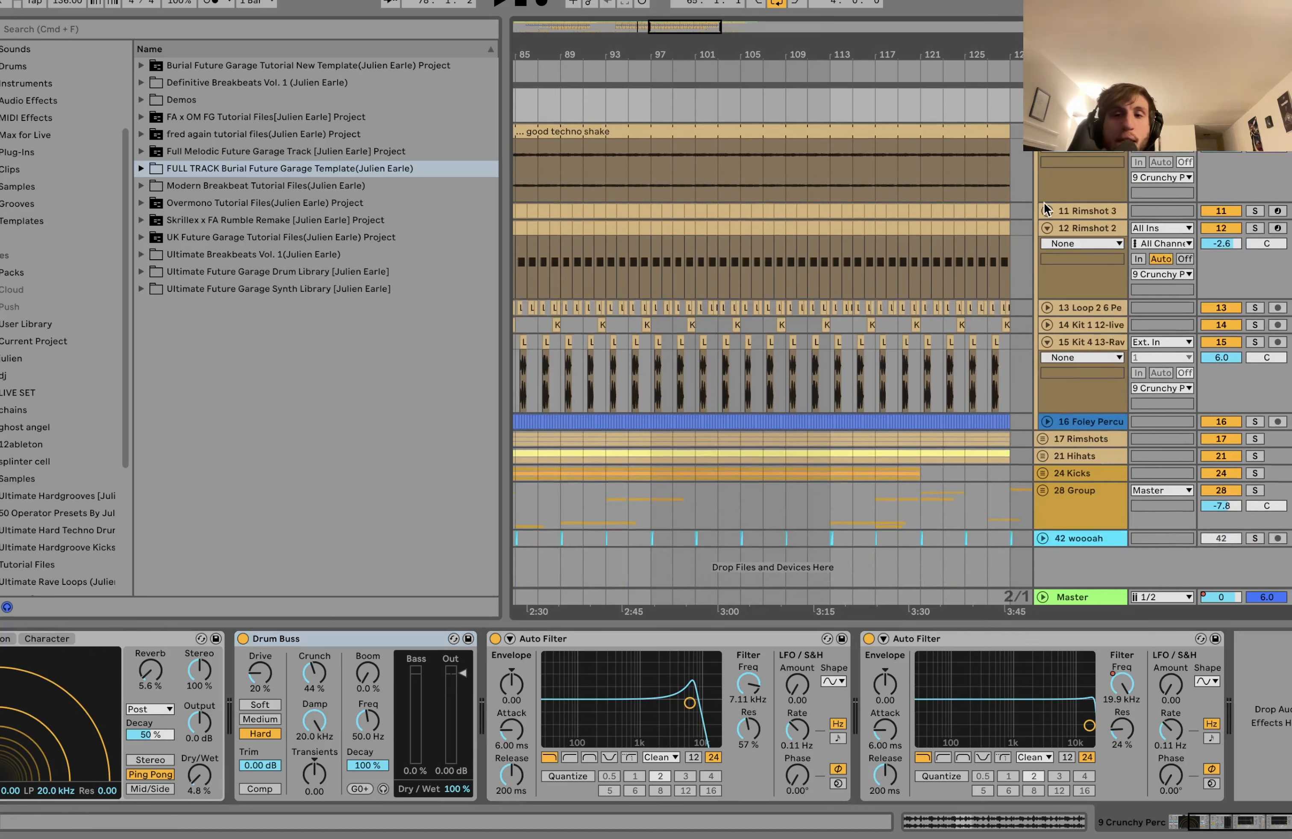
left_click(1255, 439)
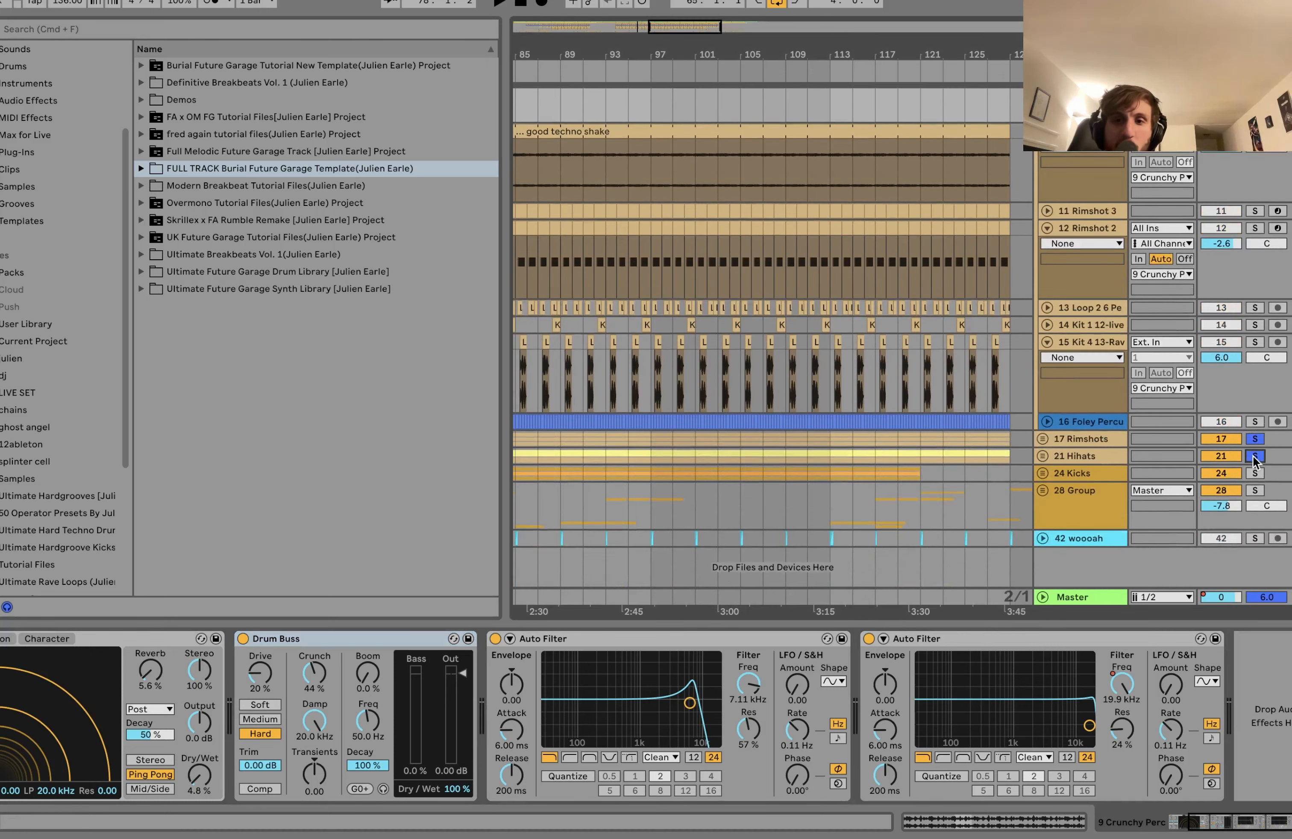
left_click(1091, 470)
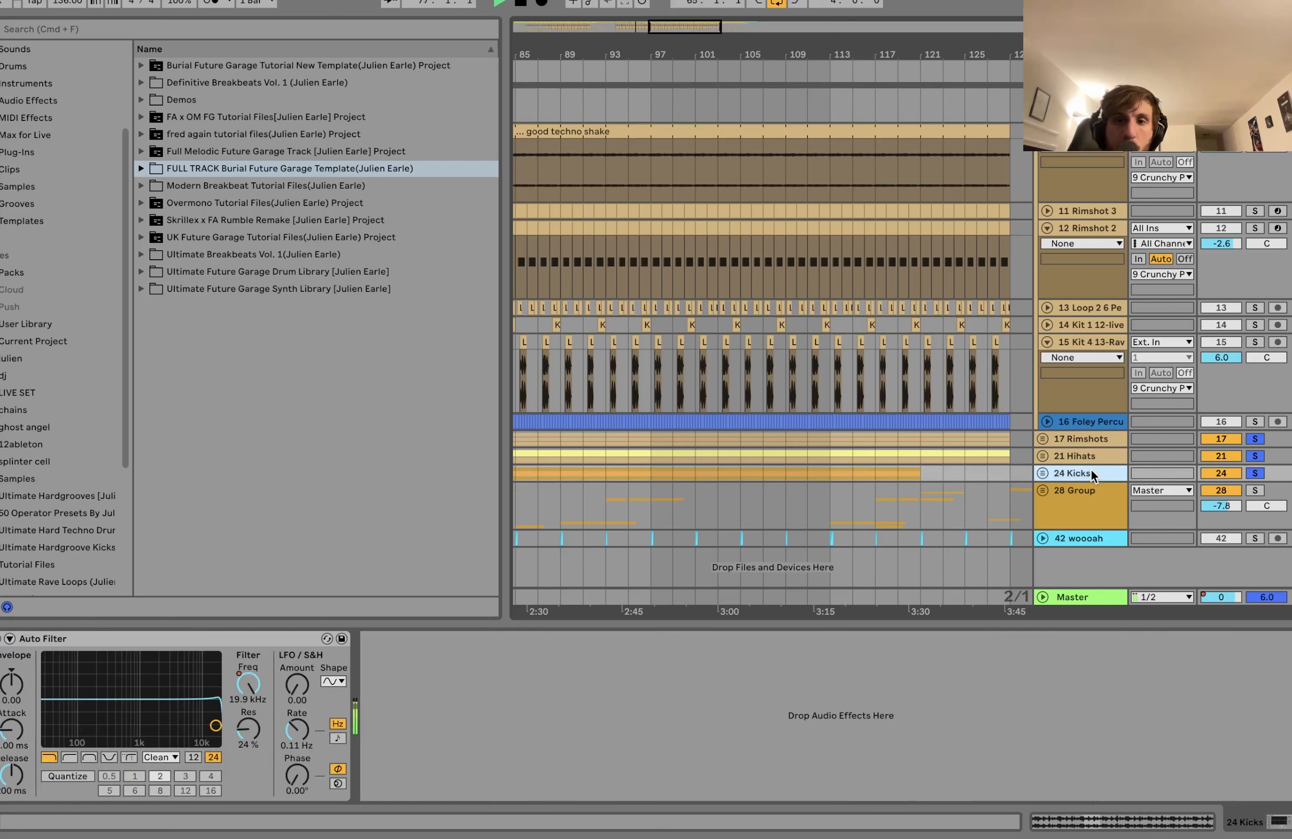
- Solo the Crunchy Perc group on its own, remove its solo, and play the full mix briefly
scroll(1091, 469, "up", 5)
left_click(1253, 232)
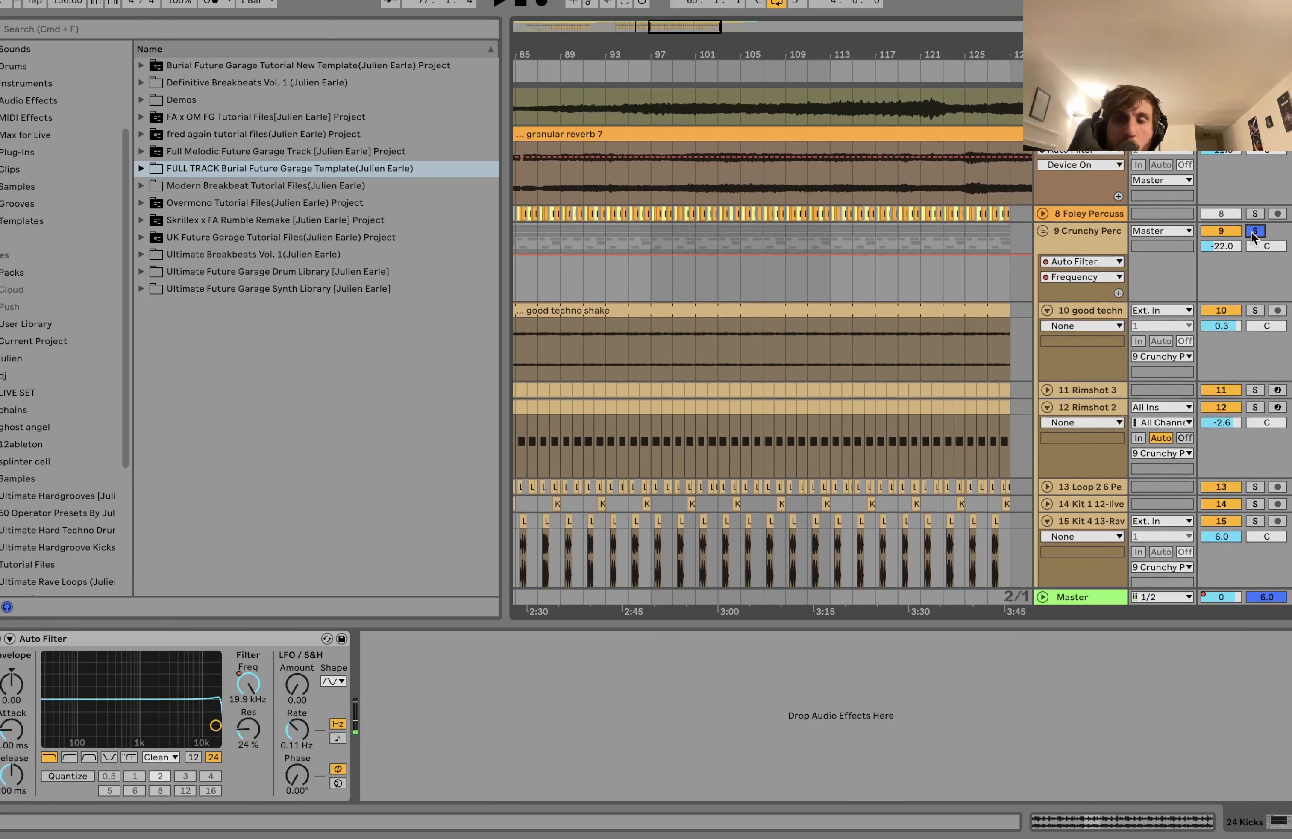
key("space")
left_click(1253, 232)
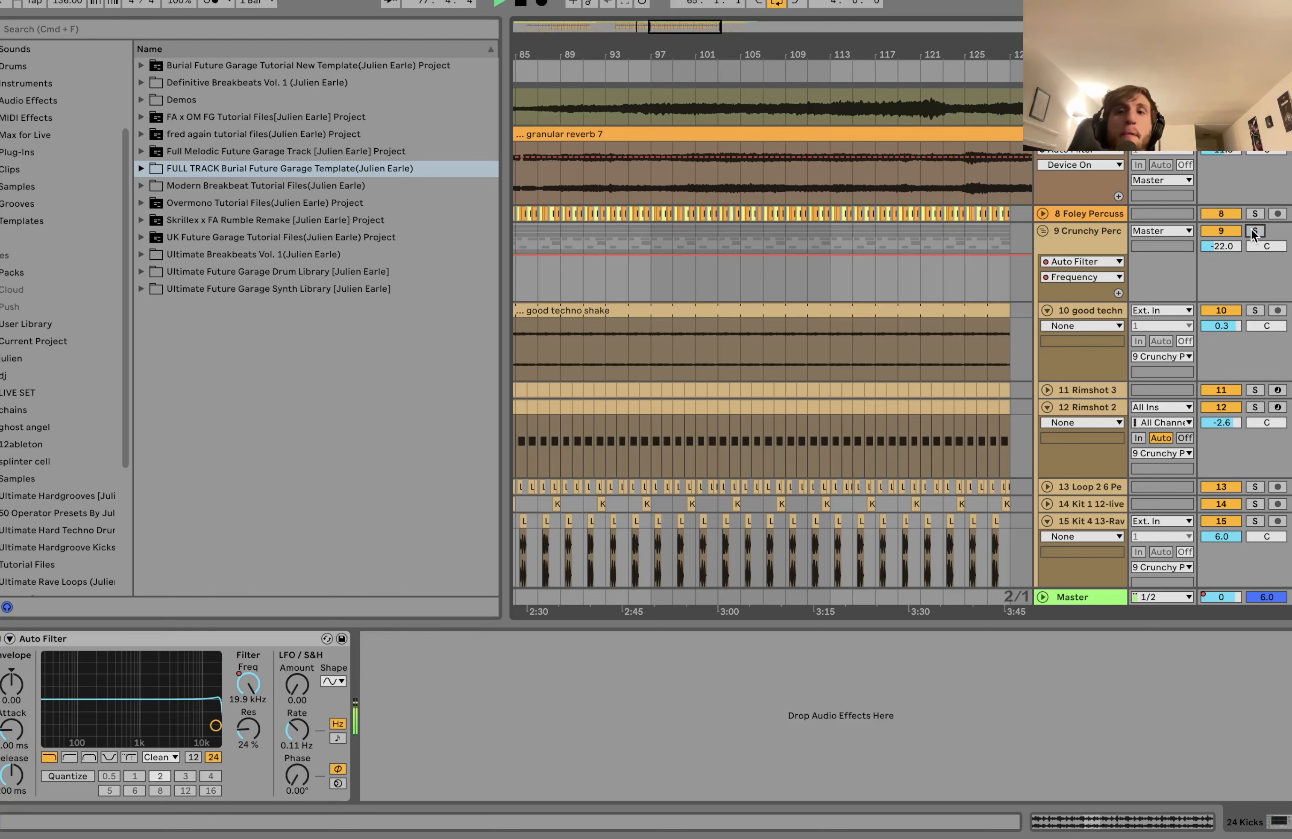
key("space")
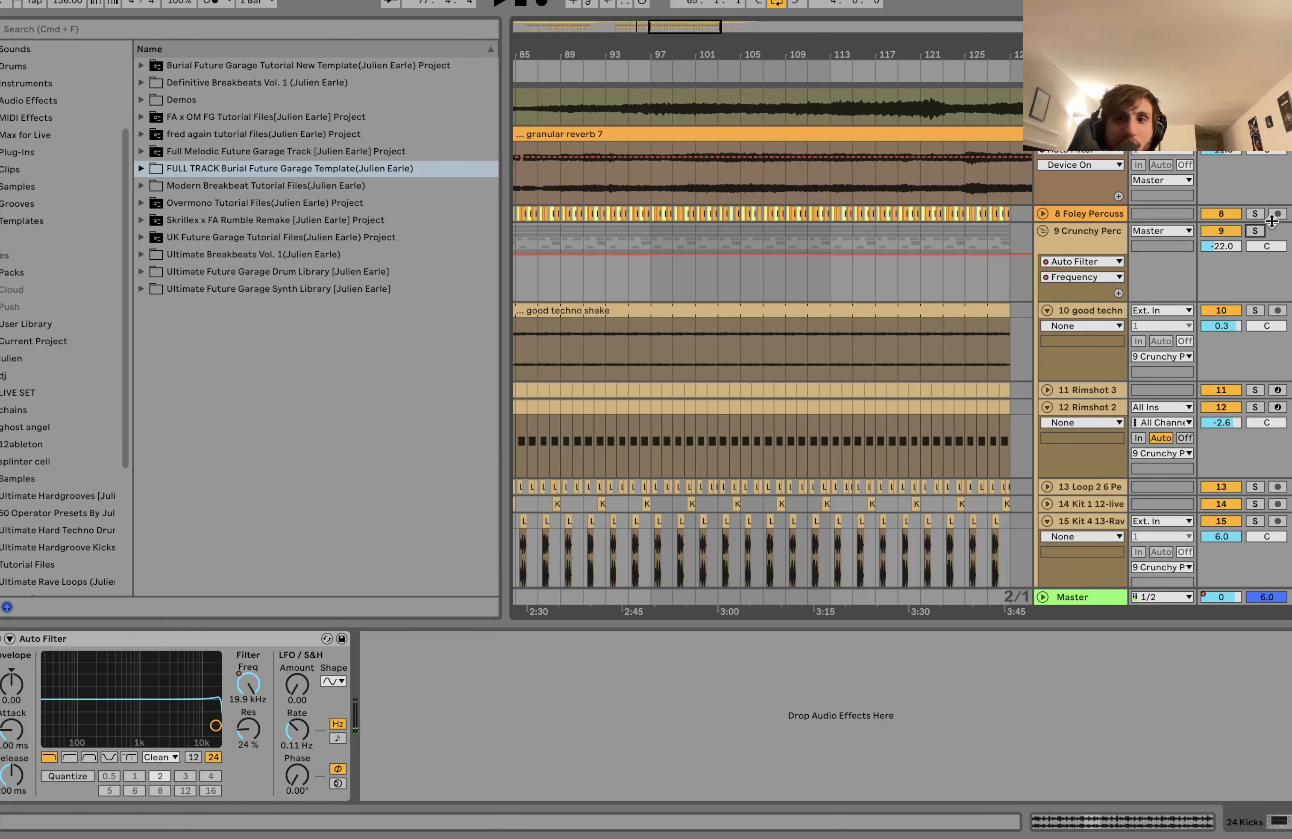
- Solo and unfold the Foley Percussion track, play it, and show its Auto Filters
left_click(1253, 214)
left_click(1041, 214)
key("space")
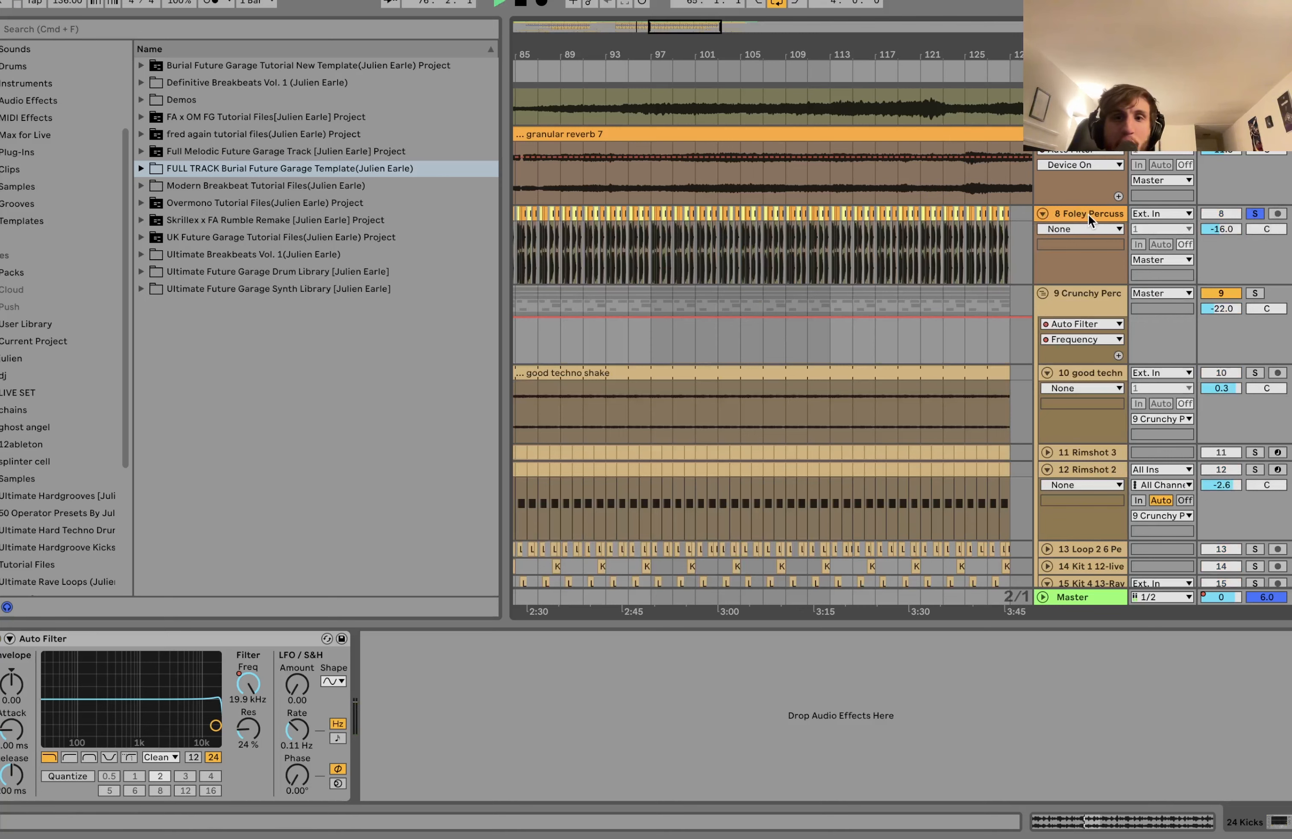
left_click(1088, 215)
scroll(702, 224, "left", 10)
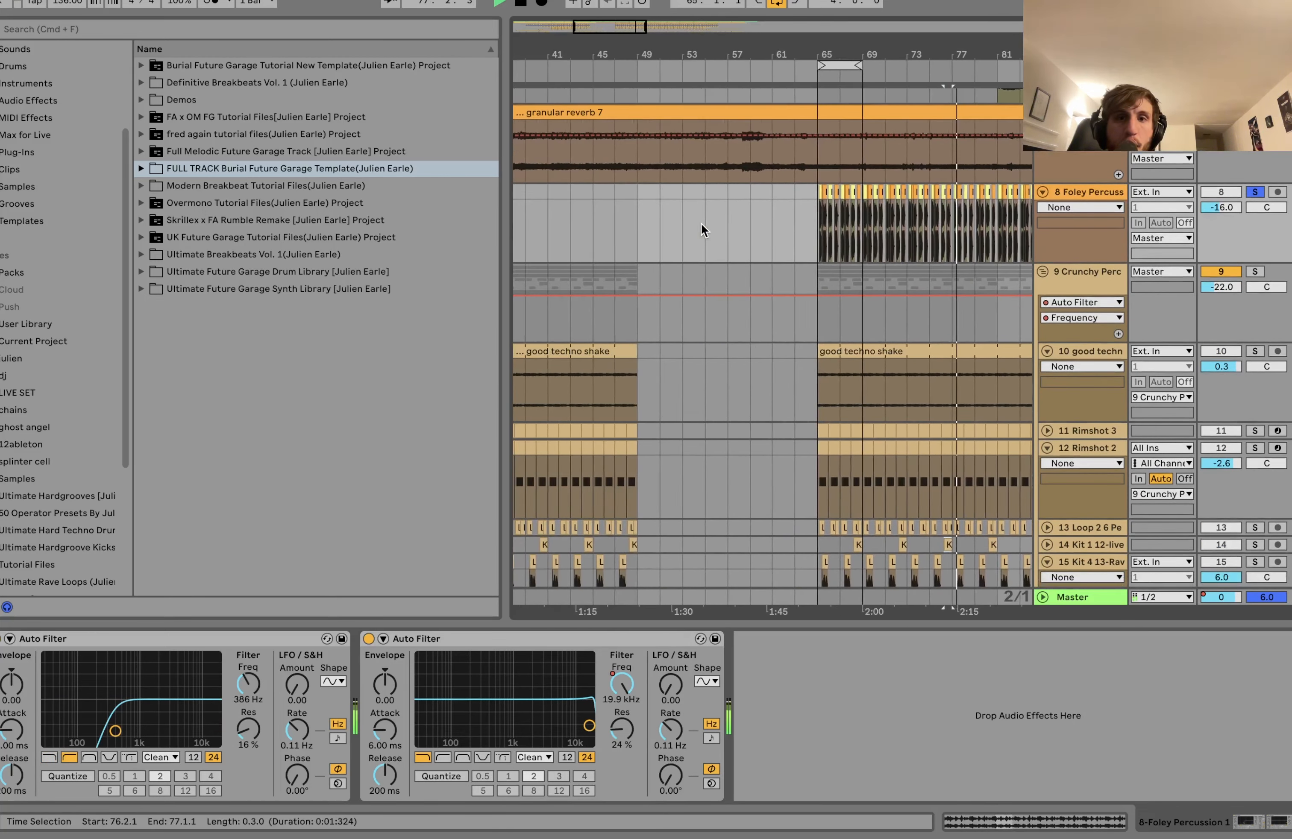
scroll(700, 225, "down", 5)
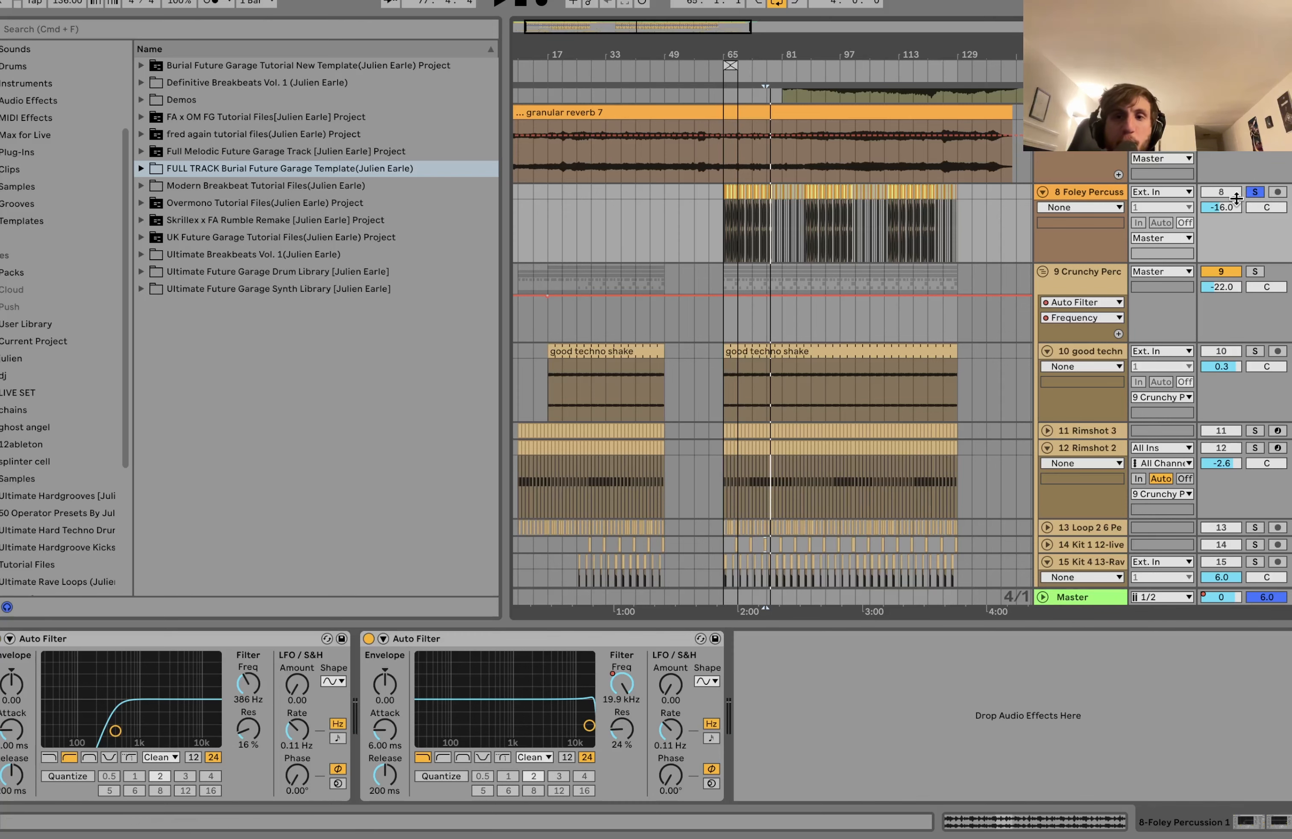
- Solo the 28 Group instead of the Foley Percussion, unfold it, and look over its effect clips across the arrangement
scroll(1237, 198, "down", 5)
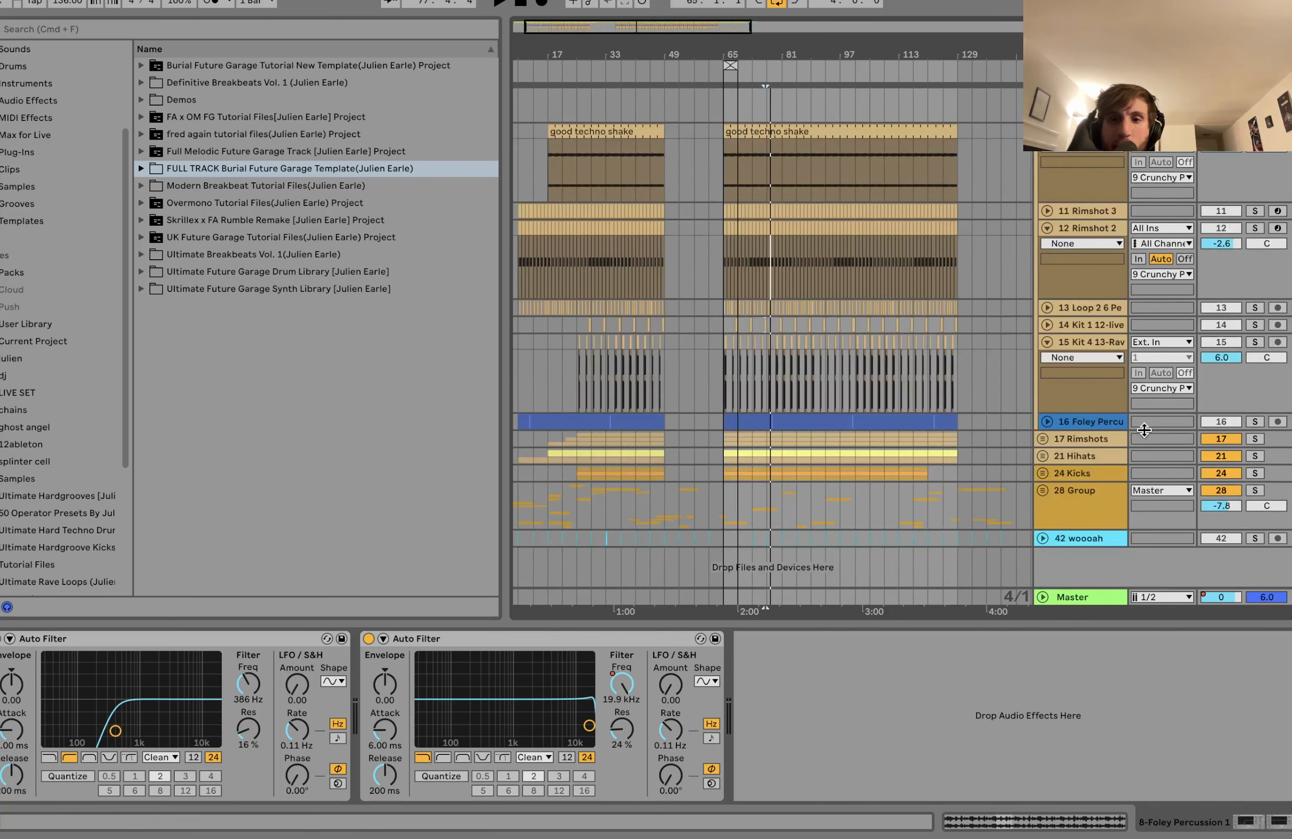
scroll(1167, 299, "up", 4)
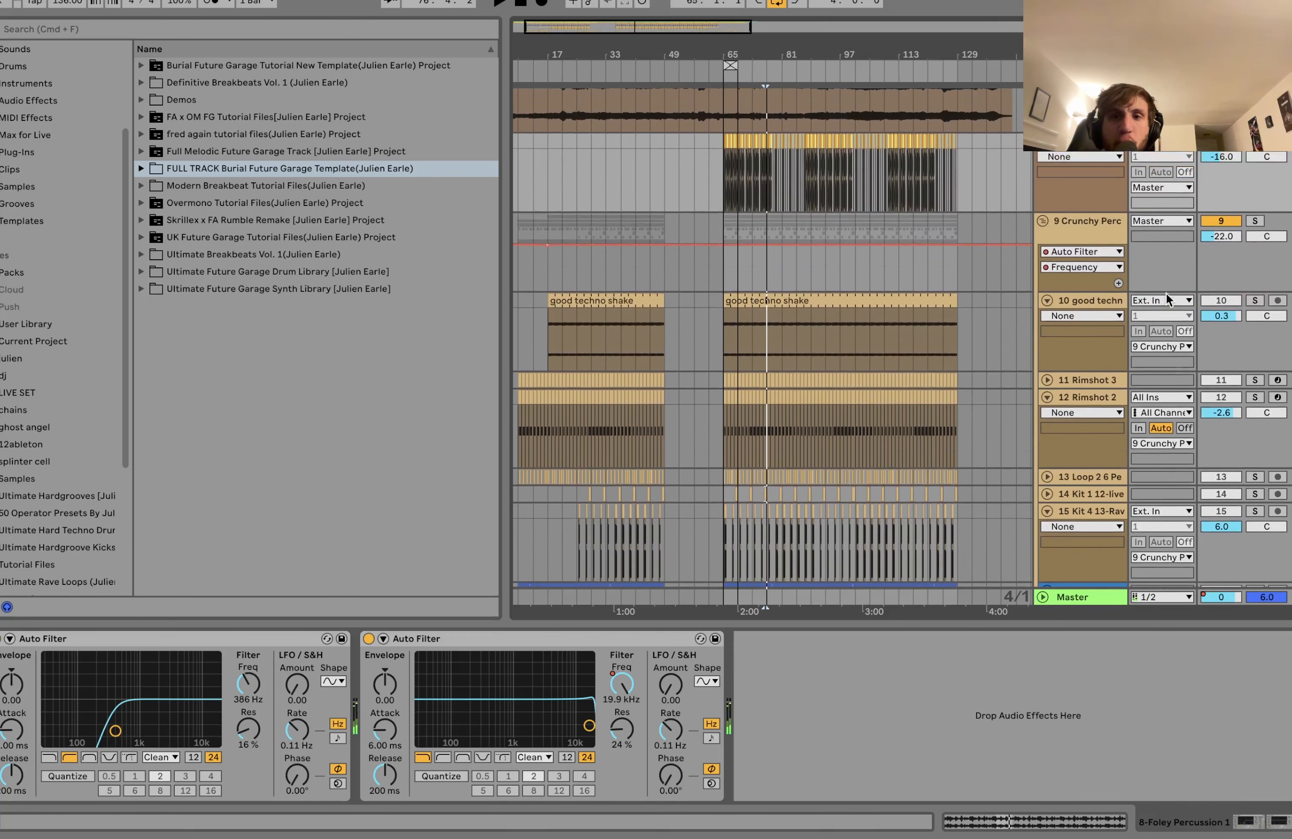
scroll(1081, 154, "down", 4)
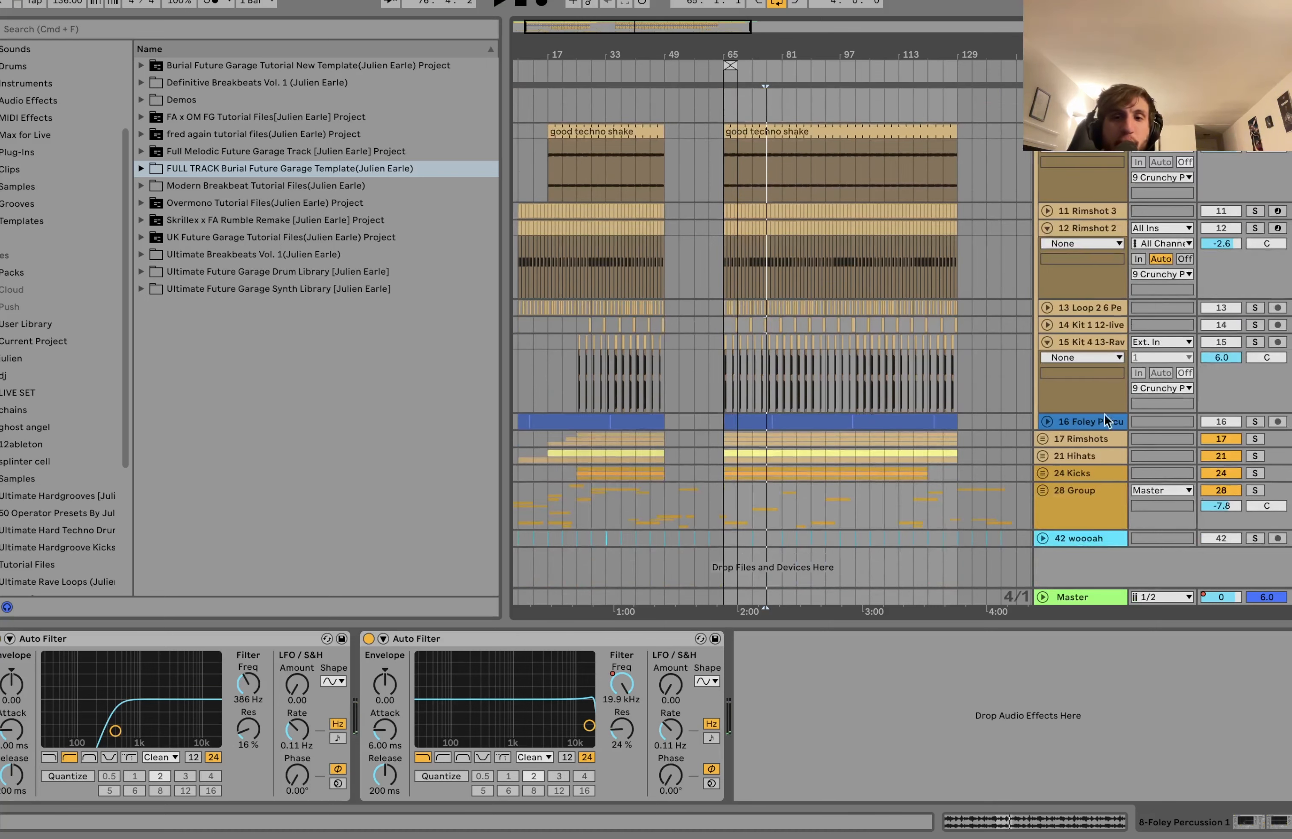
left_click(1102, 509)
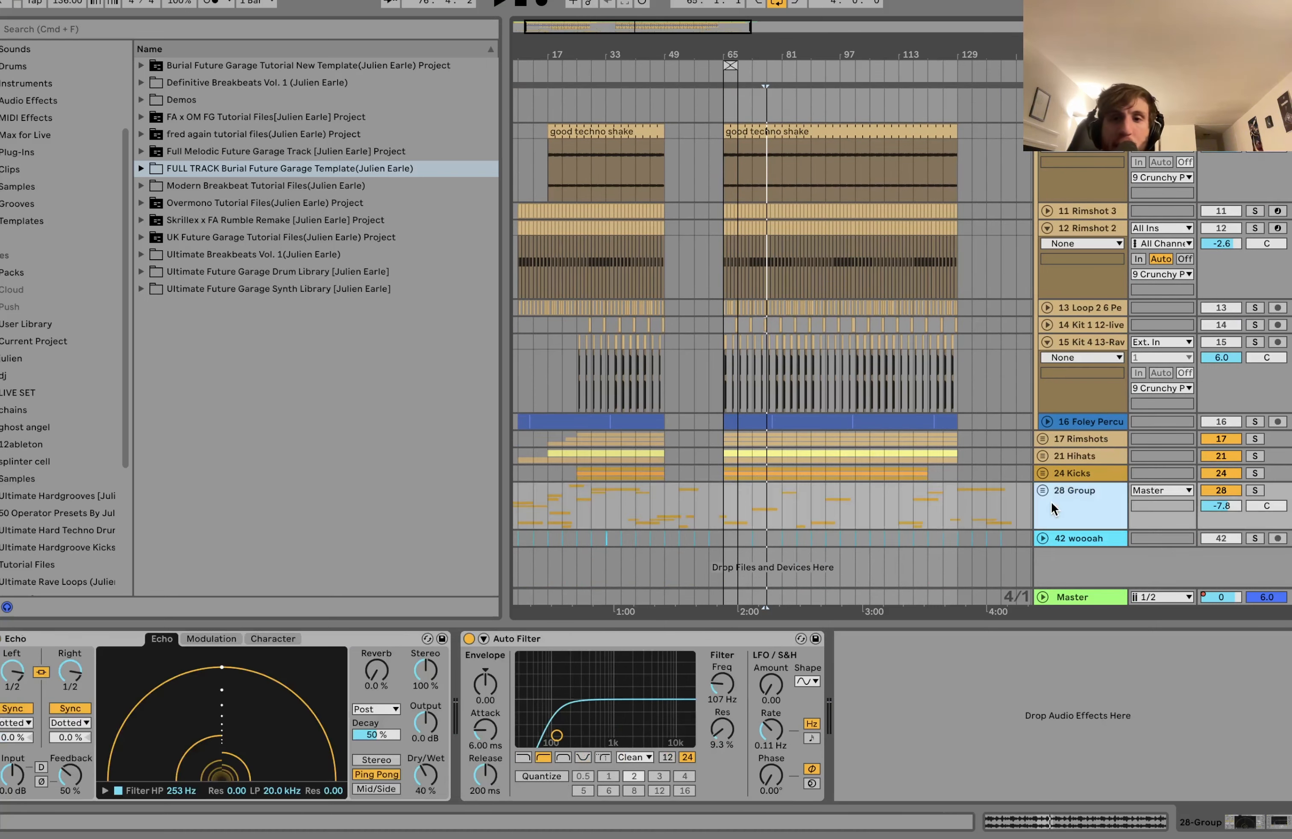
left_click(1253, 491)
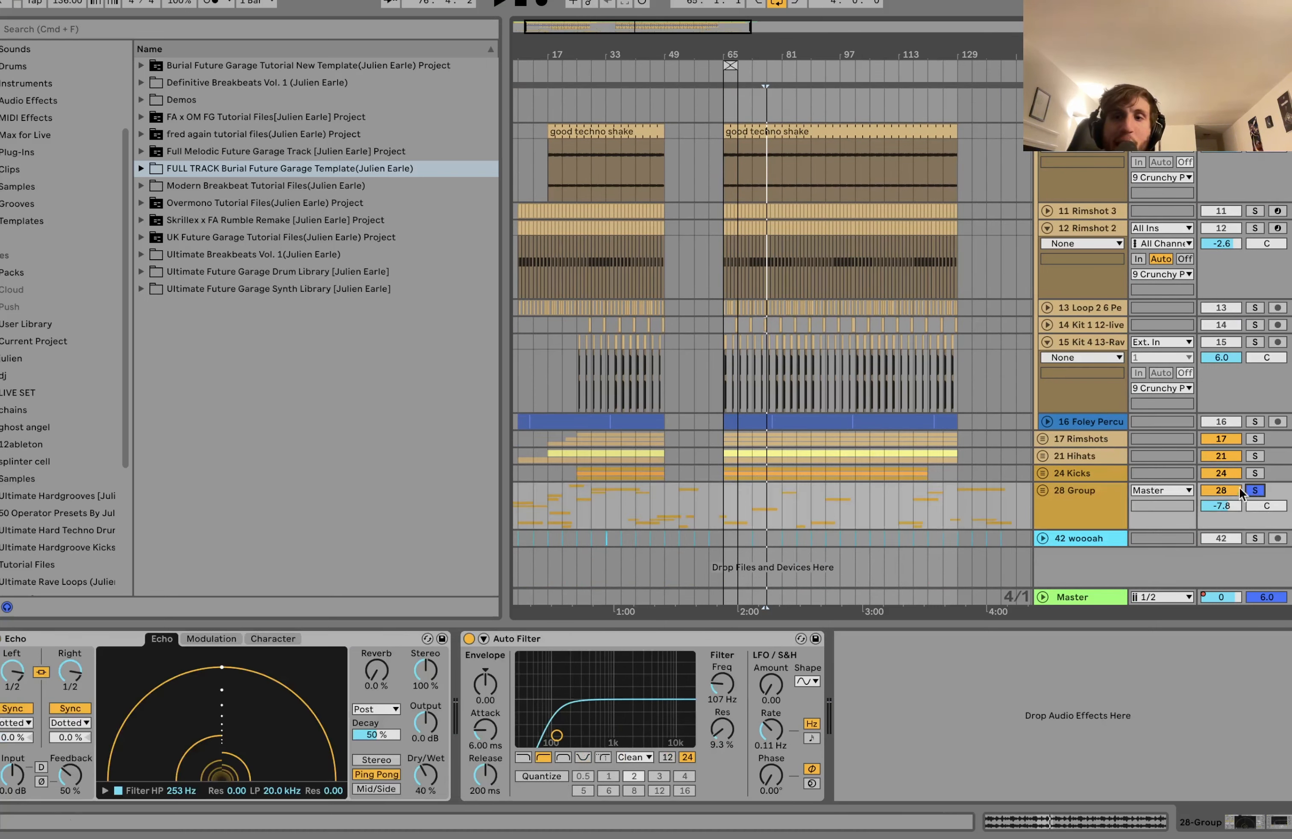
left_click(1045, 489)
scroll(917, 366, "down", 5)
scroll(918, 365, "up", 4)
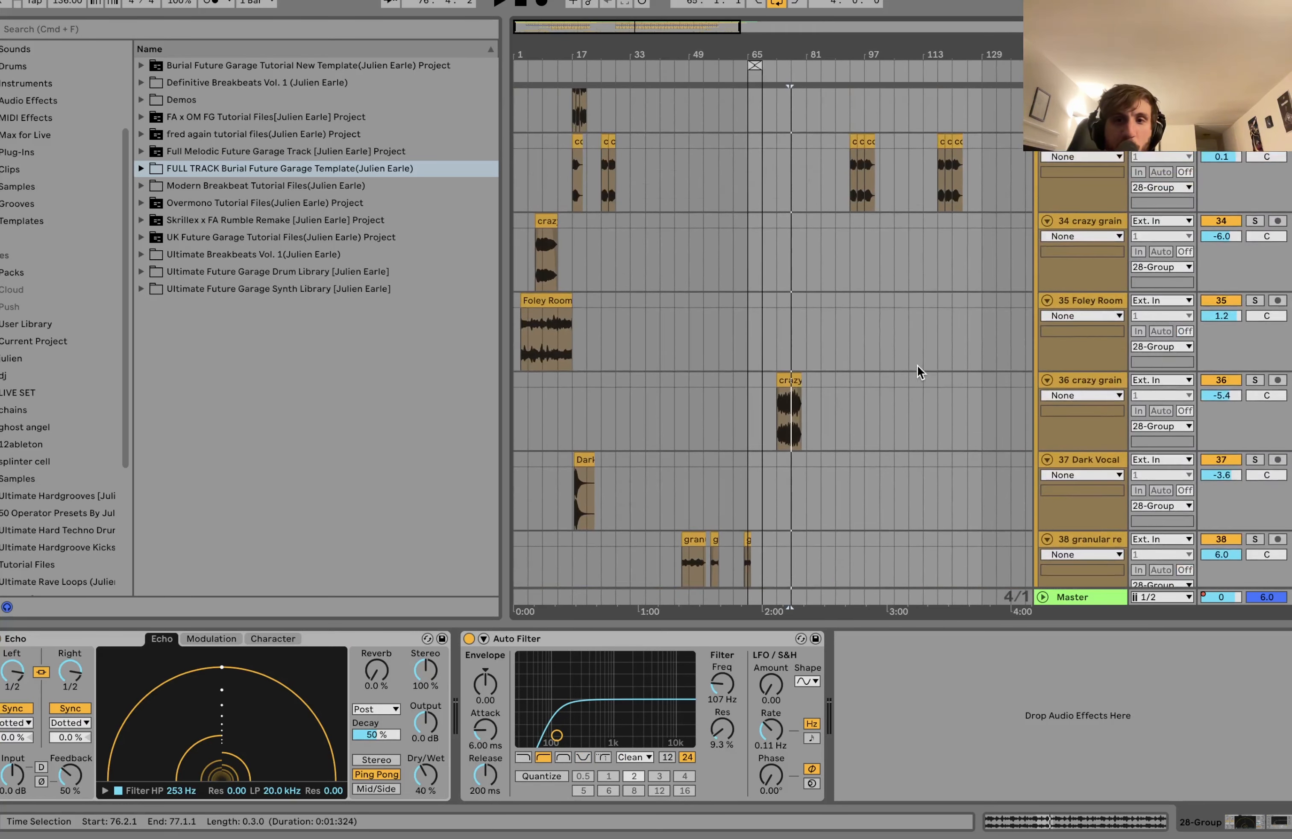
scroll(918, 366, "up", 5)
scroll(917, 366, "up", 4)
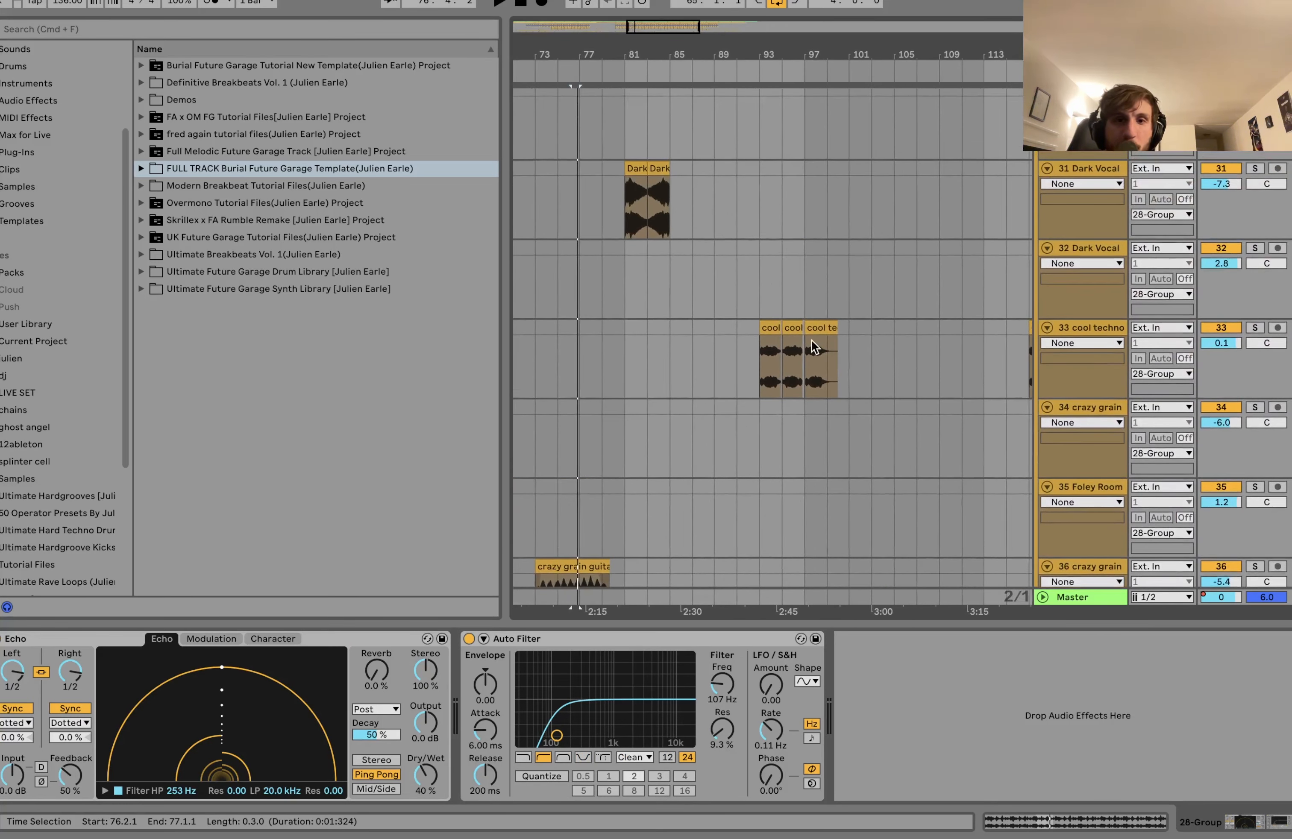
- Audition the cool techno, Dark Vocal and FX 21 clips inside the soloed 28 Group
left_click(768, 327)
key("space")
left_click(632, 168)
key("space")
key("space")
scroll(632, 168, "left", 8)
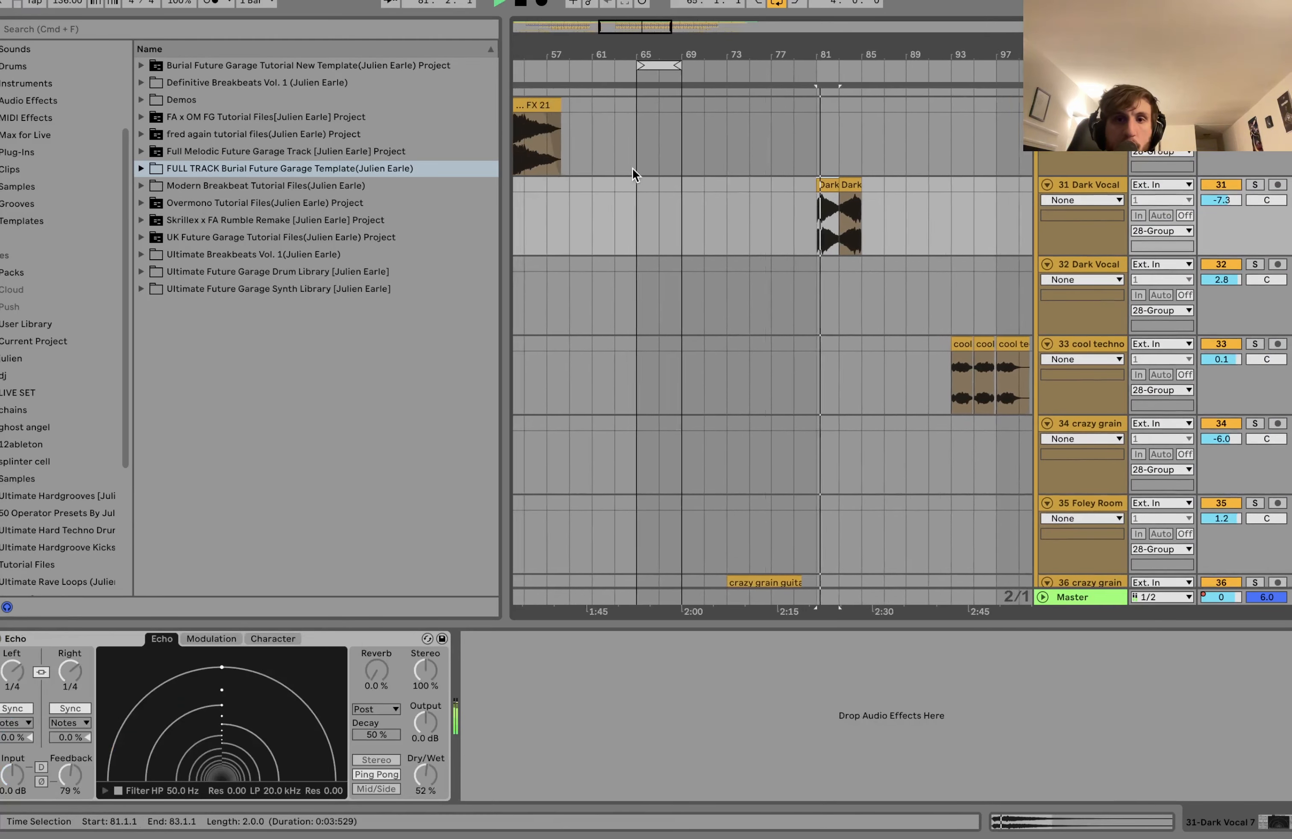
scroll(632, 167, "up", 2)
left_click(626, 193)
scroll(625, 186, "down", 5)
scroll(625, 187, "left", 3)
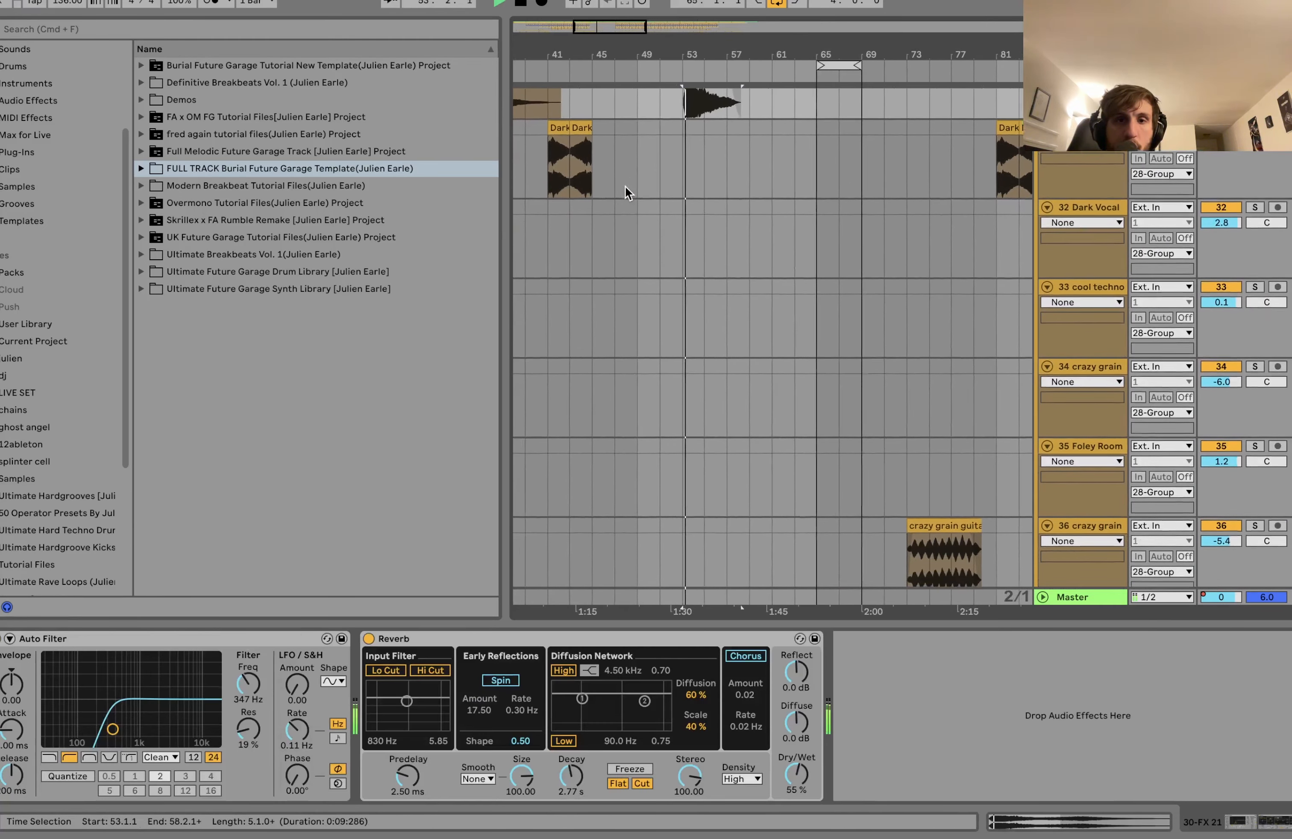
- Audition the crazy grain guitar clip and the first granular reverb clip of the 28 Group
left_click(958, 286)
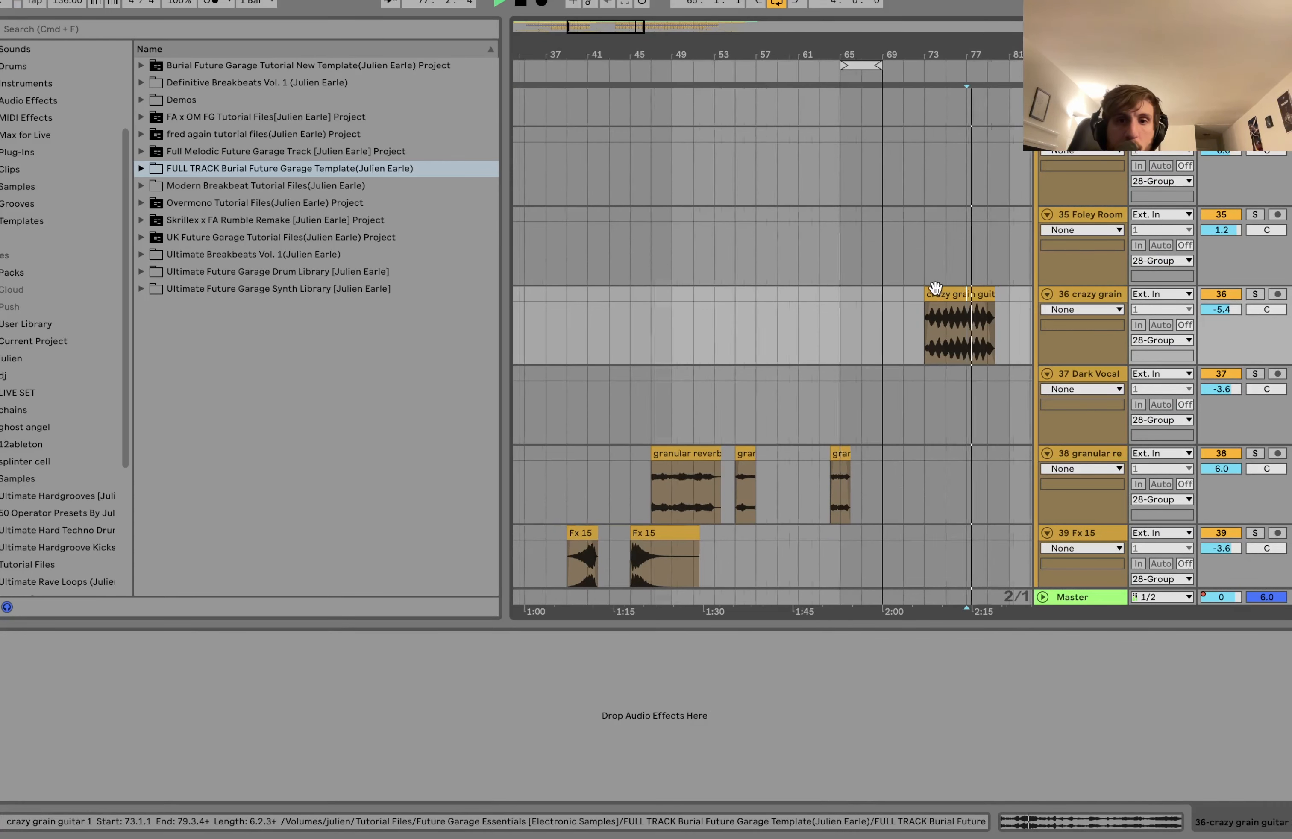
scroll(725, 447, "down", 5)
left_click(689, 453)
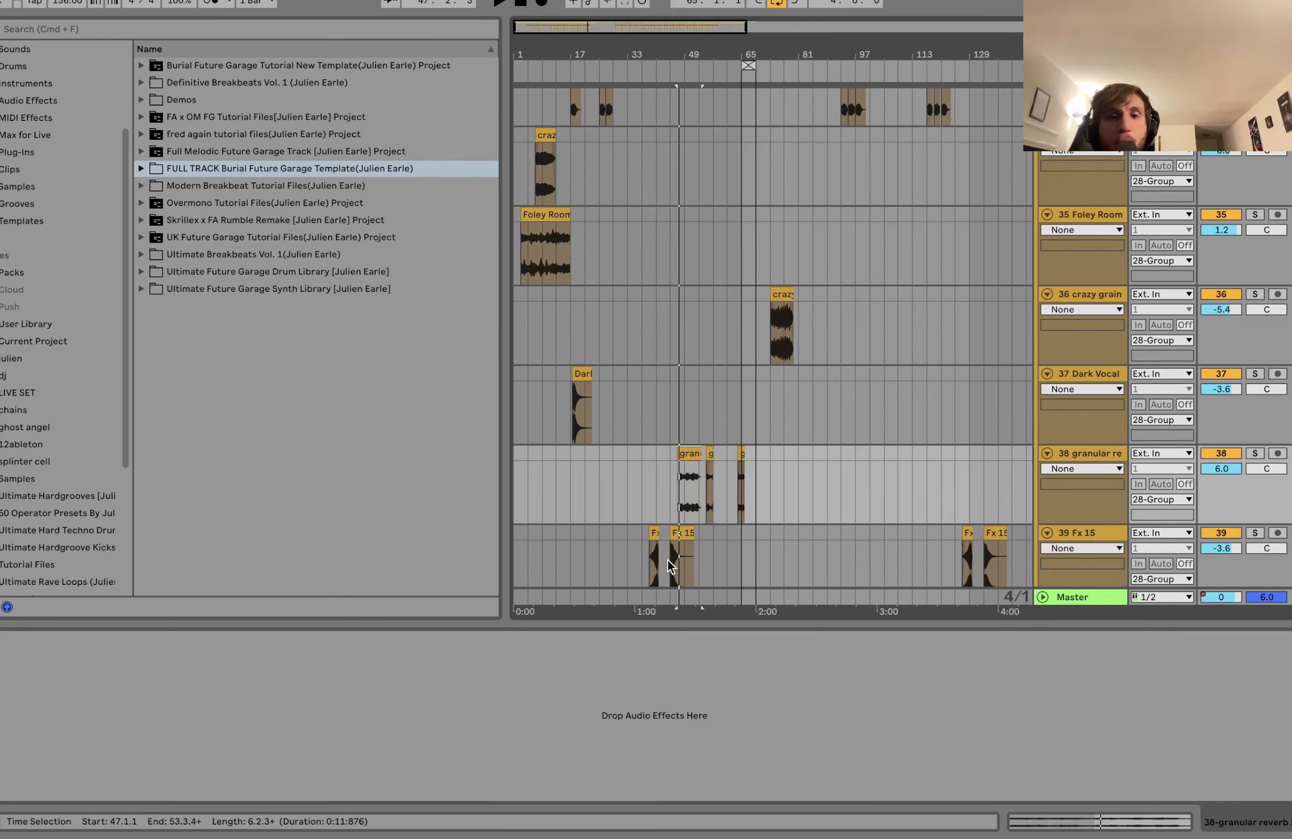
- Play the Fx 7 clip of the 28 Group briefly from bar 43
scroll(669, 560, "down", 3)
scroll(668, 560, "up", 10)
scroll(571, 423, "down", 1)
scroll(571, 423, "left", 5)
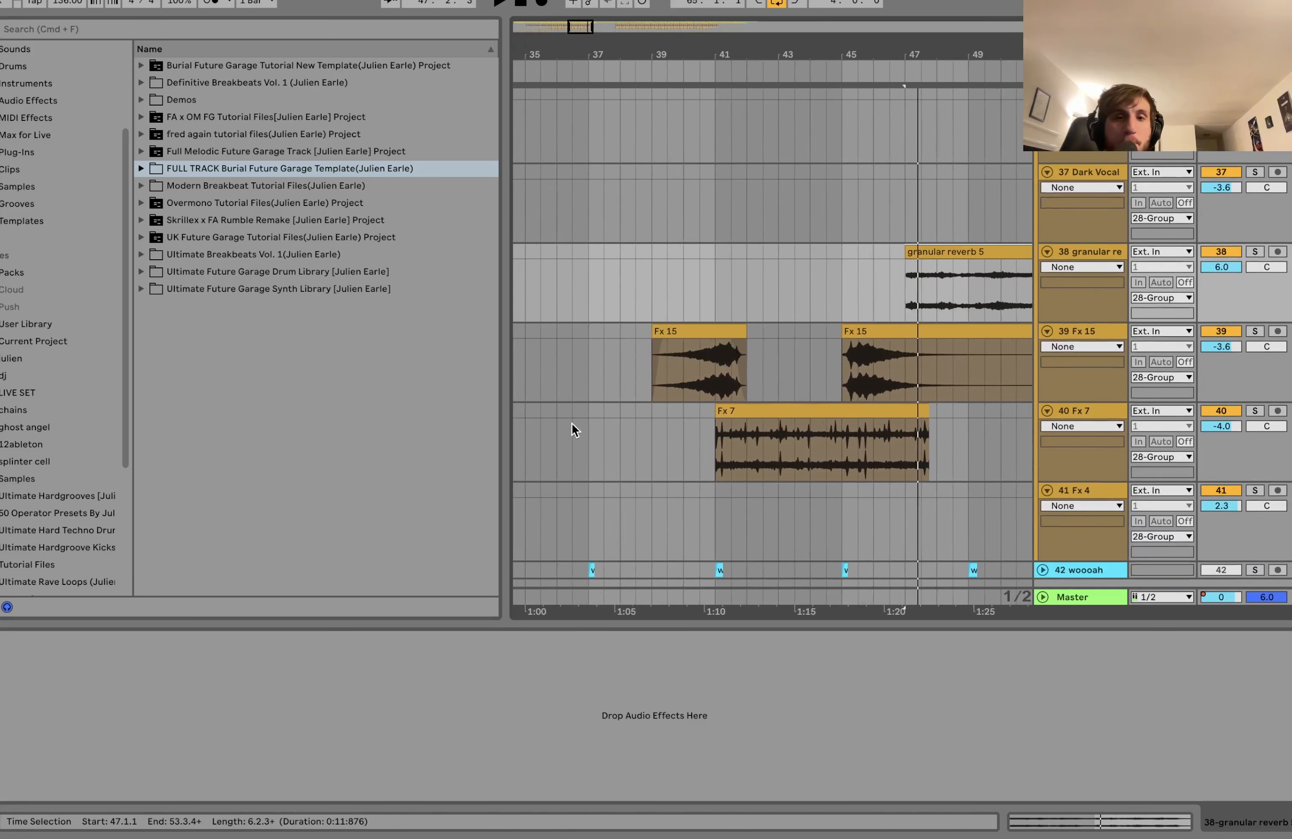
scroll(696, 403, "down", 2)
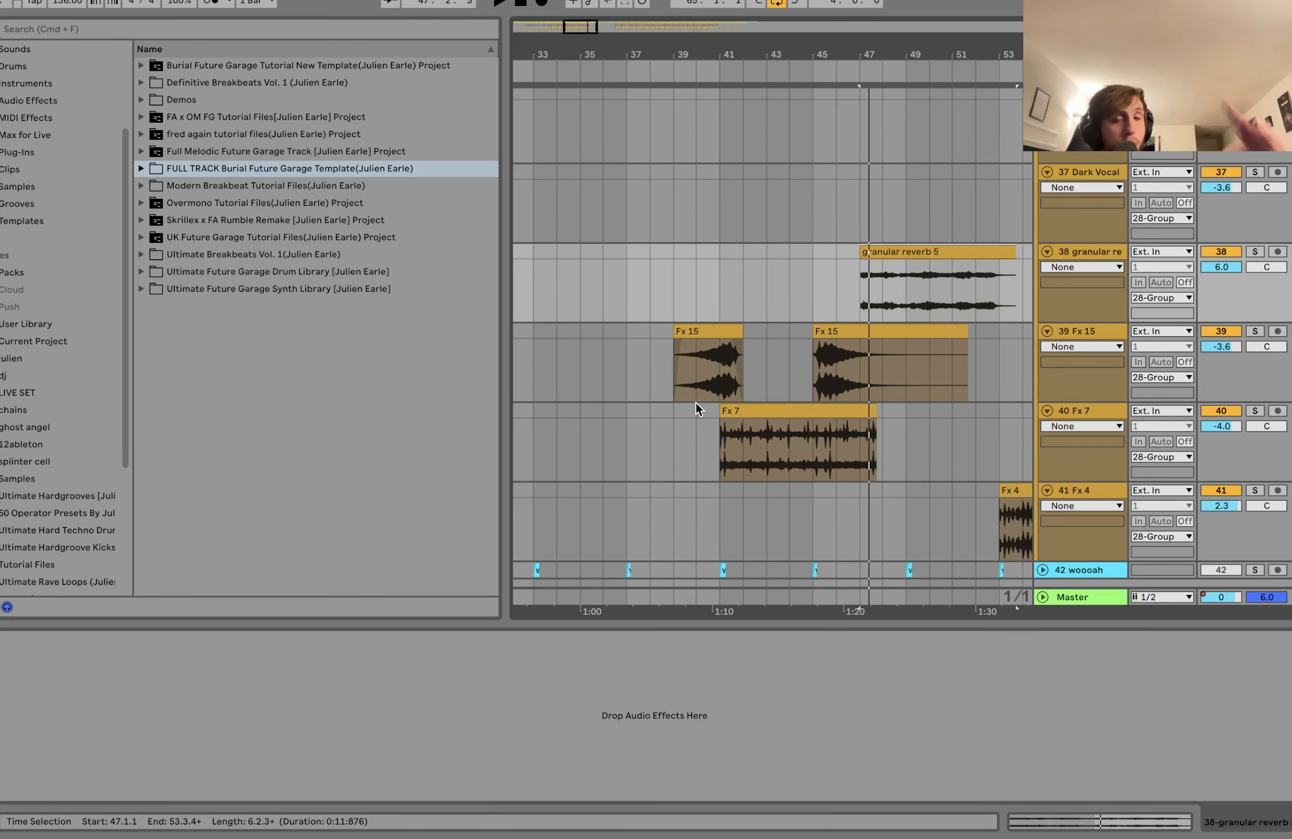
left_click(764, 450)
key("space")
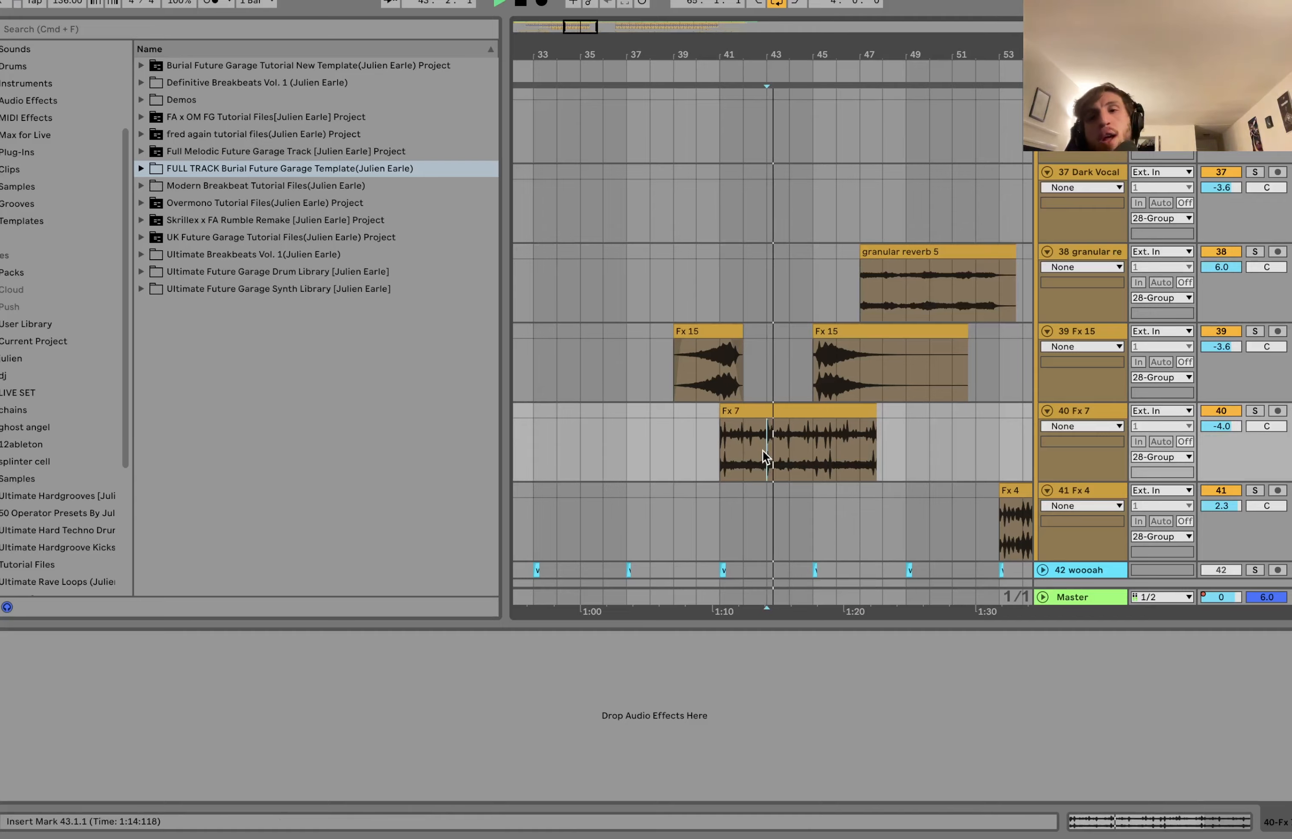
key("space")
- Look over the group's remaining effect clips, then remove the 28 Group's solo and fold the group
scroll(763, 450, "down", 6)
scroll(713, 477, "down", 2)
scroll(714, 480, "up", 10)
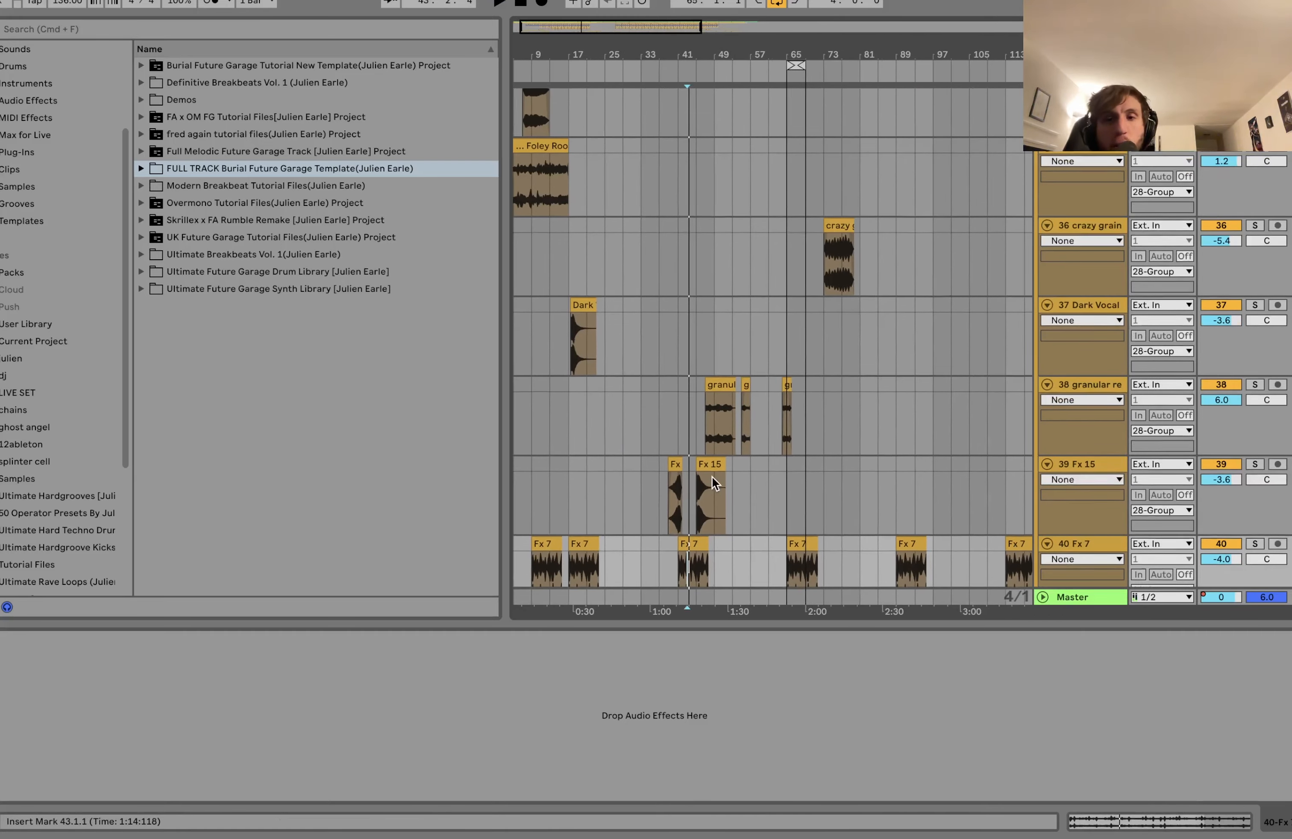
scroll(714, 480, "down", 4)
scroll(712, 478, "up", 14)
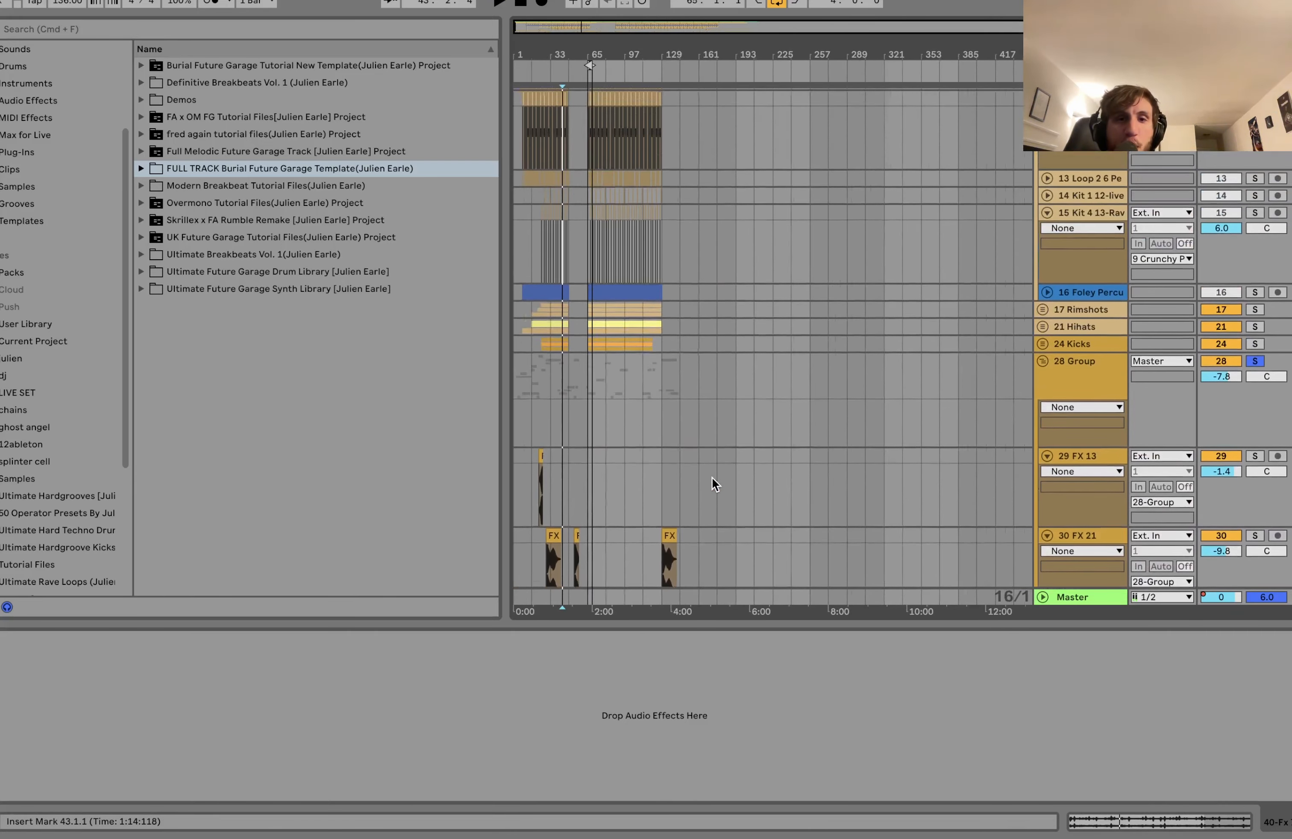
left_click(1076, 367)
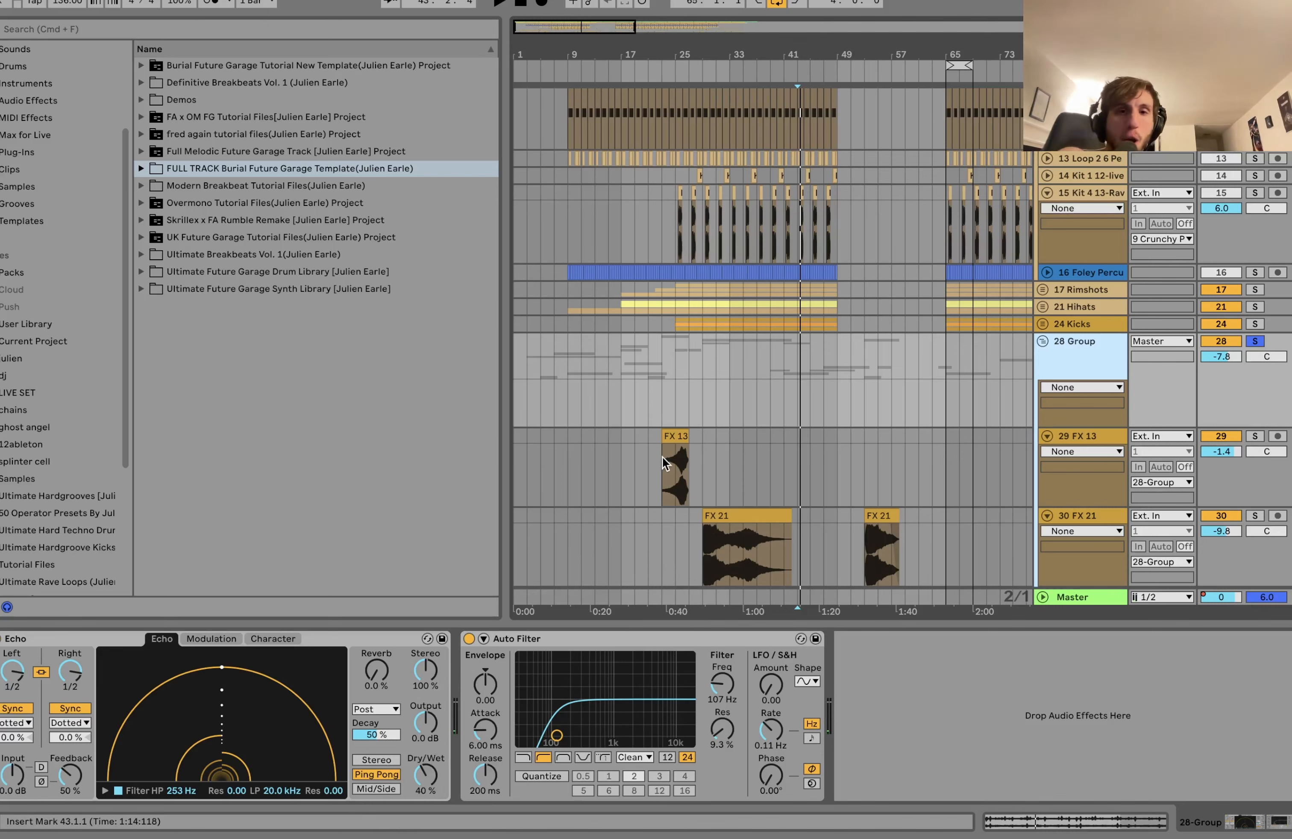
scroll(663, 457, "down", 5)
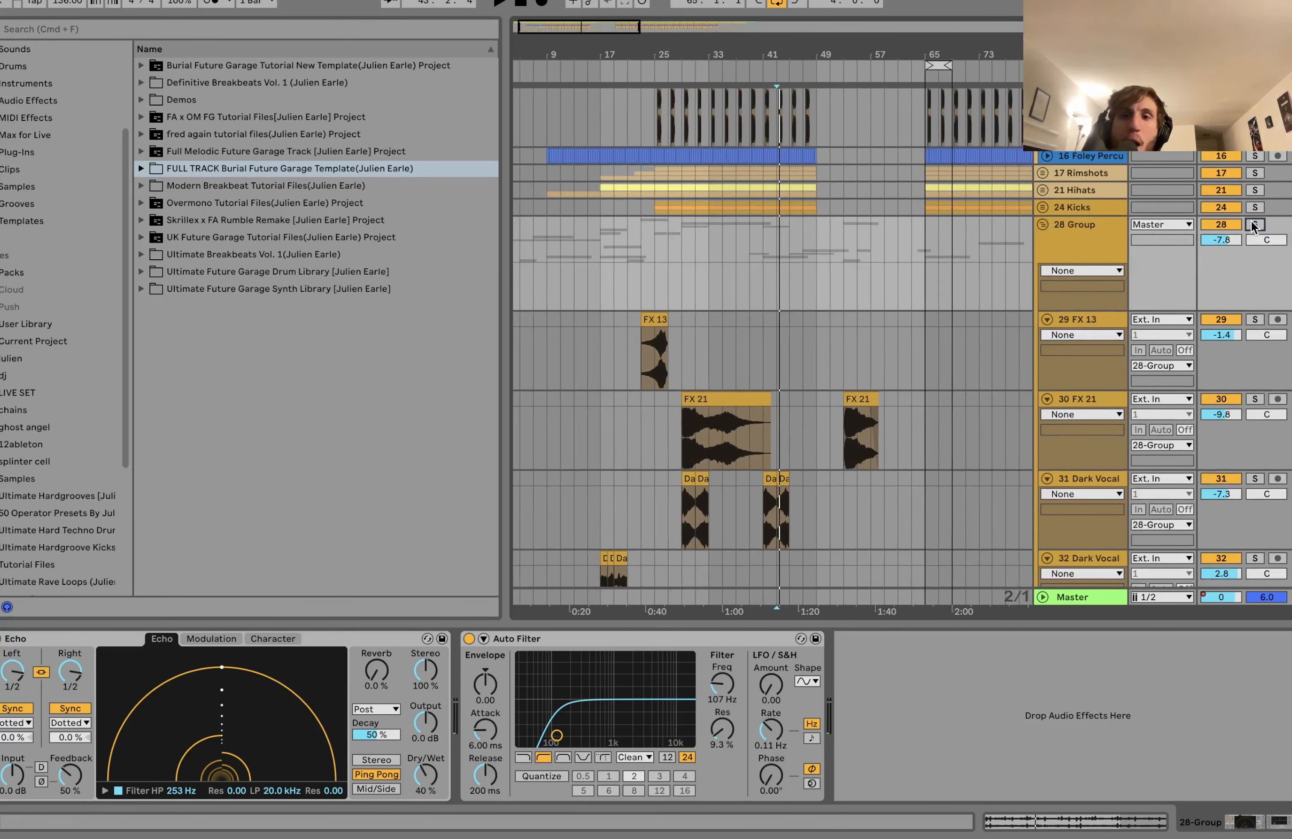
left_click(1041, 225)
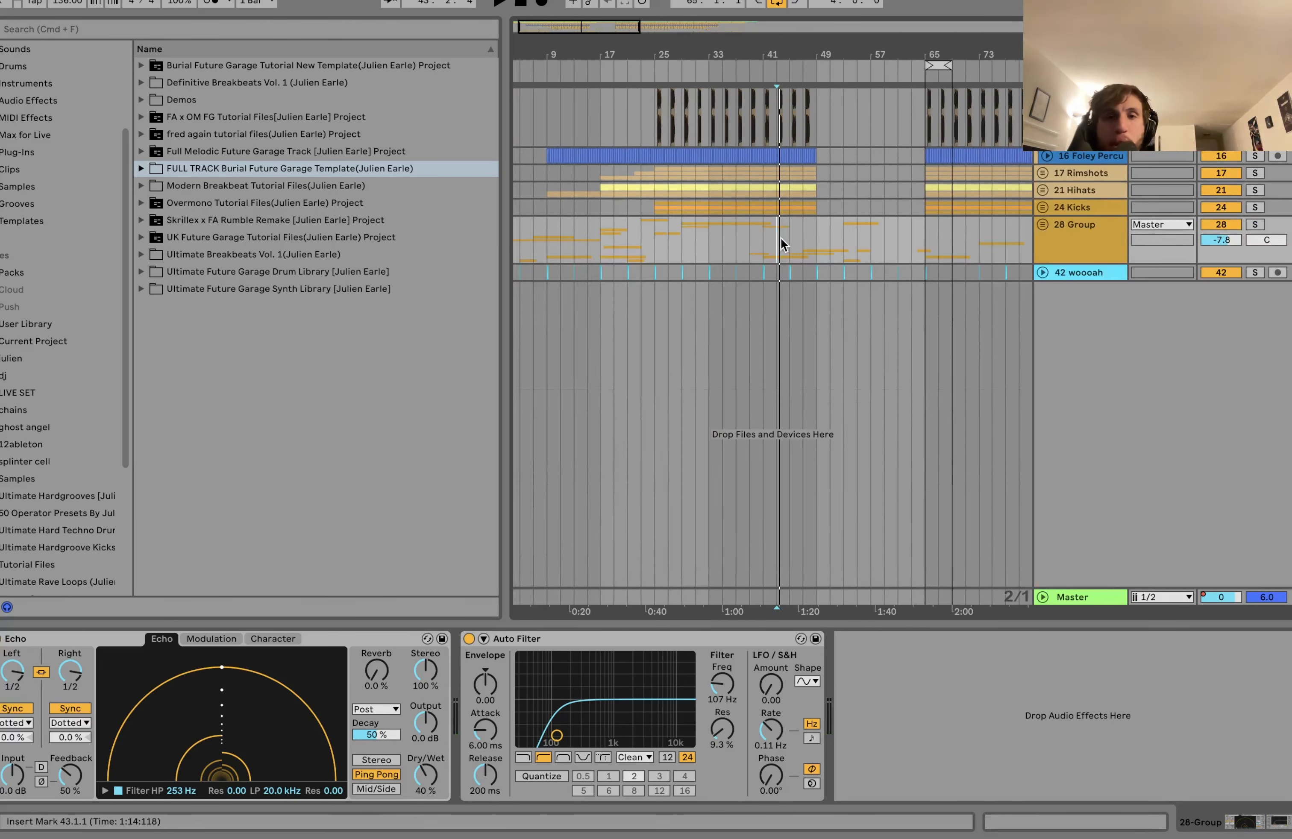
- Play the full mix from bar 29, solo the 28 Group to compare, and remove its solo again
left_click(677, 243)
key("space")
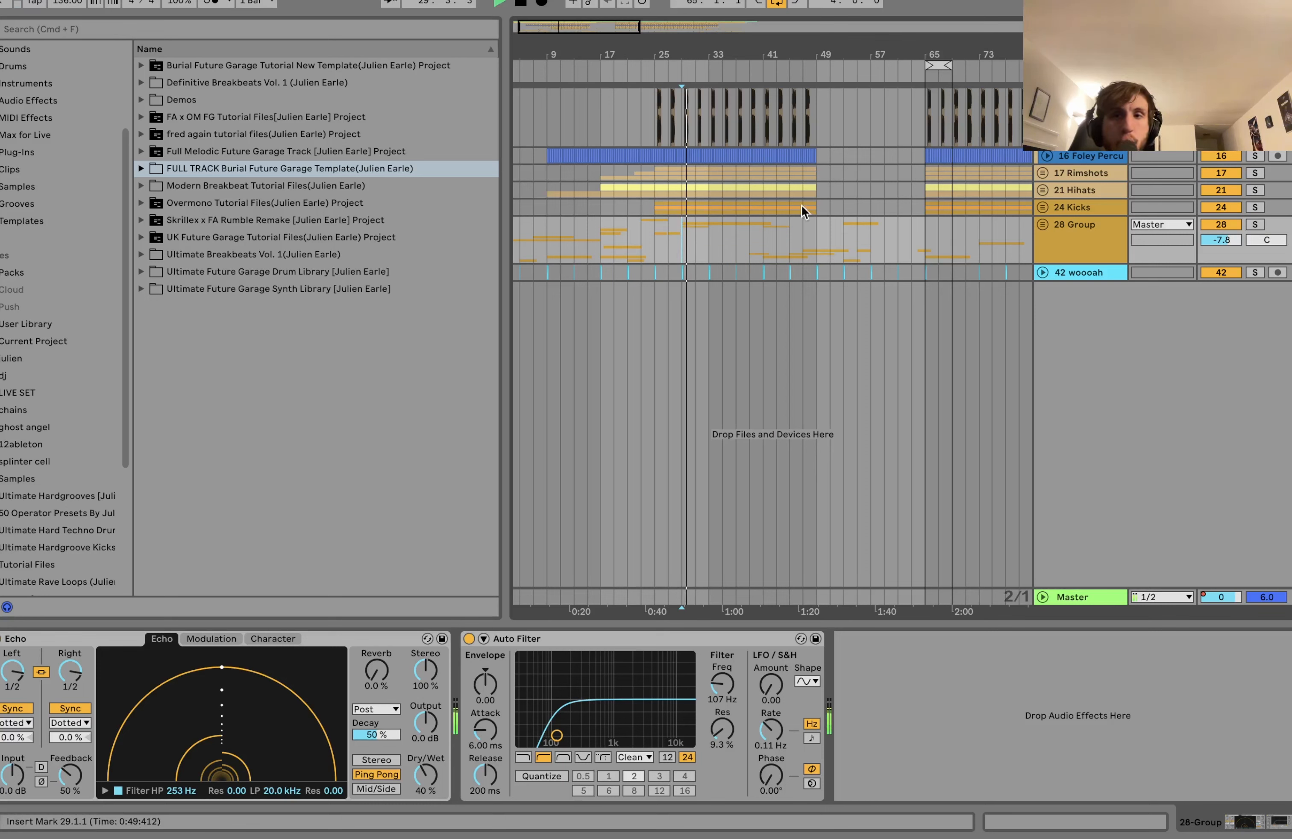
left_click(1256, 224)
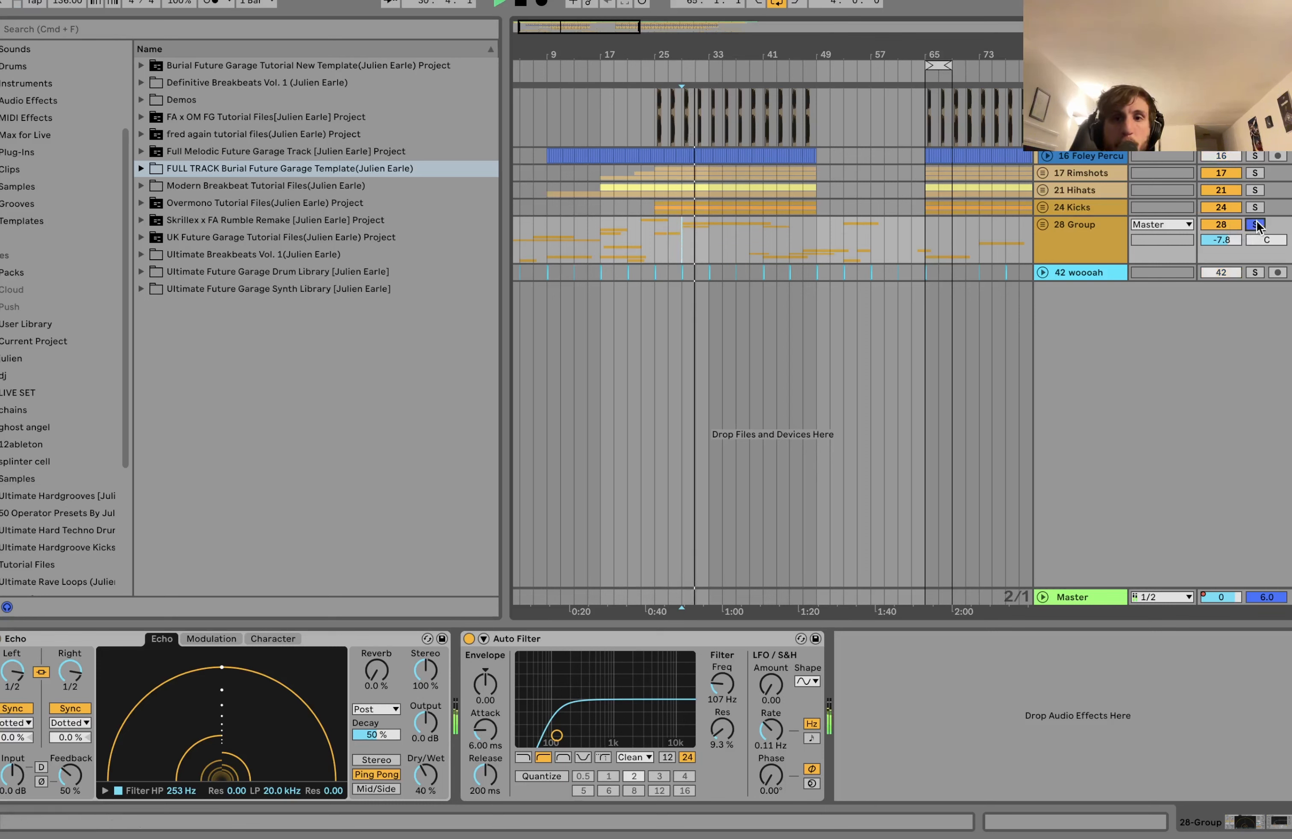
left_click(1257, 223)
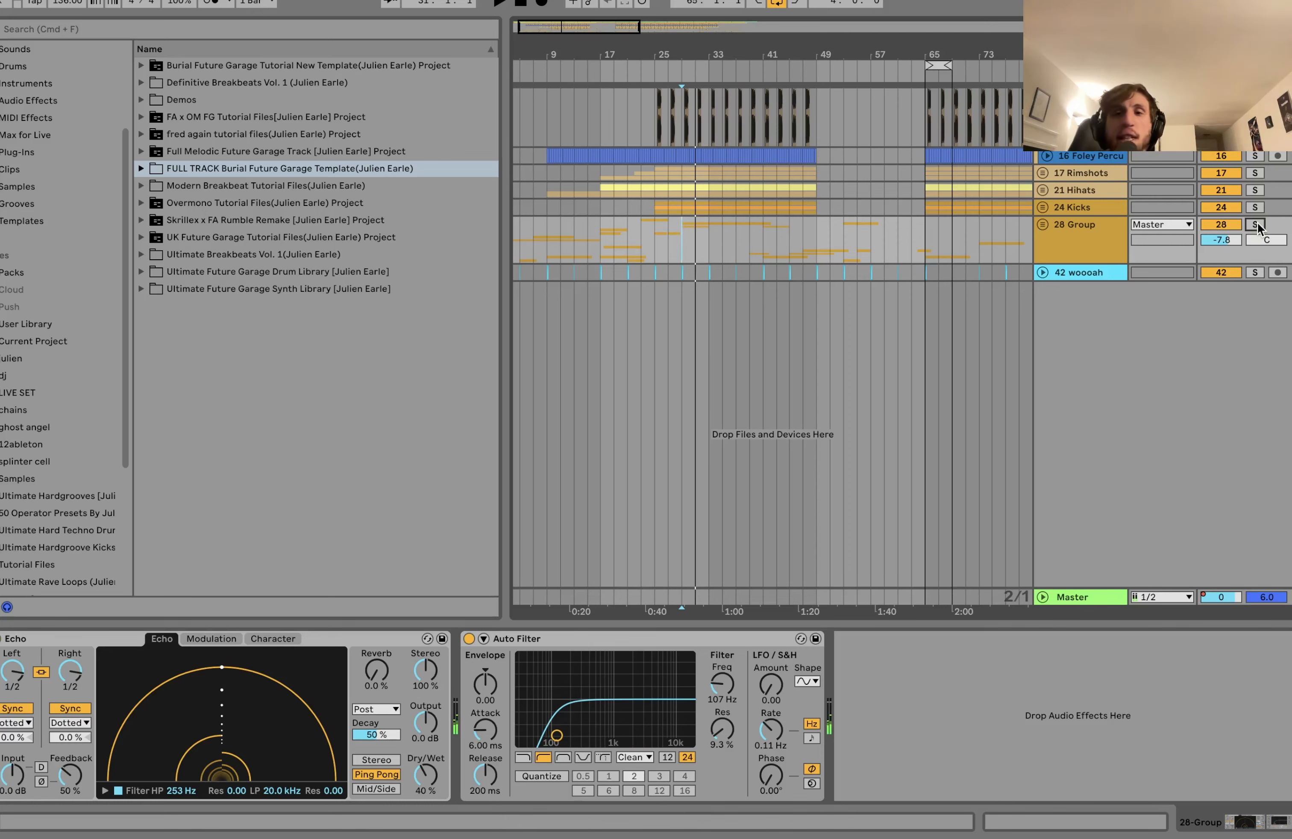
- Fold all tracks and groups to compact the whole arrangement into one overview
scroll(890, 275, "up", 3)
scroll(890, 275, "right", 4)
scroll(890, 274, "down", 5)
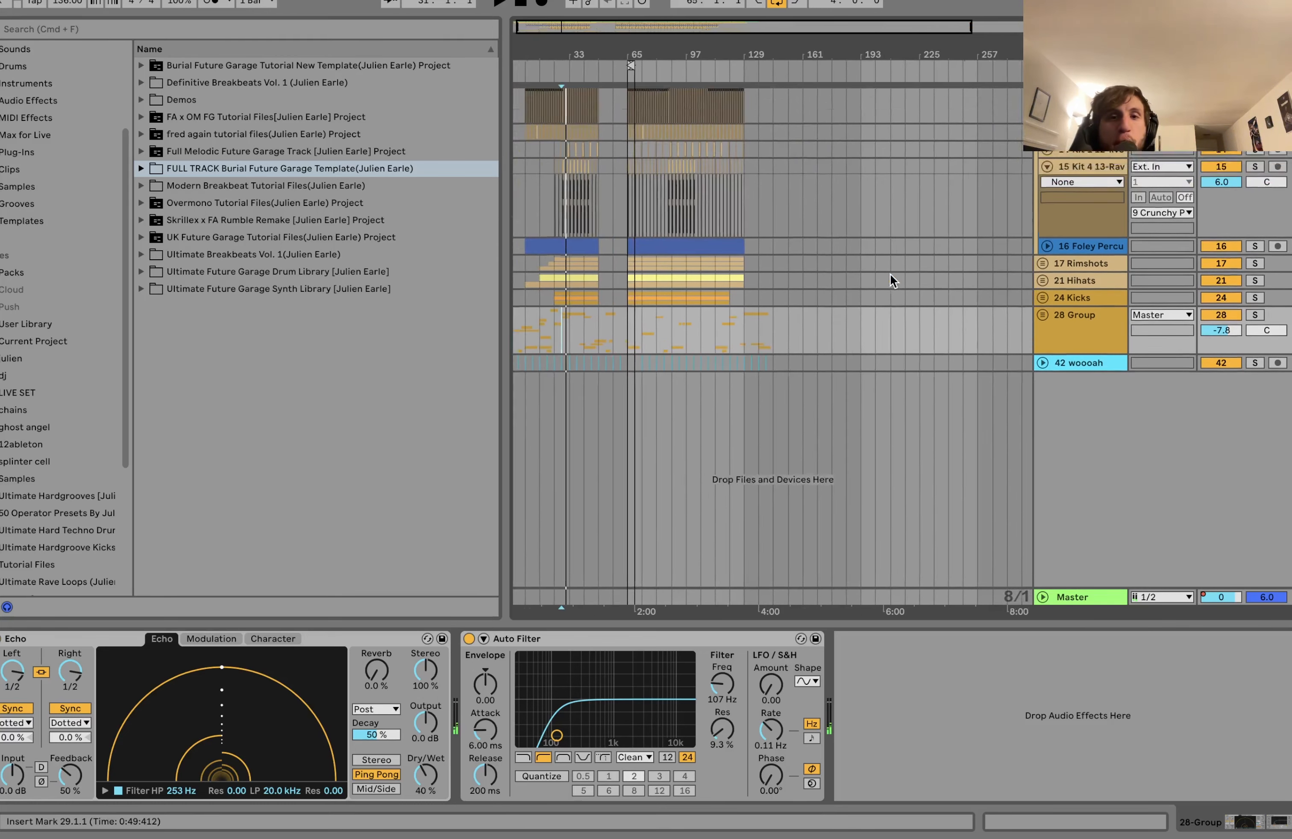
scroll(890, 274, "up", 8)
scroll(890, 274, "right", 3)
scroll(890, 273, "up", 4)
scroll(890, 274, "left", 5)
scroll(890, 273, "up", 6)
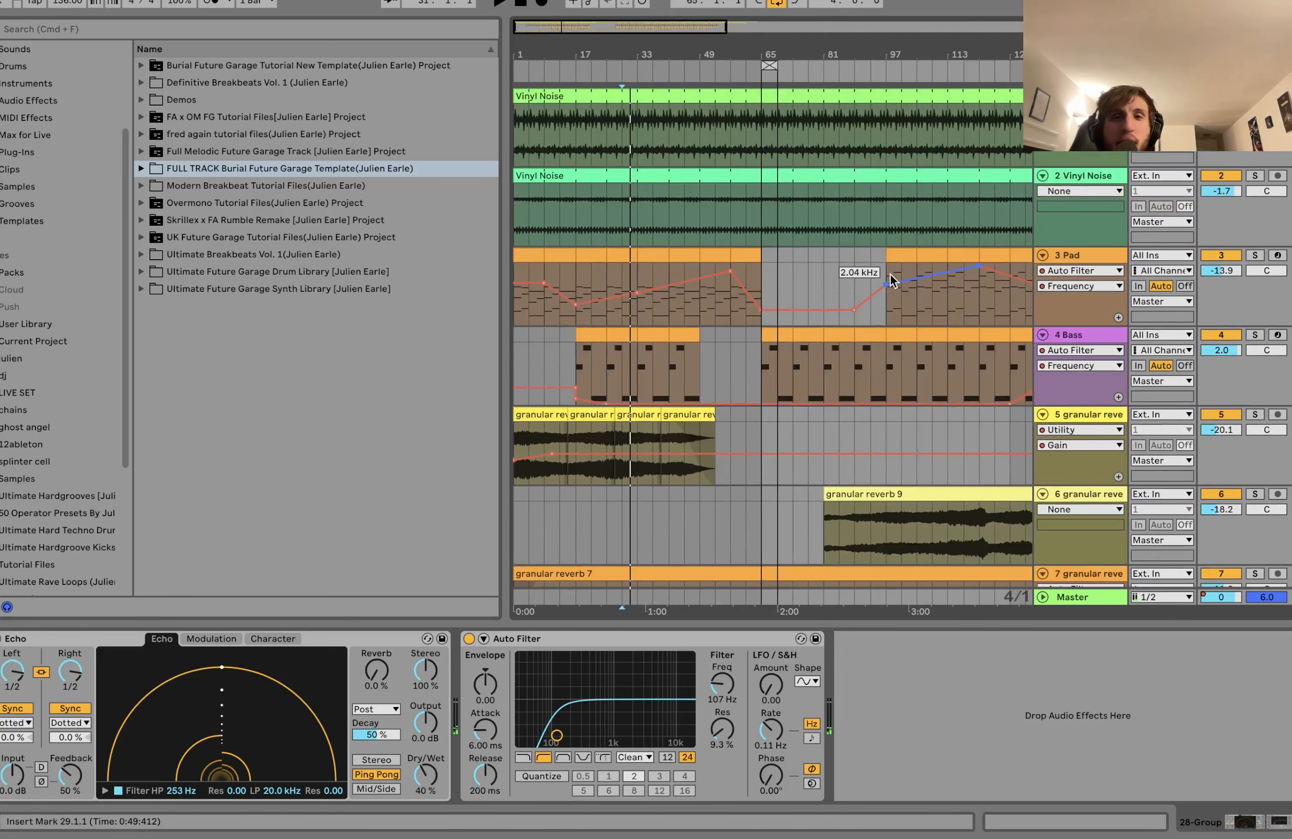
left_click(1098, 175)
key("alt+u")
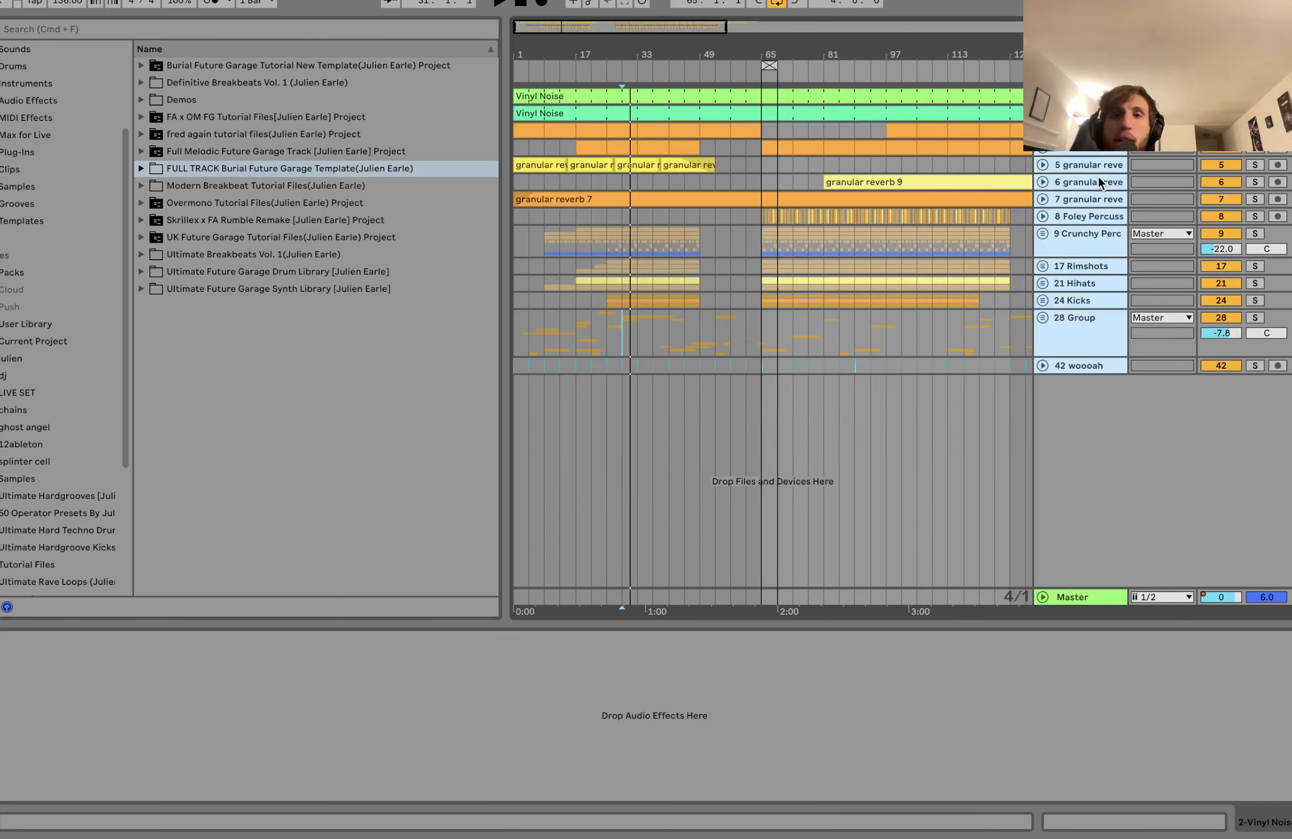
- Unfold the 28 Group to examine its clip placement around bar 65, fold it again, and place the insert marker at bar 73
left_click(763, 177)
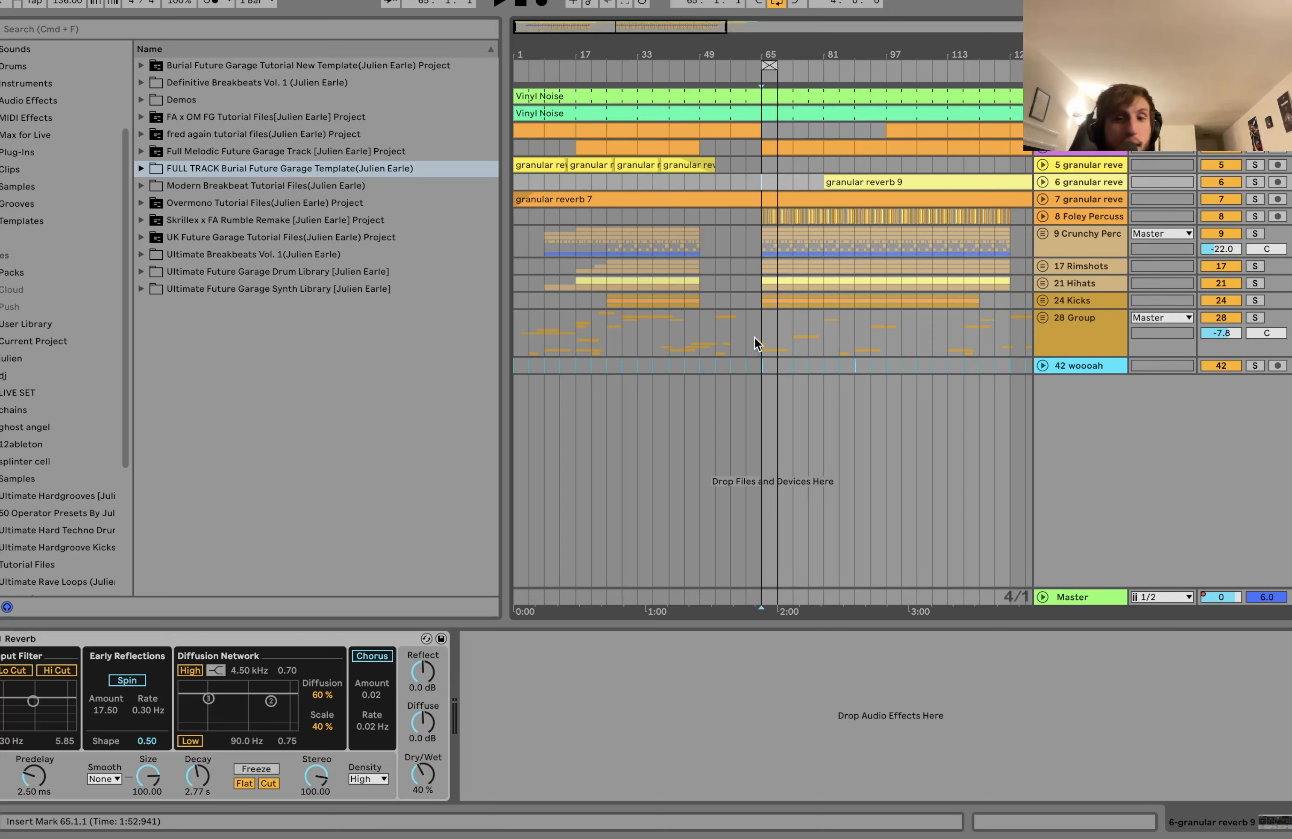
left_click(769, 331)
key("plus")
key("minus")
key("minus")
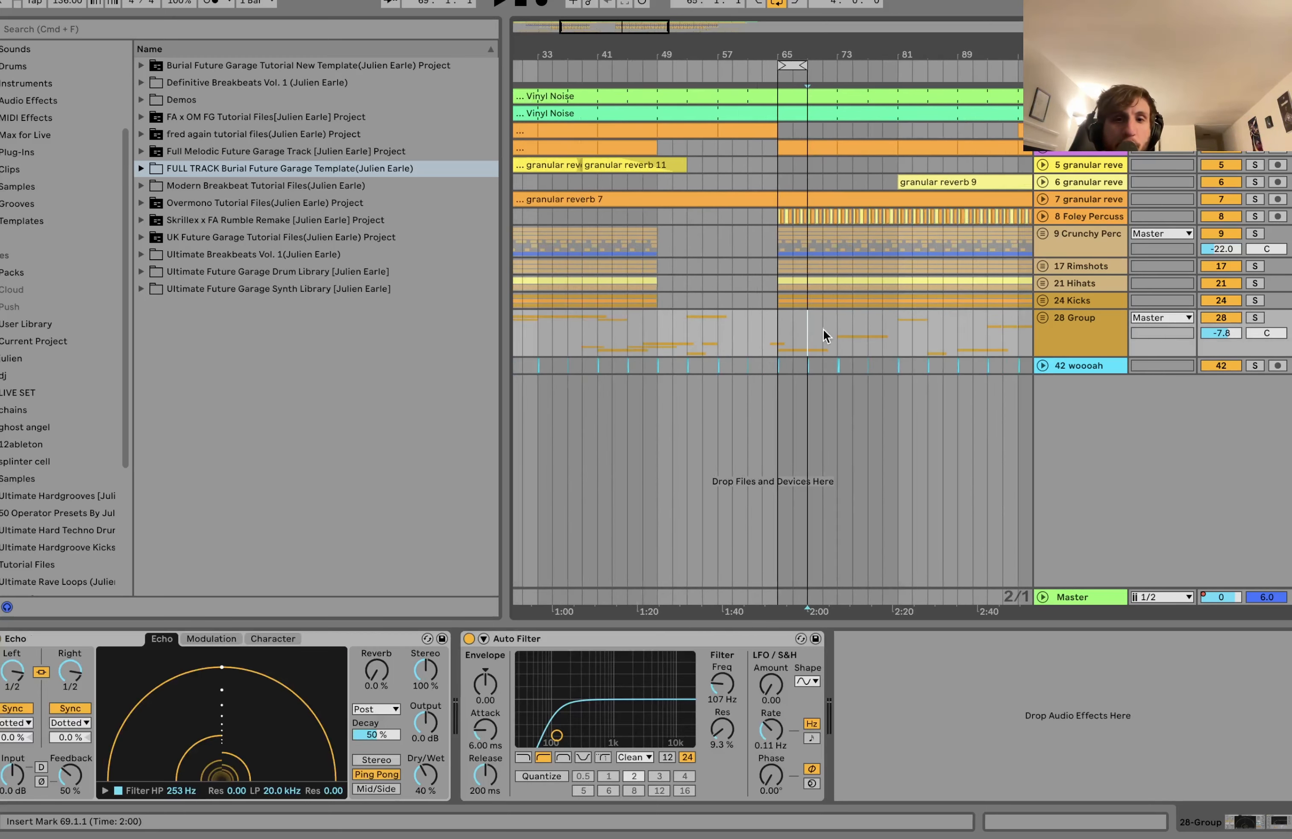
left_click(1044, 318)
scroll(1046, 319, "down", 12)
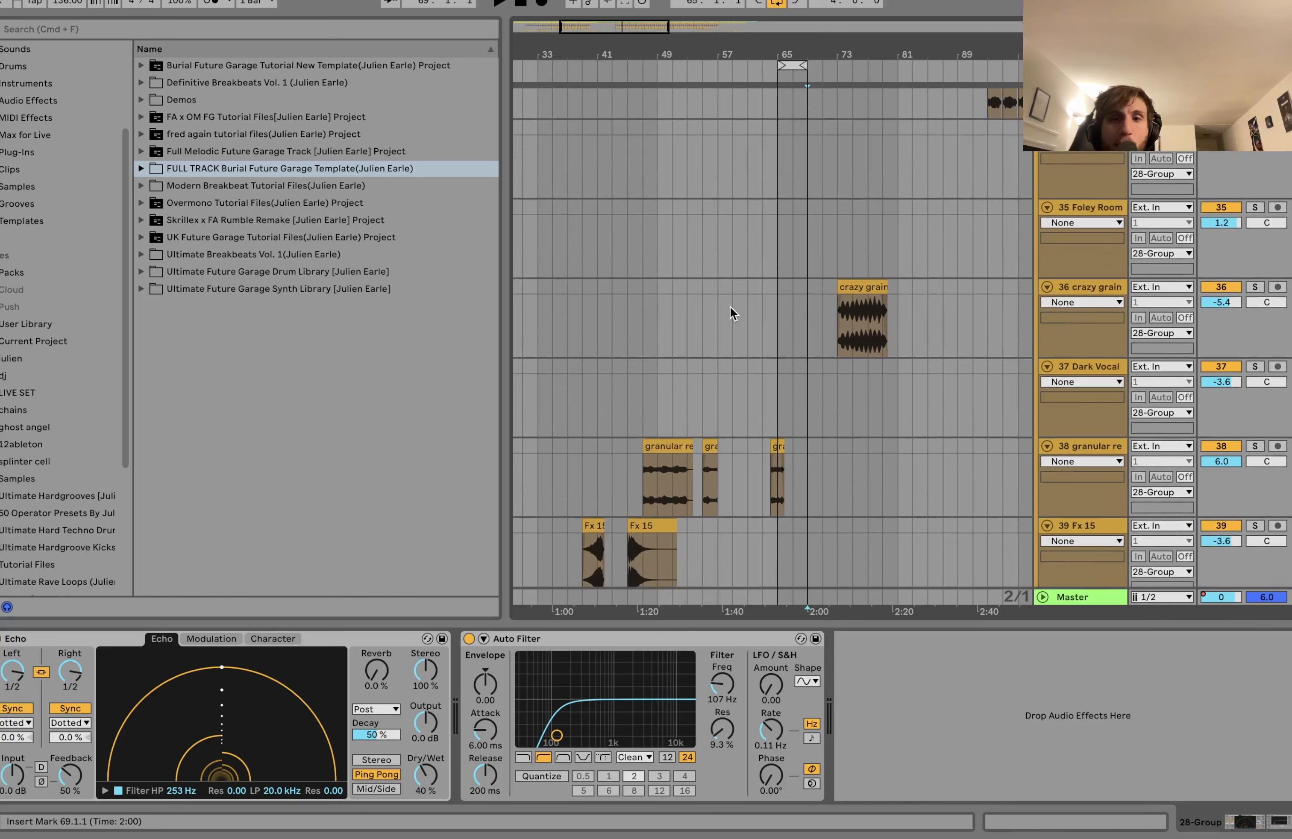
key("minus")
scroll(729, 309, "up", 10)
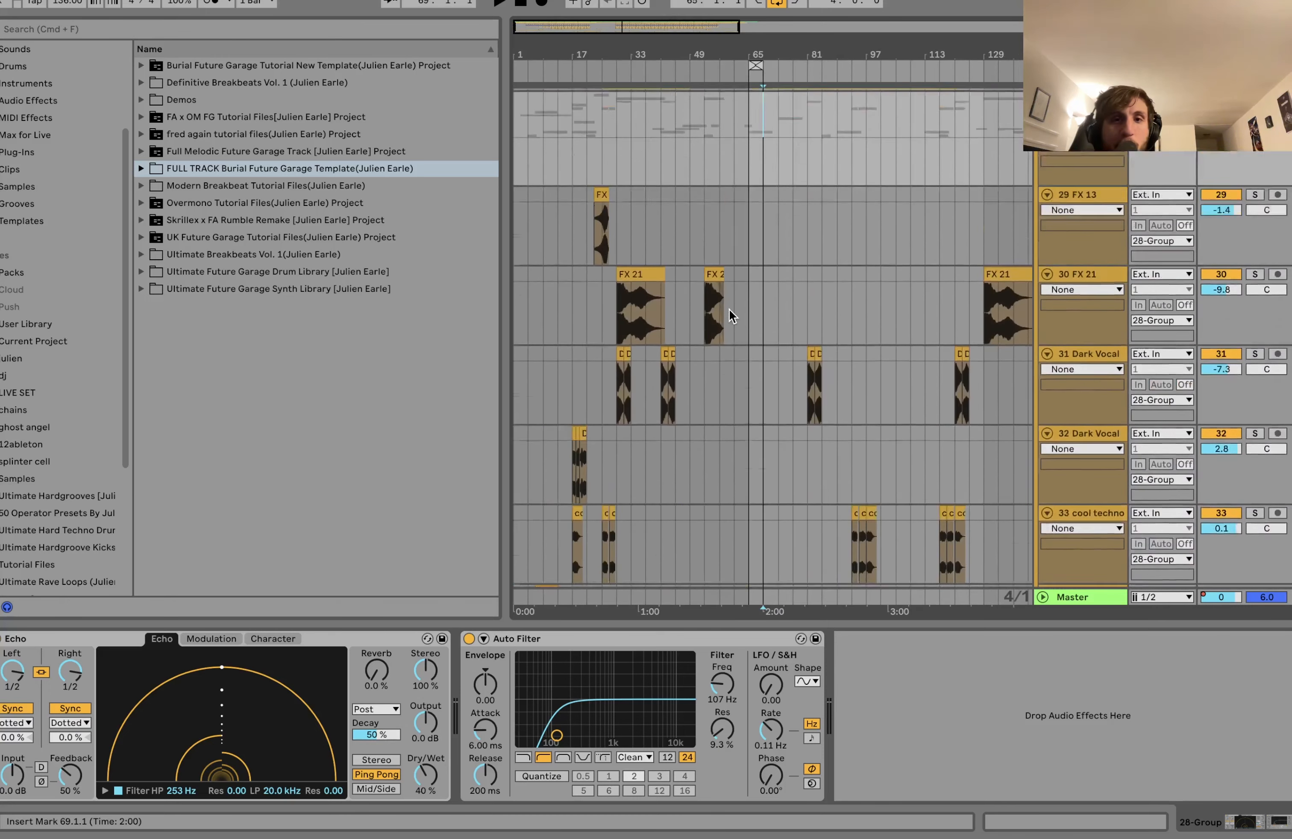
left_click(1042, 327)
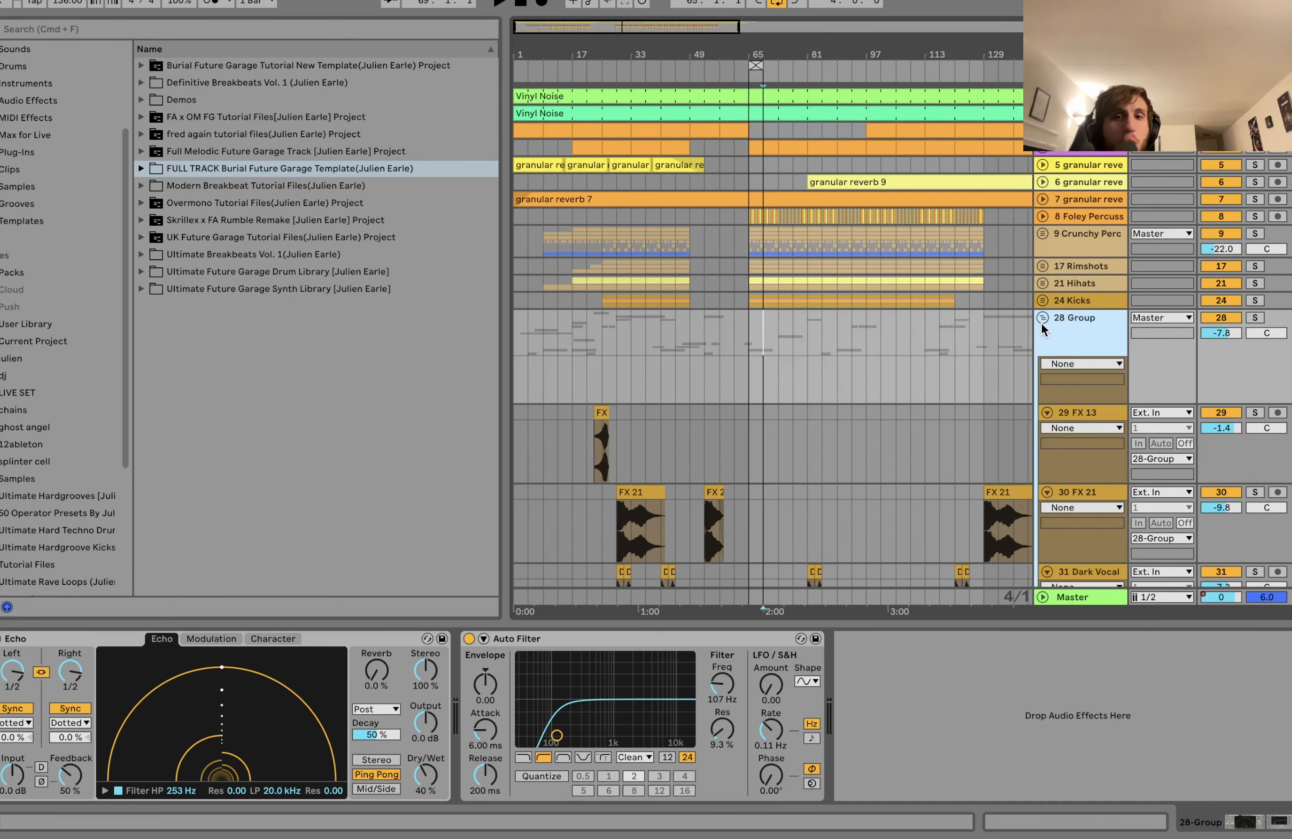
left_click(1041, 323)
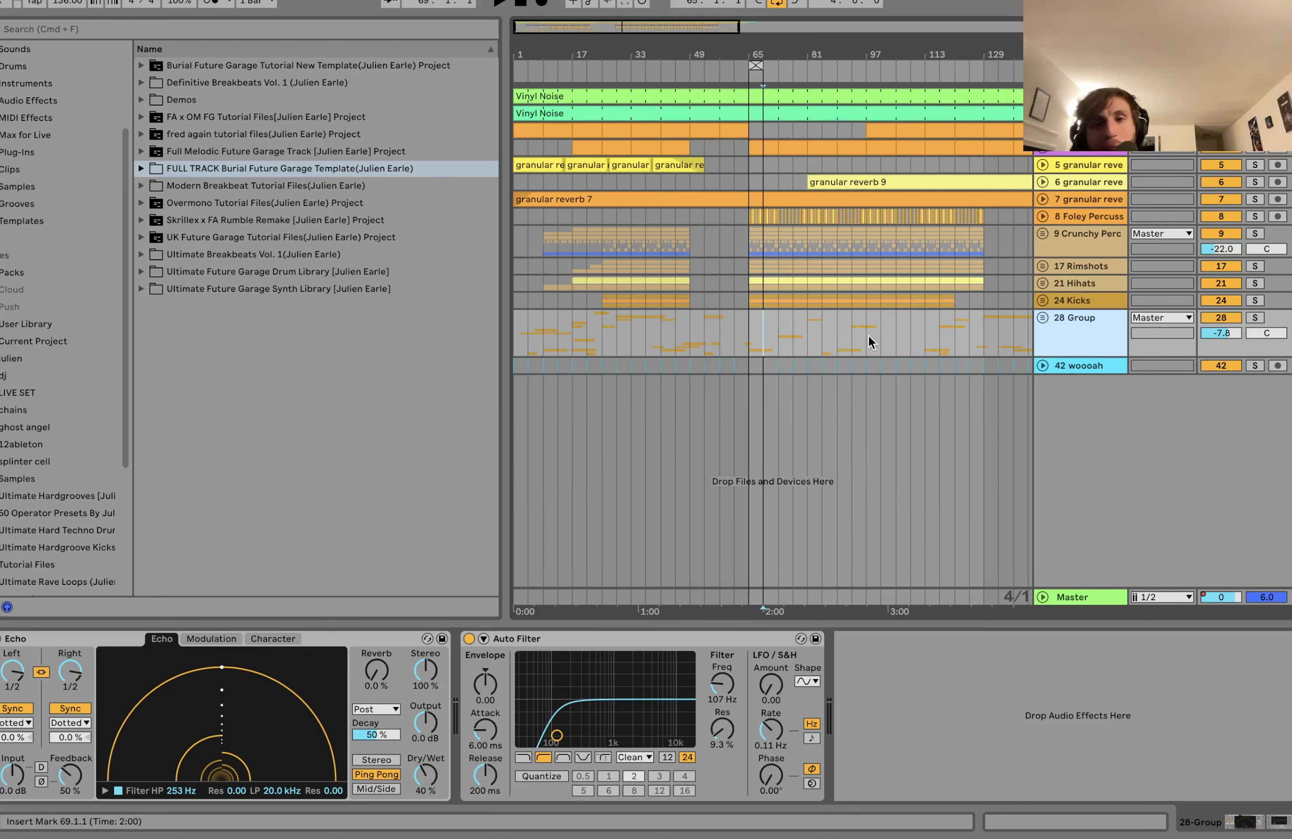
left_click(776, 333)
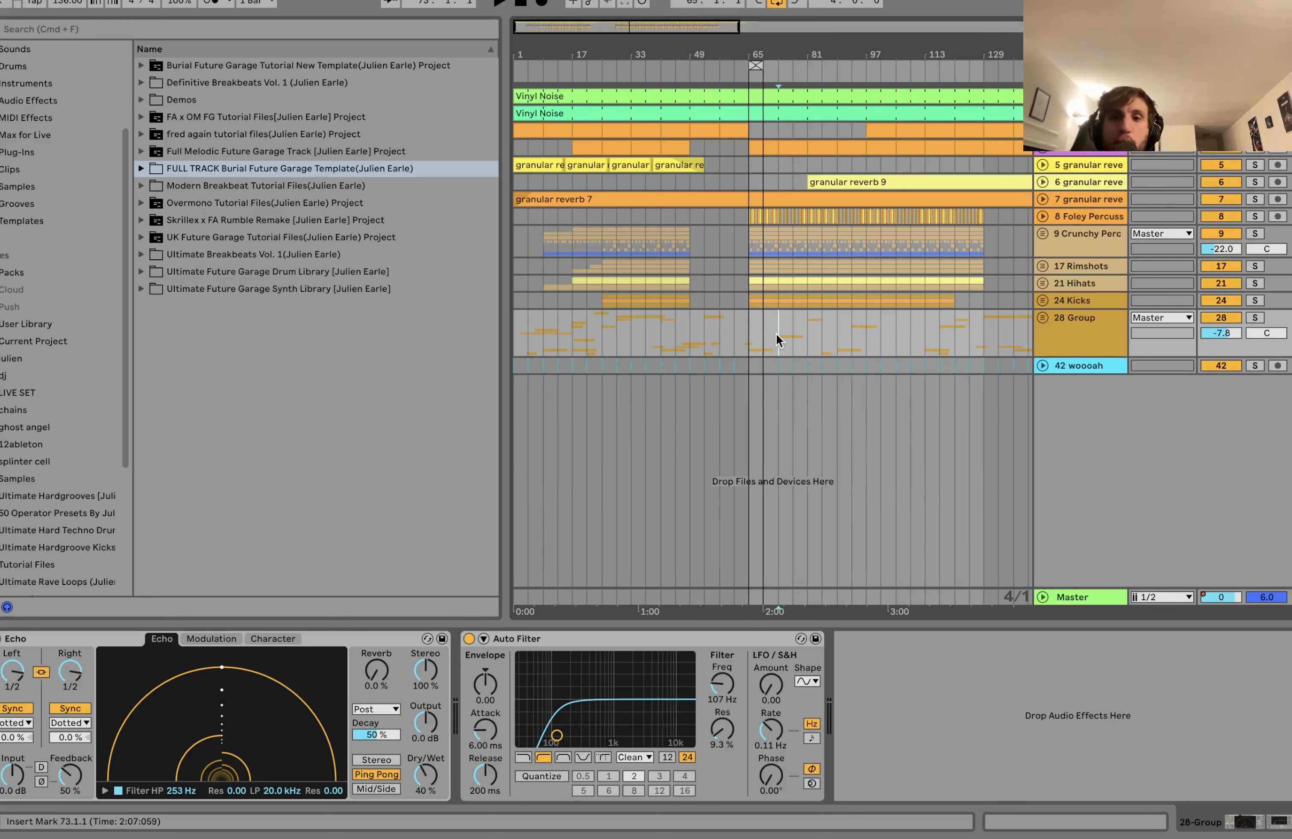
- Solo and unfold the 42 woooah track, play it from bar 73, and compare its sound with the effect devices bypassed and re-enabled
key("space")
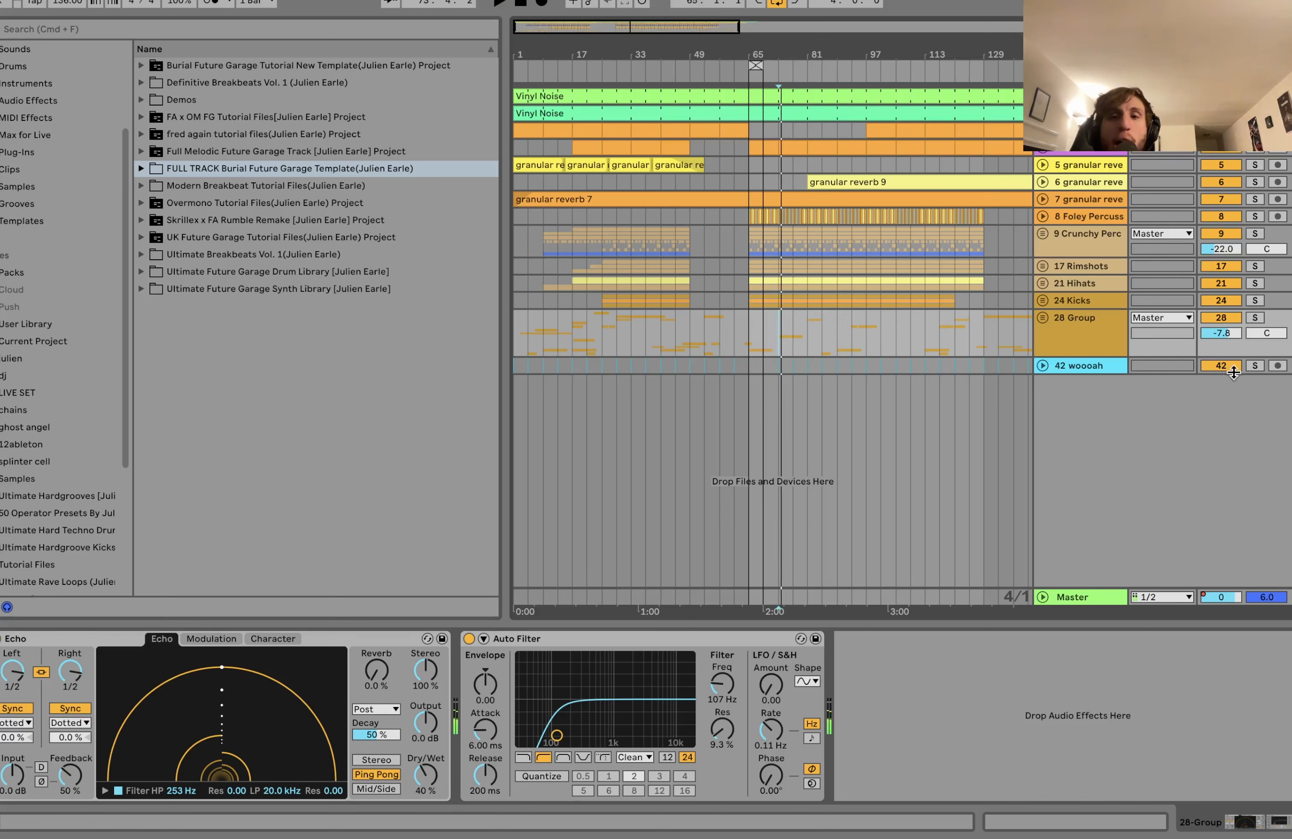
left_click(1255, 366)
left_click(1043, 366)
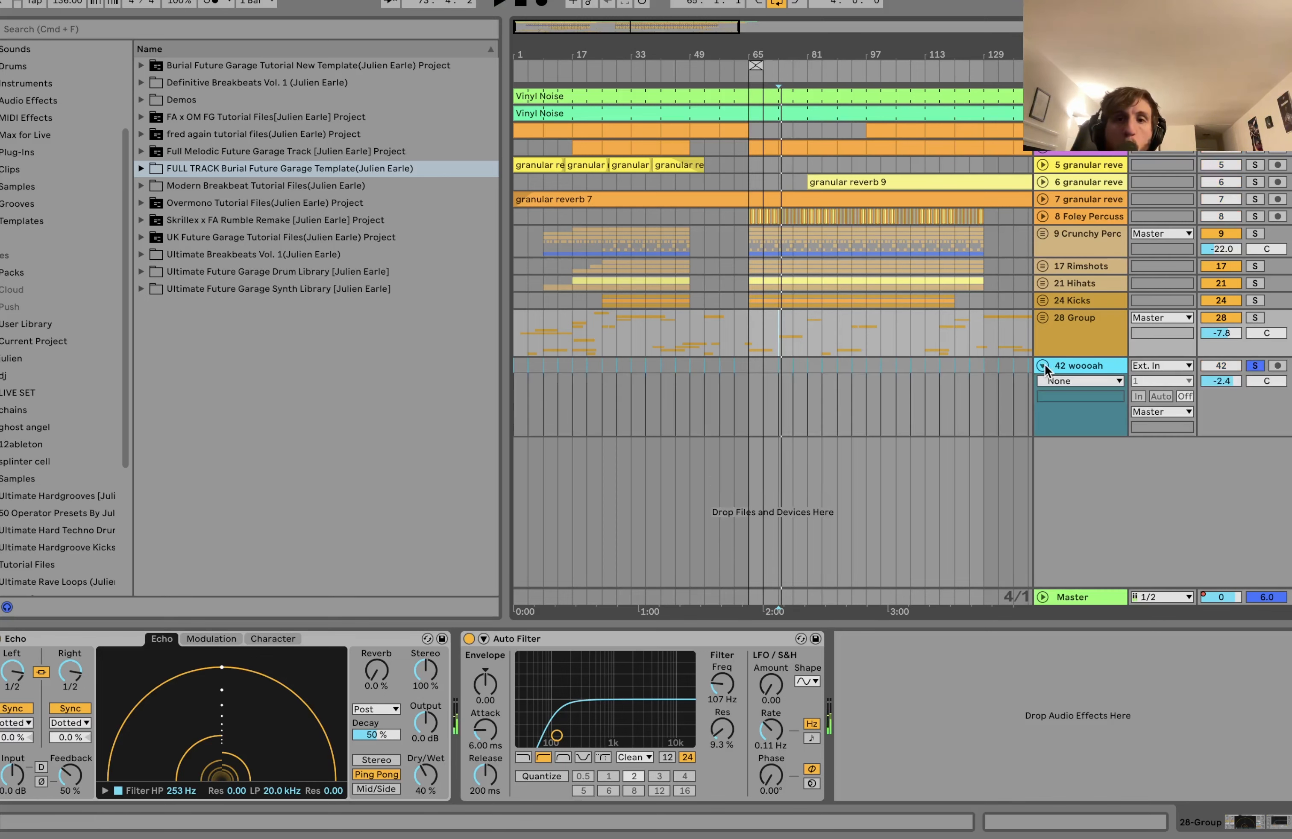
left_click(1084, 368)
key("space")
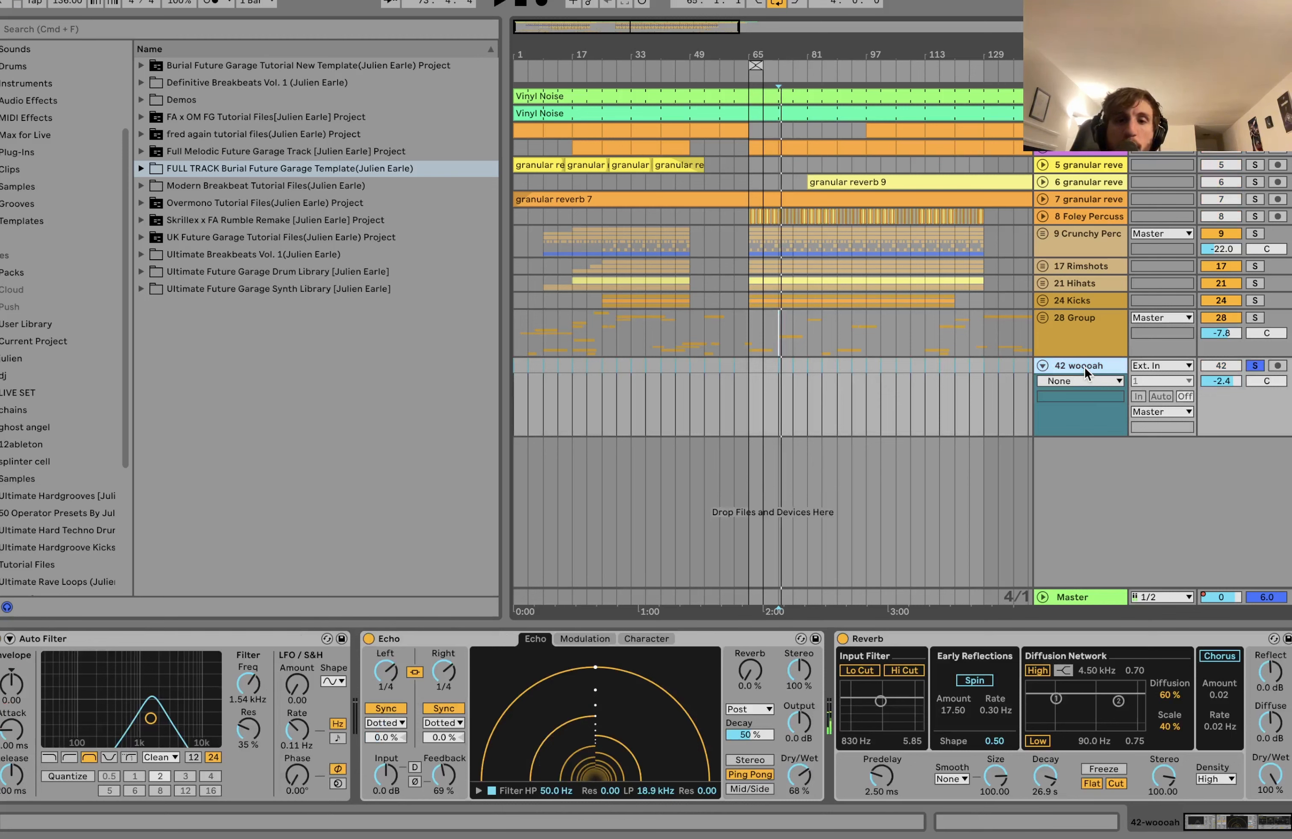
left_click(843, 639)
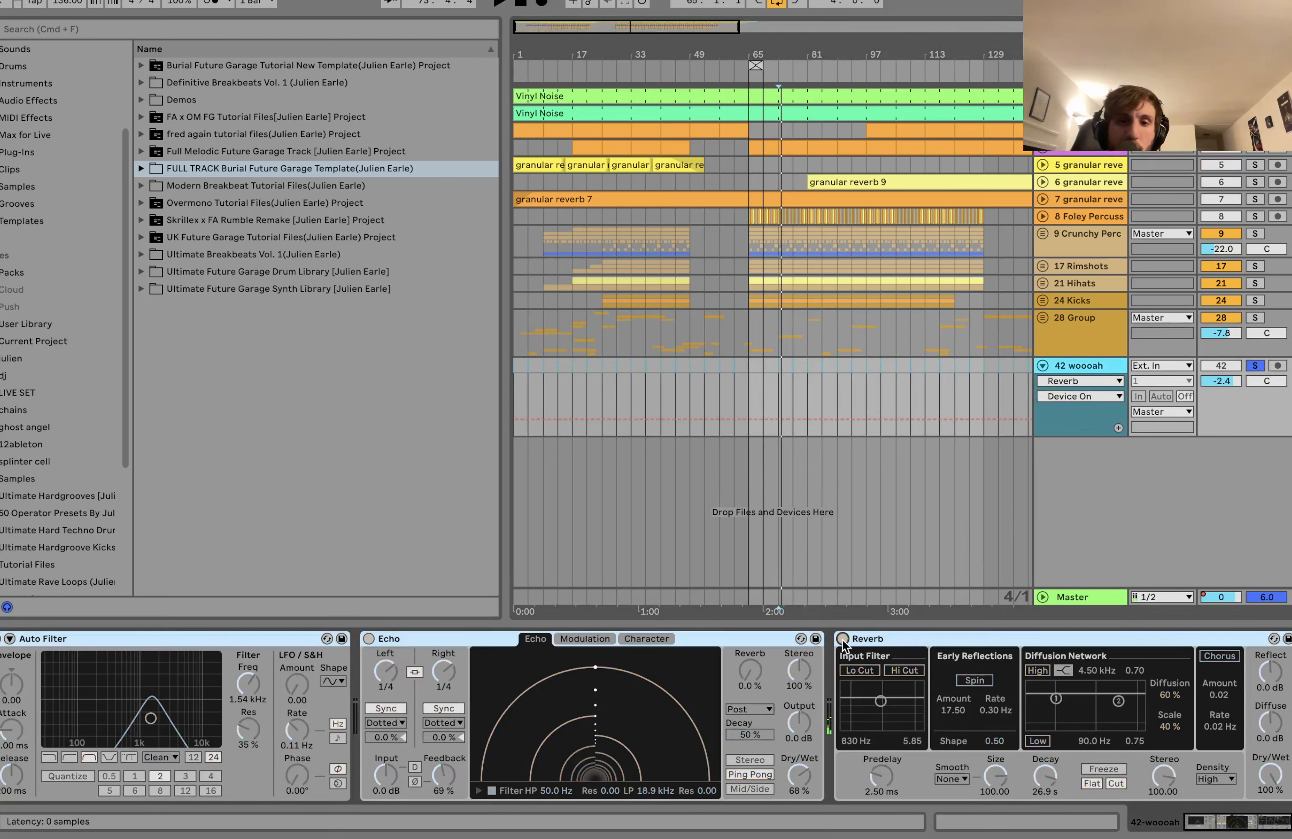
left_click(306, 640)
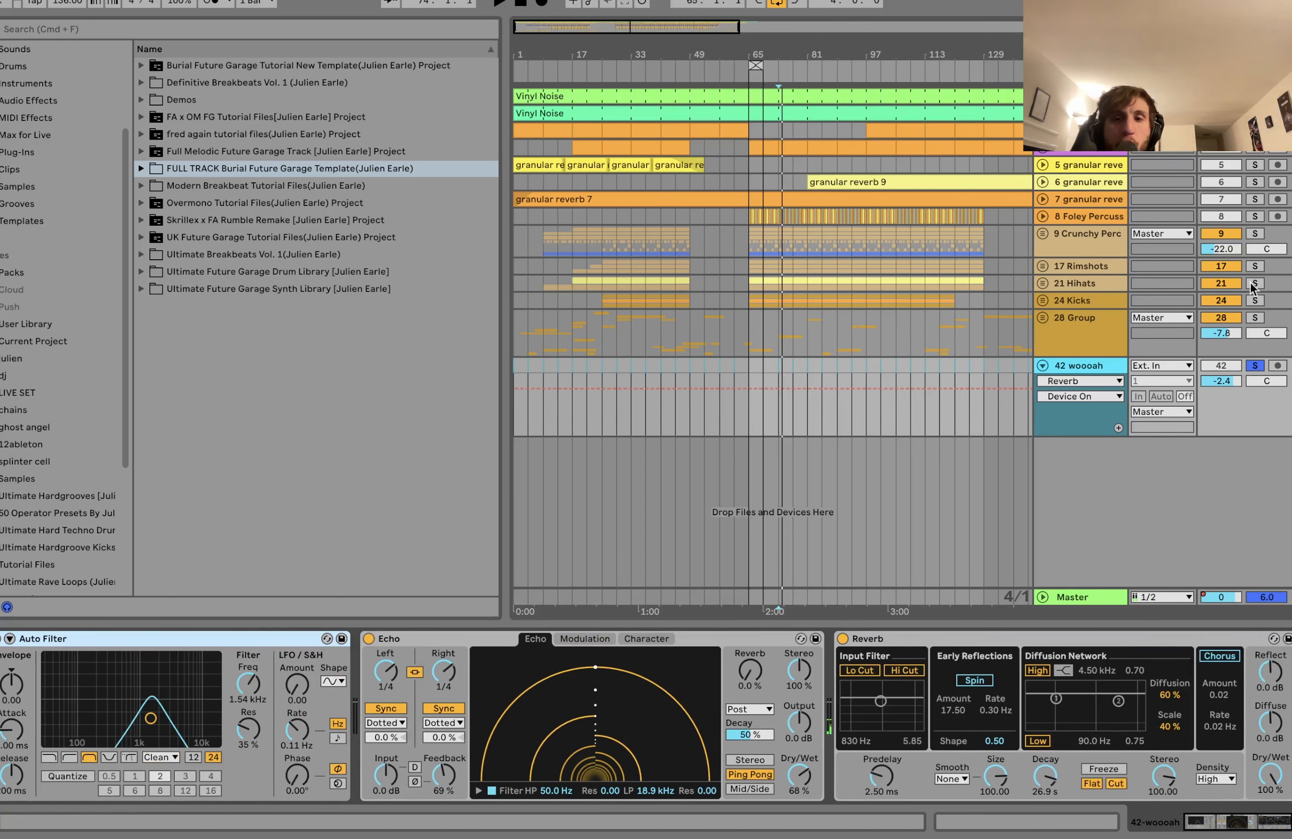
- Add the 28 Group, the granular reverb tracks and the pad to the woooah solo, playing the combination from bar 73
left_click(1254, 365)
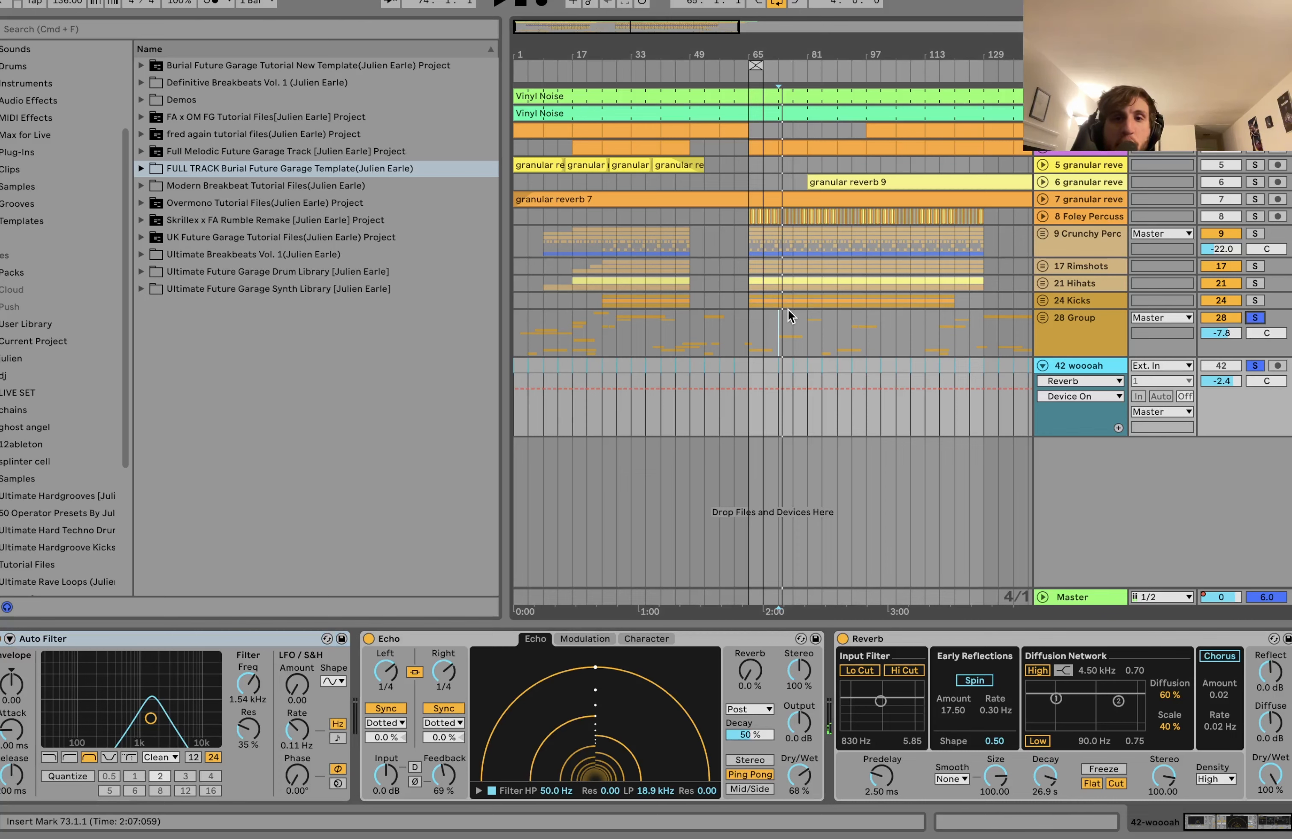
scroll(795, 305, "up", 5)
key("space")
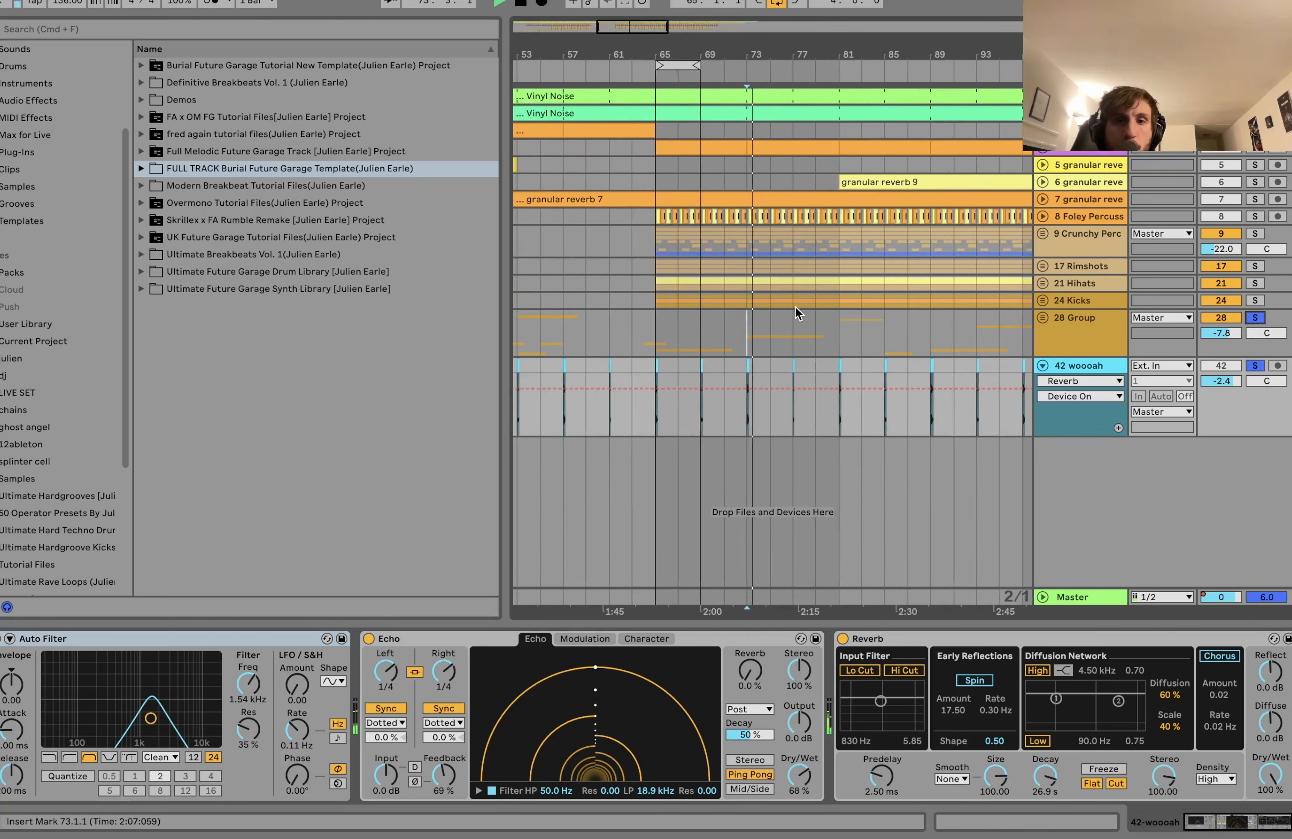
scroll(795, 306, "down", 5)
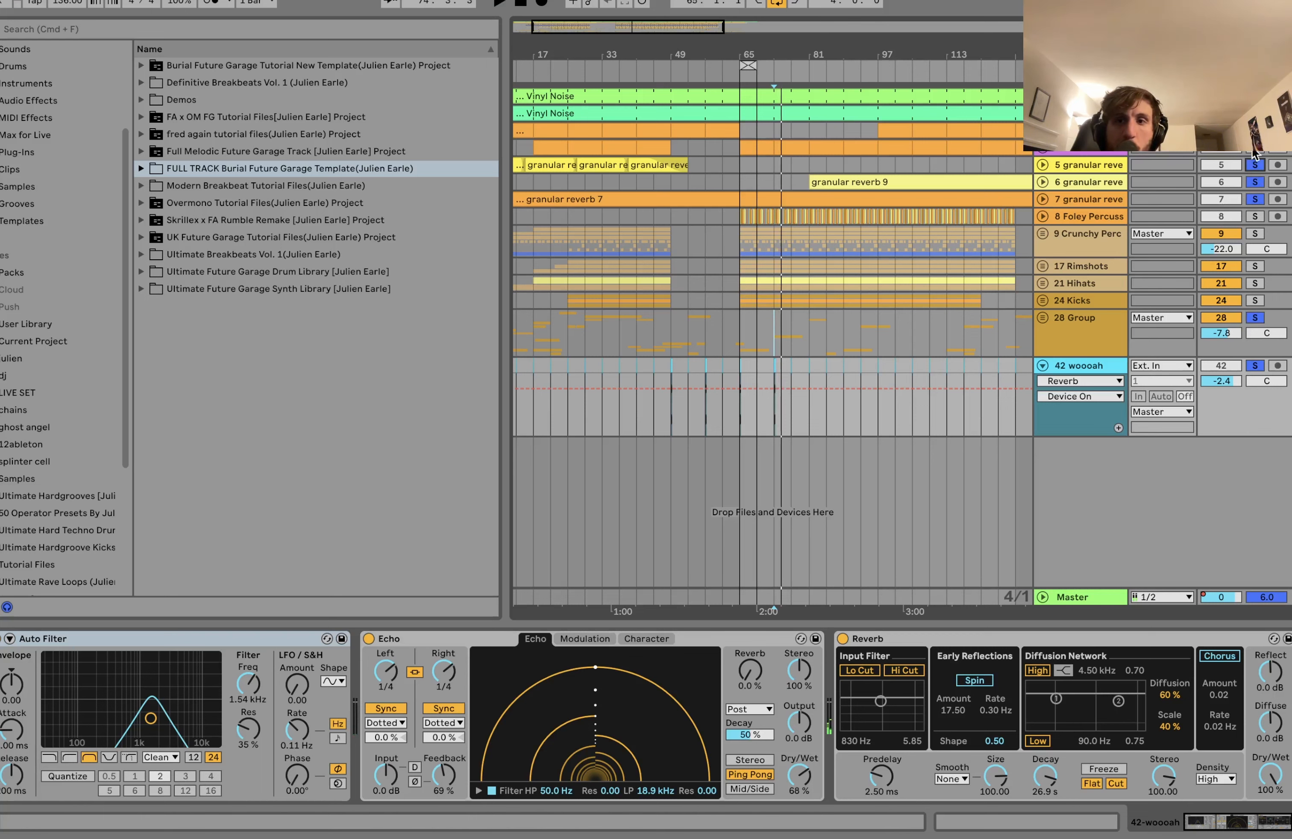
left_click(1252, 134)
key("space")
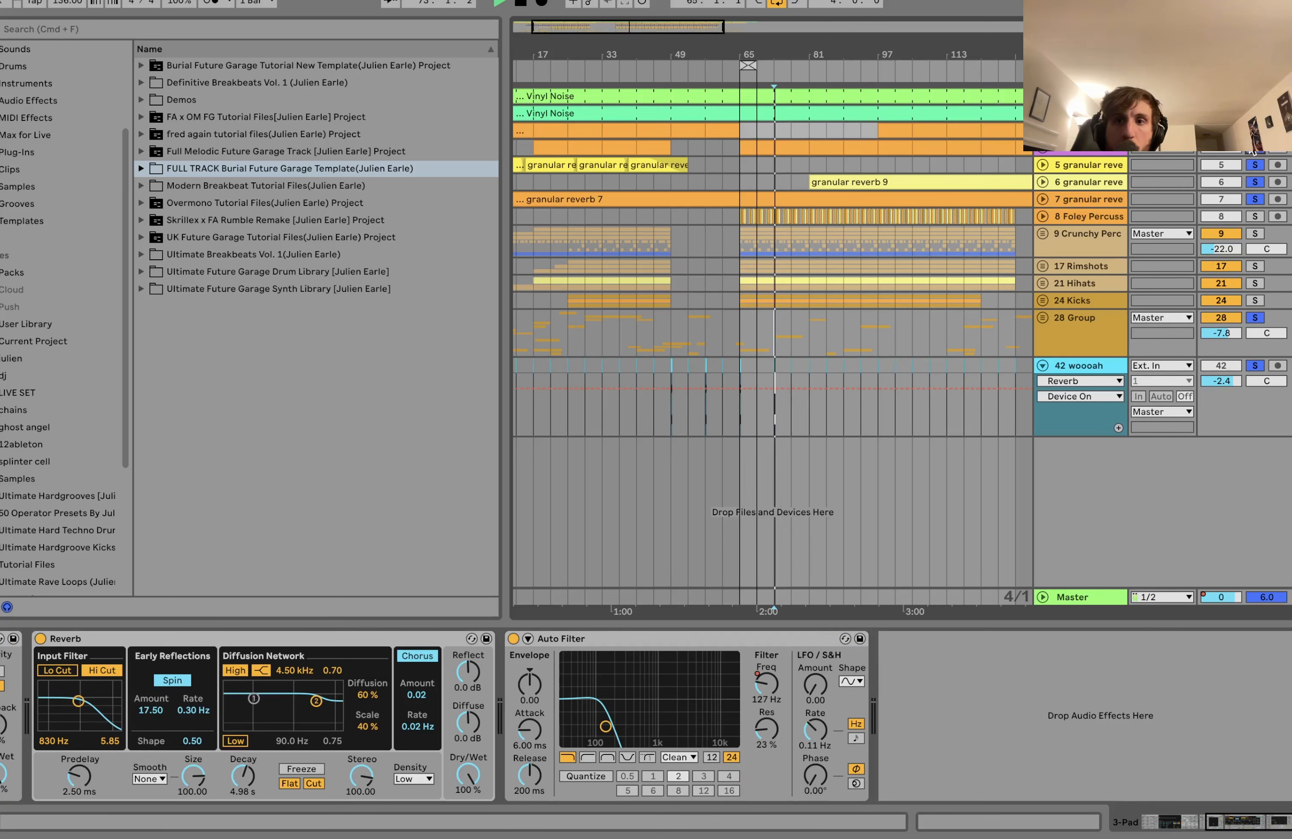
- Clear the solos to play the full mix into the section from bar 97, and bring up the Future Garage Essentials folder in the browser
left_click(1253, 149)
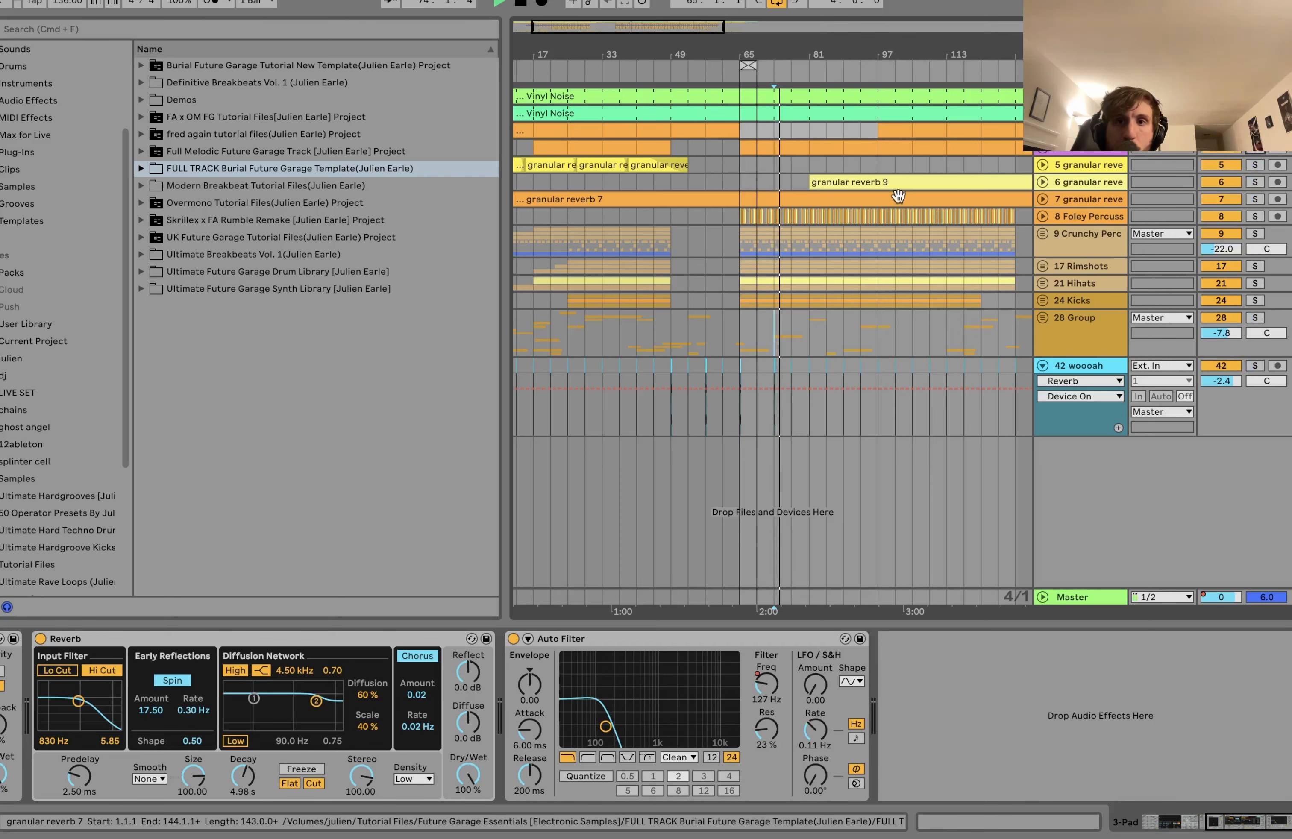
scroll(892, 202, "down", 5)
scroll(691, 165, "up", 5)
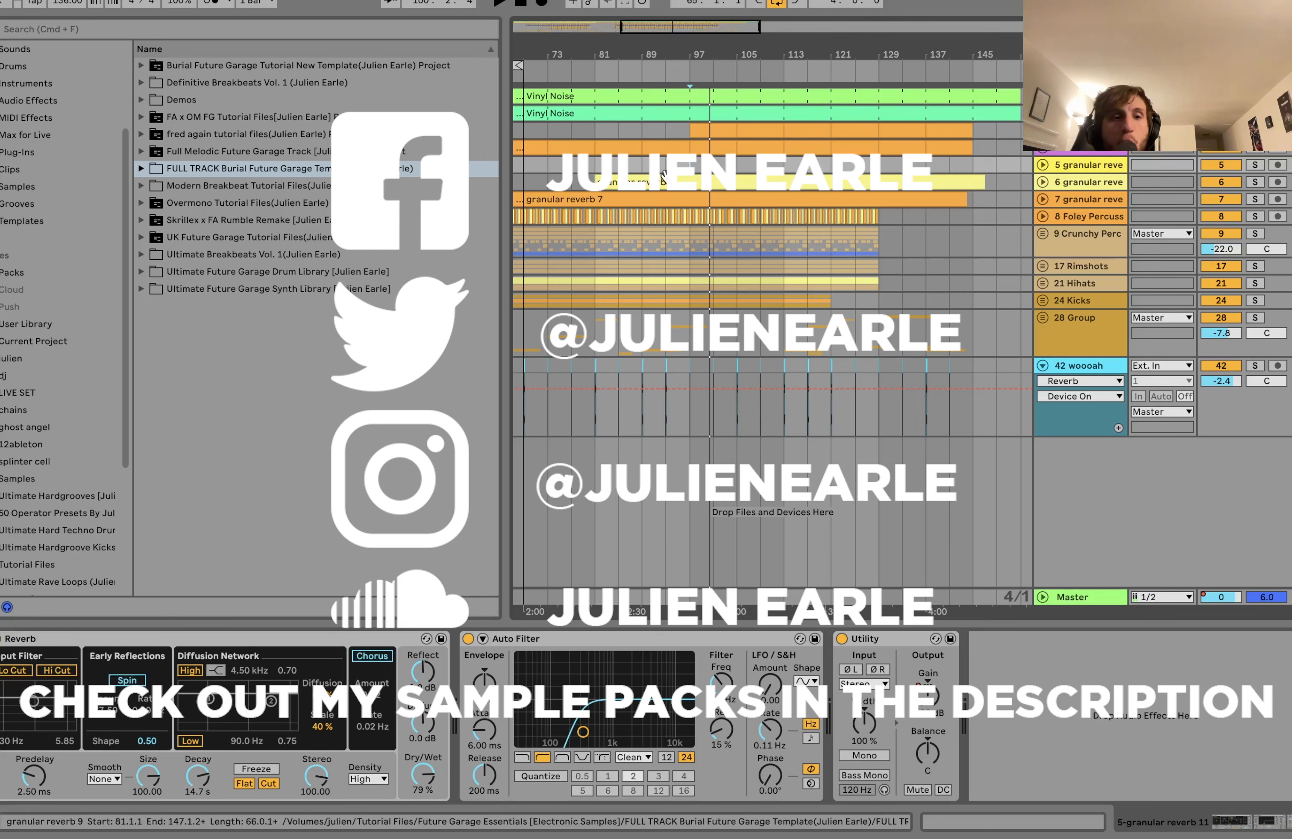
scroll(7, 447, "down", 5)
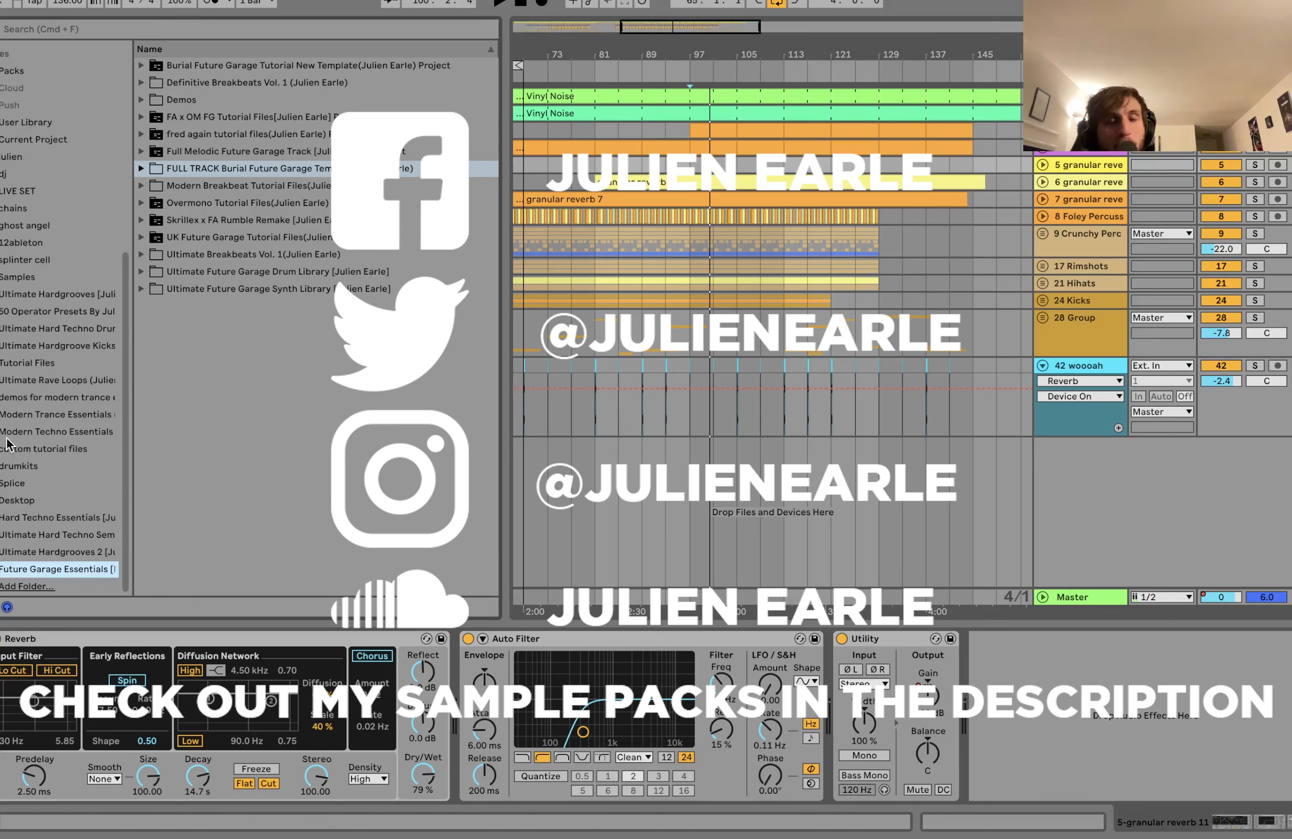